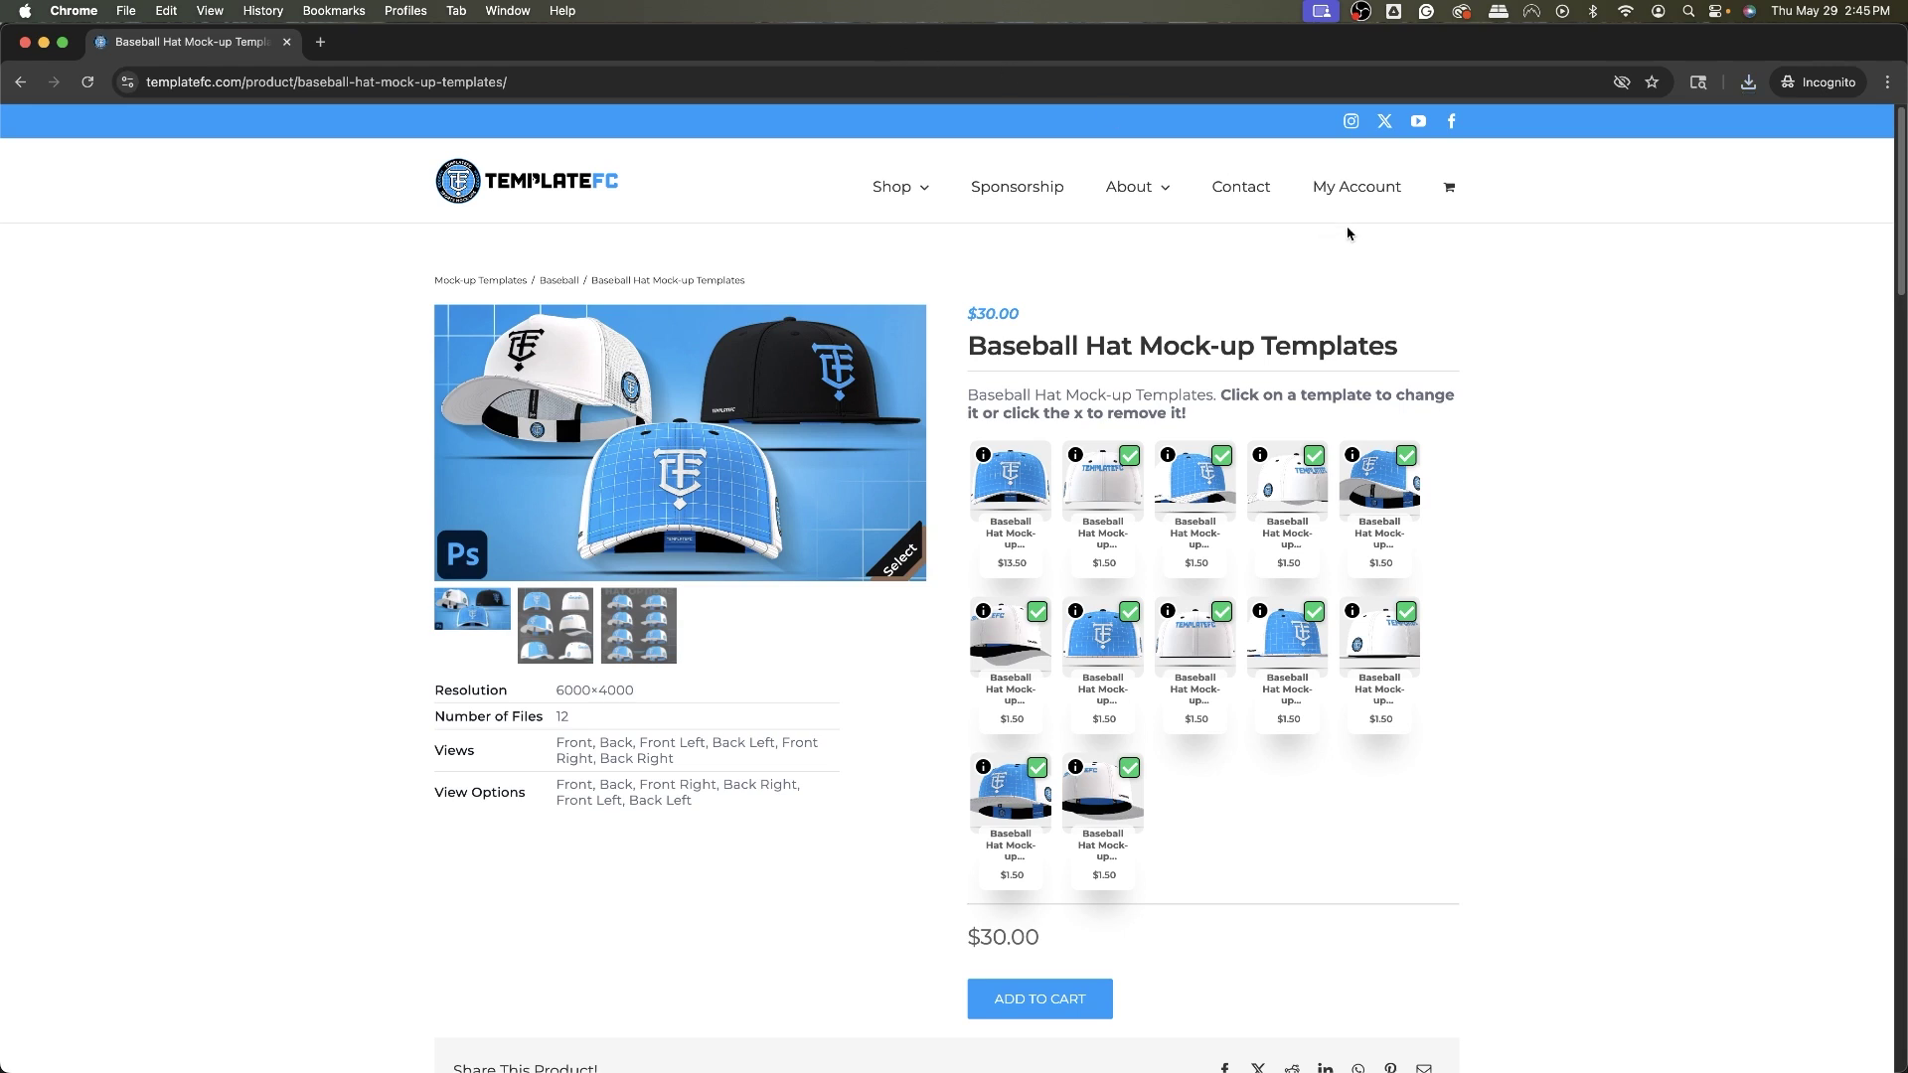
Step: Remove the last hat template from the $30.00 bundle
{"action": "left_click_drag", "start_coordinate": [1034, 318], "coordinate": [968, 318]}
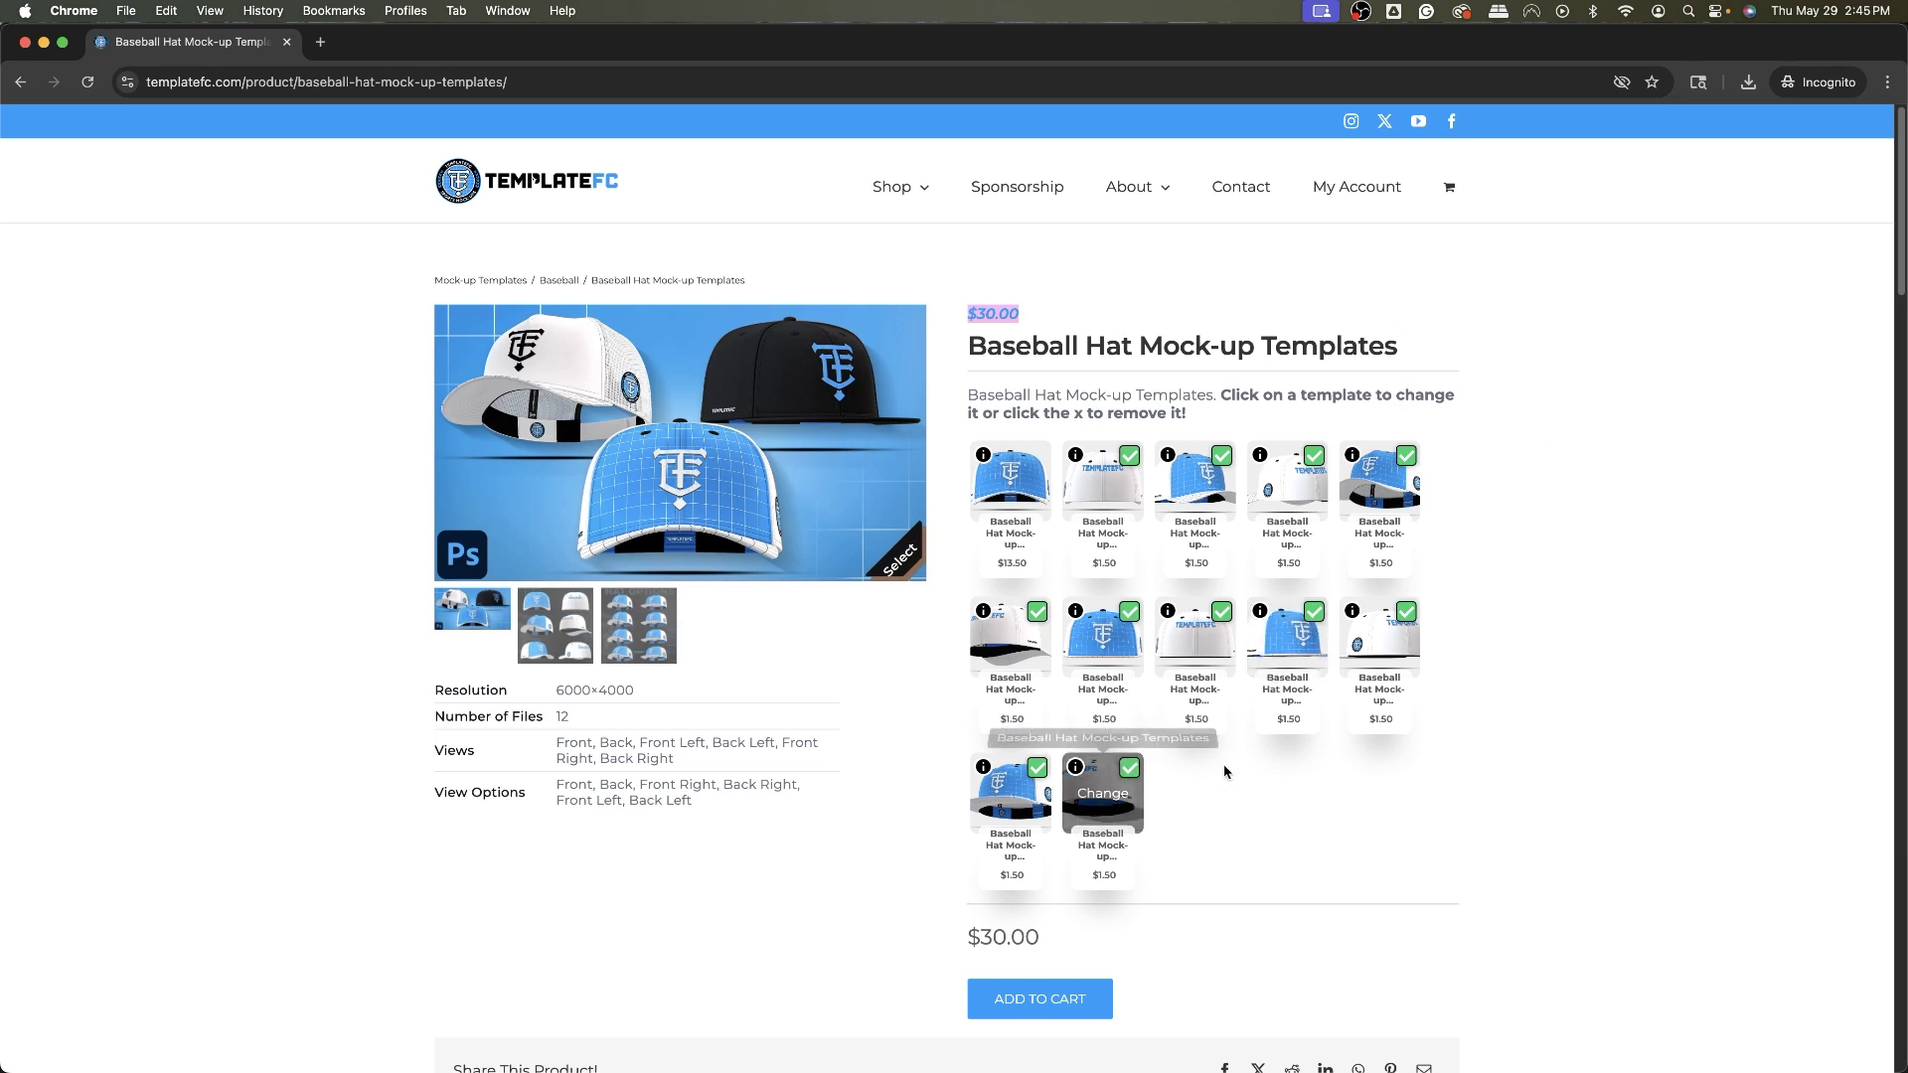
{"action": "left_click", "coordinate": [1128, 767]}
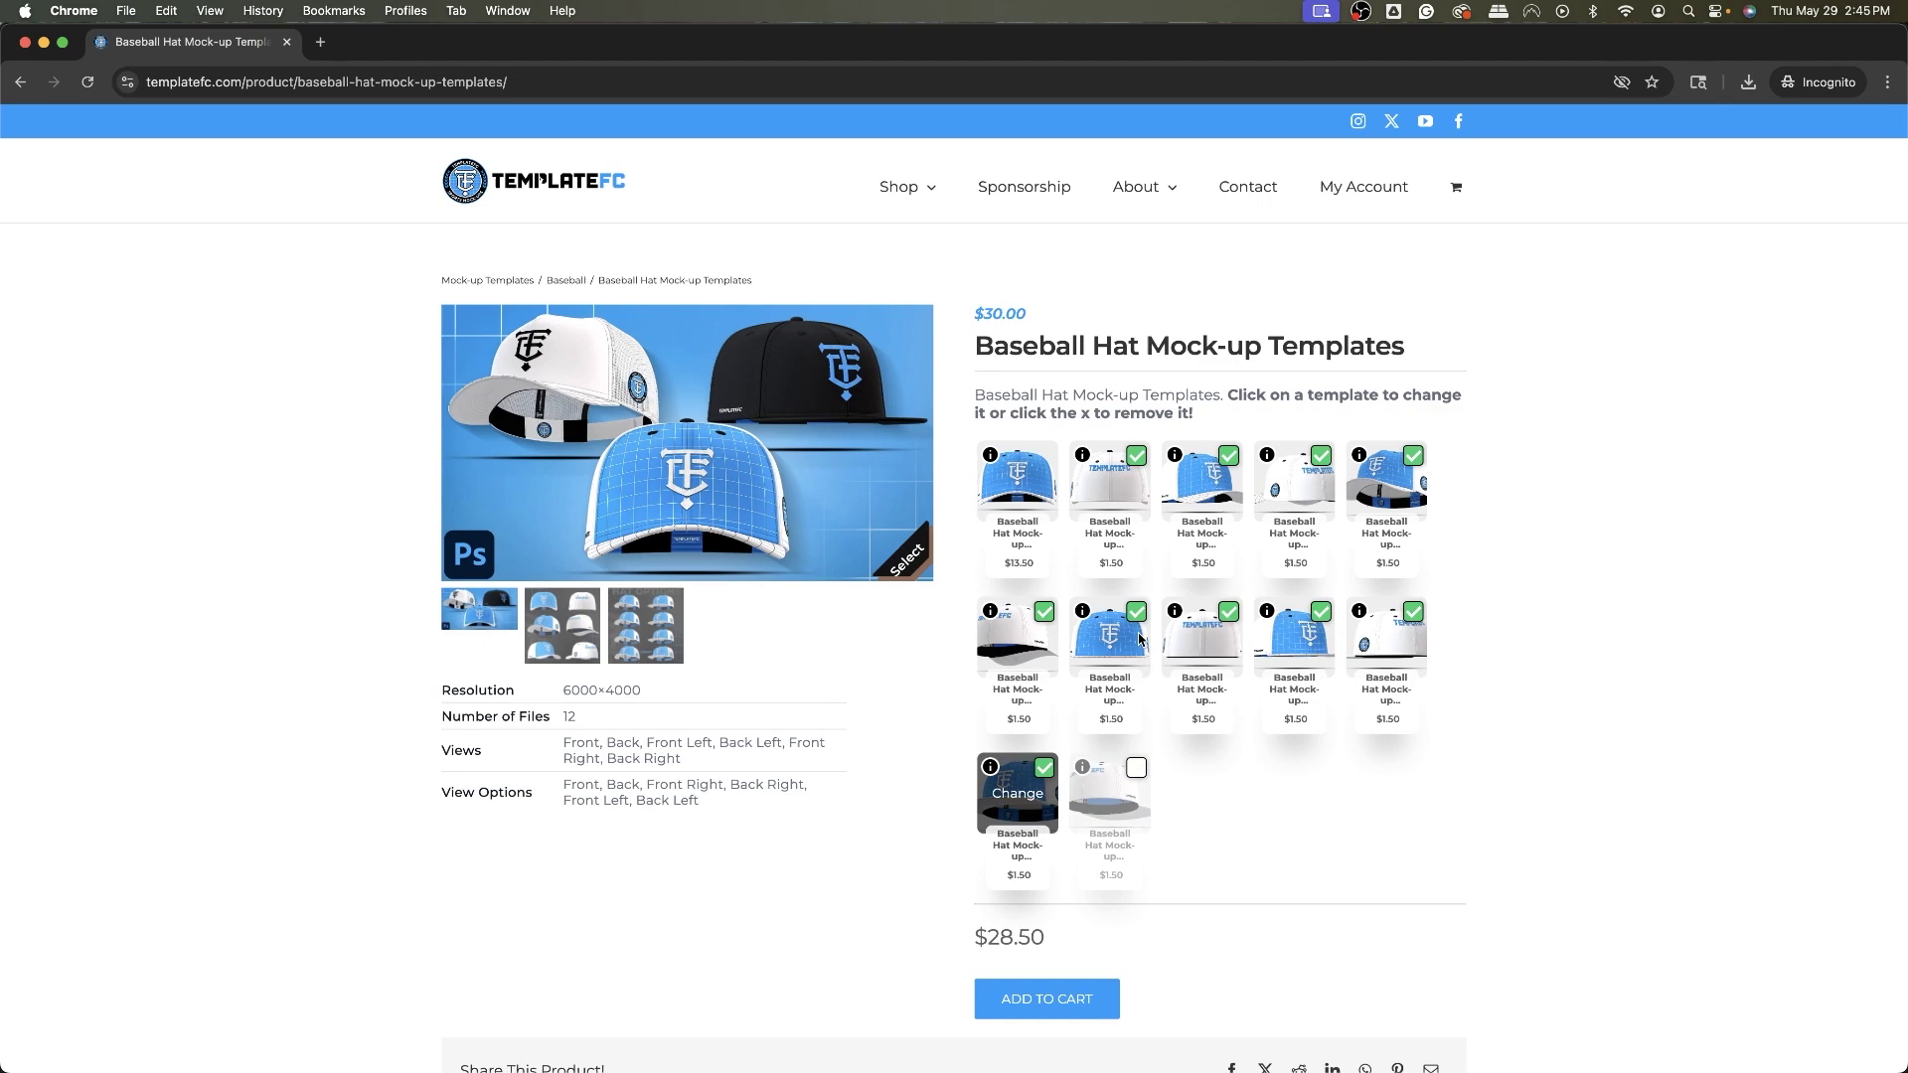
{"action": "left_click", "coordinate": [1140, 639]}
{"action": "left_click", "coordinate": [1407, 197]}
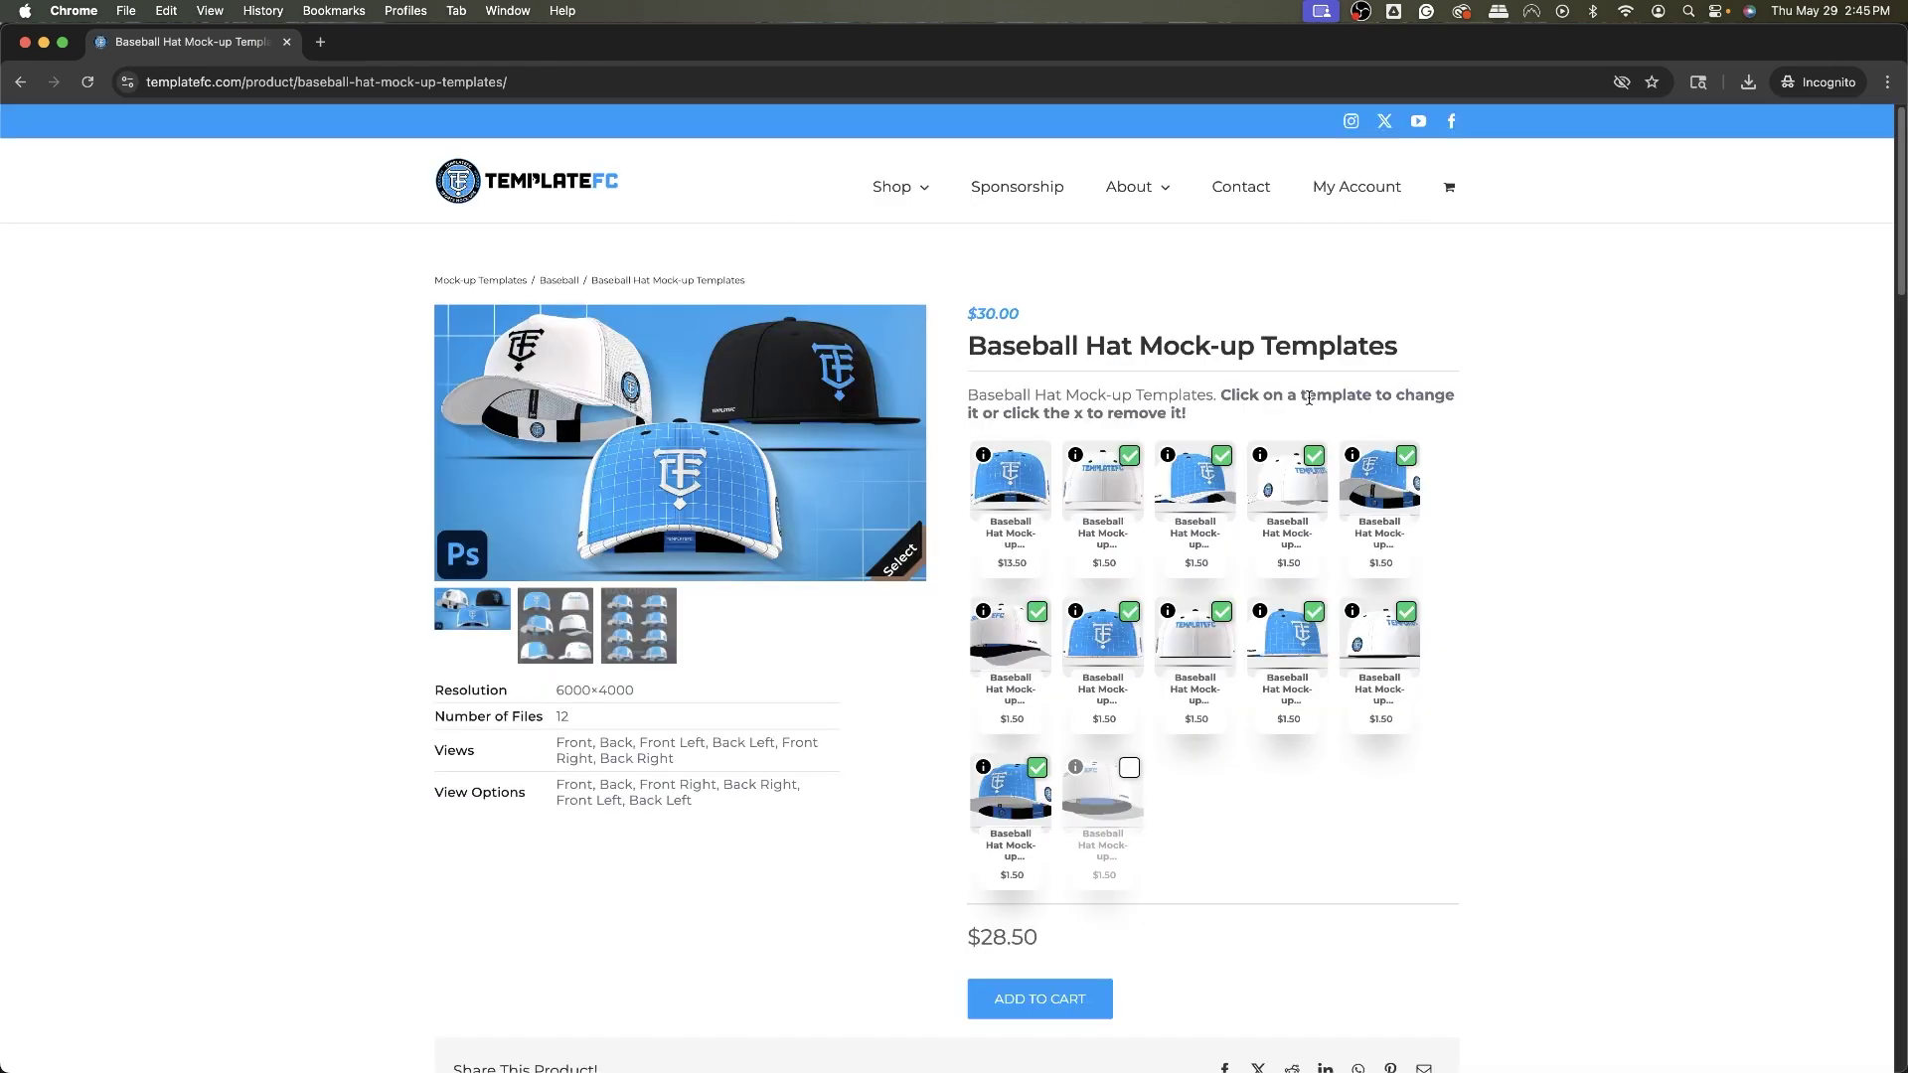
Step: Remove the first row-three template and templates two to five in row two
{"action": "left_click", "coordinate": [1037, 768]}
{"action": "left_click", "coordinate": [1129, 611]}
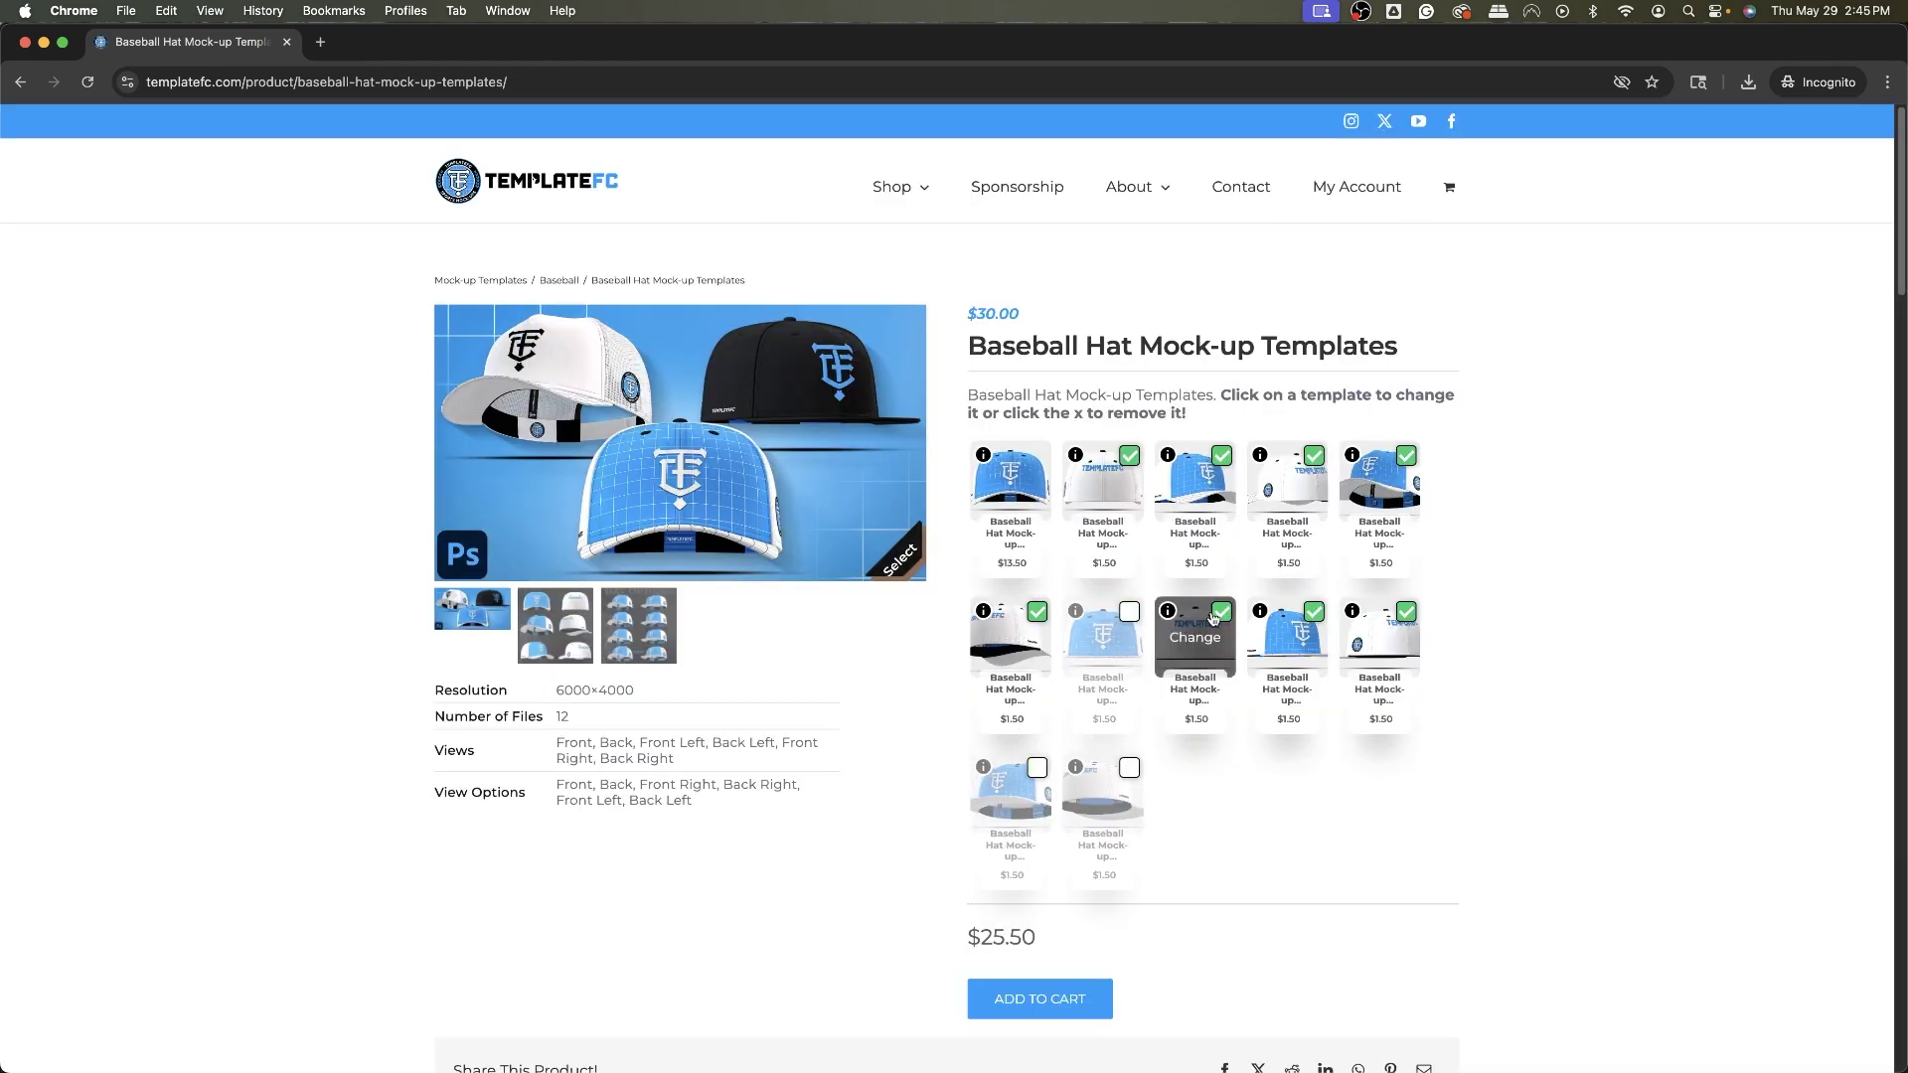
{"action": "left_click", "coordinate": [1221, 613]}
{"action": "left_click", "coordinate": [1313, 612]}
{"action": "left_click", "coordinate": [1406, 612]}
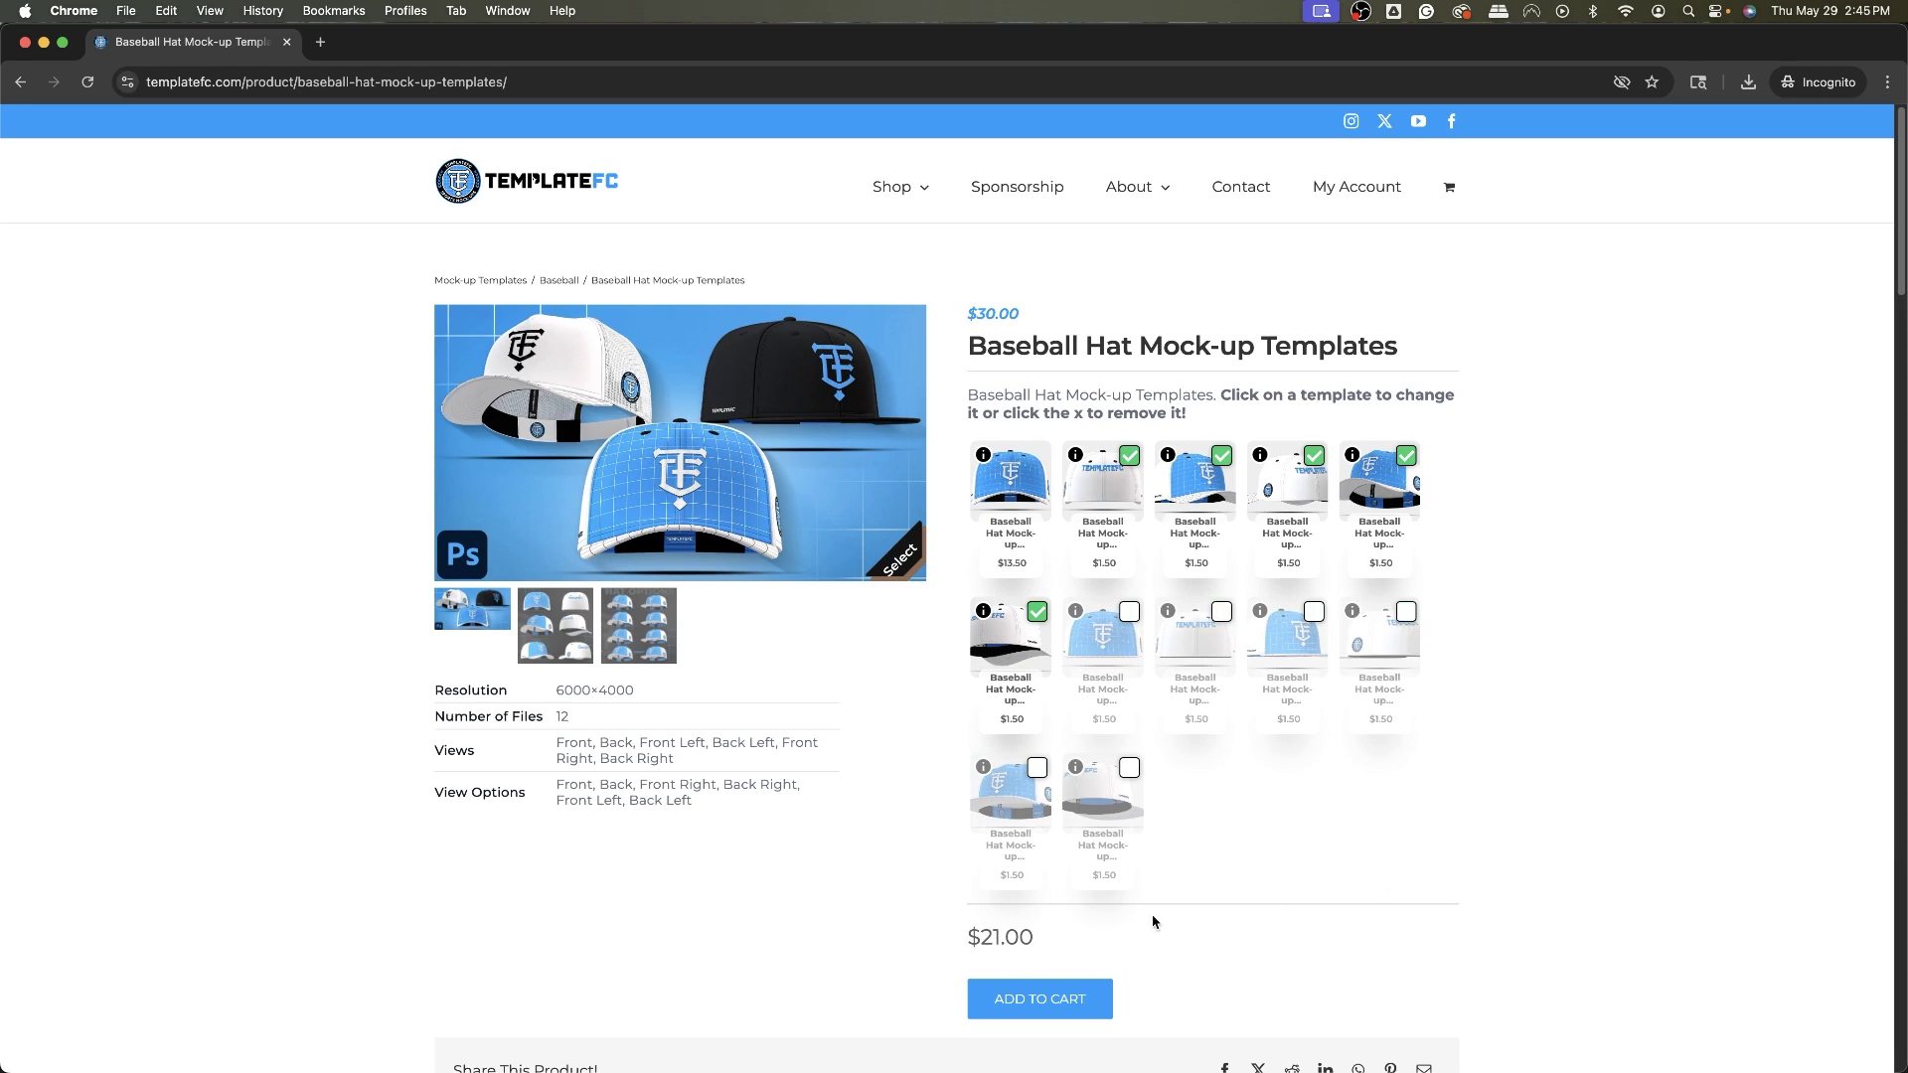
Step: Remove the first row-two template and templates three to five in row one
{"action": "left_click", "coordinate": [1037, 611]}
{"action": "left_click", "coordinate": [1221, 456]}
{"action": "left_click", "coordinate": [1314, 456]}
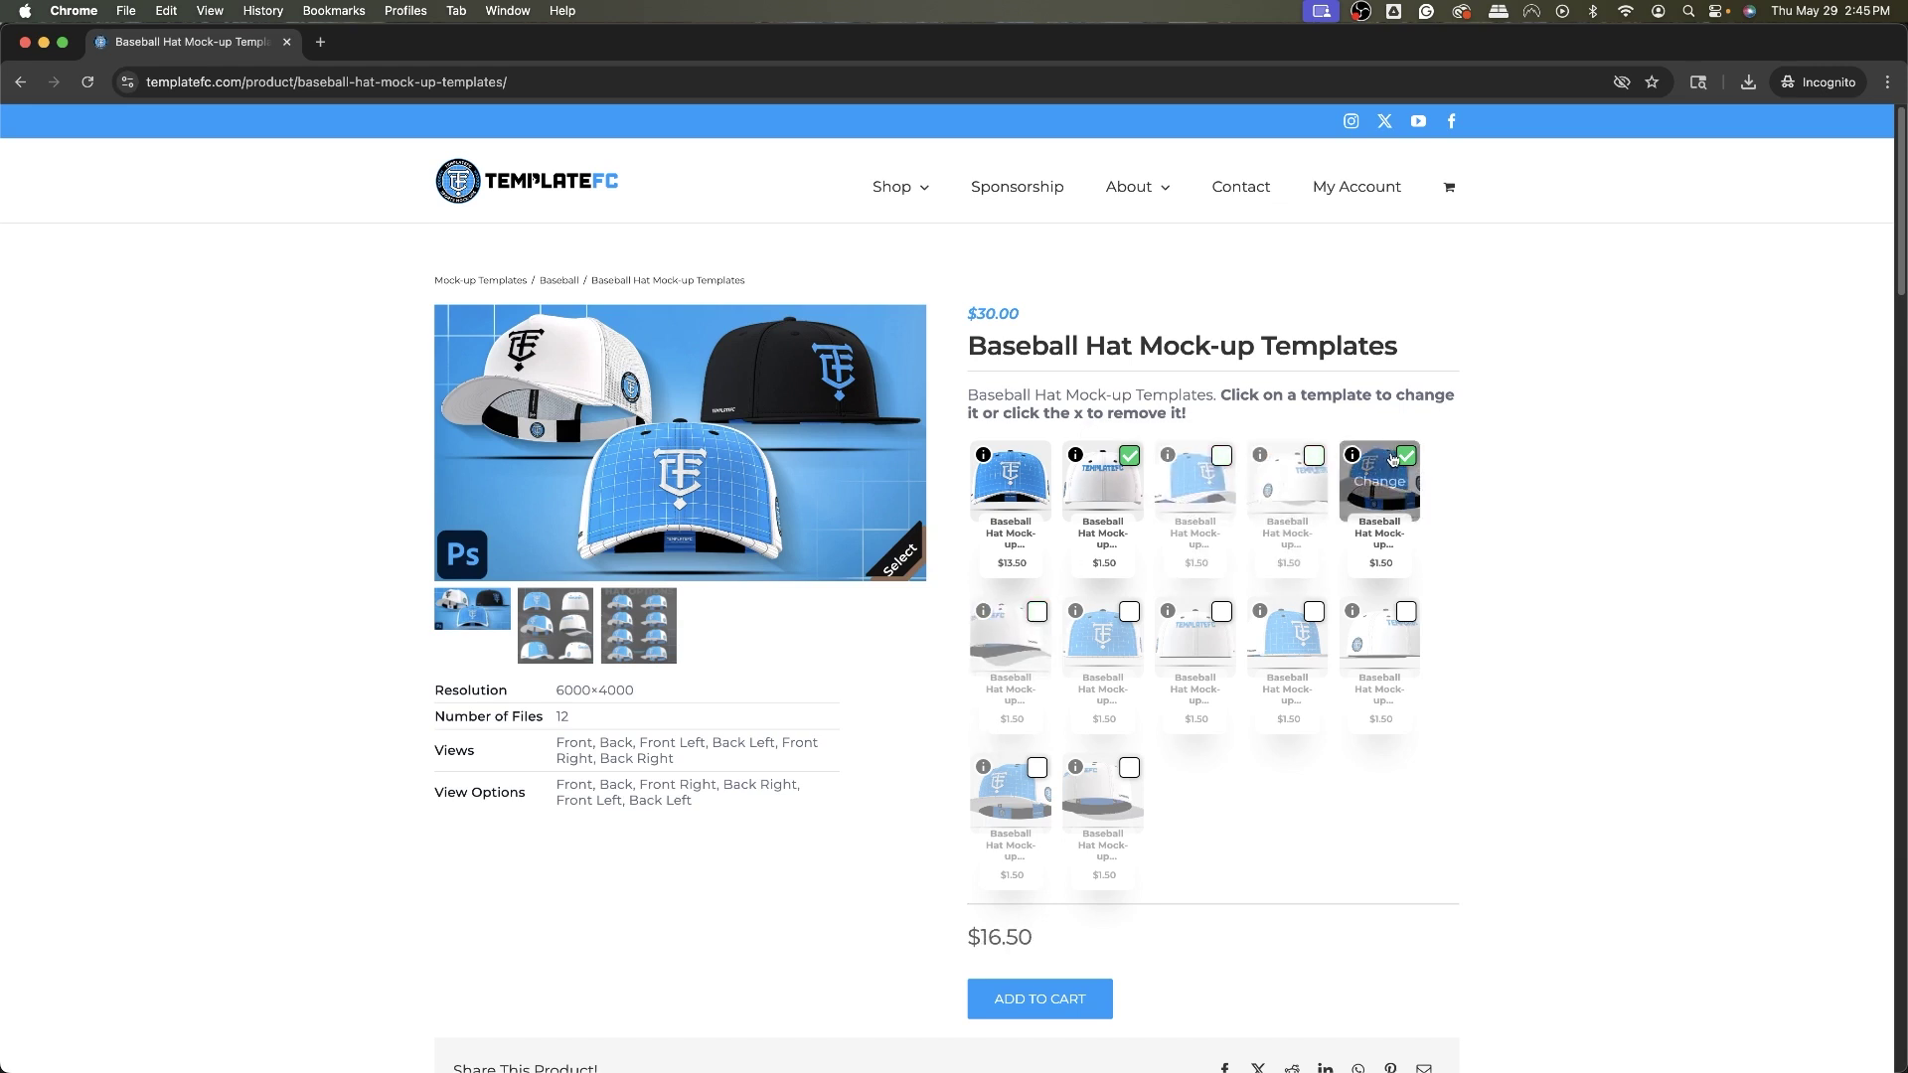
{"action": "left_click", "coordinate": [1406, 457]}
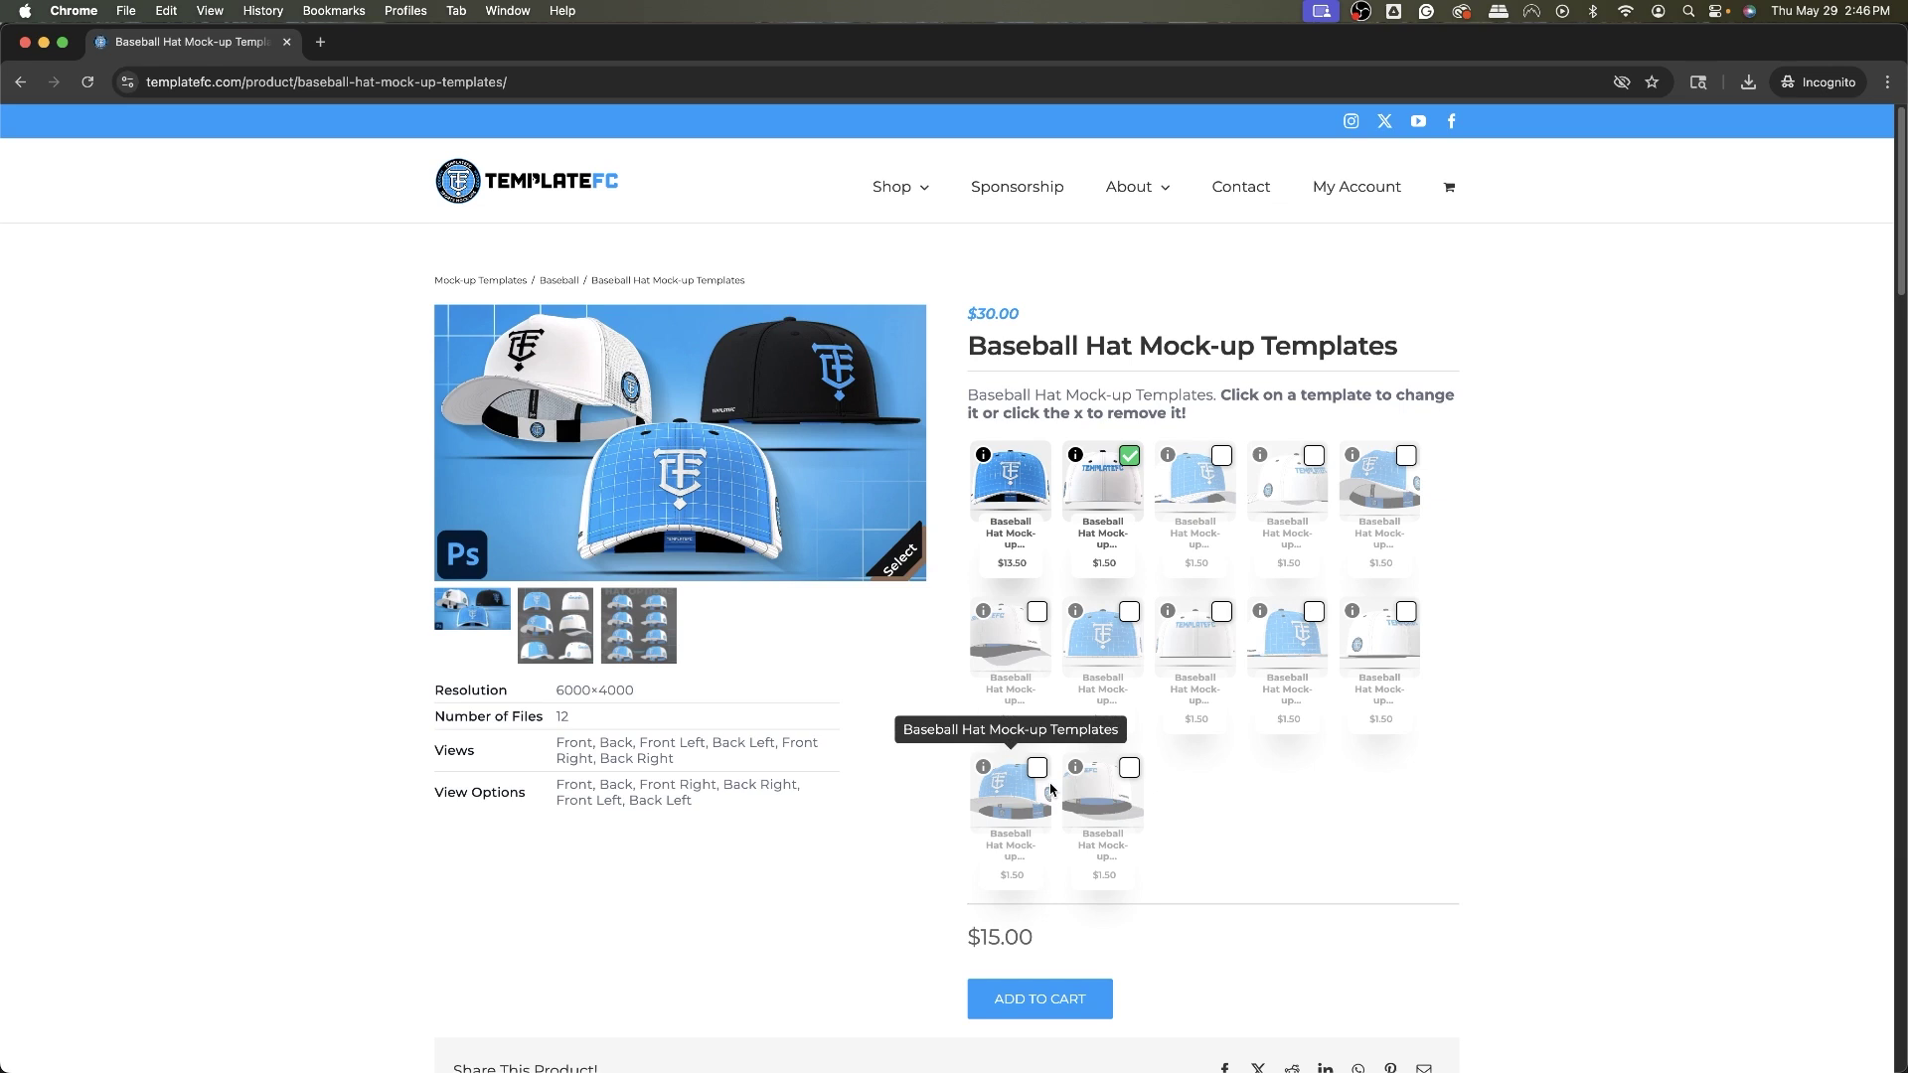
Step: Change the first template to the Flat Front baseball hat template
{"action": "left_click", "coordinate": [1016, 505]}
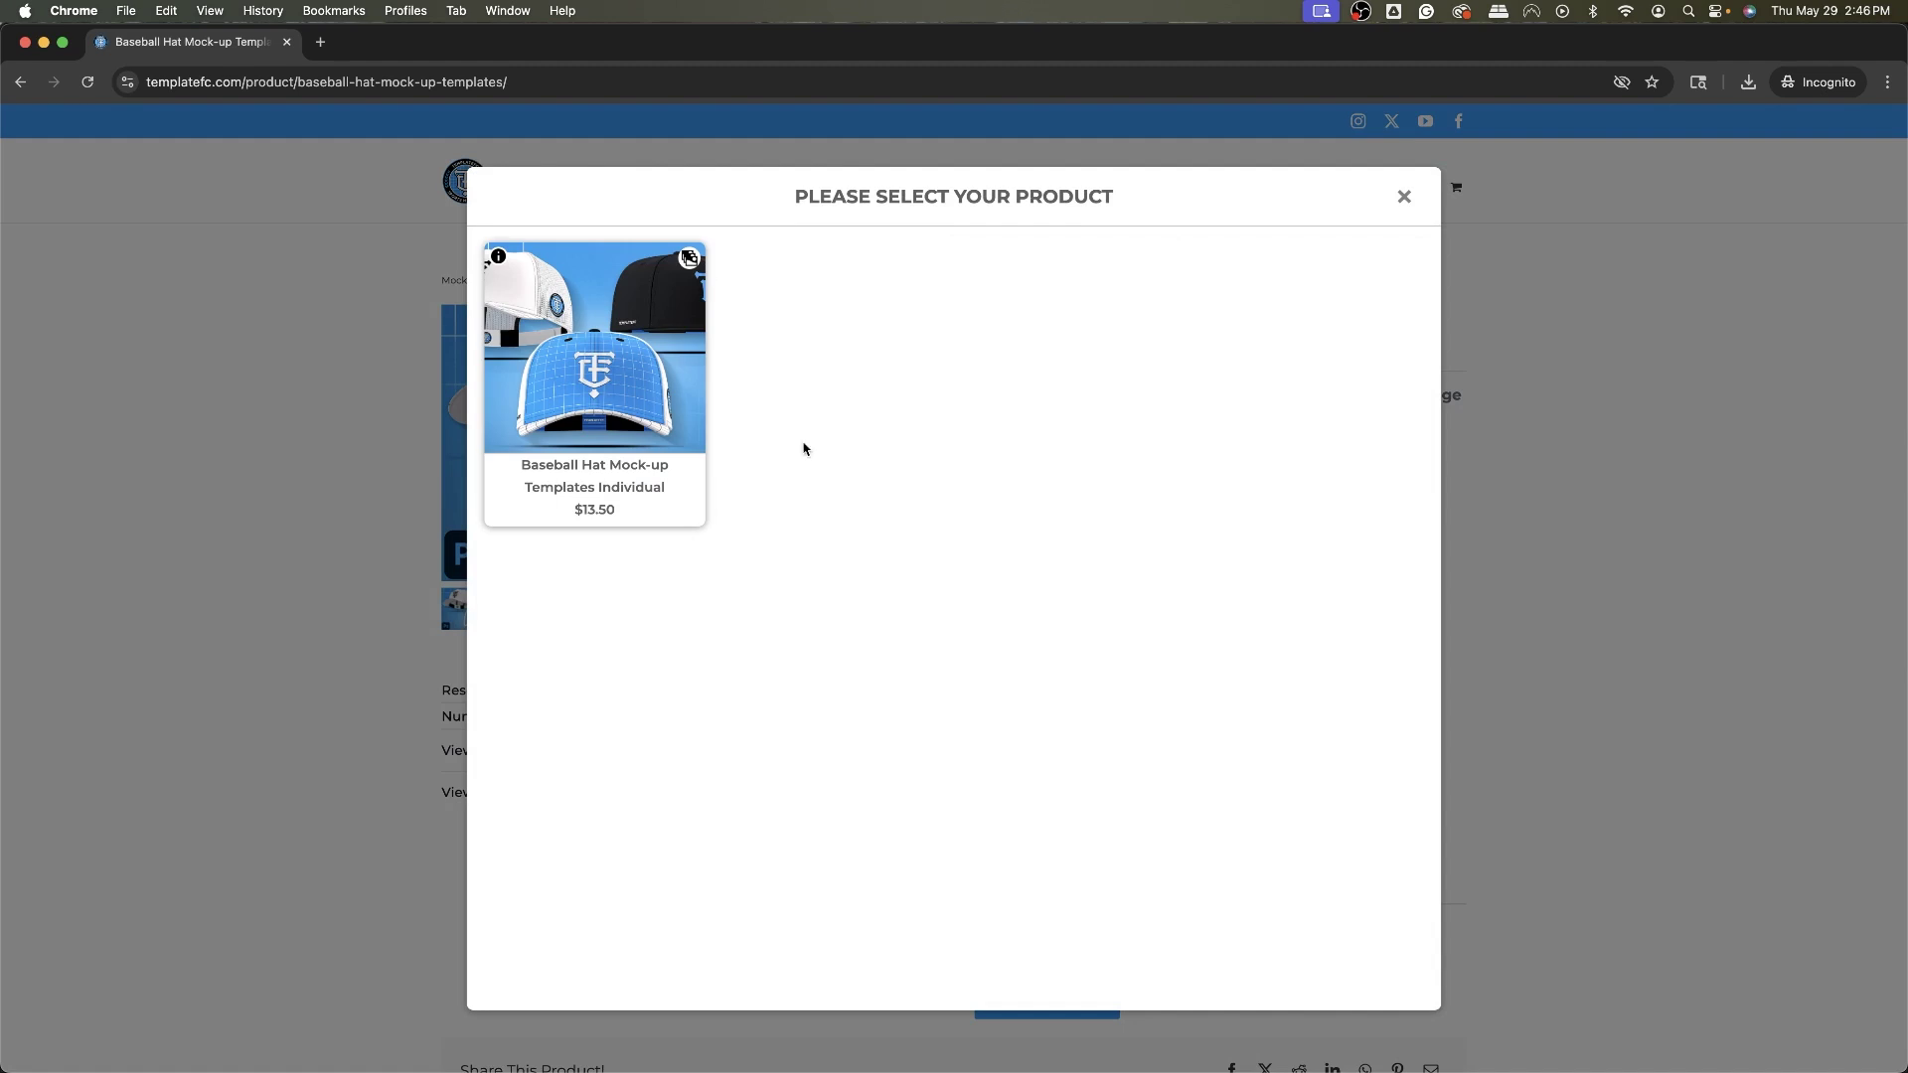
{"action": "left_click", "coordinate": [596, 398]}
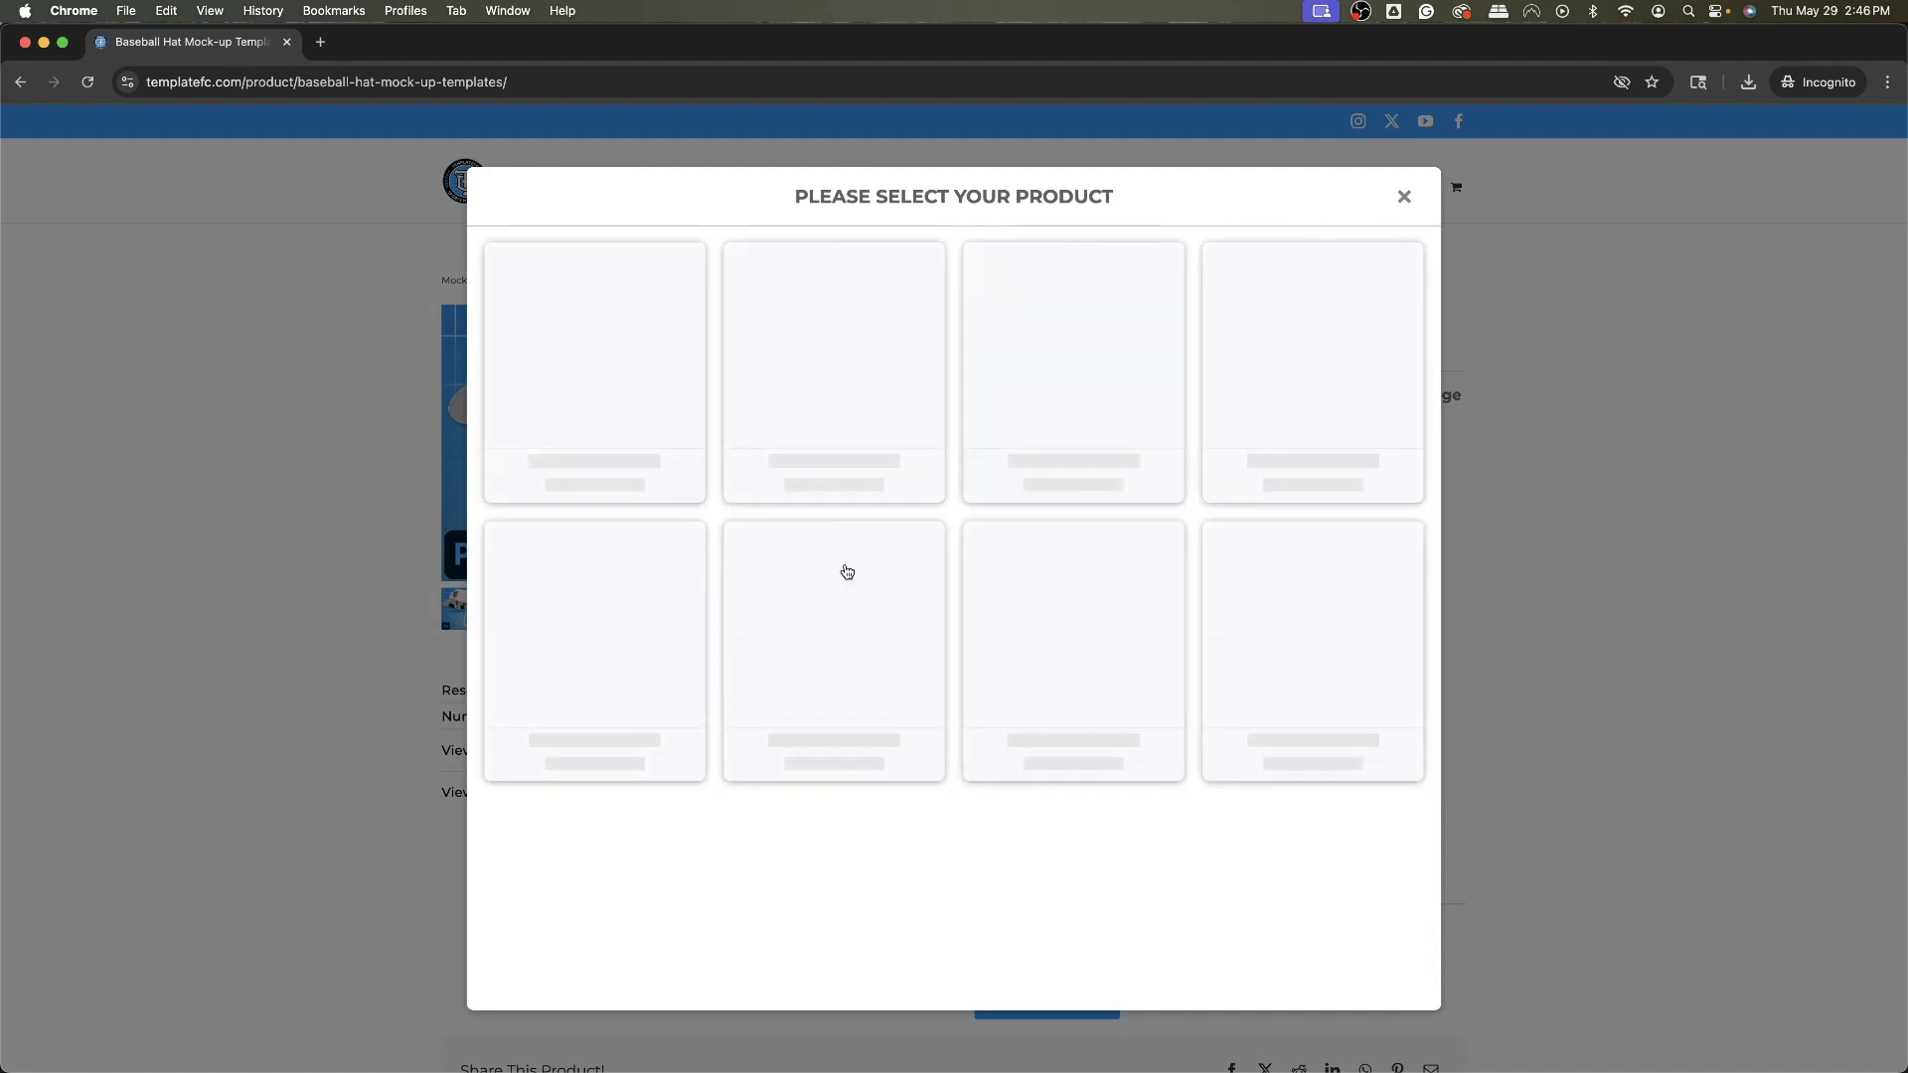
{"action": "scroll", "coordinate": [1066, 591], "scroll_direction": "down", "scroll_amount": 2}
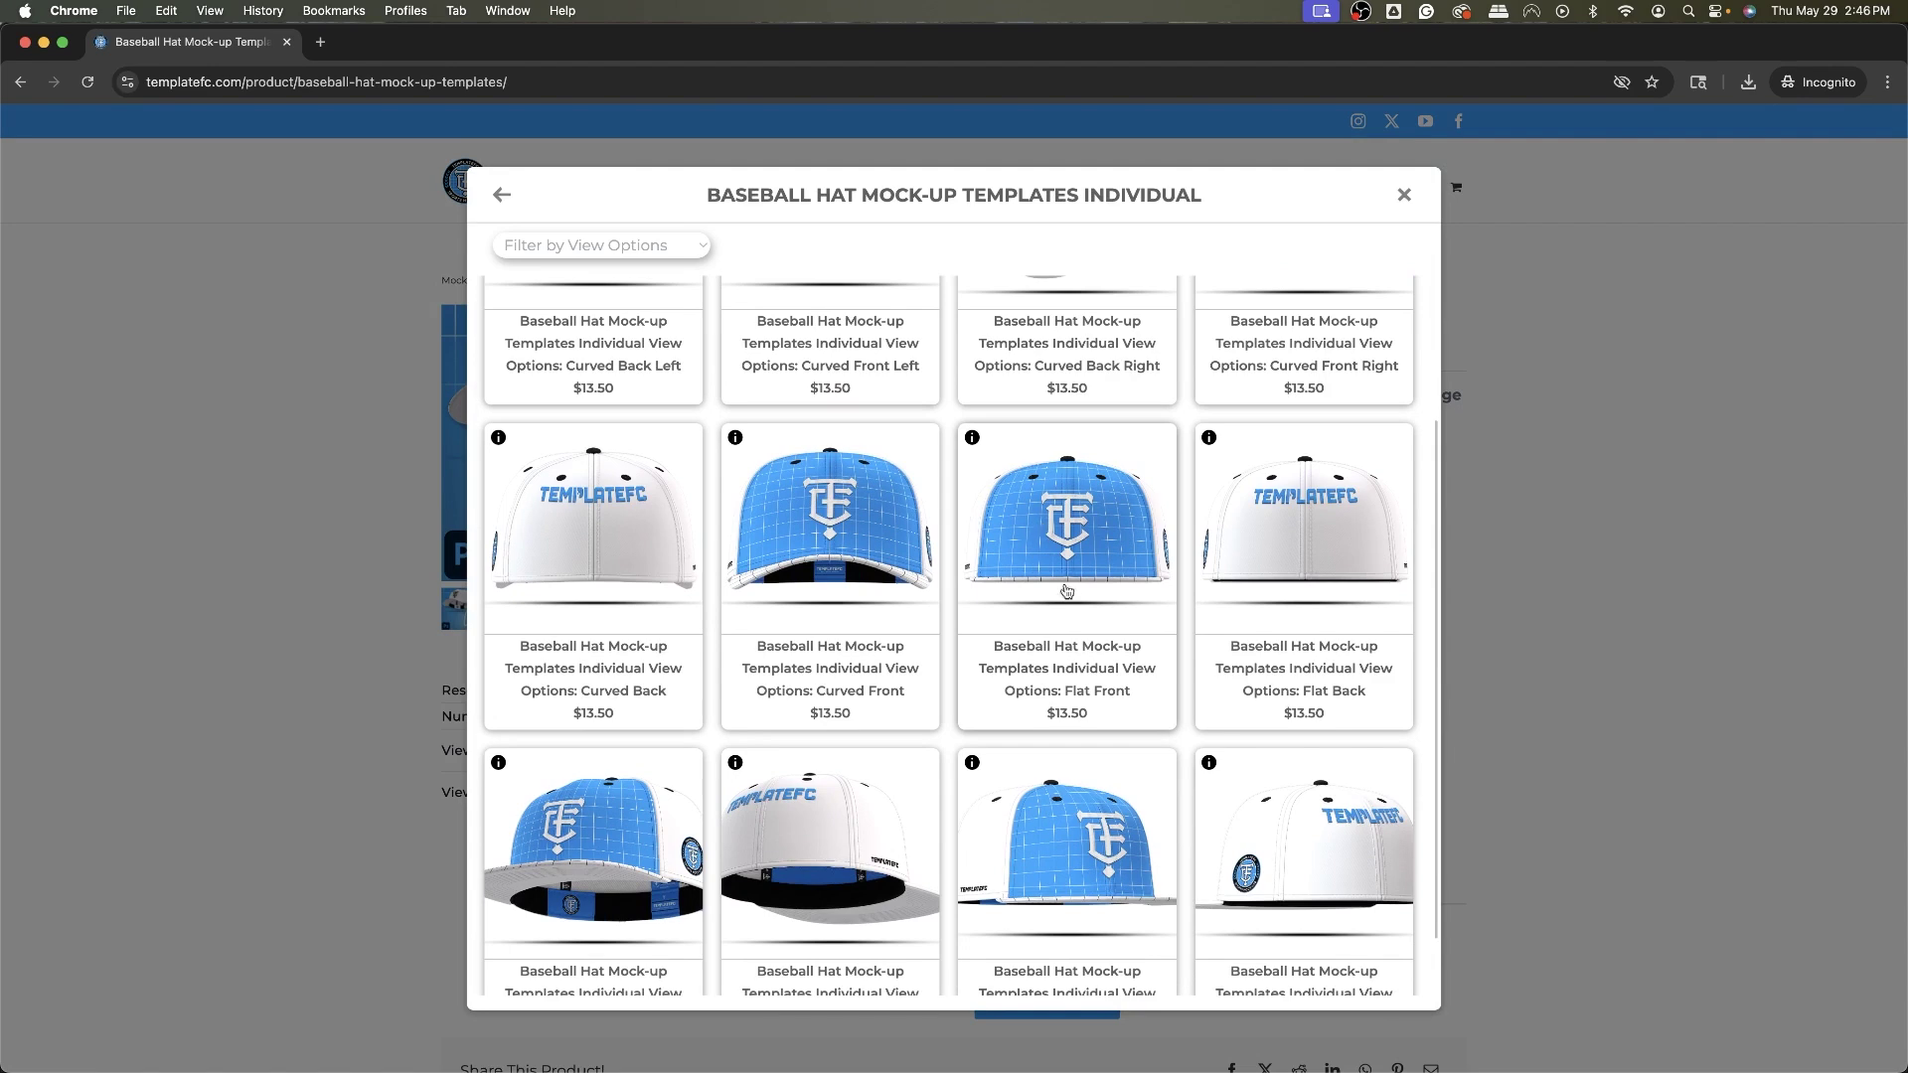
{"action": "left_click", "coordinate": [1081, 576]}
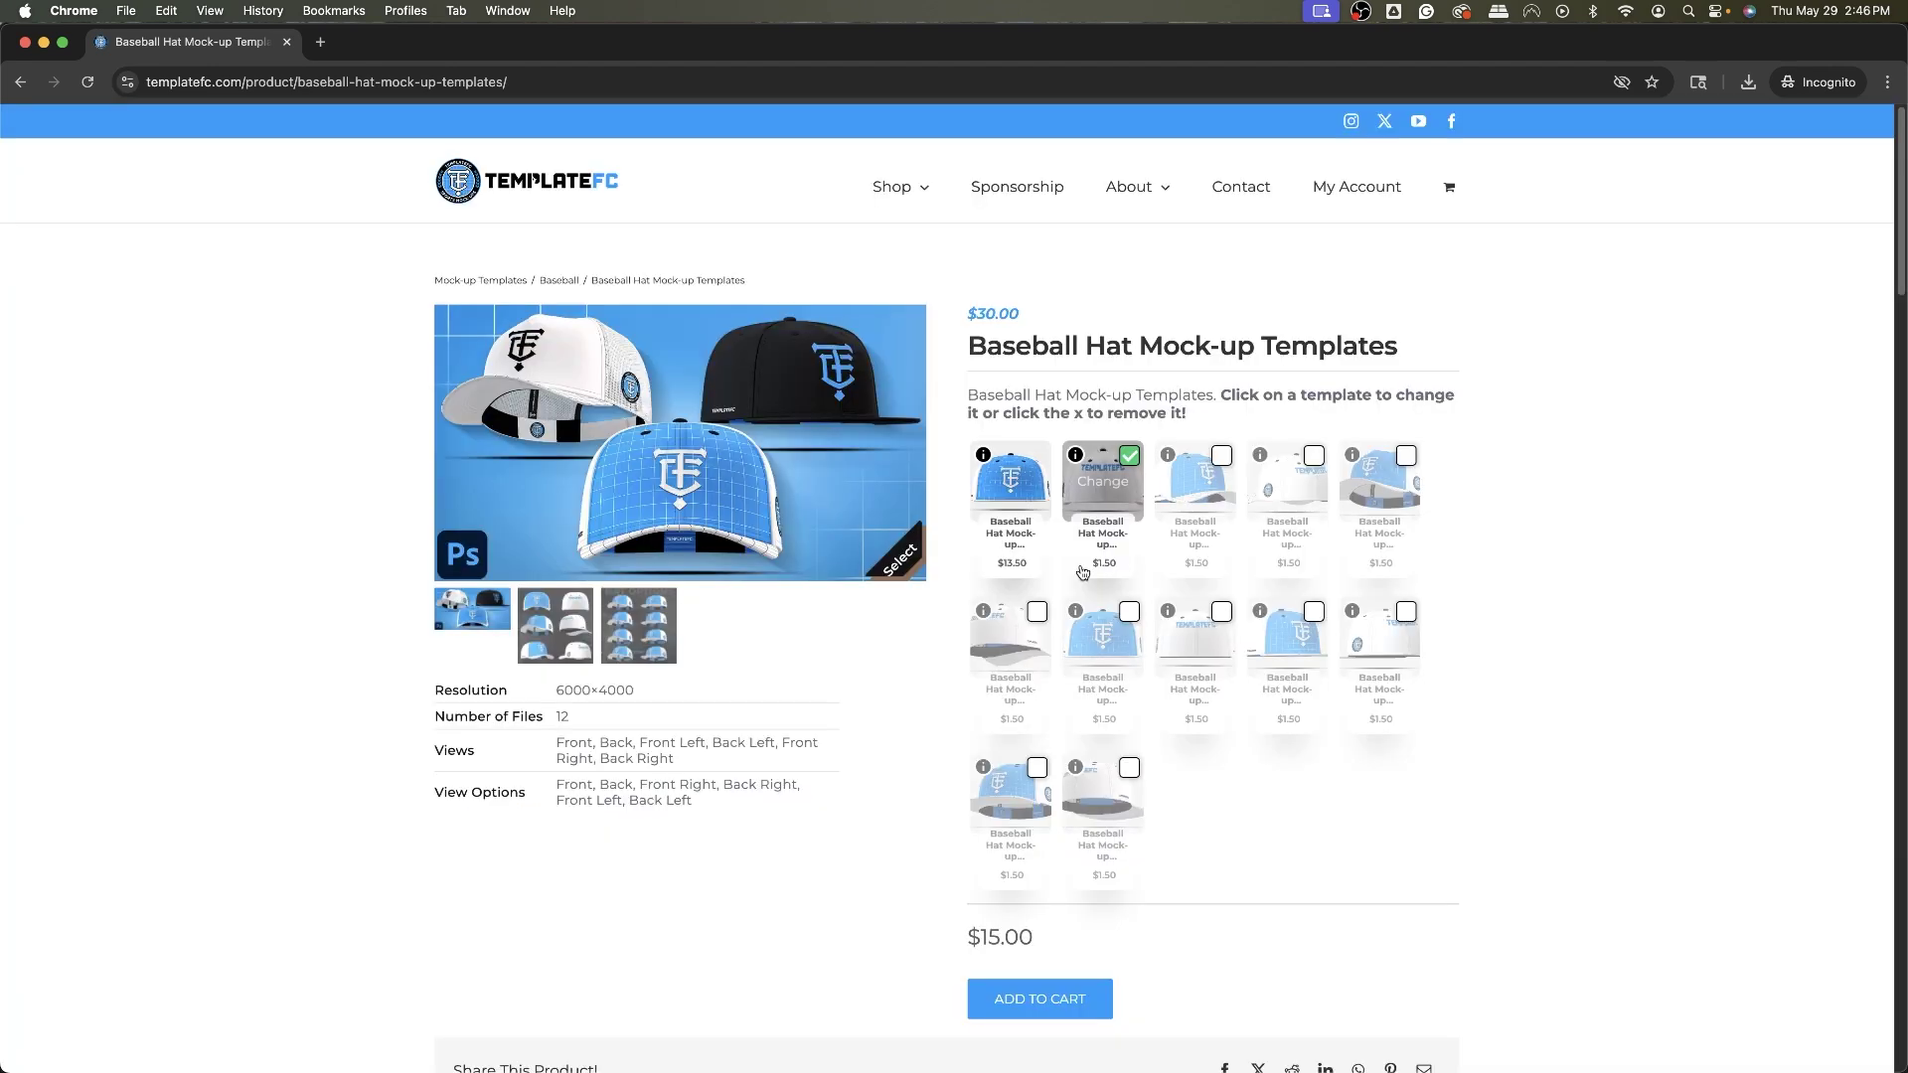
Step: Change the second template to Flat Back, then drop it from the bundle
{"action": "left_click", "coordinate": [1105, 483]}
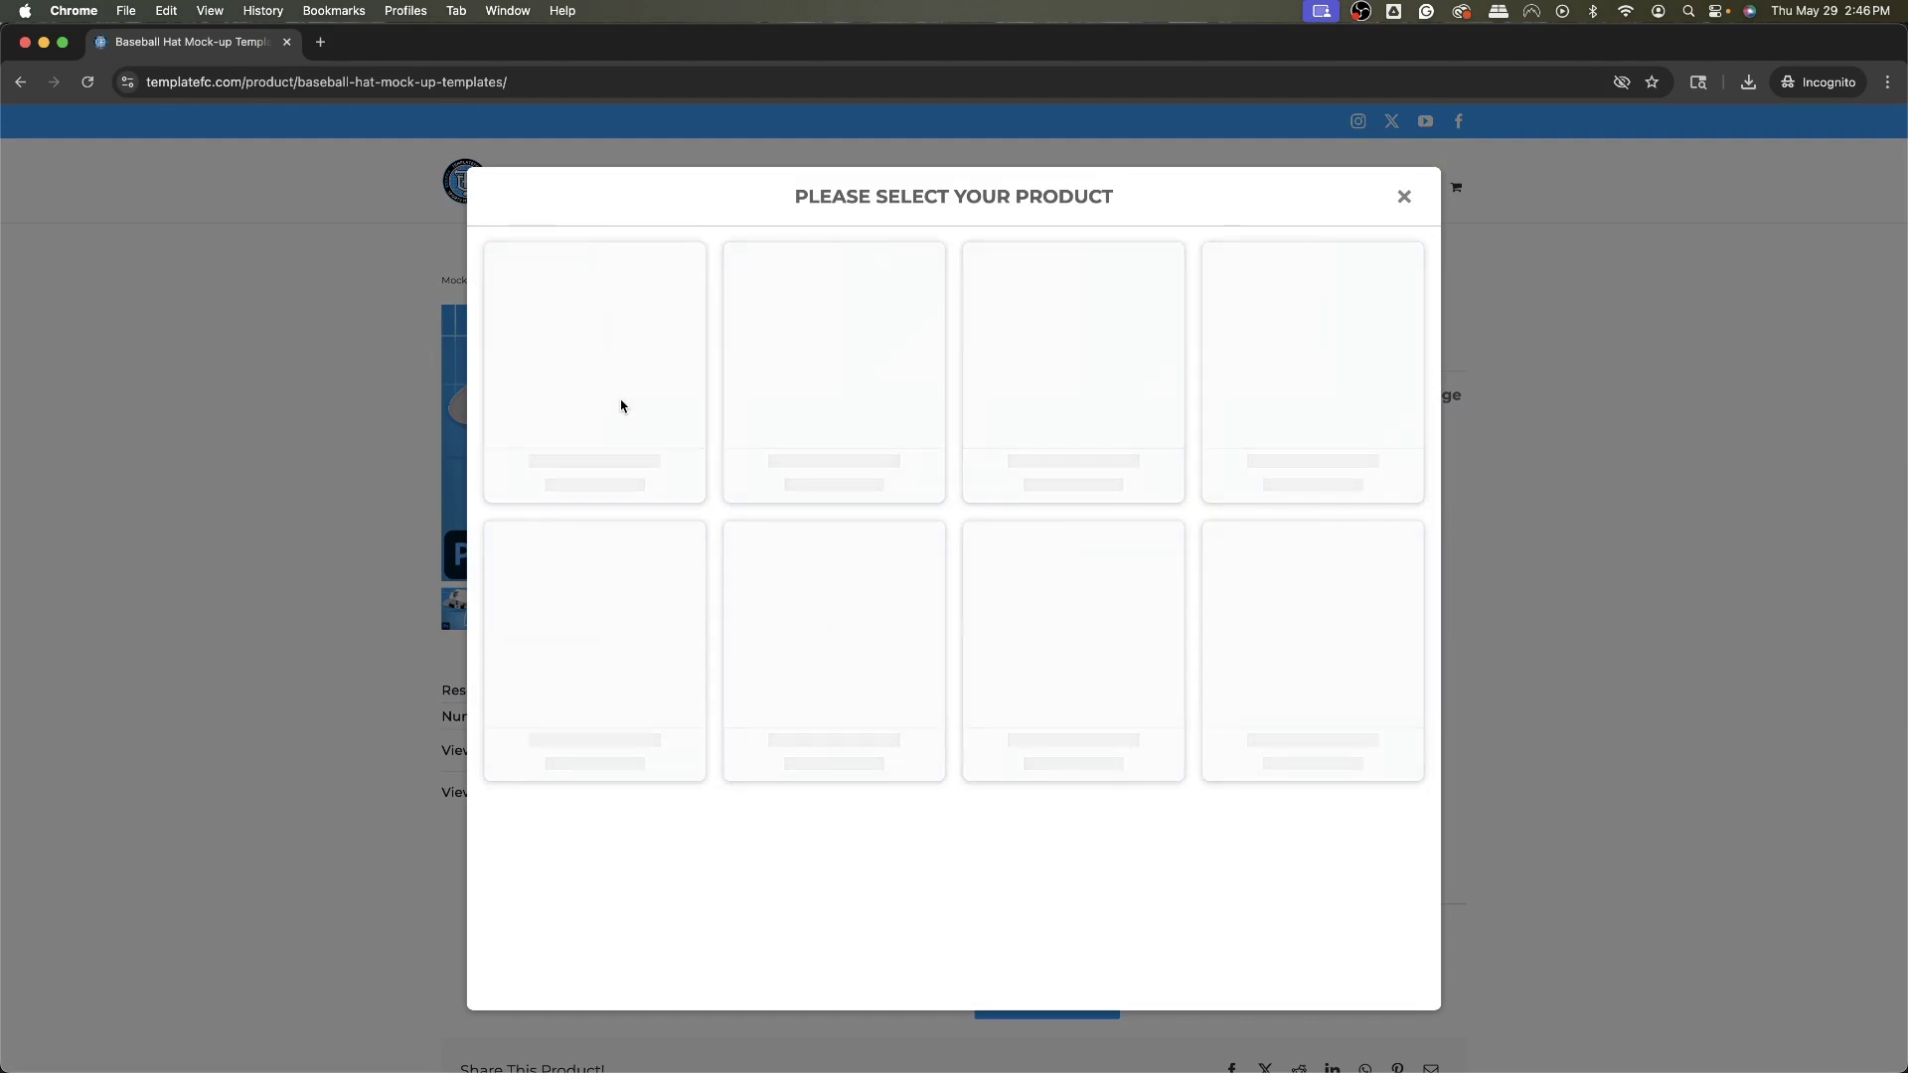
{"action": "scroll", "coordinate": [1275, 519], "scroll_direction": "down", "scroll_amount": 3}
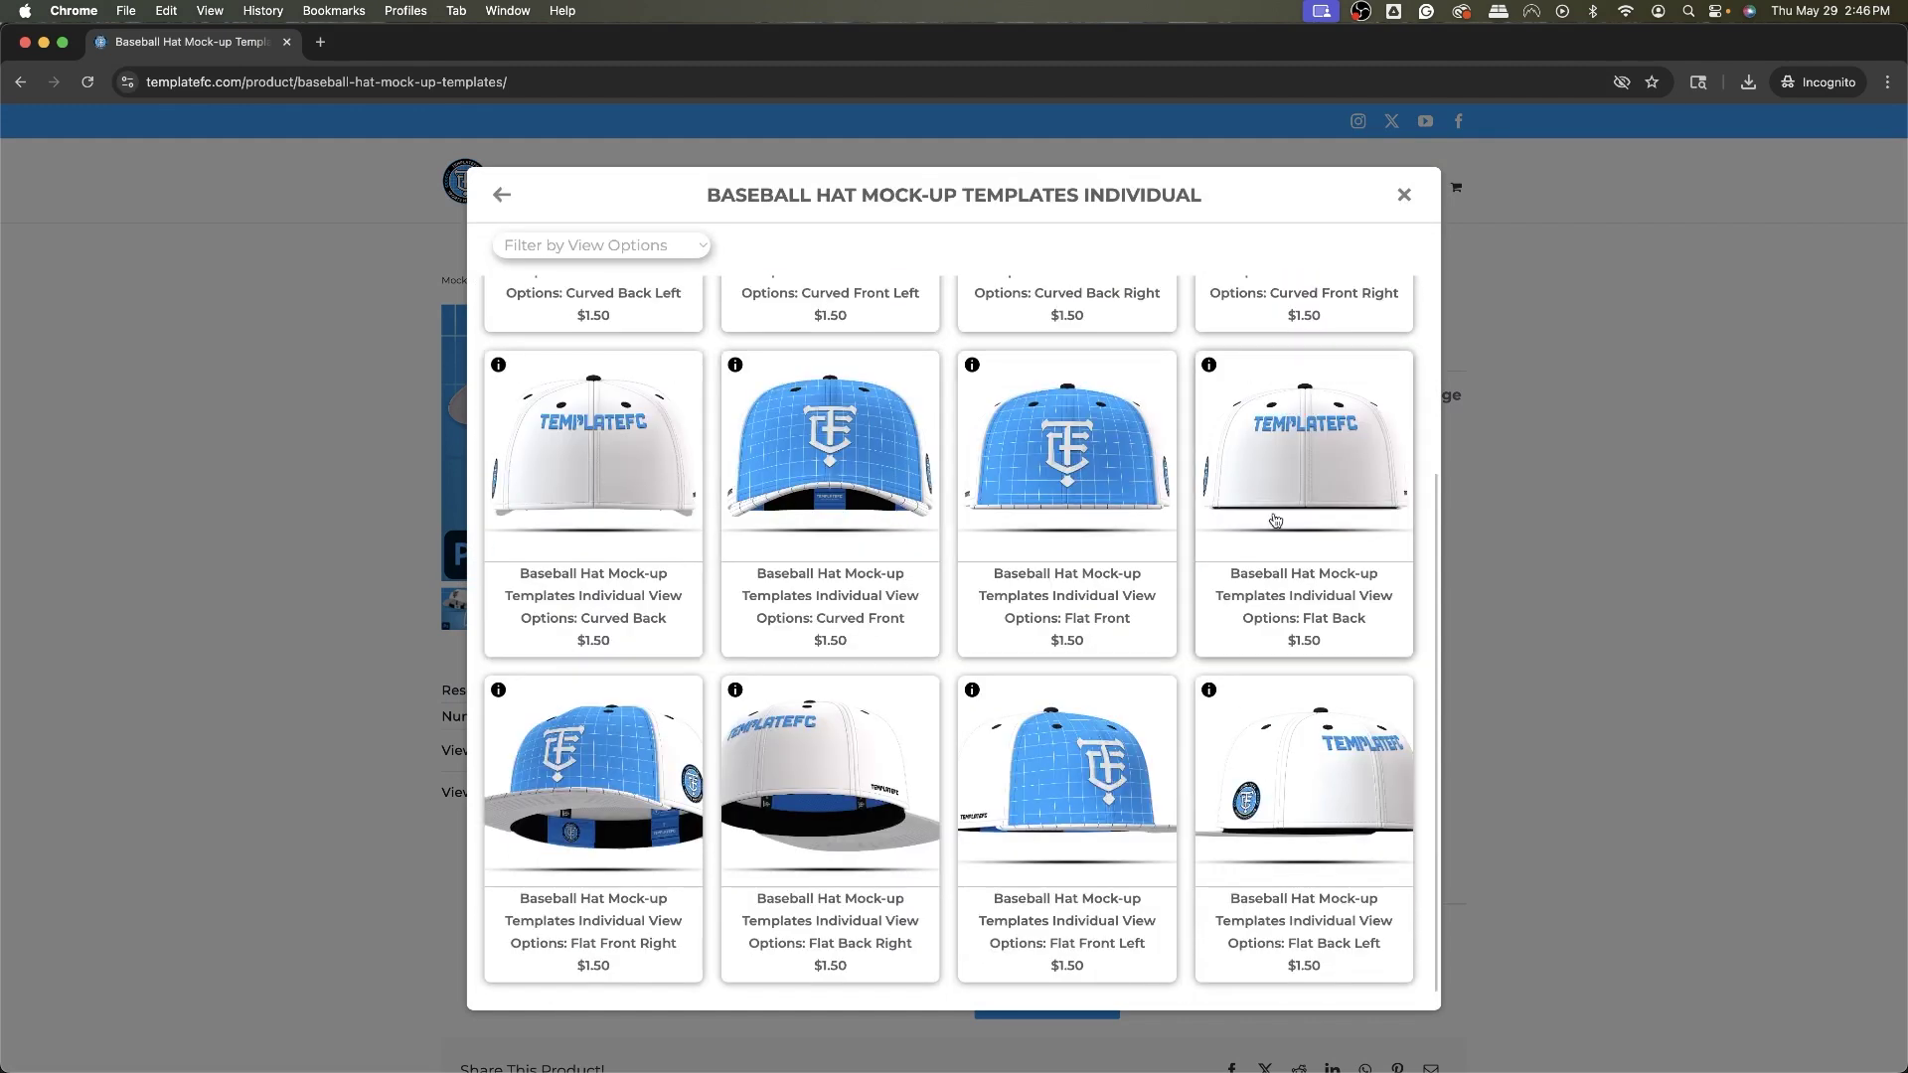
{"action": "left_click", "coordinate": [1308, 461]}
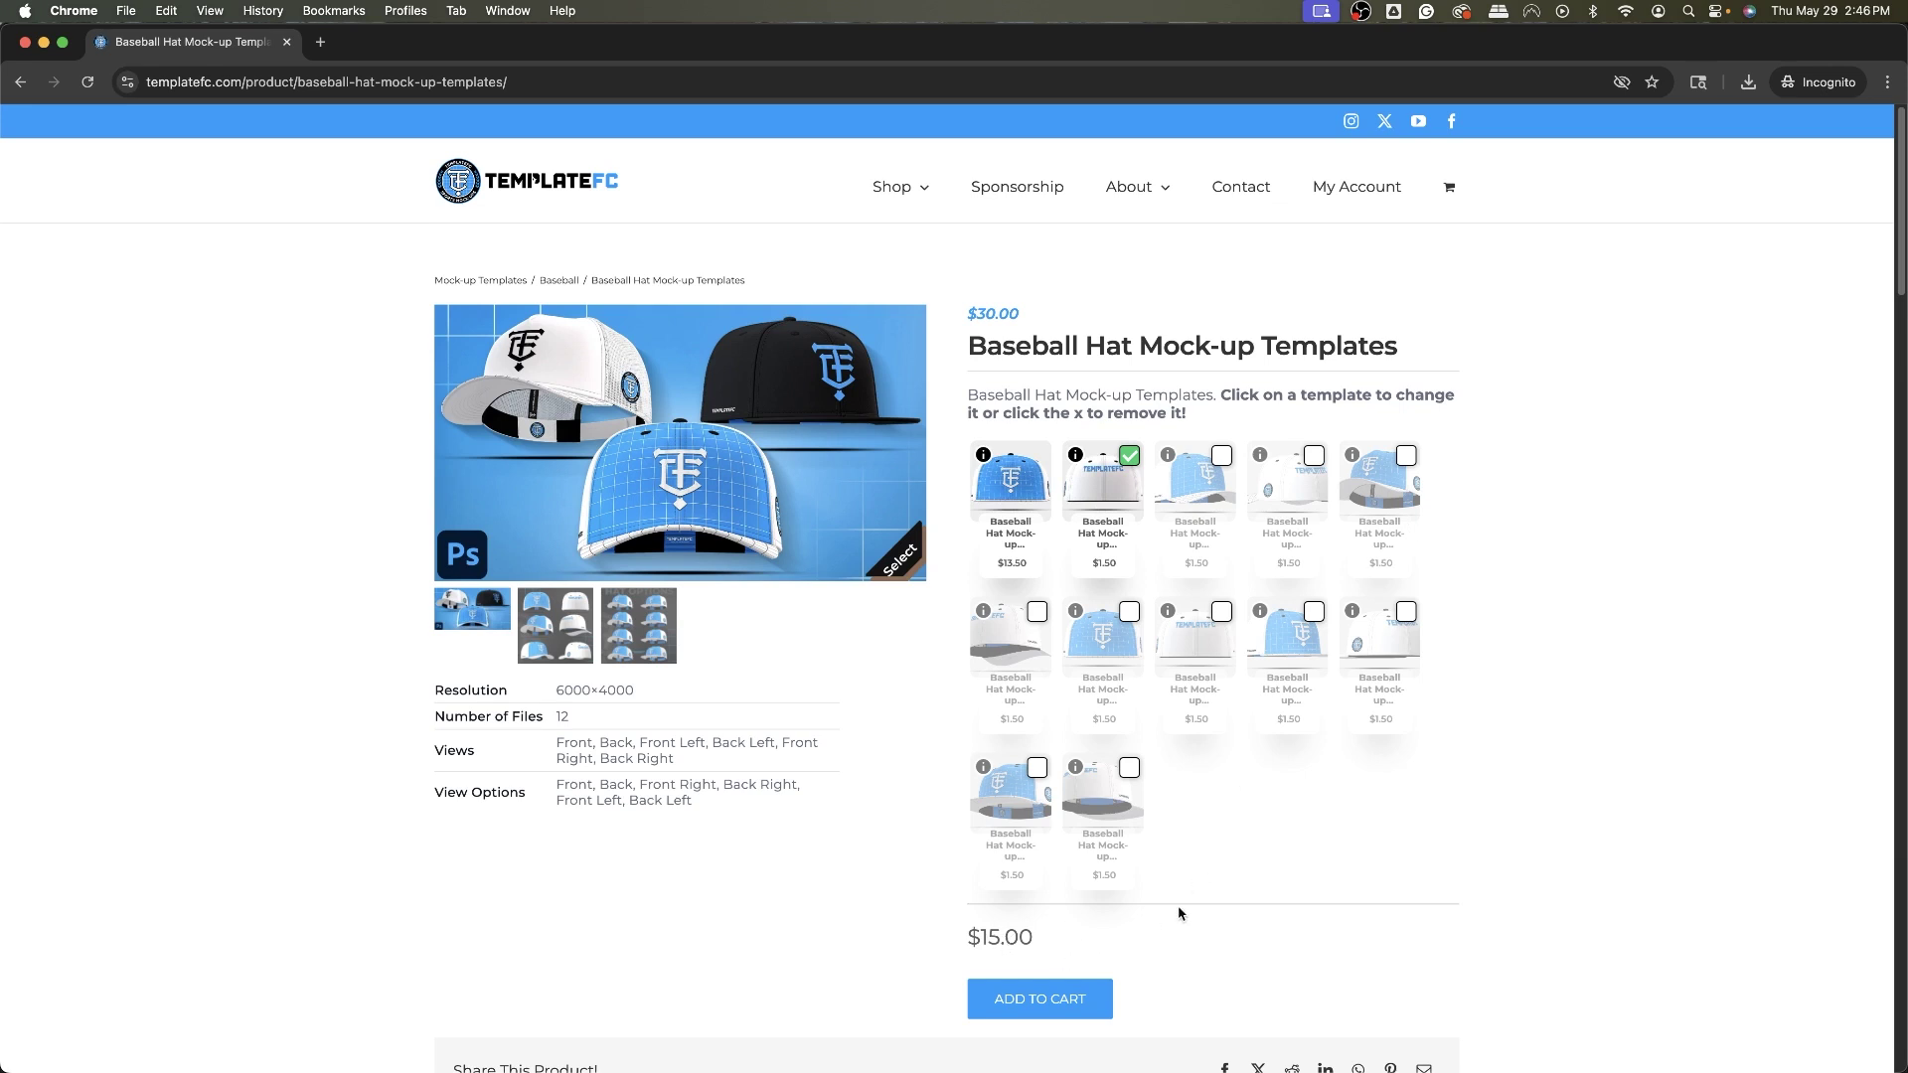
{"action": "left_click", "coordinate": [1129, 456]}
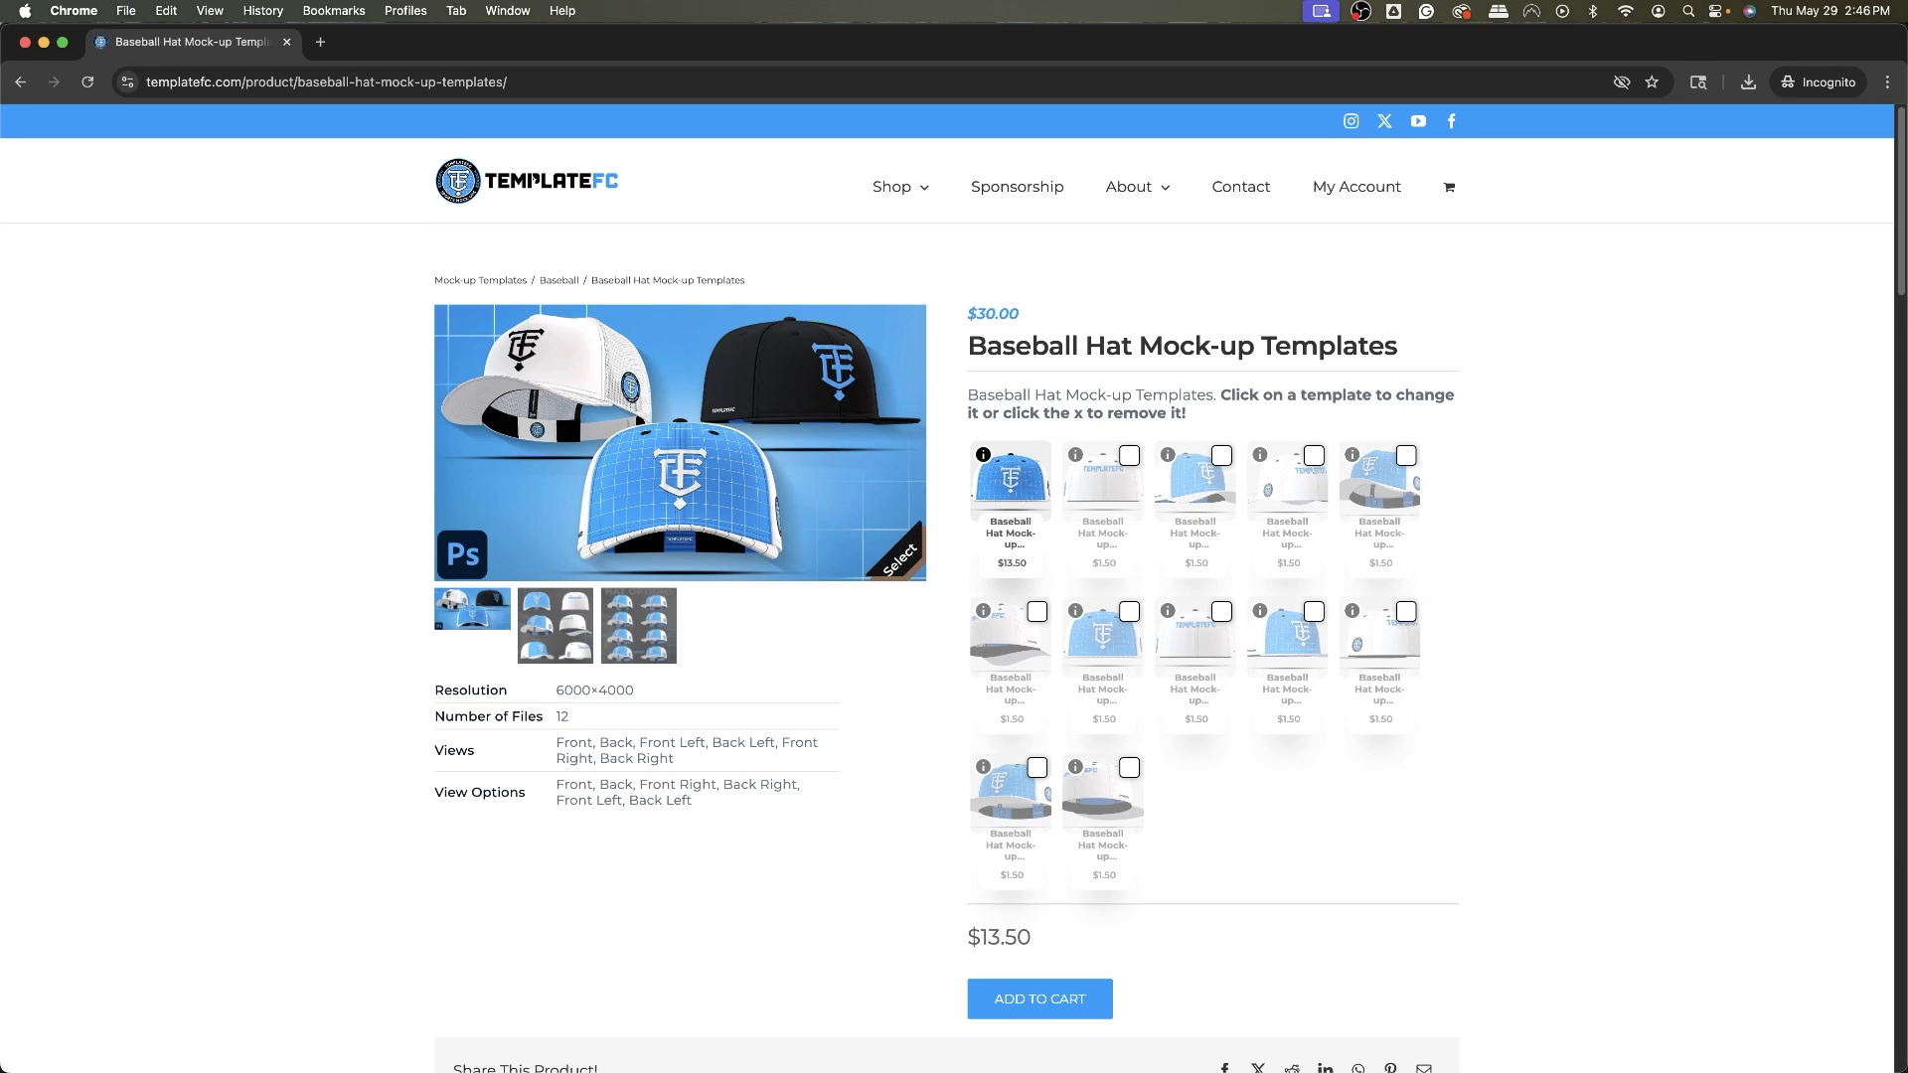
Step: Open Curved Hat Front Right.tif from the Finder Downloads window in Photoshop
{"action": "key", "text": "super+Tab"}
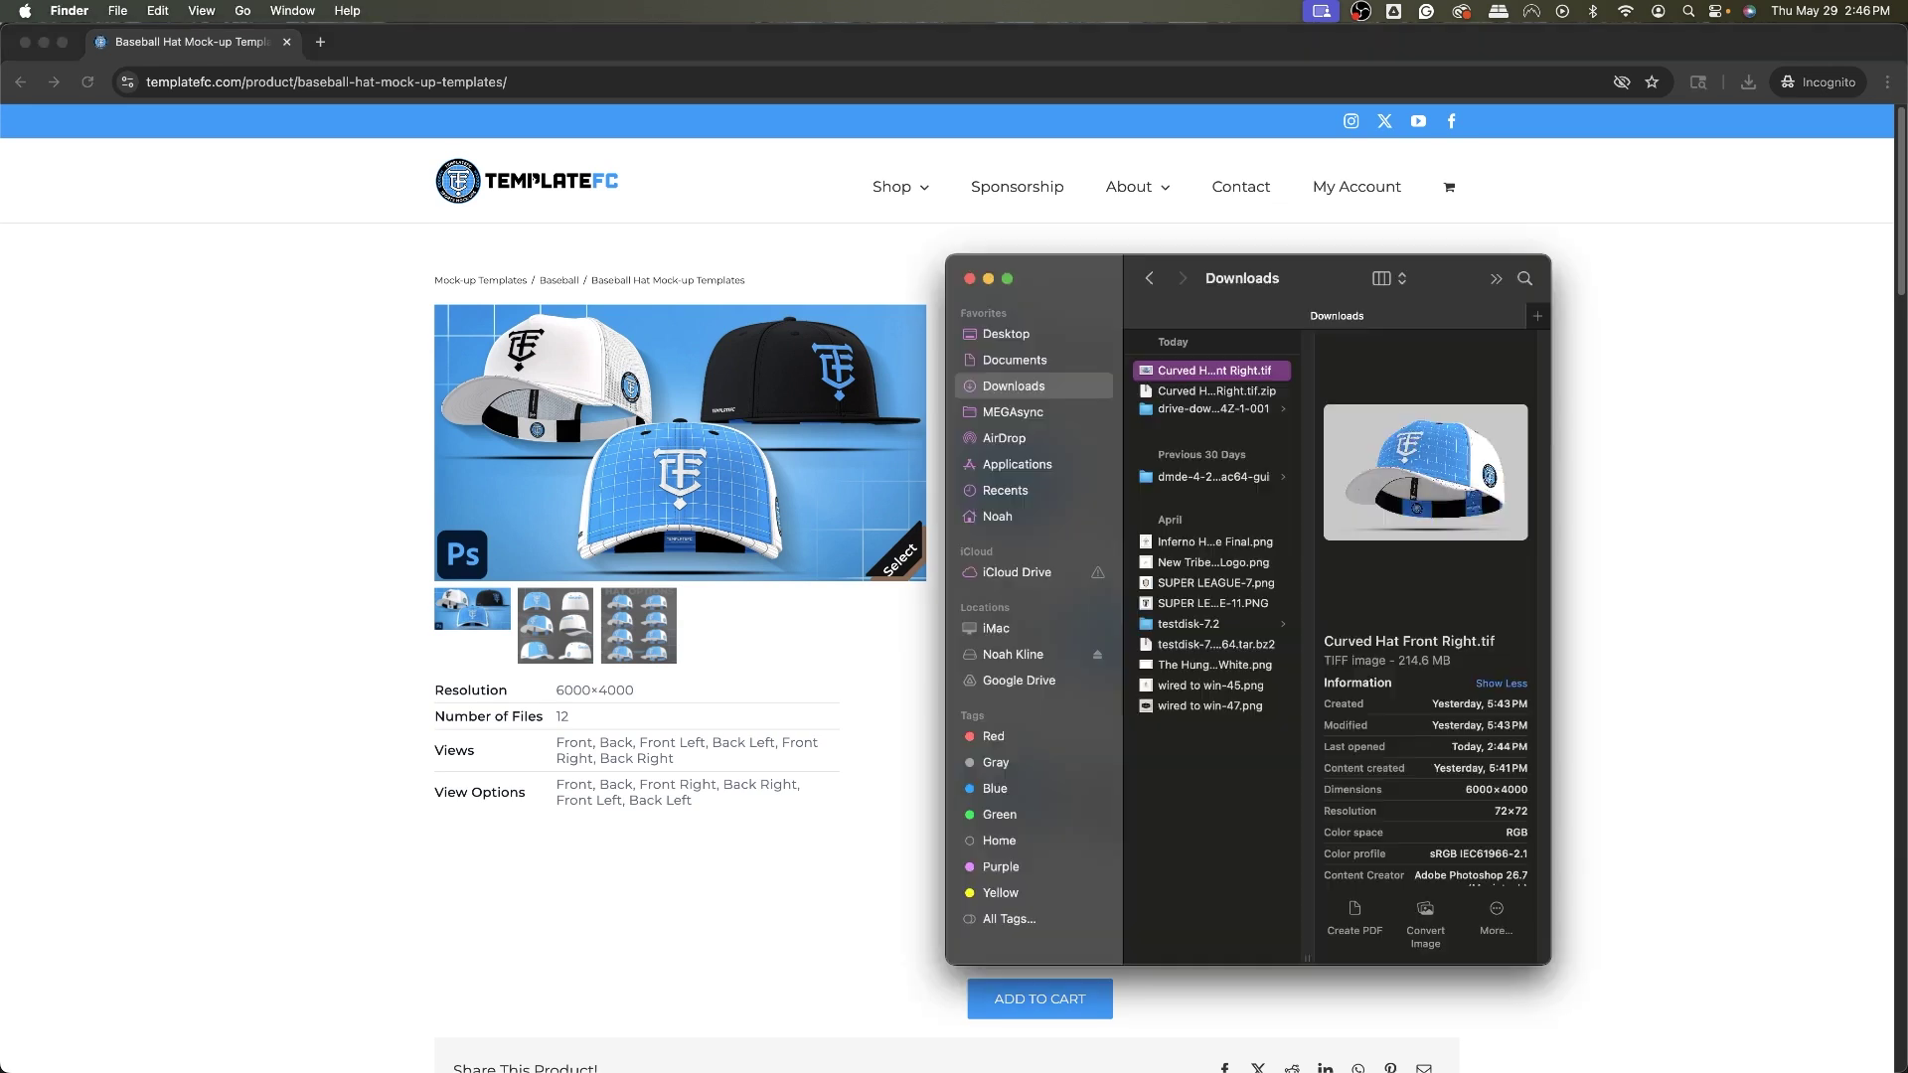
{"action": "left_click", "coordinate": [1197, 393]}
{"action": "left_click", "coordinate": [1200, 373]}
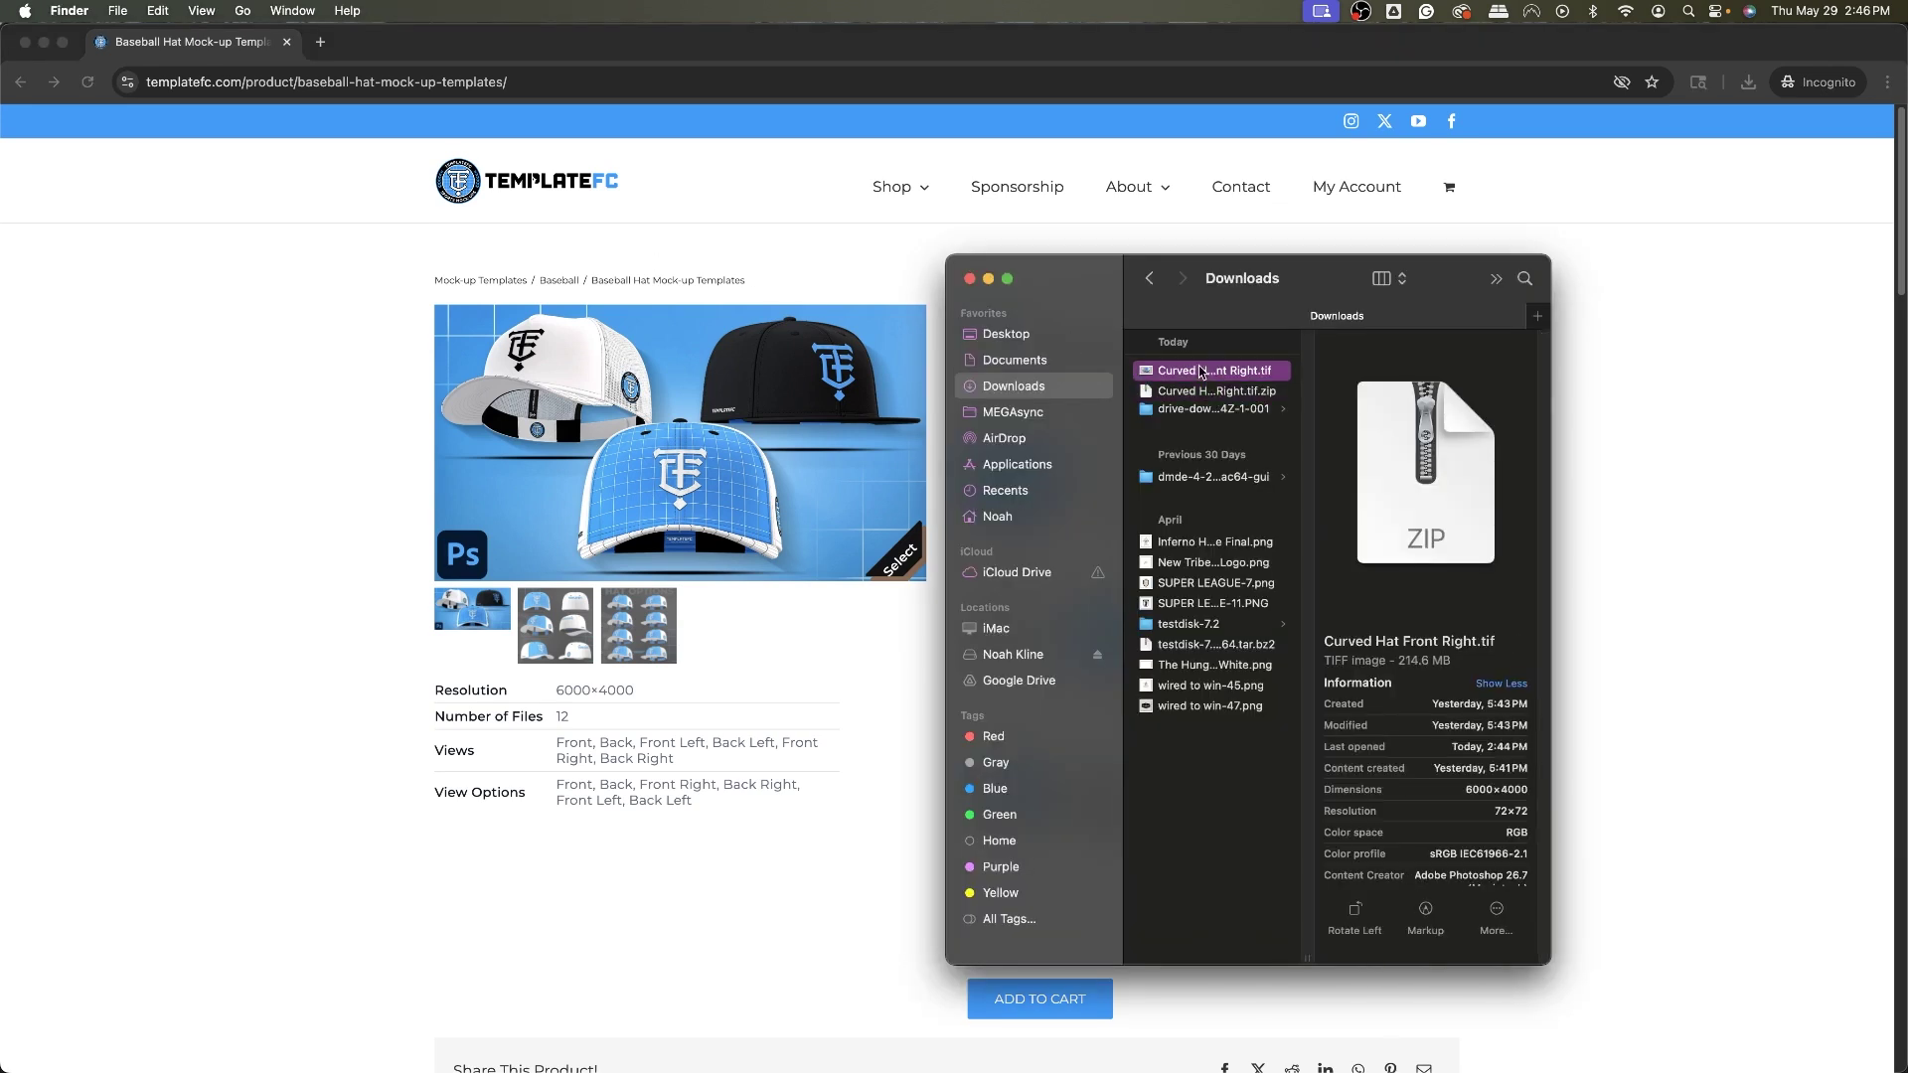
{"action": "double_click", "coordinate": [1201, 372]}
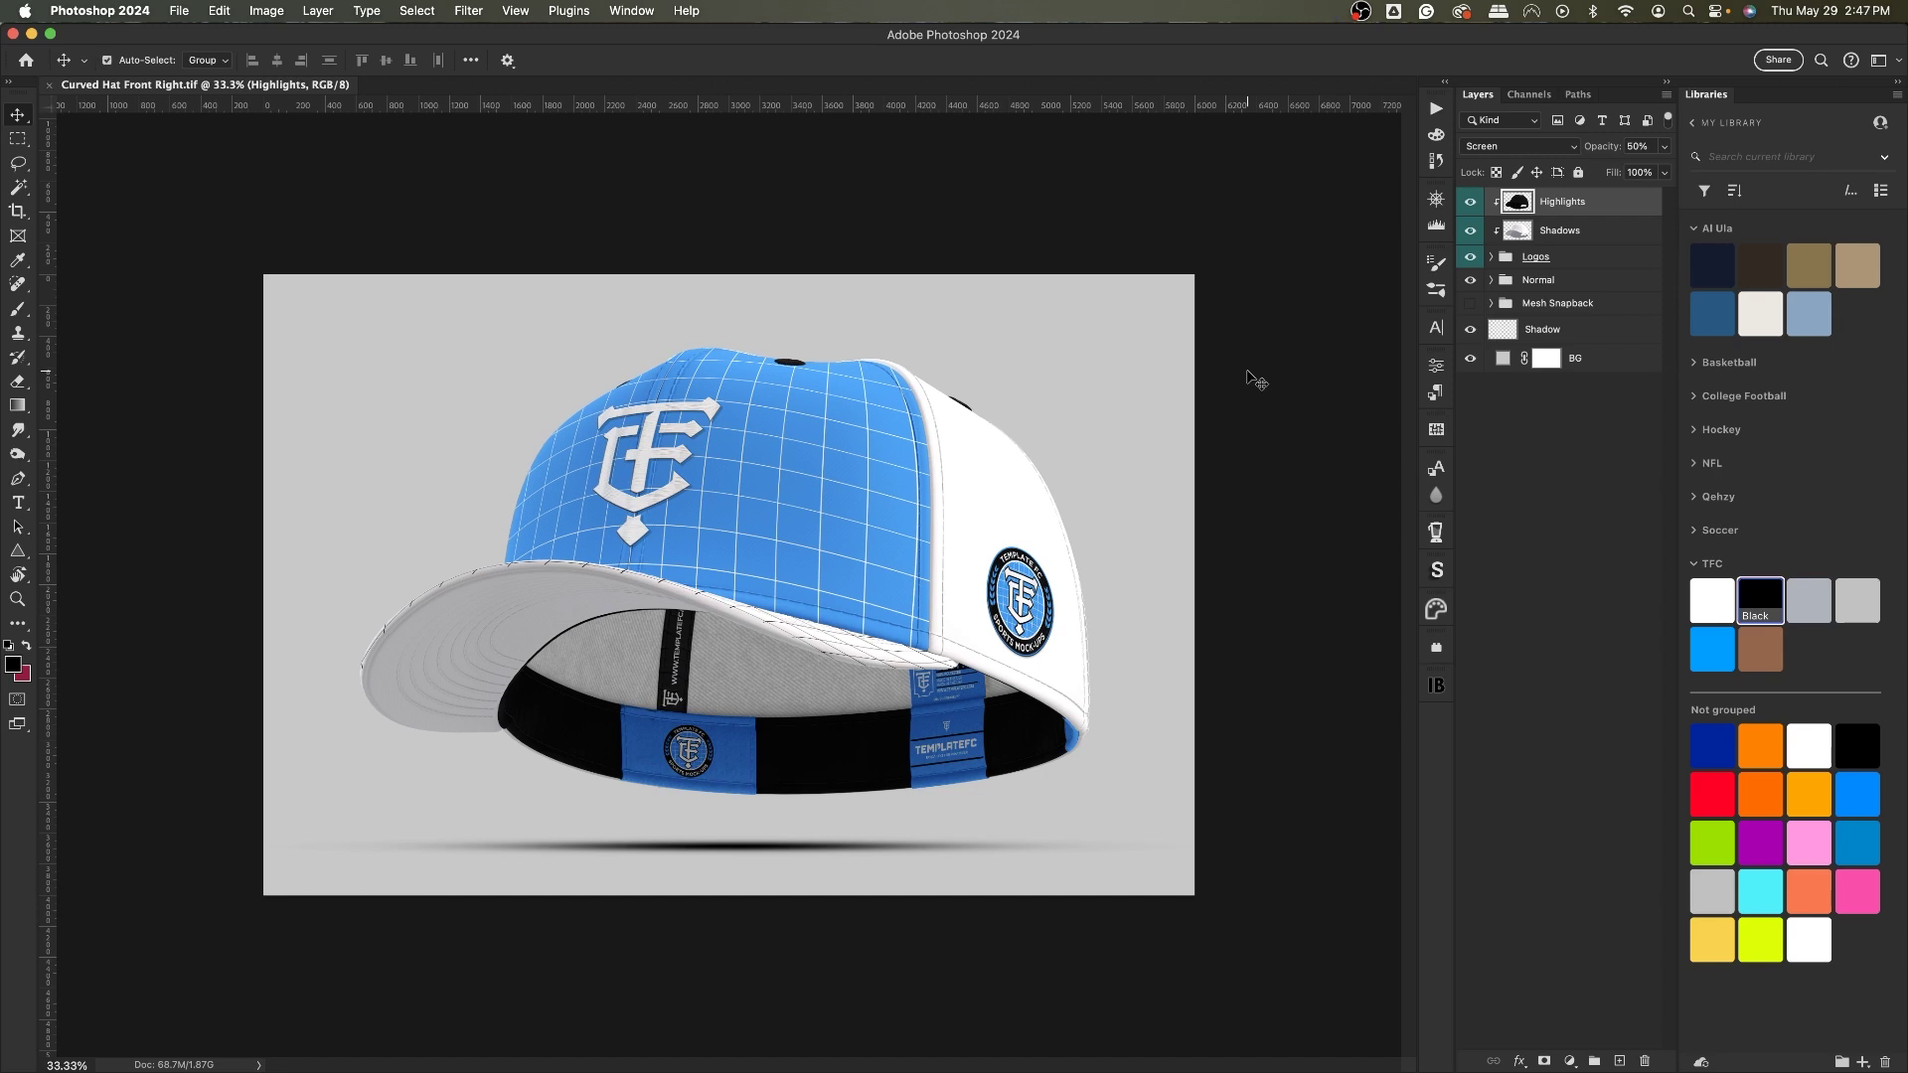
Step: Fit the mock-up on screen and expand the Logos group below the Shadows layer
{"action": "key", "text": "super+0"}
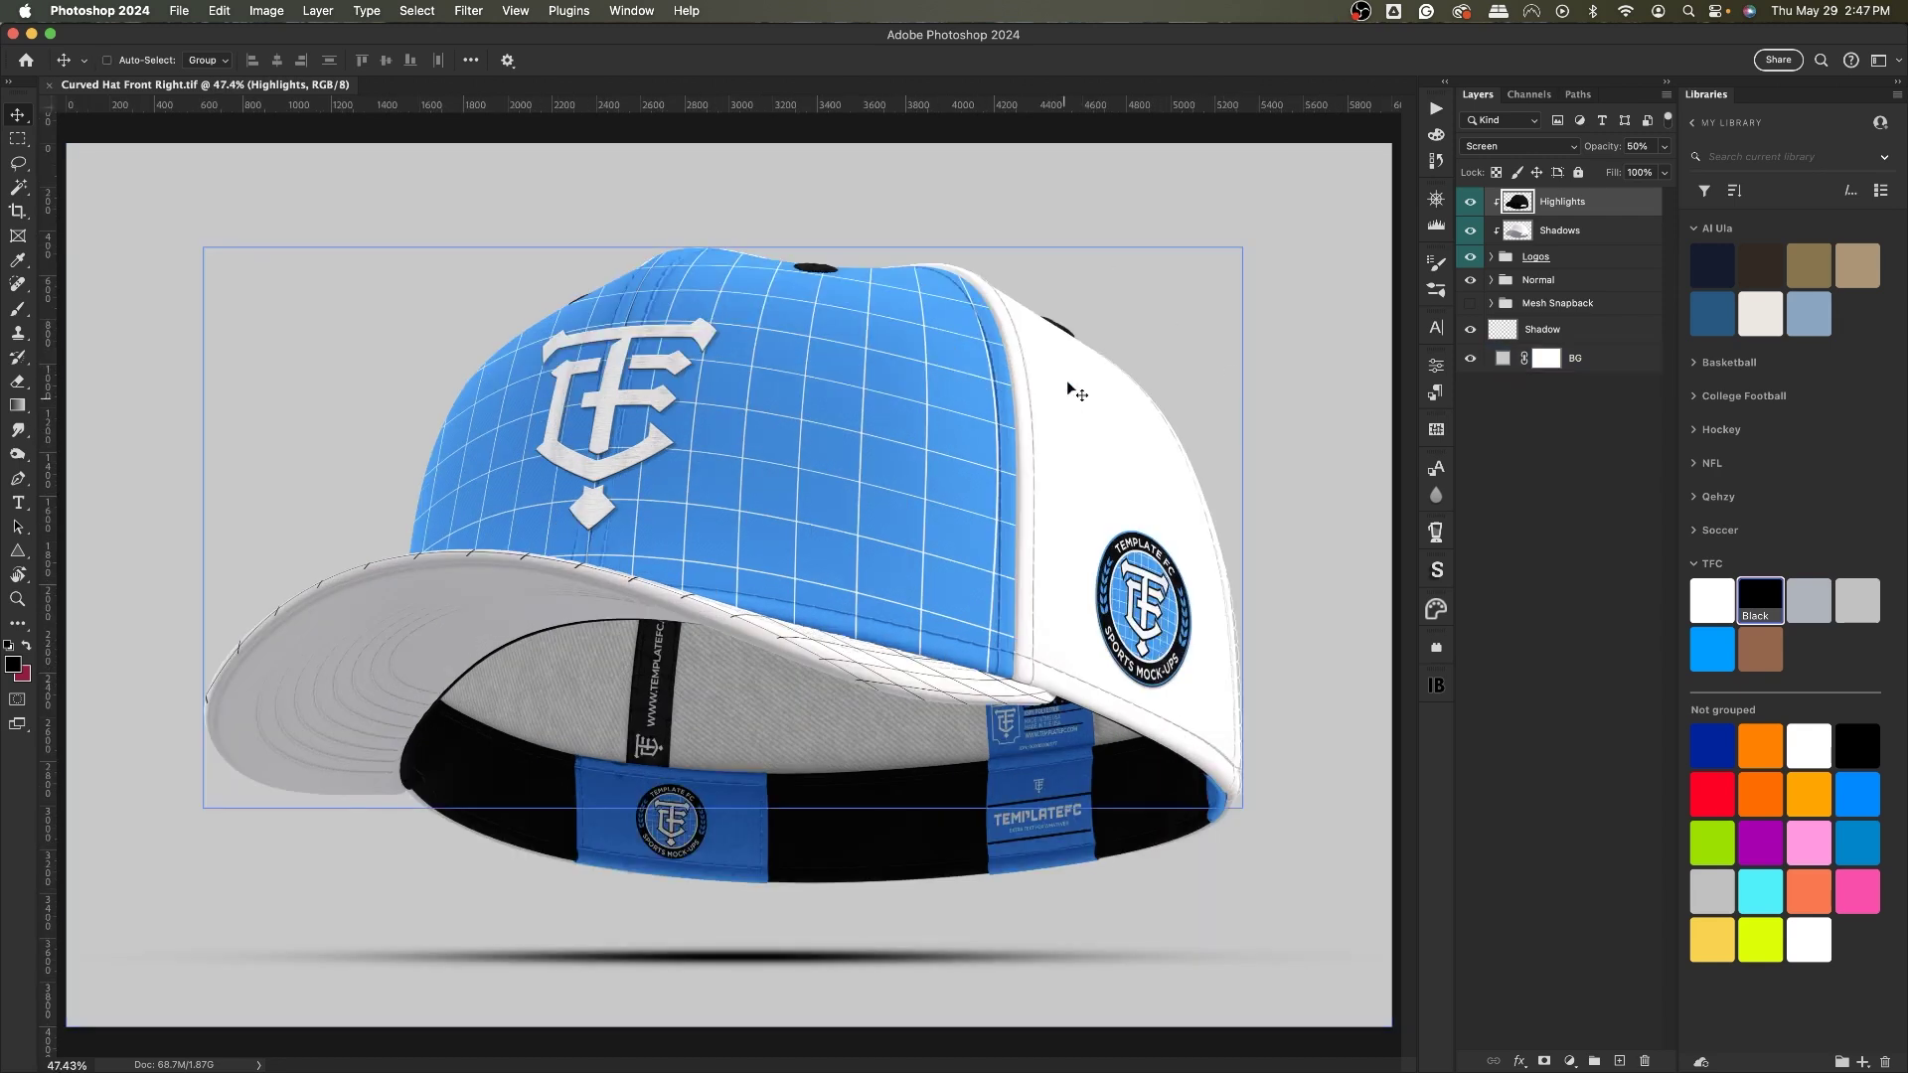
{"action": "left_click", "coordinate": [1506, 238]}
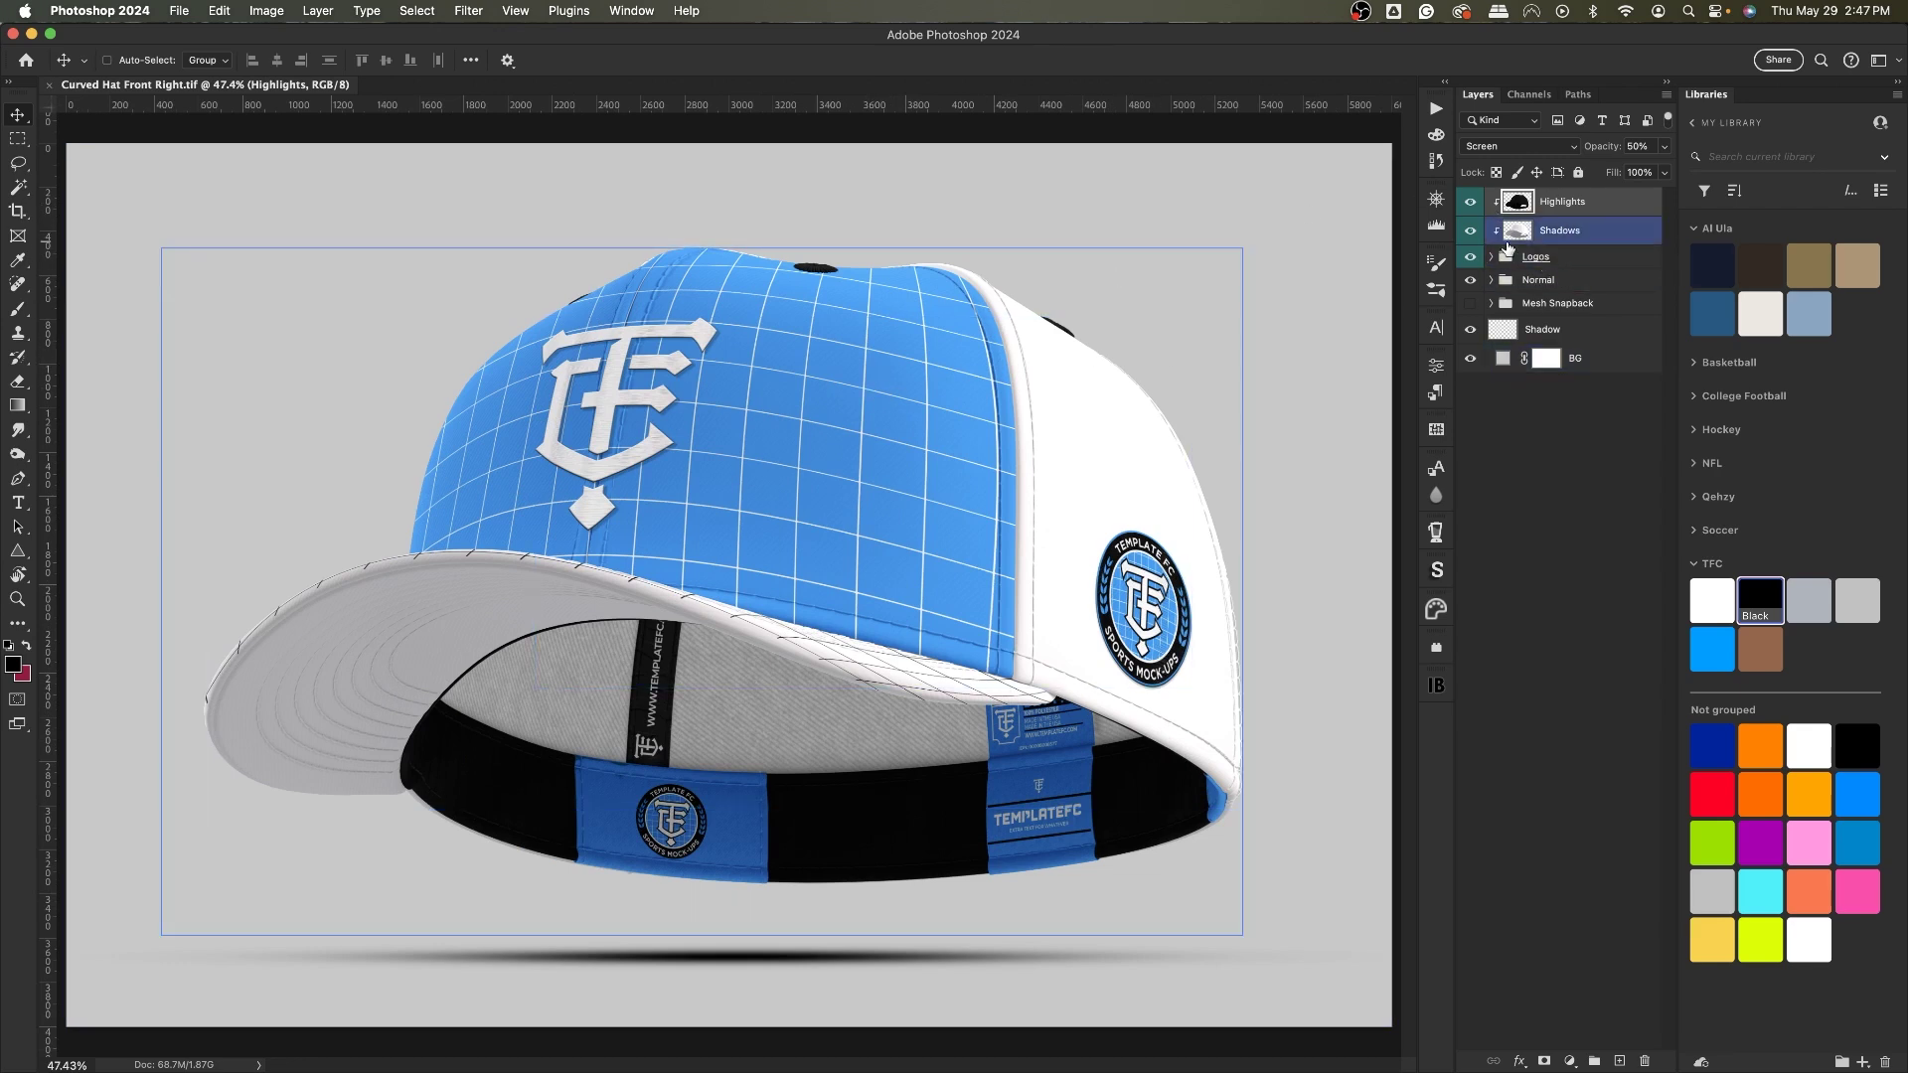
{"action": "left_click", "coordinate": [1530, 258]}
{"action": "left_click", "coordinate": [1491, 258]}
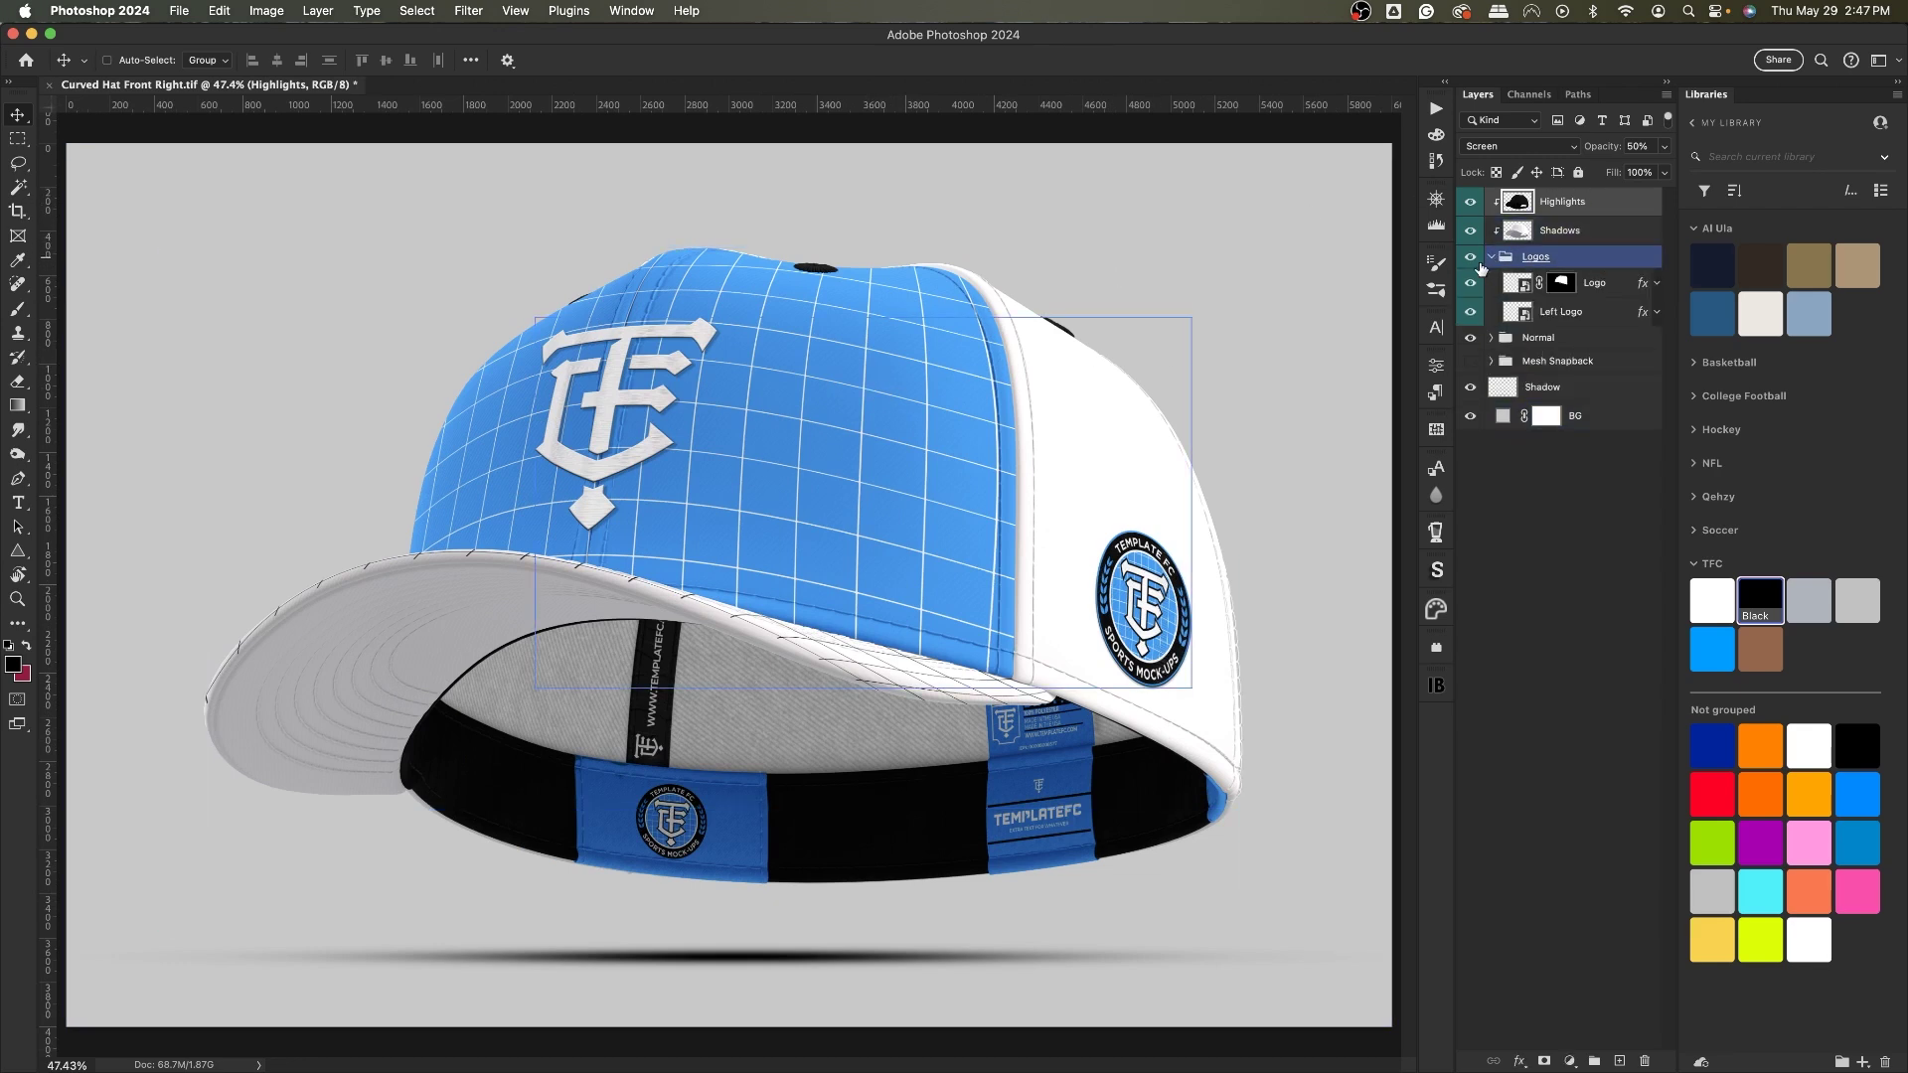
{"action": "key", "text": "alt+bracketright"}
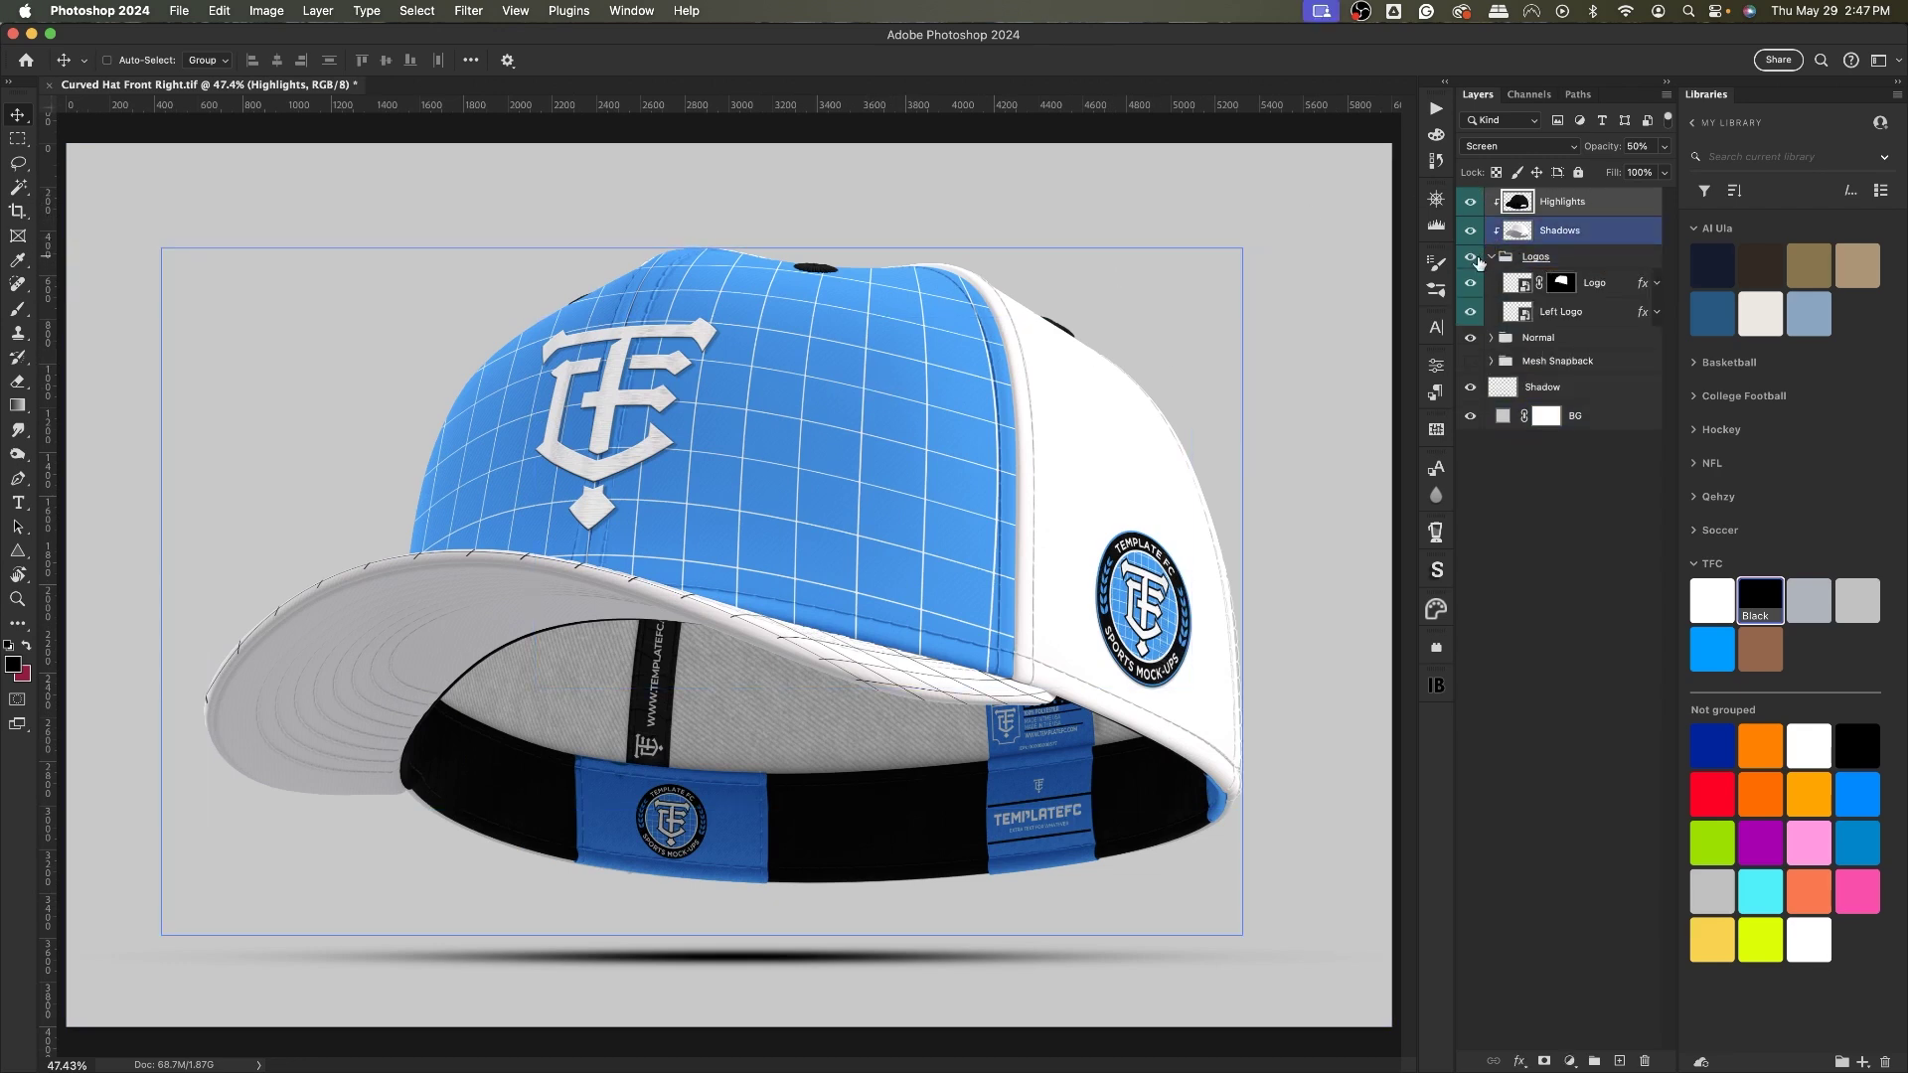
{"action": "key", "text": "alt+bracketleft"}
{"action": "key", "text": "alt+bracketright"}
{"action": "key", "text": "alt+bracketleft"}
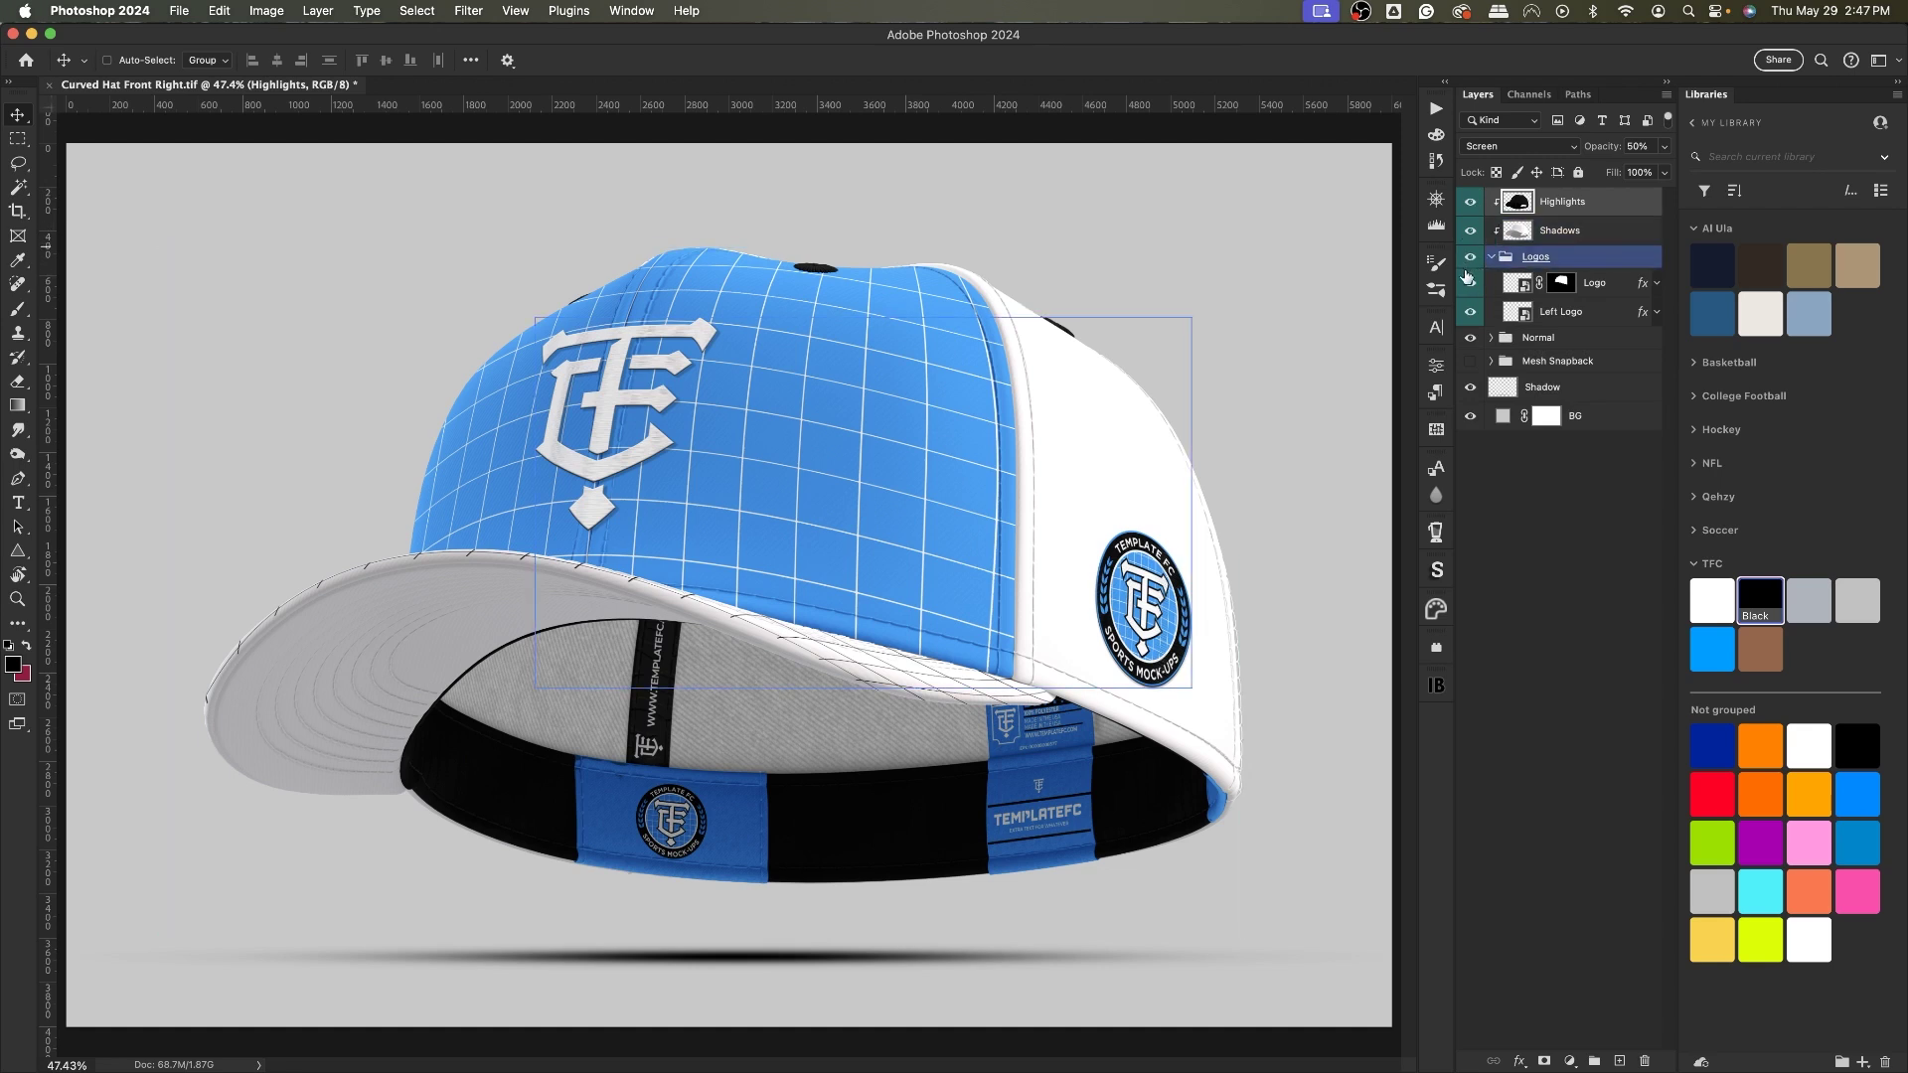
Step: Toggle the logos off and on, then select Left Logo, the inner band and Normal group
{"action": "left_click", "coordinate": [1470, 258]}
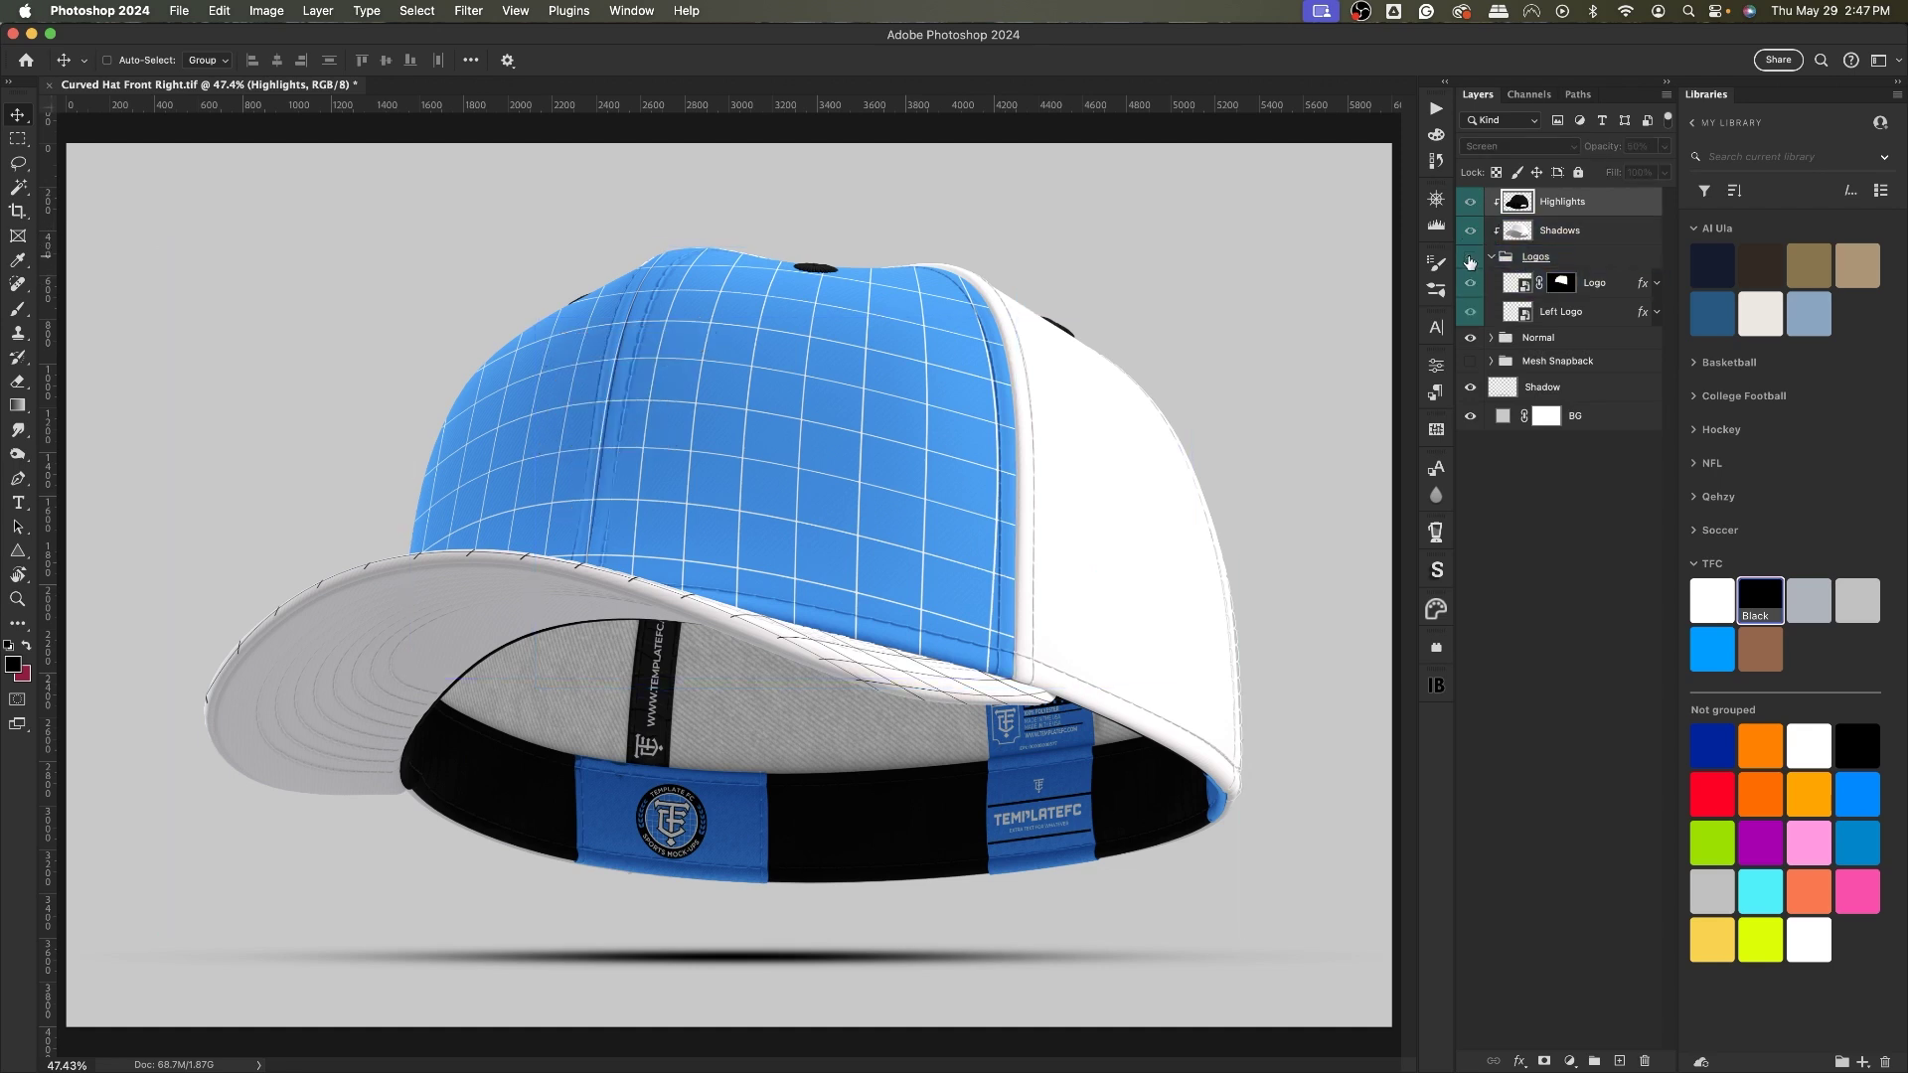
{"action": "left_click", "coordinate": [1470, 258]}
{"action": "key", "text": "alt+bracketright"}
{"action": "key", "text": "alt+bracketright"}
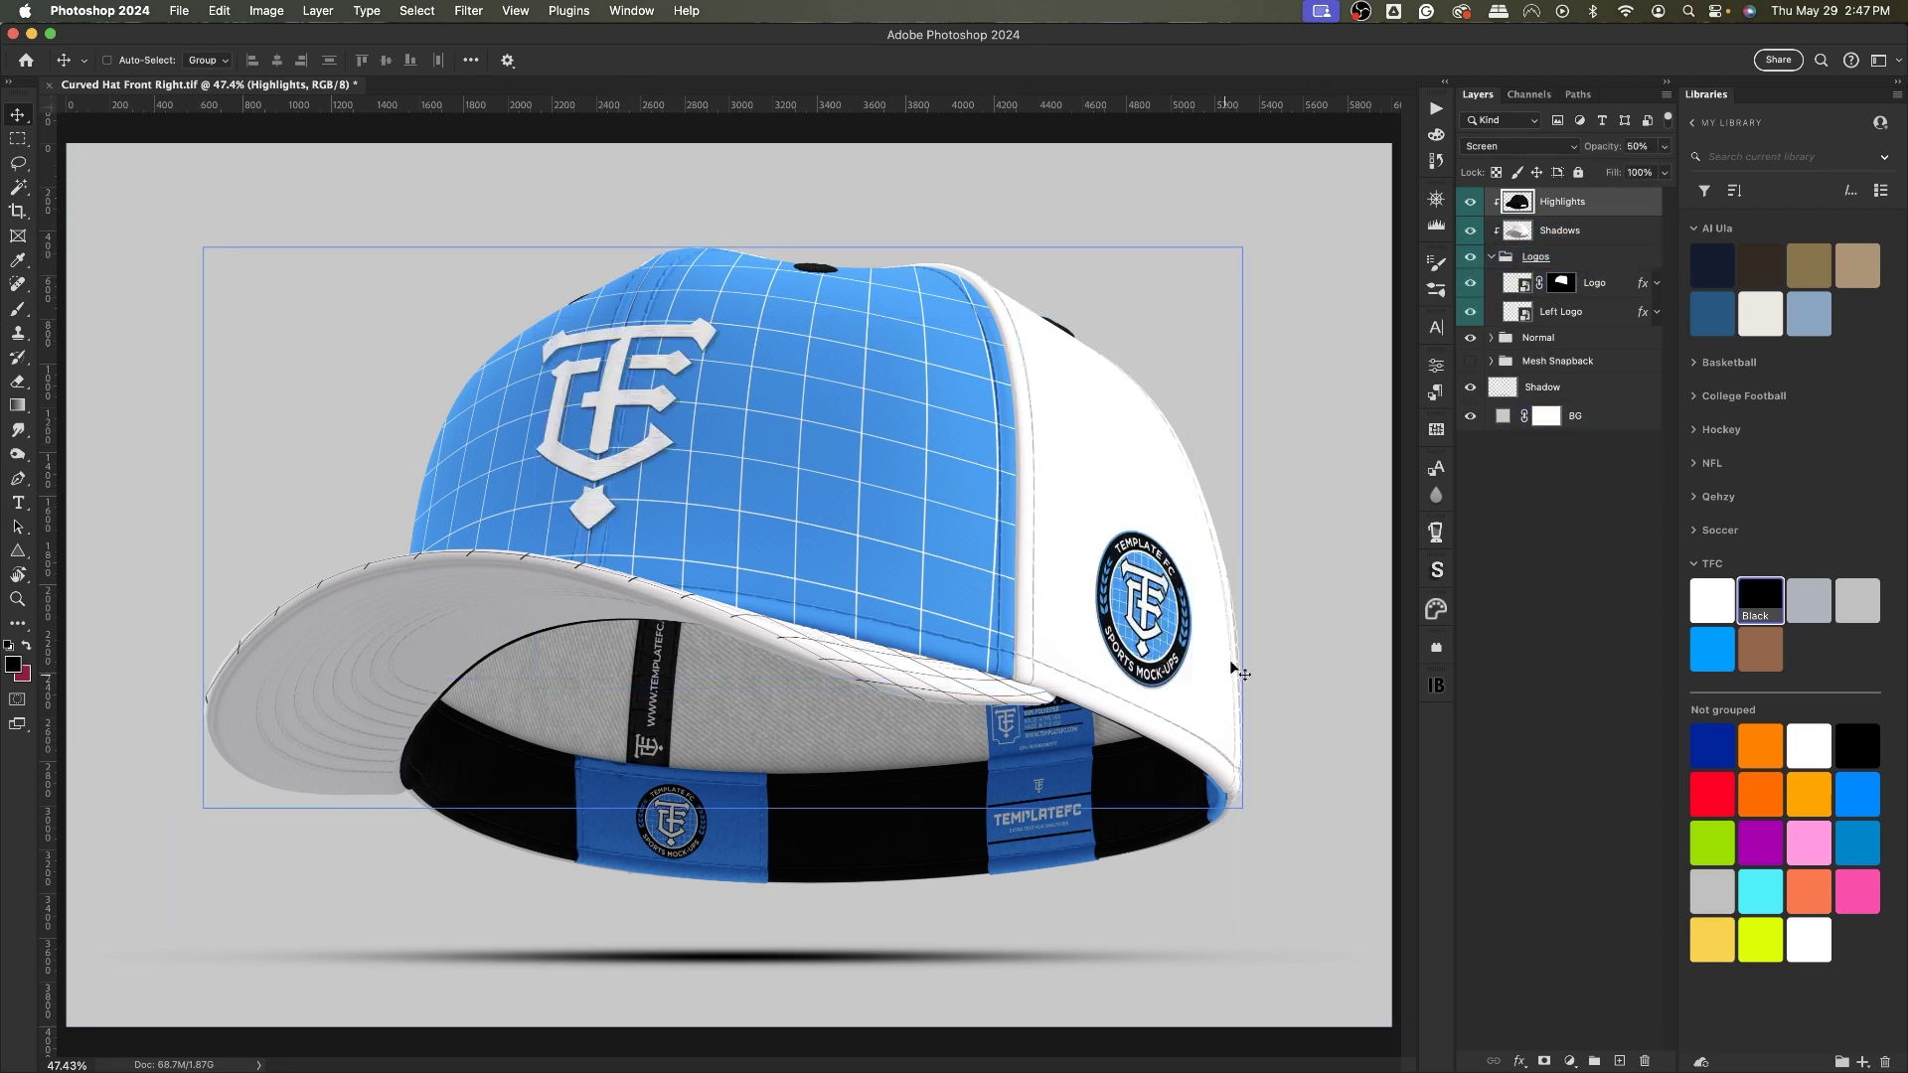
{"action": "left_click", "coordinate": [1141, 592], "text": "super"}
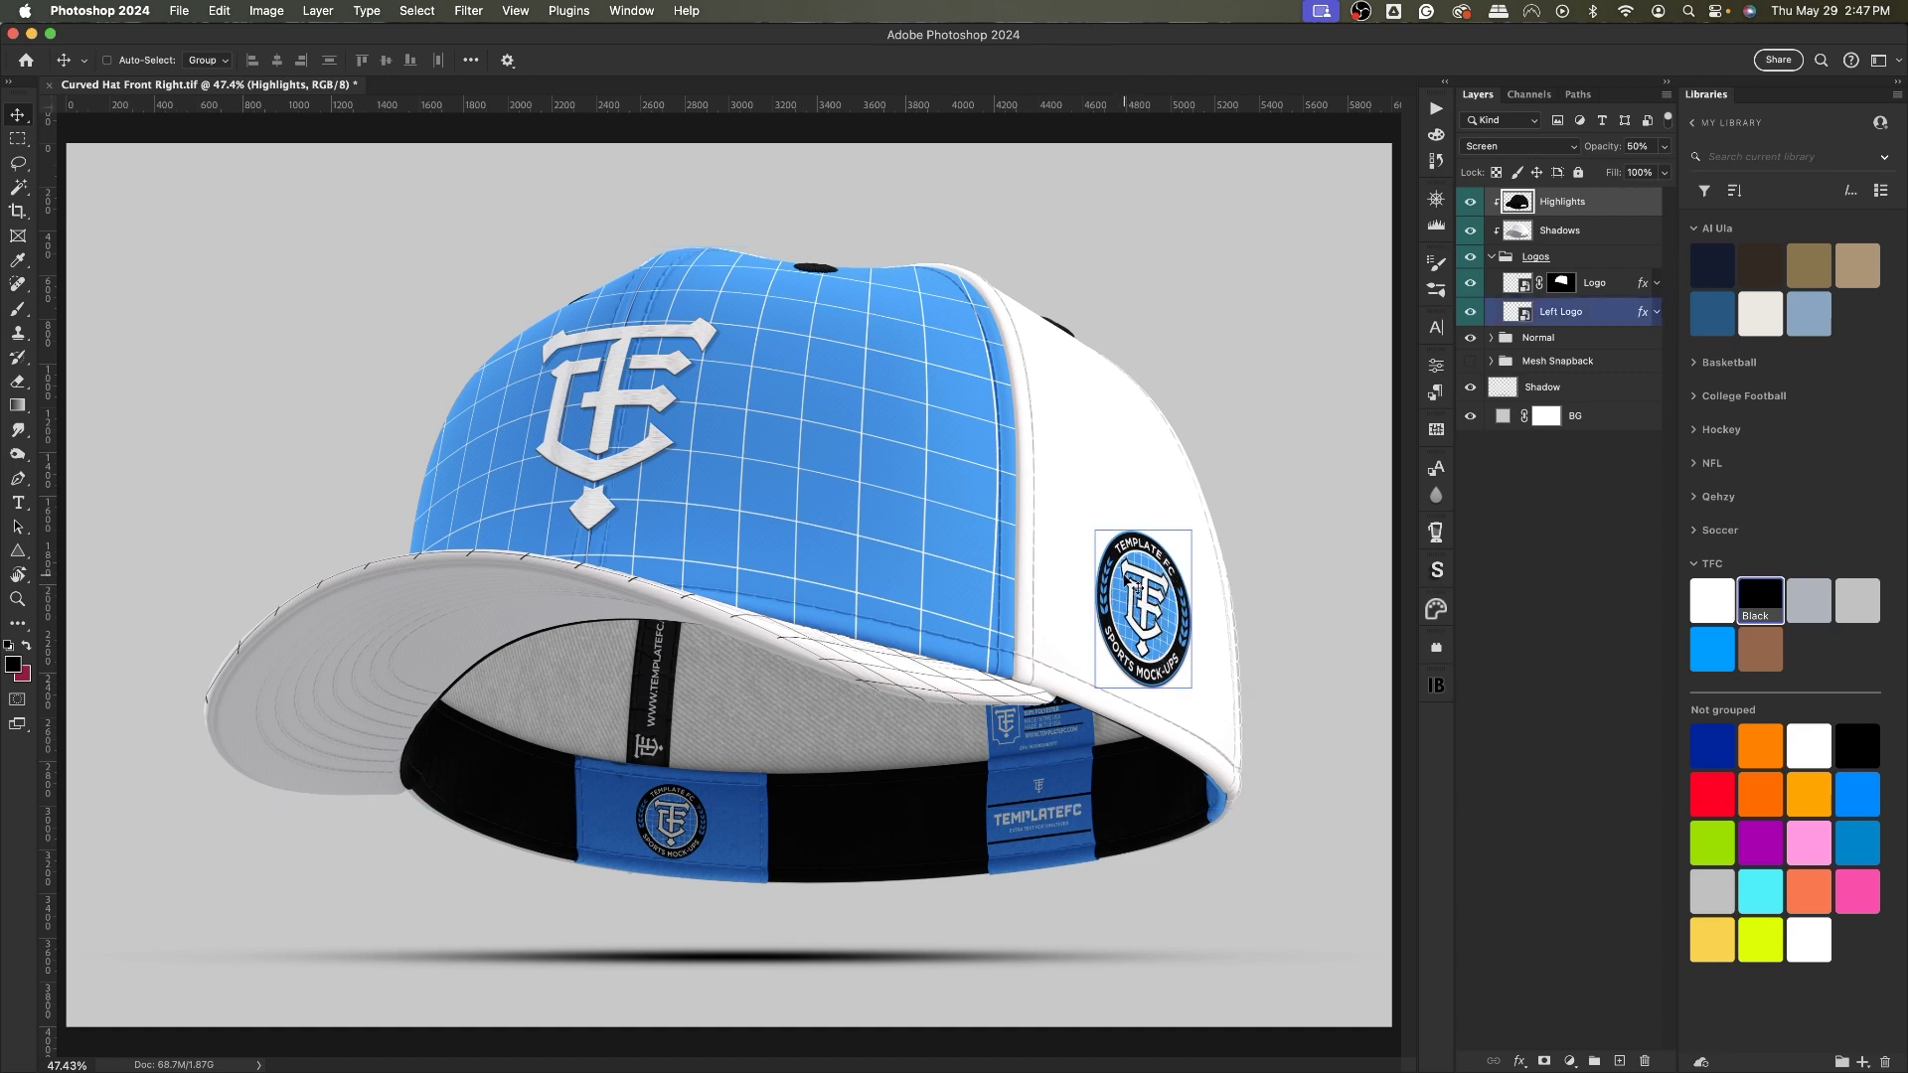
{"action": "left_click", "coordinate": [603, 749], "text": "super"}
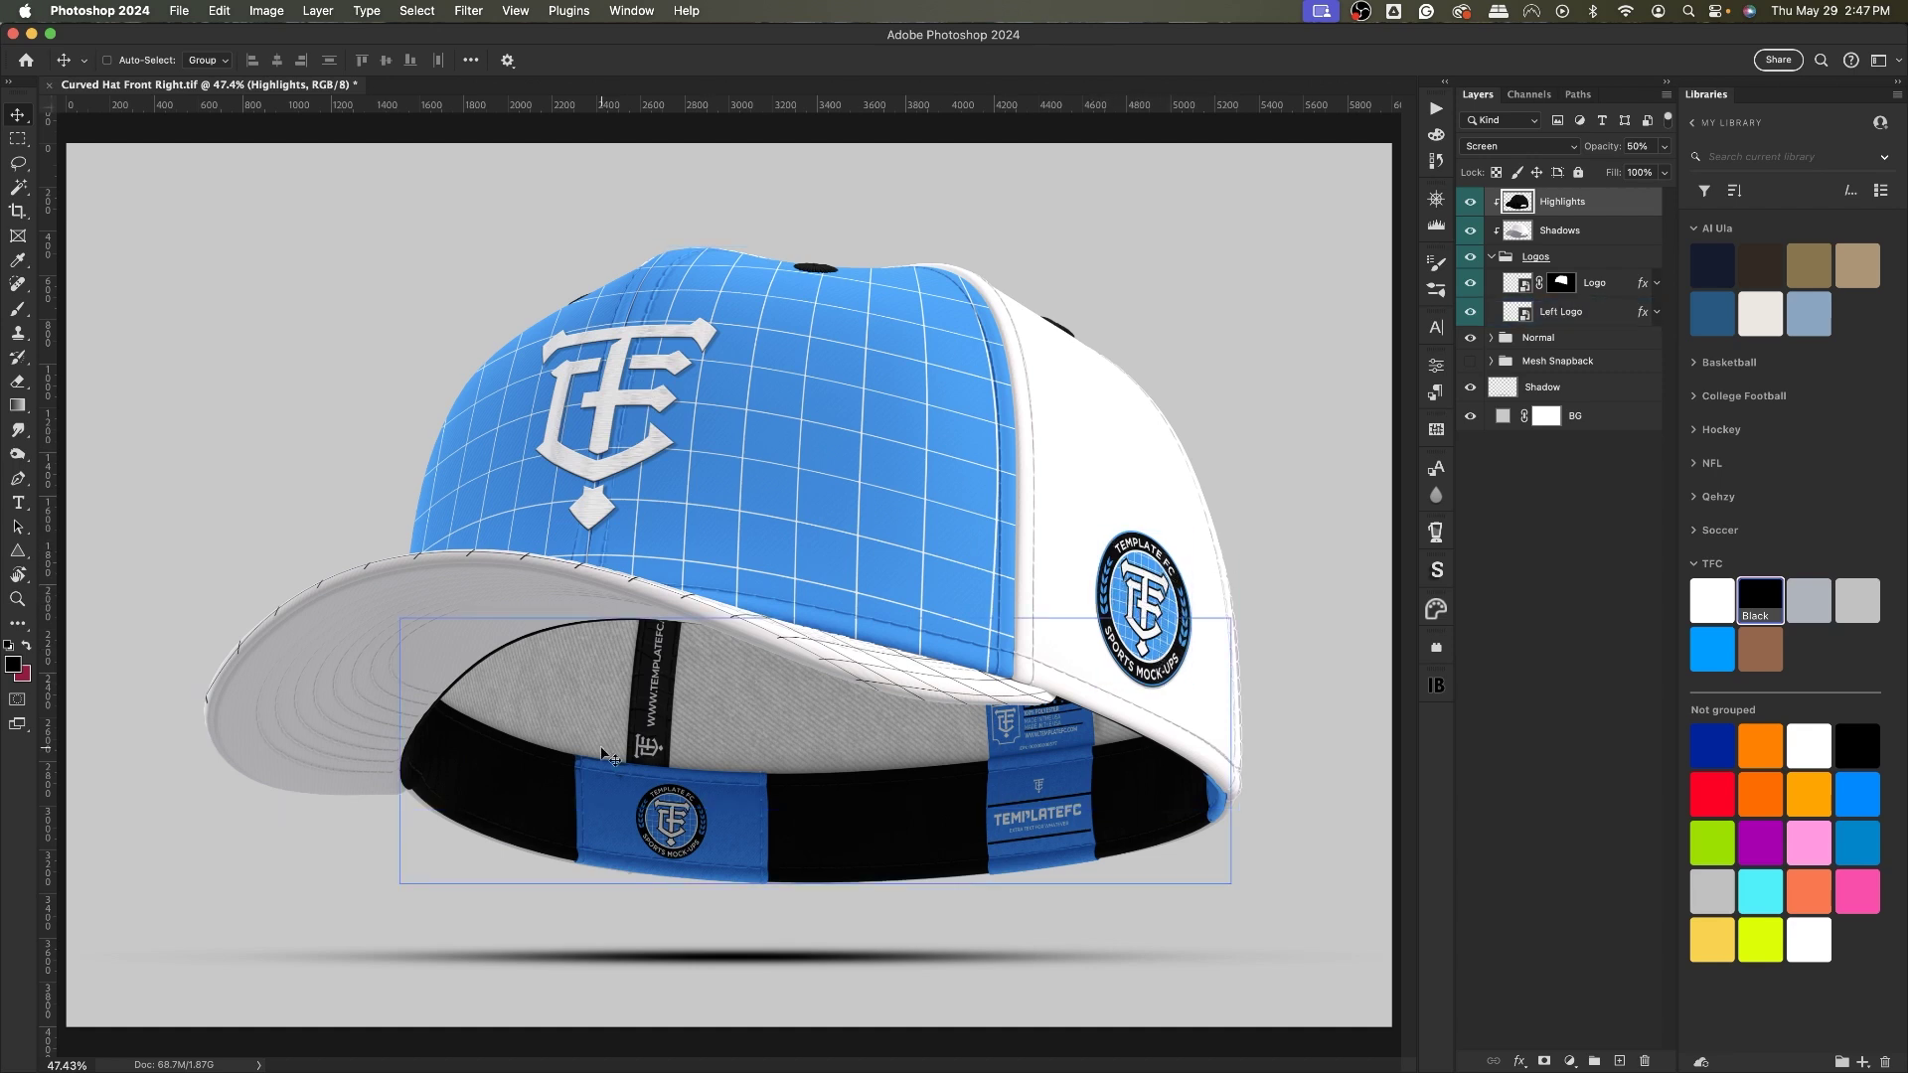
{"action": "left_click", "coordinate": [422, 644], "text": "super"}
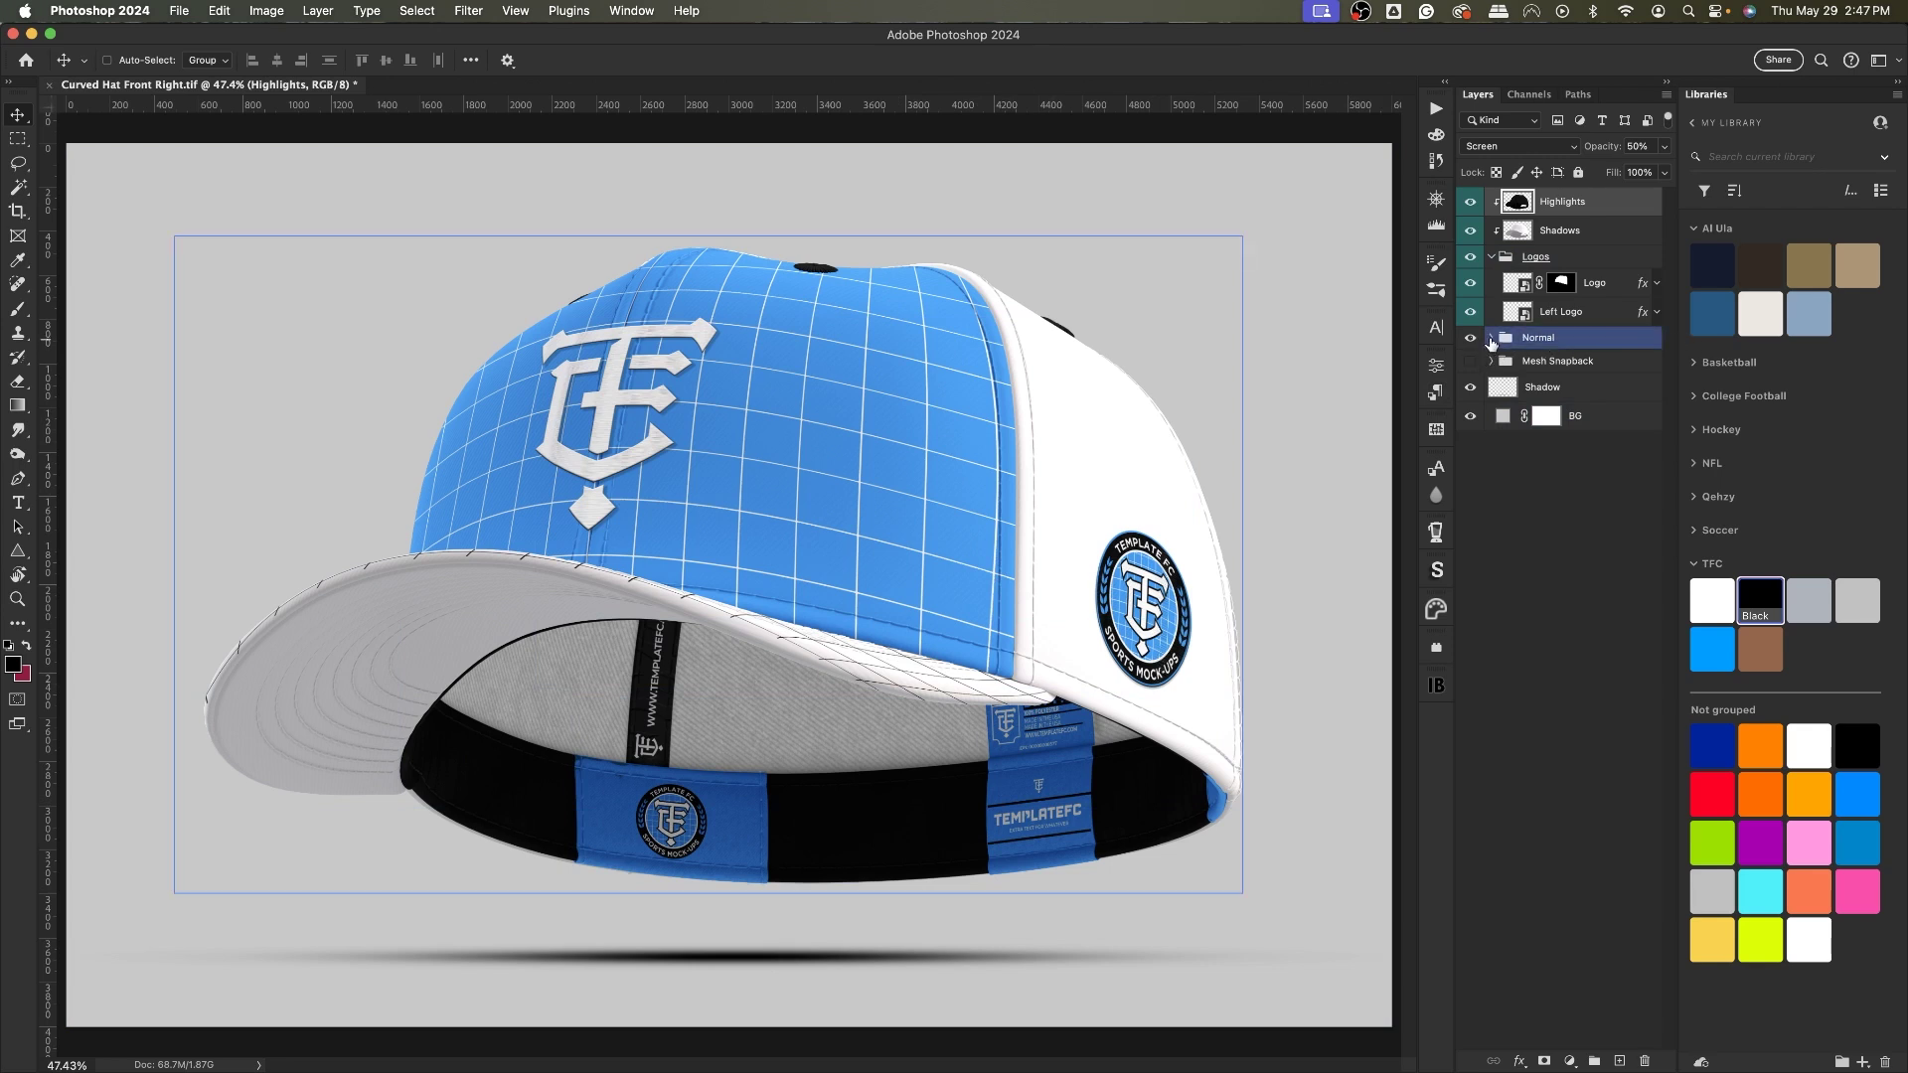
Step: Hide the Normal hat and show the Mesh Snapback variant instead
{"action": "left_click", "coordinate": [1470, 338]}
{"action": "left_click", "coordinate": [1470, 361]}
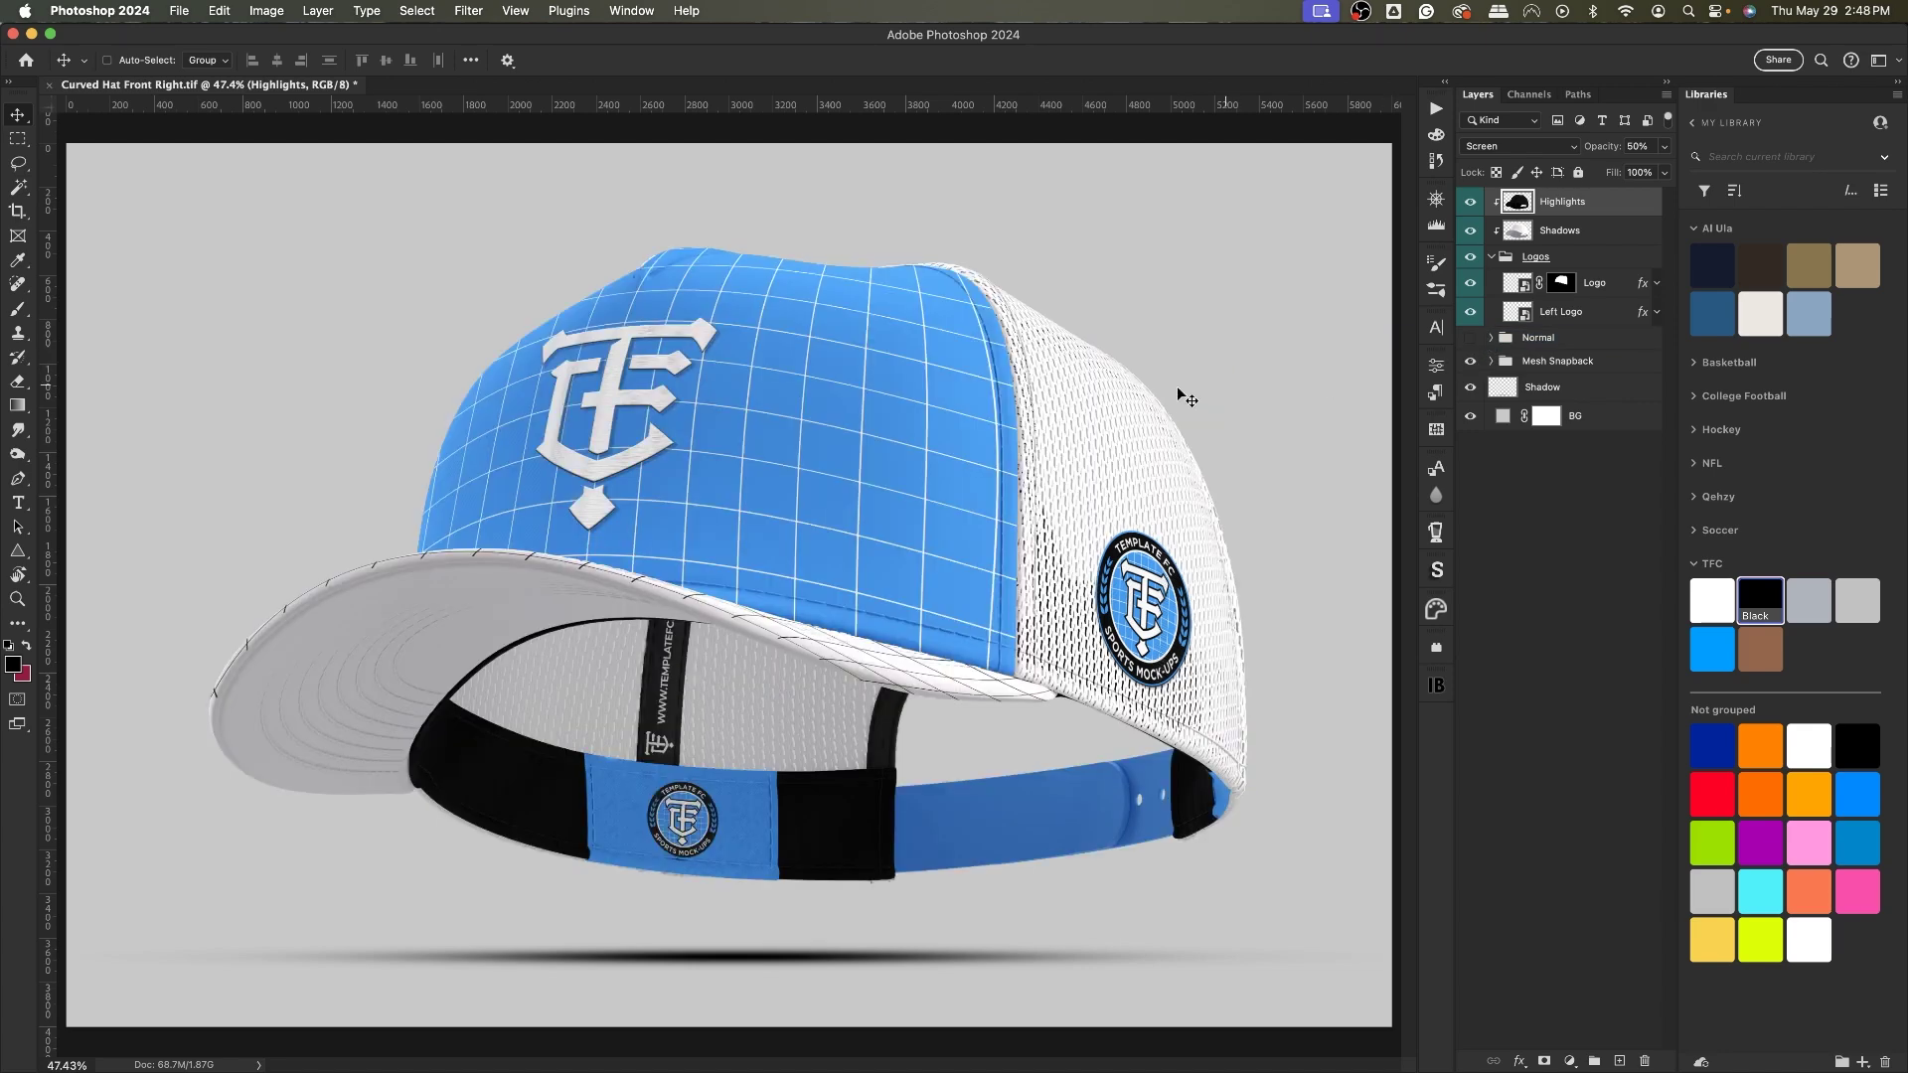
{"action": "left_click", "coordinate": [1182, 373], "text": "super"}
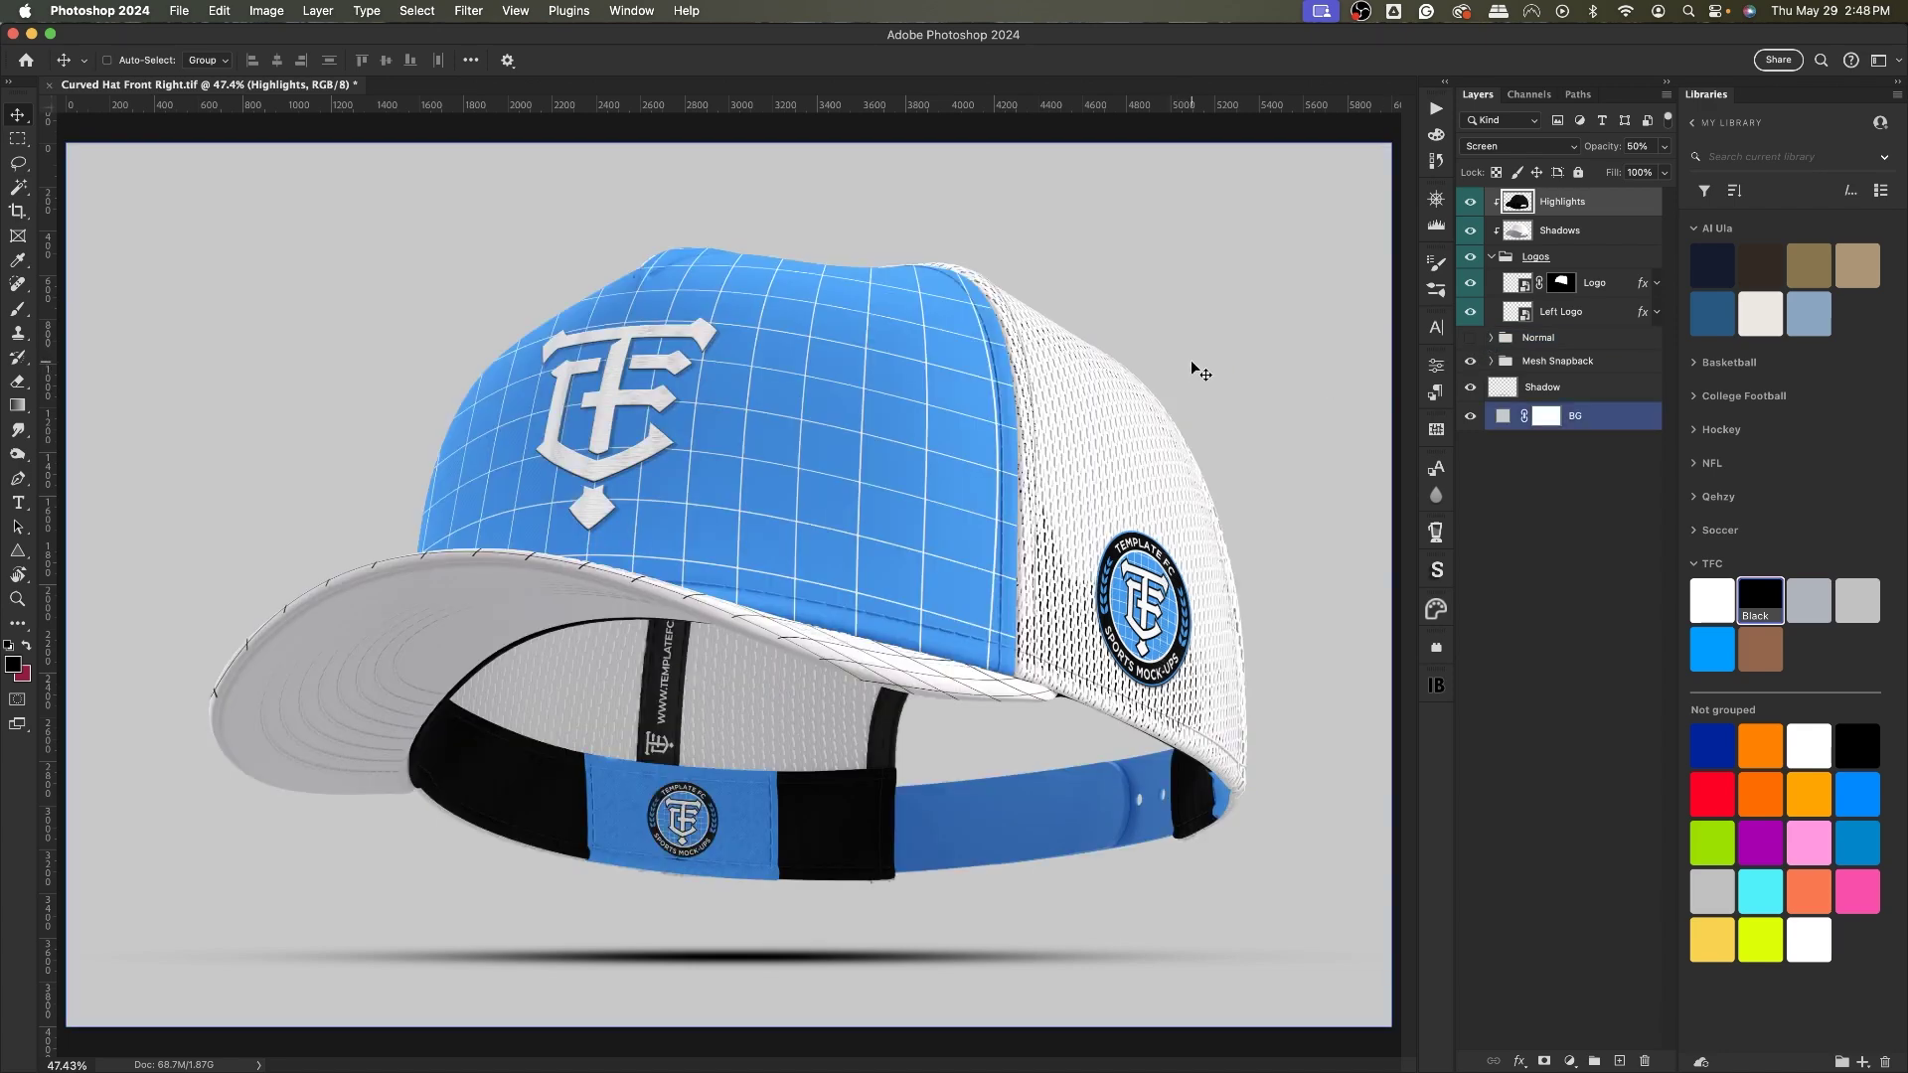
{"action": "left_click", "coordinate": [1204, 376], "text": "super"}
Step: Hide Mesh Snapback, show the Normal hat again and expand the Normal group
{"action": "left_click", "coordinate": [1565, 364]}
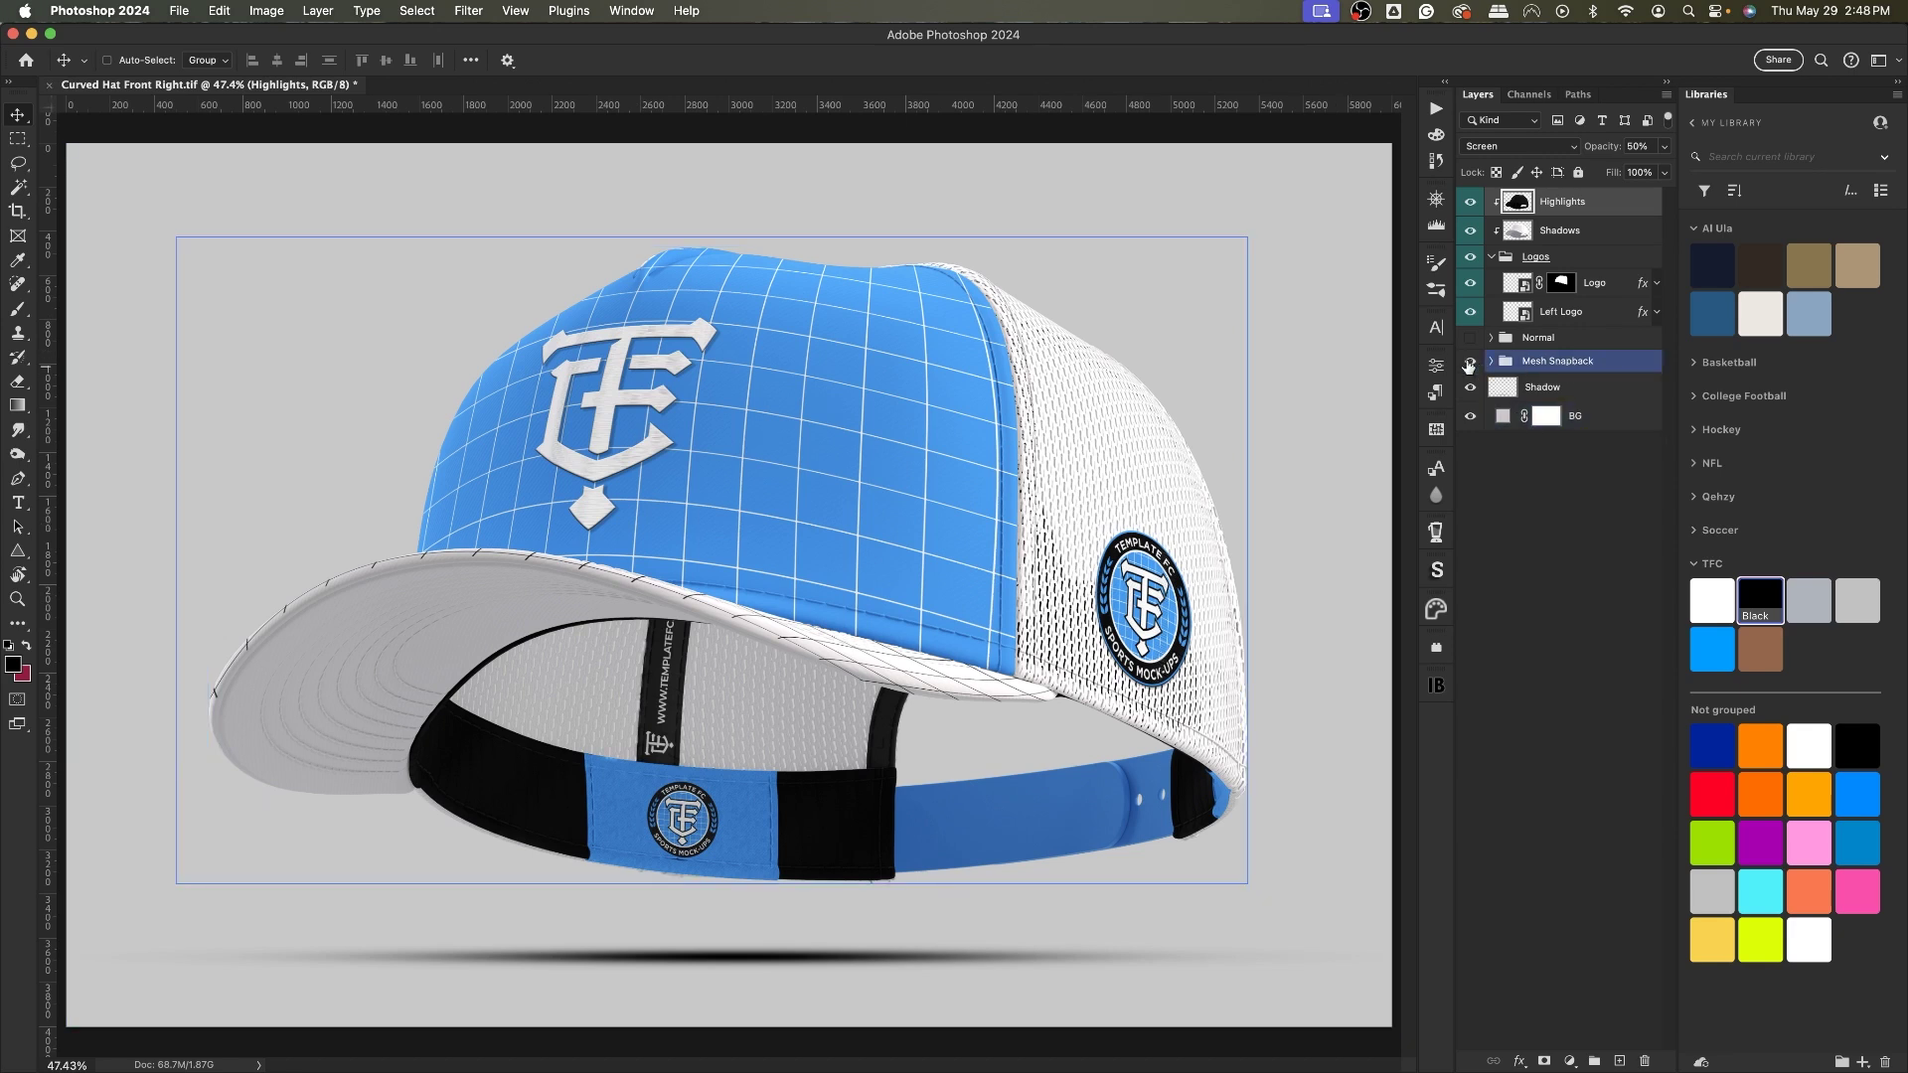
{"action": "left_click", "coordinate": [1468, 364]}
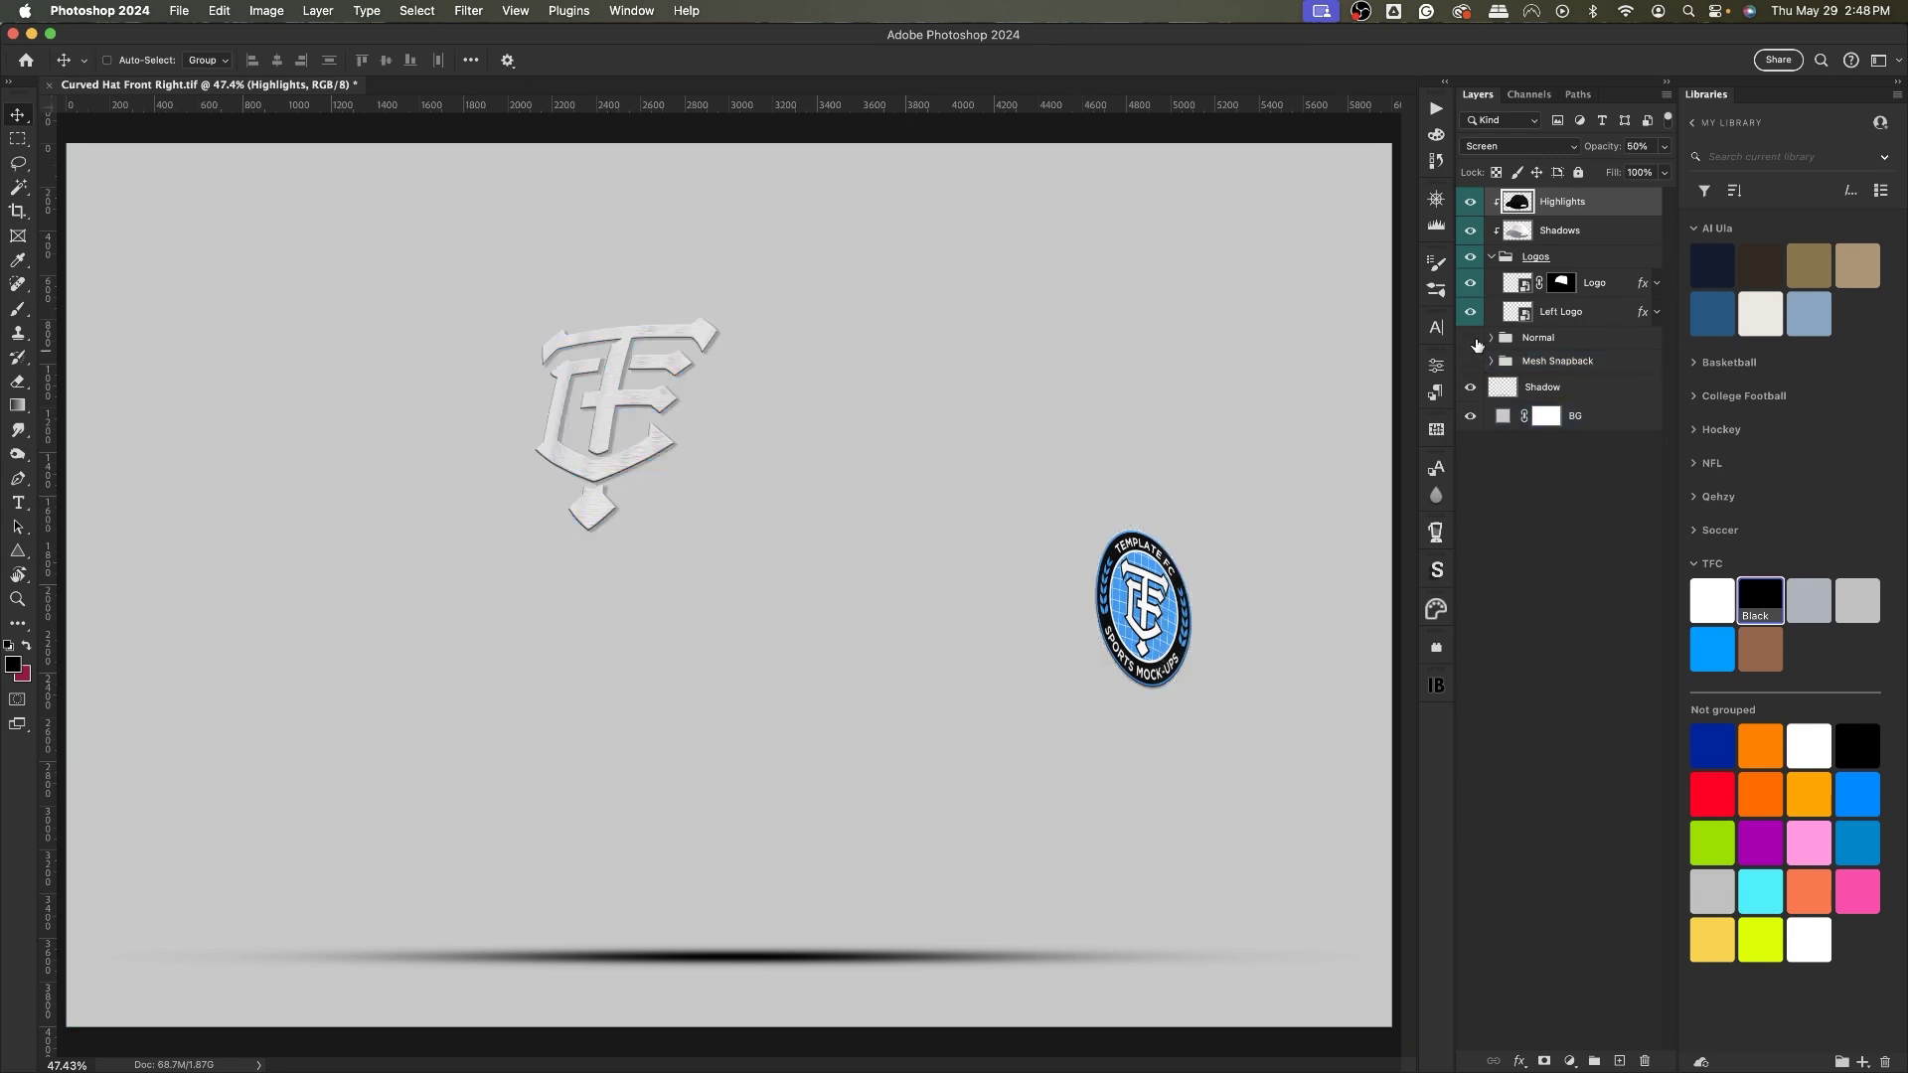
{"action": "left_click", "coordinate": [1470, 338]}
{"action": "left_click", "coordinate": [1500, 338]}
{"action": "left_click", "coordinate": [1490, 339]}
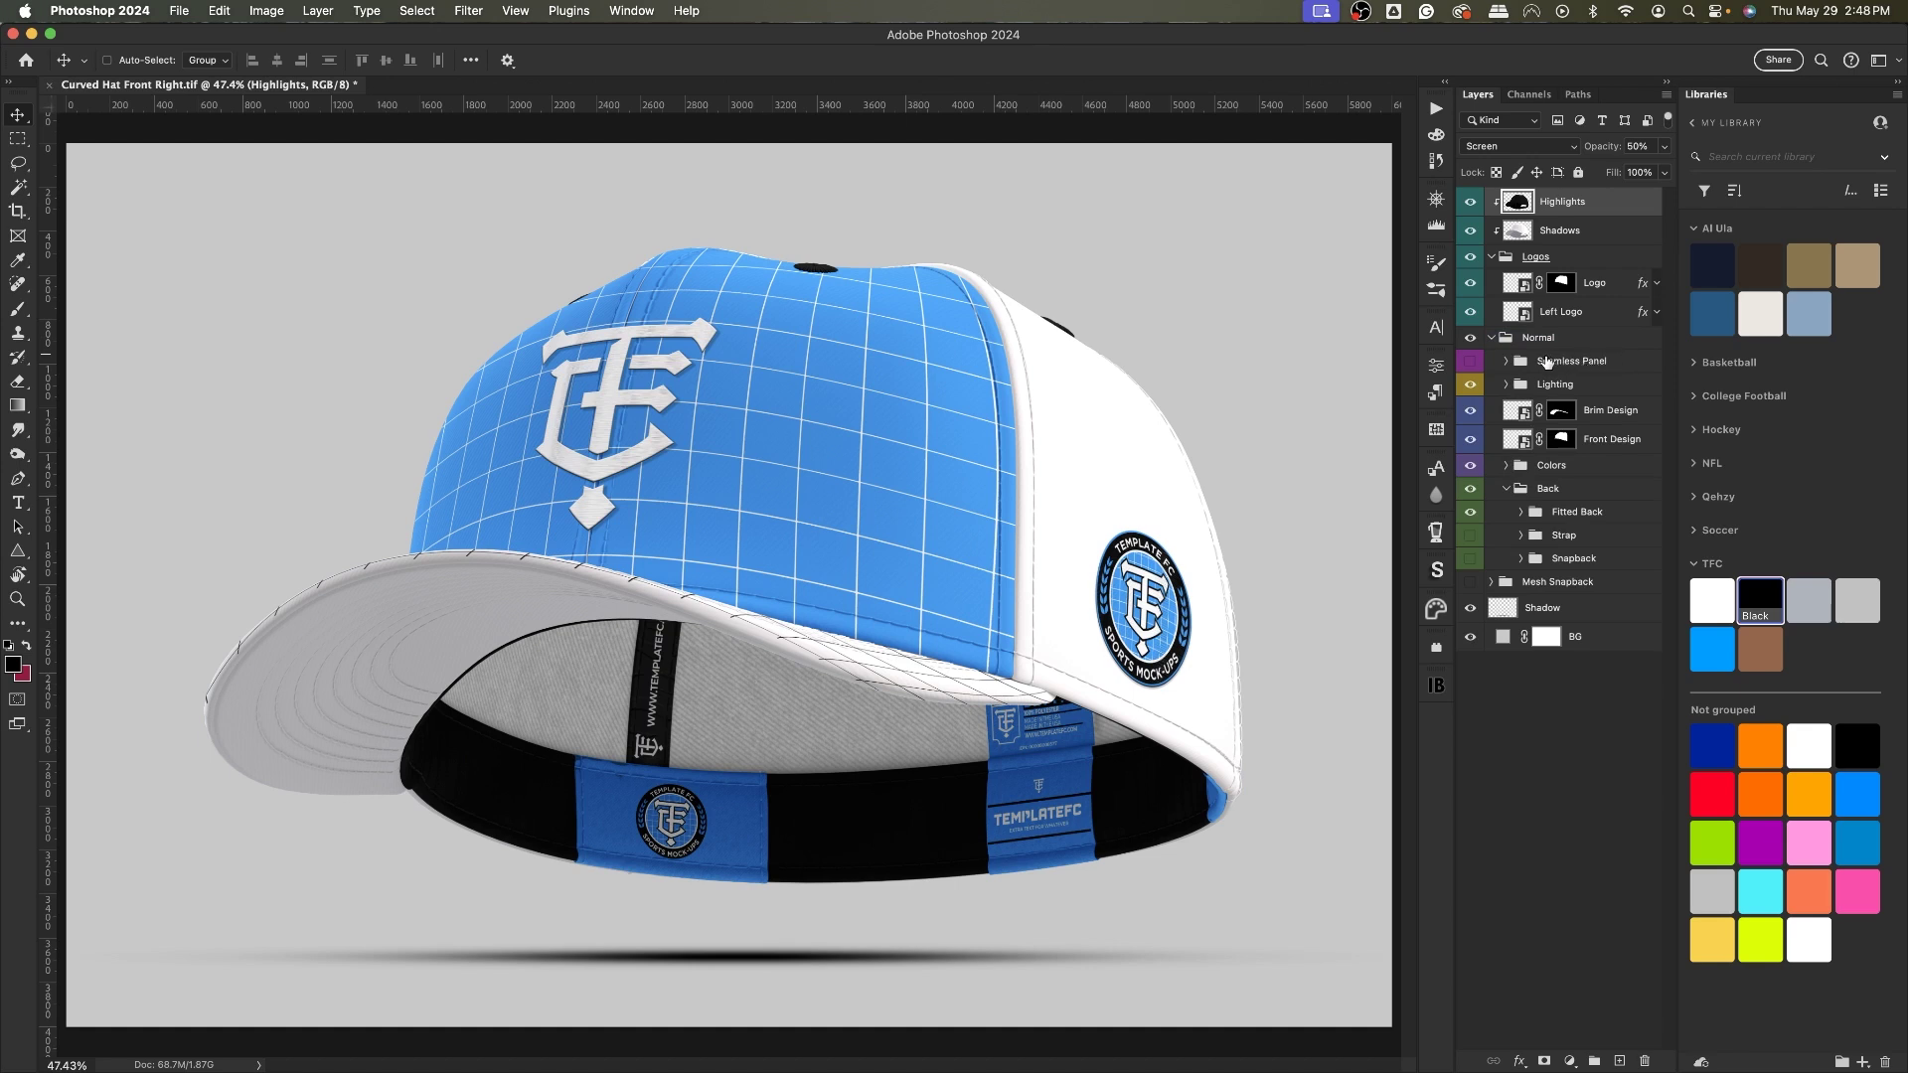
Step: Expand the Seamless Panel group, select its Front layer, and hide the logos
{"action": "left_click", "coordinate": [1506, 362]}
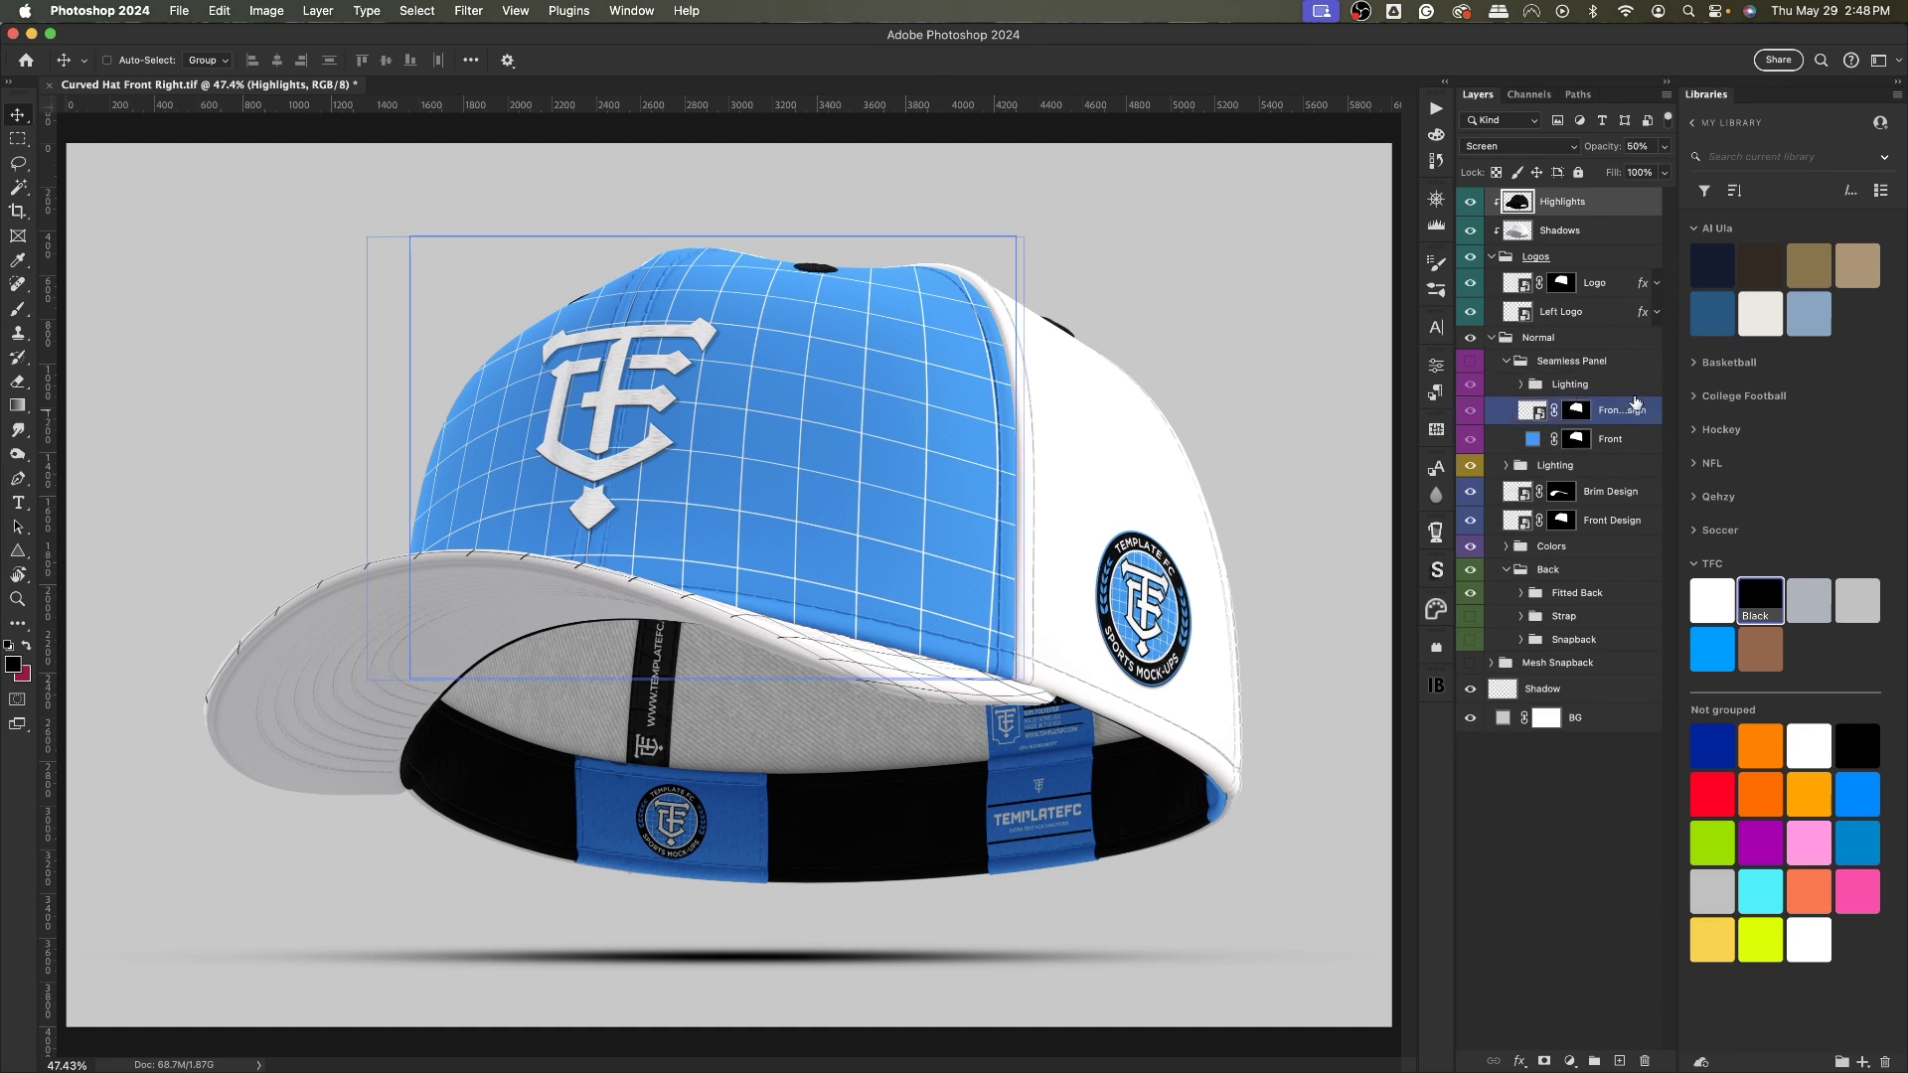
{"action": "left_click", "coordinate": [1626, 445]}
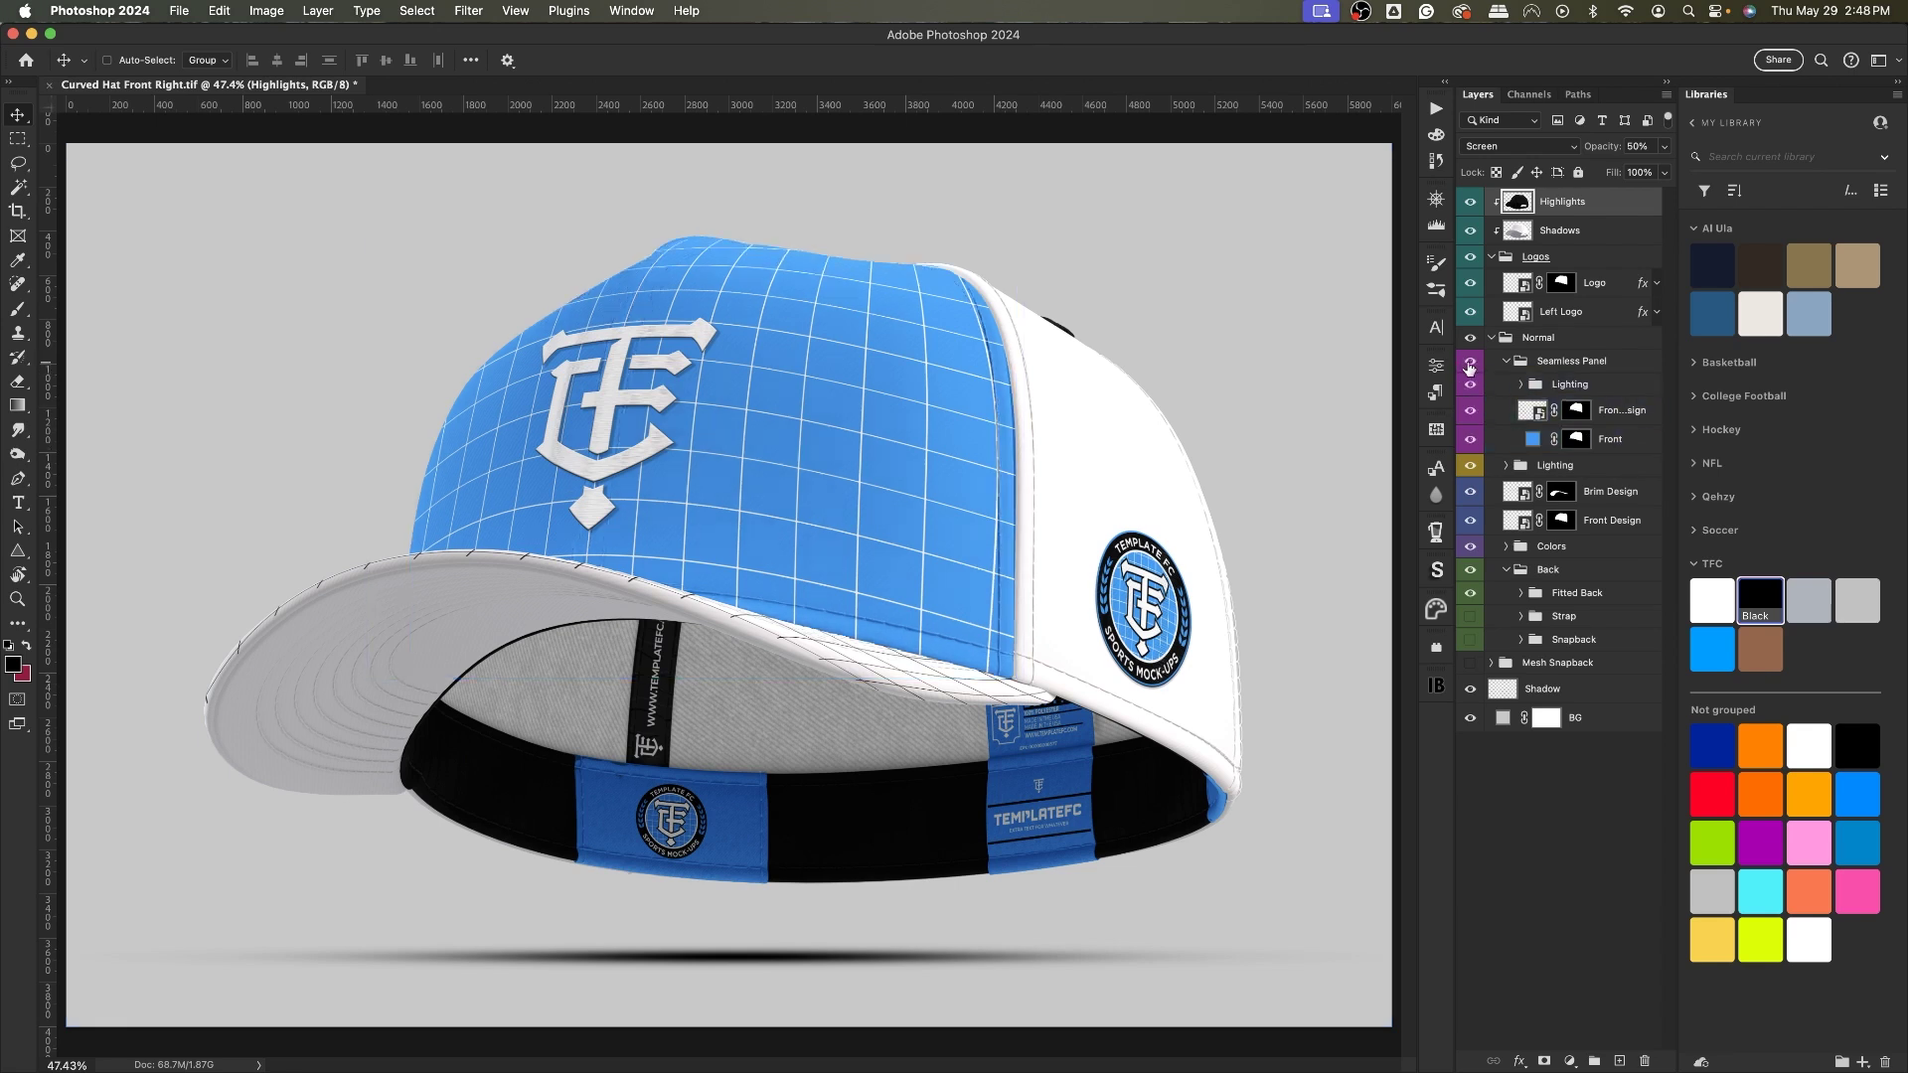
{"action": "left_click", "coordinate": [658, 358]}
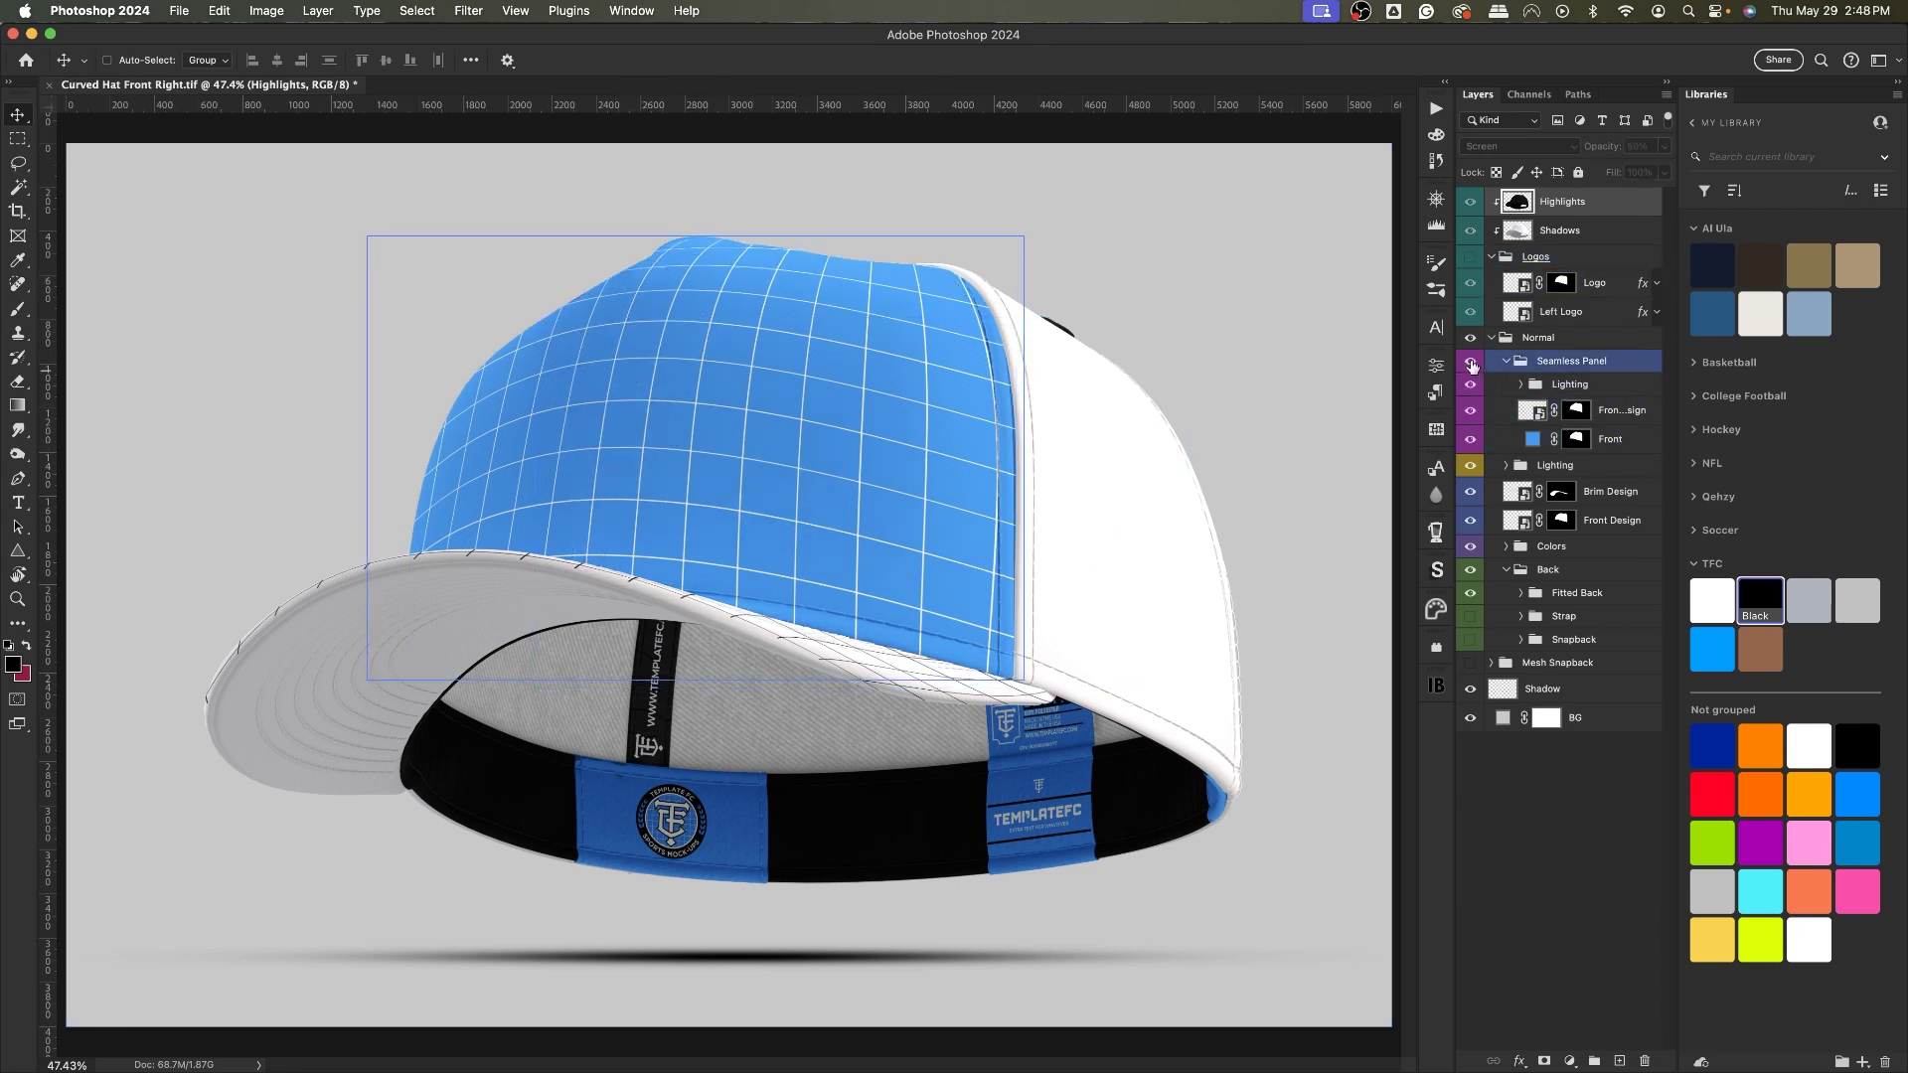
Step: Compare the hat with Seamless Panel on and off, leaving it hidden to show seams
{"action": "left_click", "coordinate": [1471, 364]}
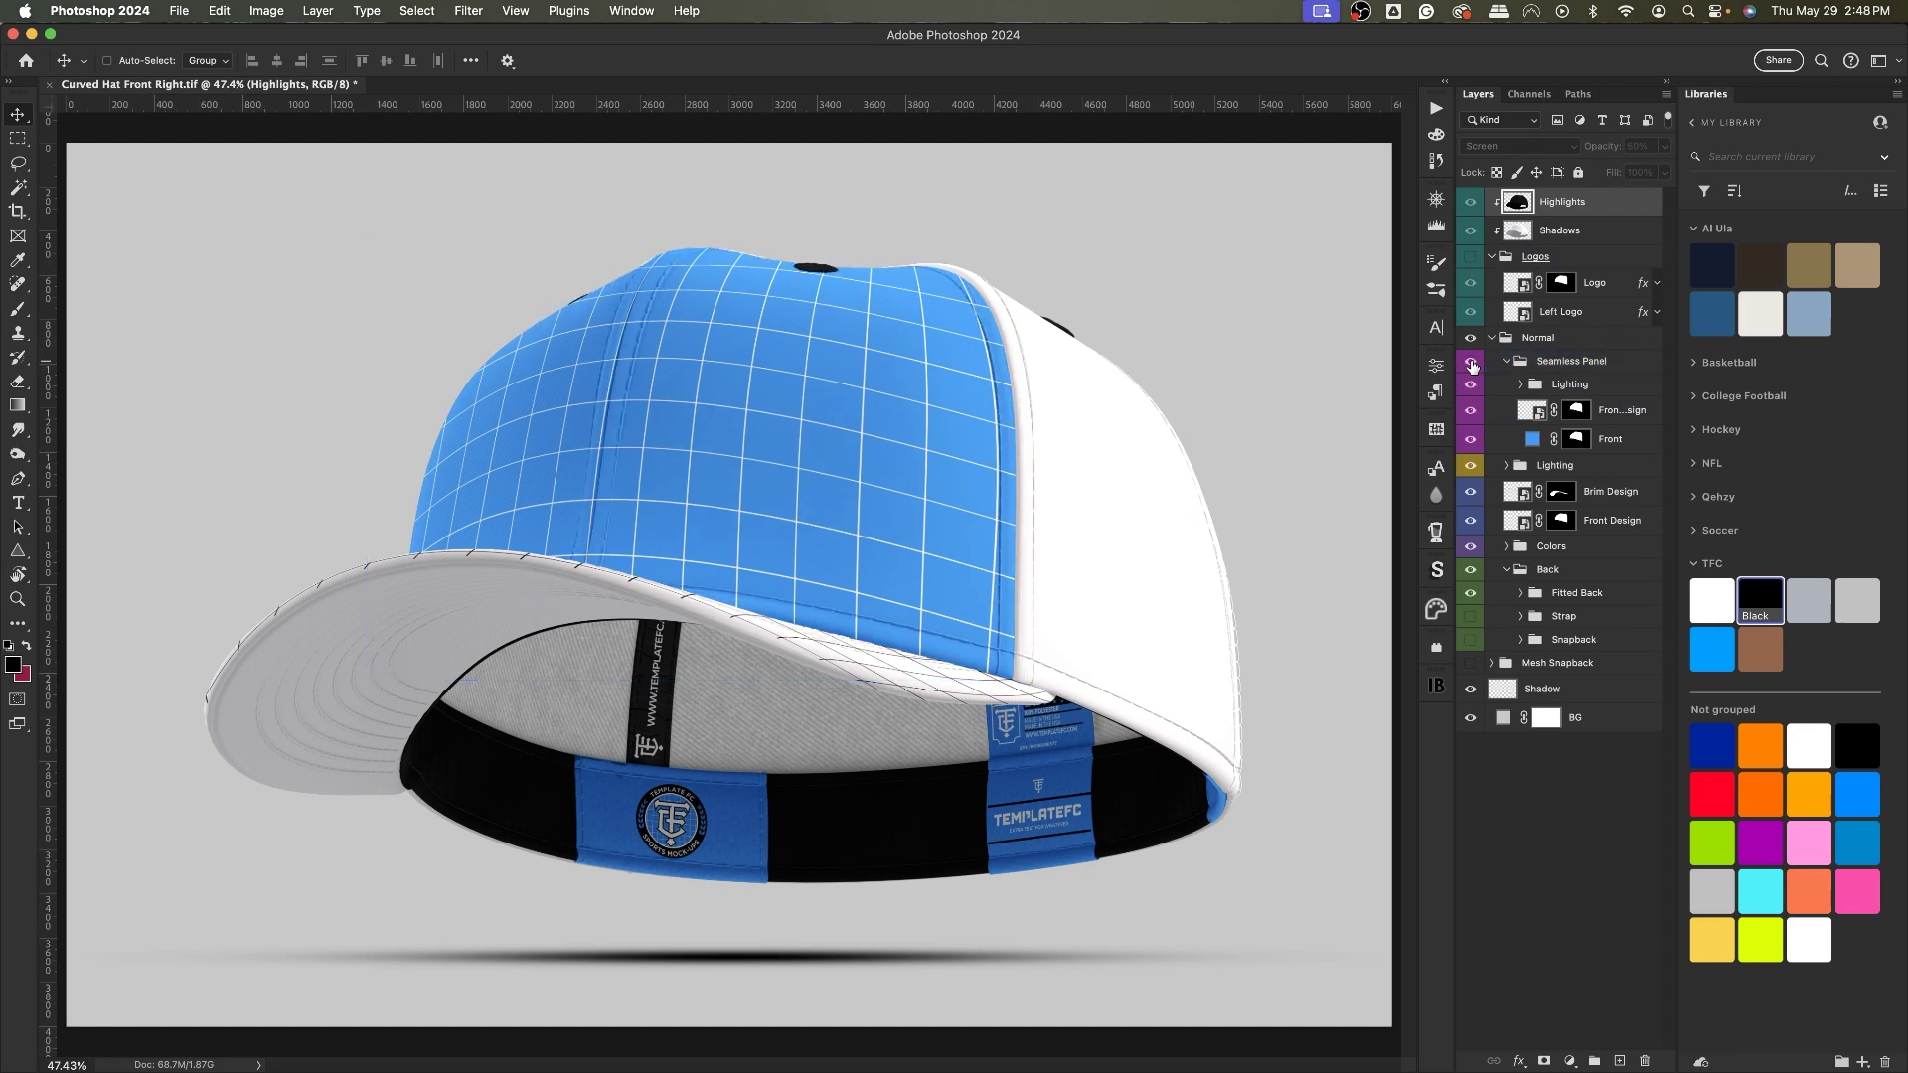
{"action": "left_click", "coordinate": [1472, 364]}
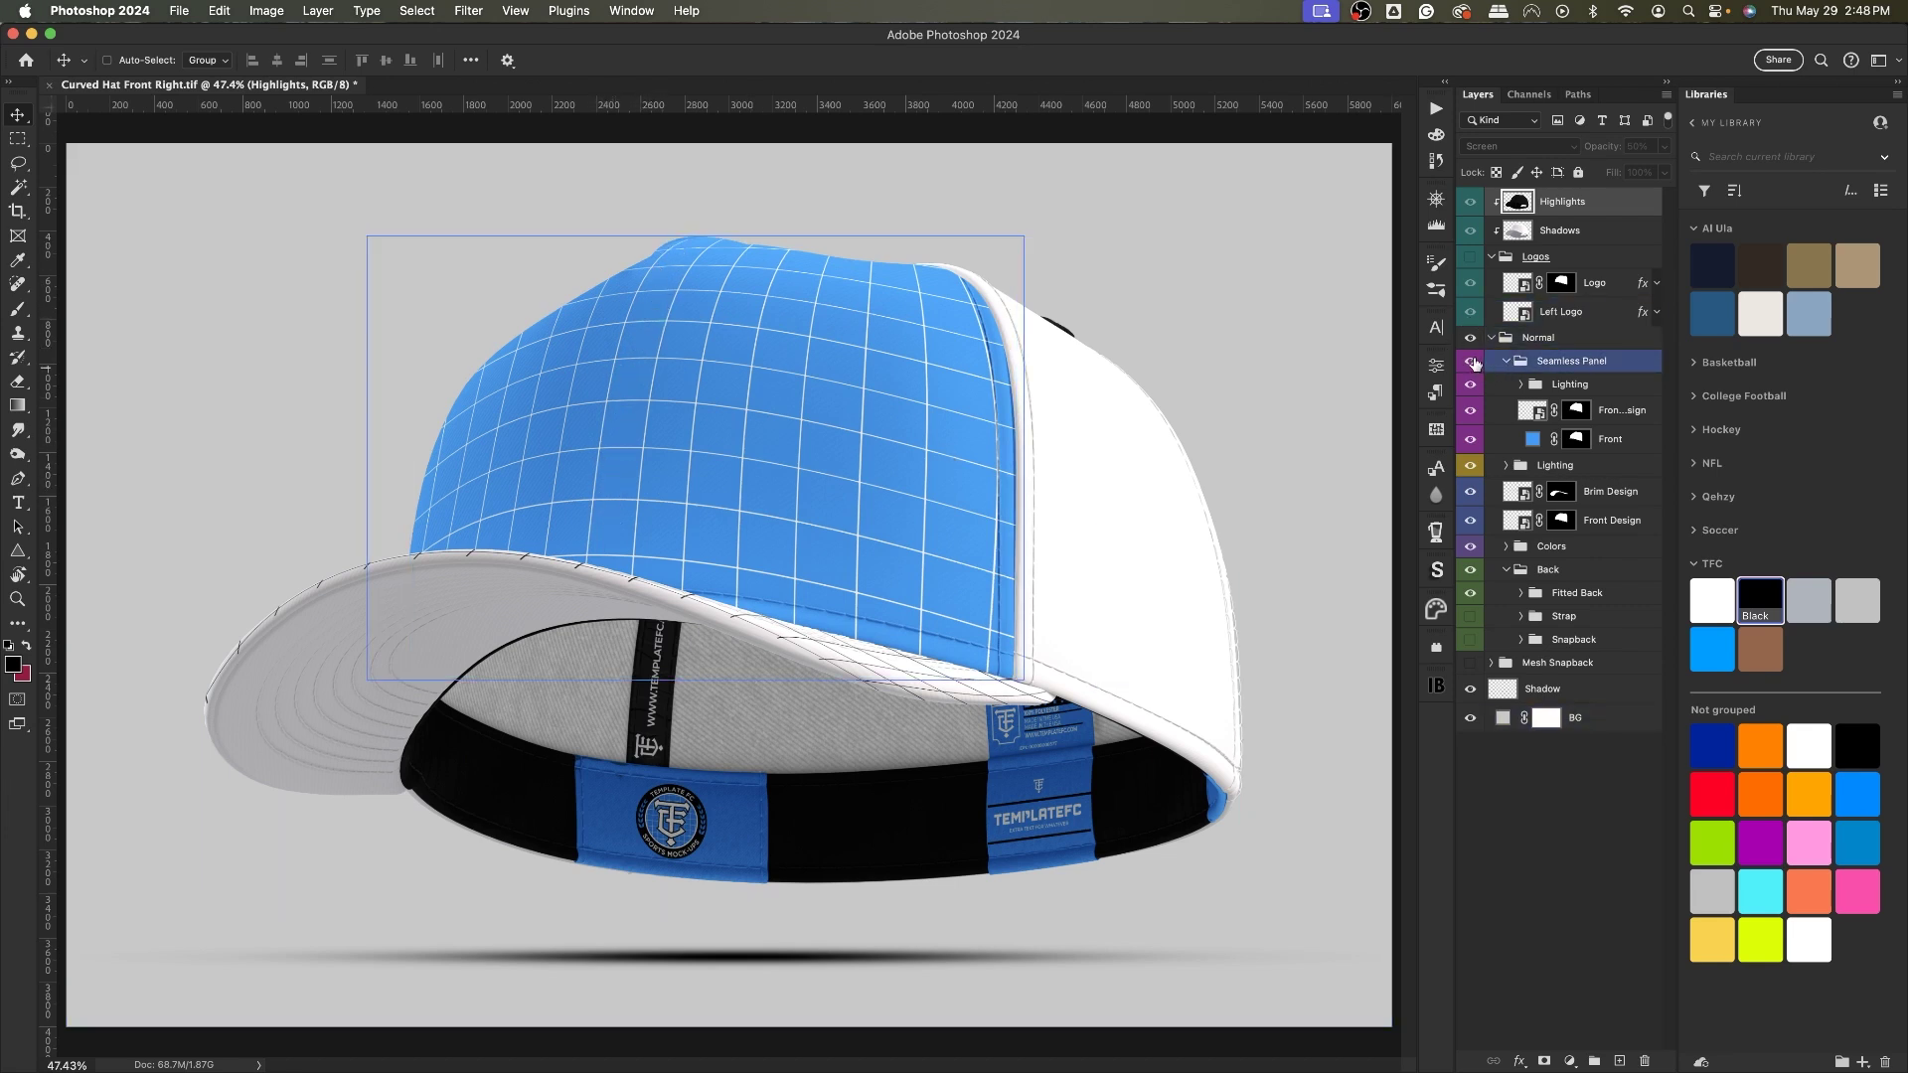
{"action": "left_click", "coordinate": [1472, 362]}
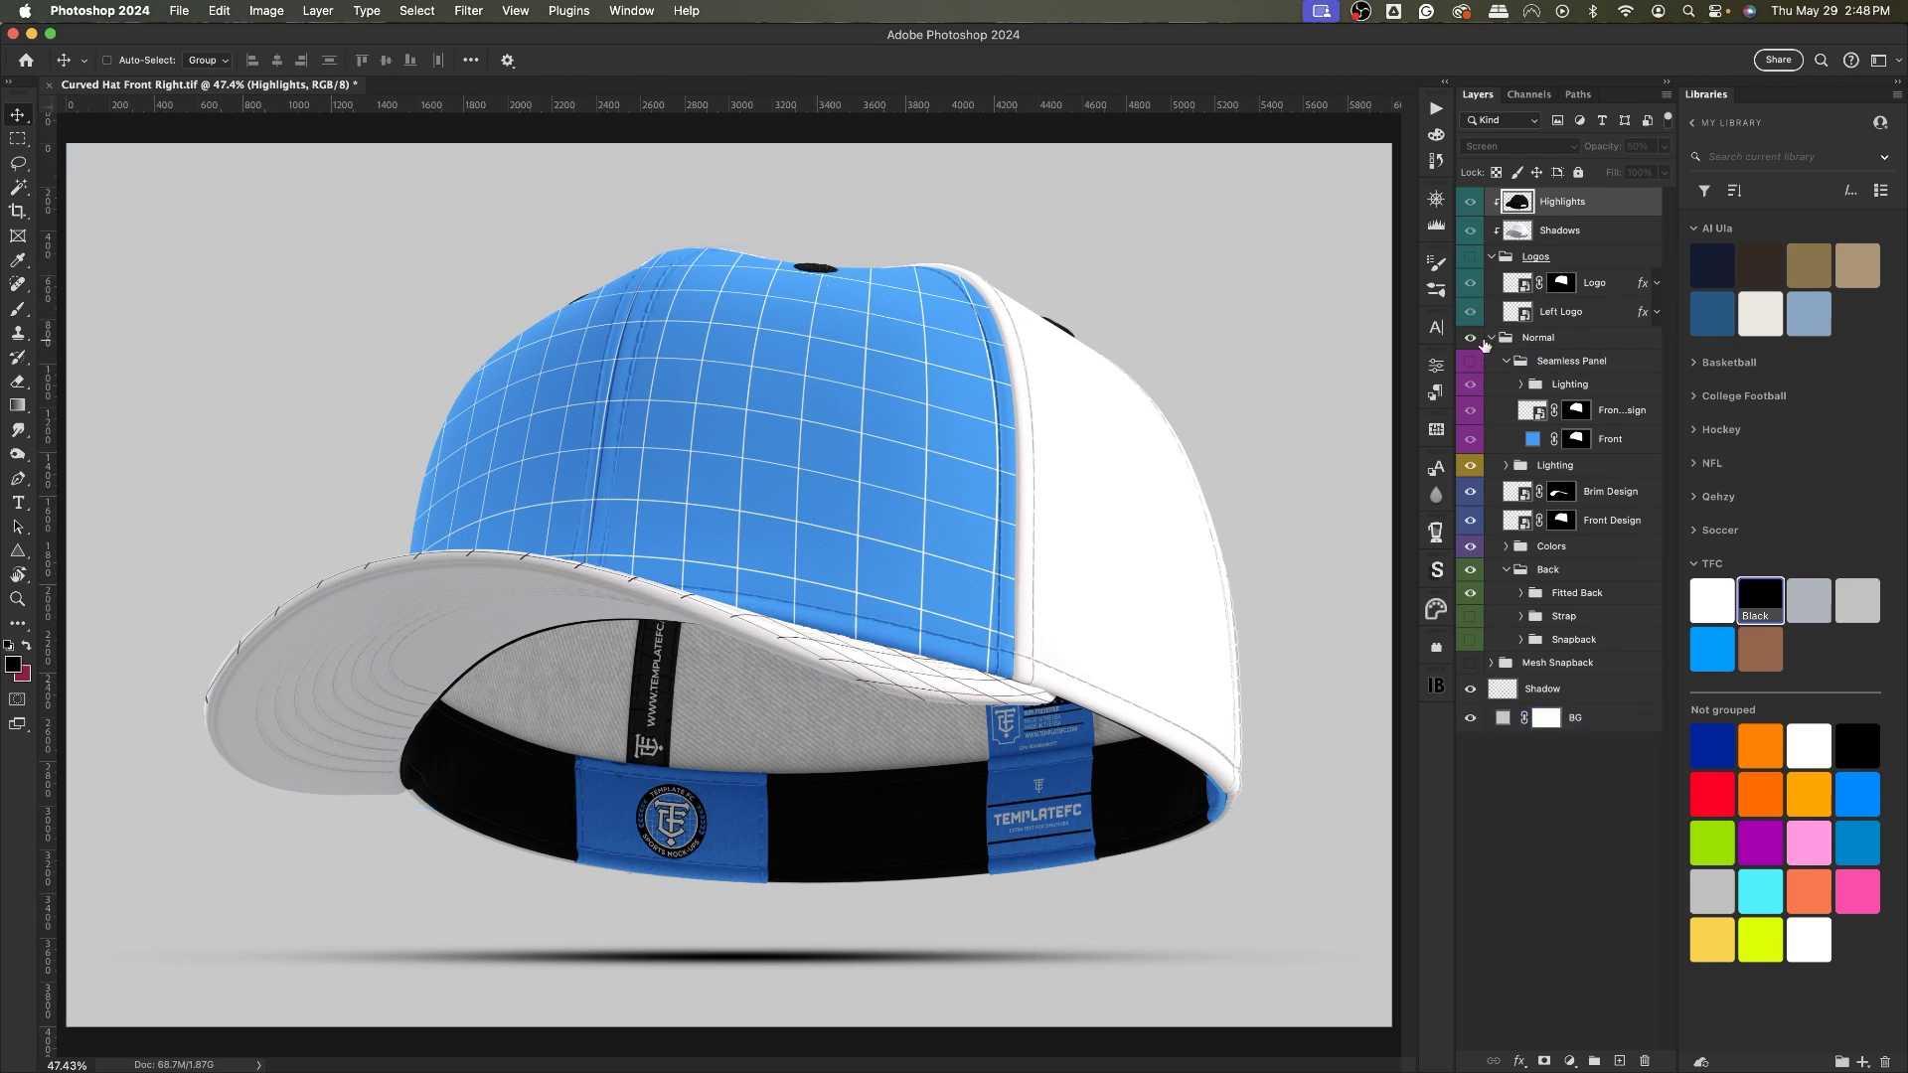
{"action": "left_click", "coordinate": [1472, 366]}
{"action": "left_click", "coordinate": [1473, 366]}
{"action": "left_click", "coordinate": [1473, 366]}
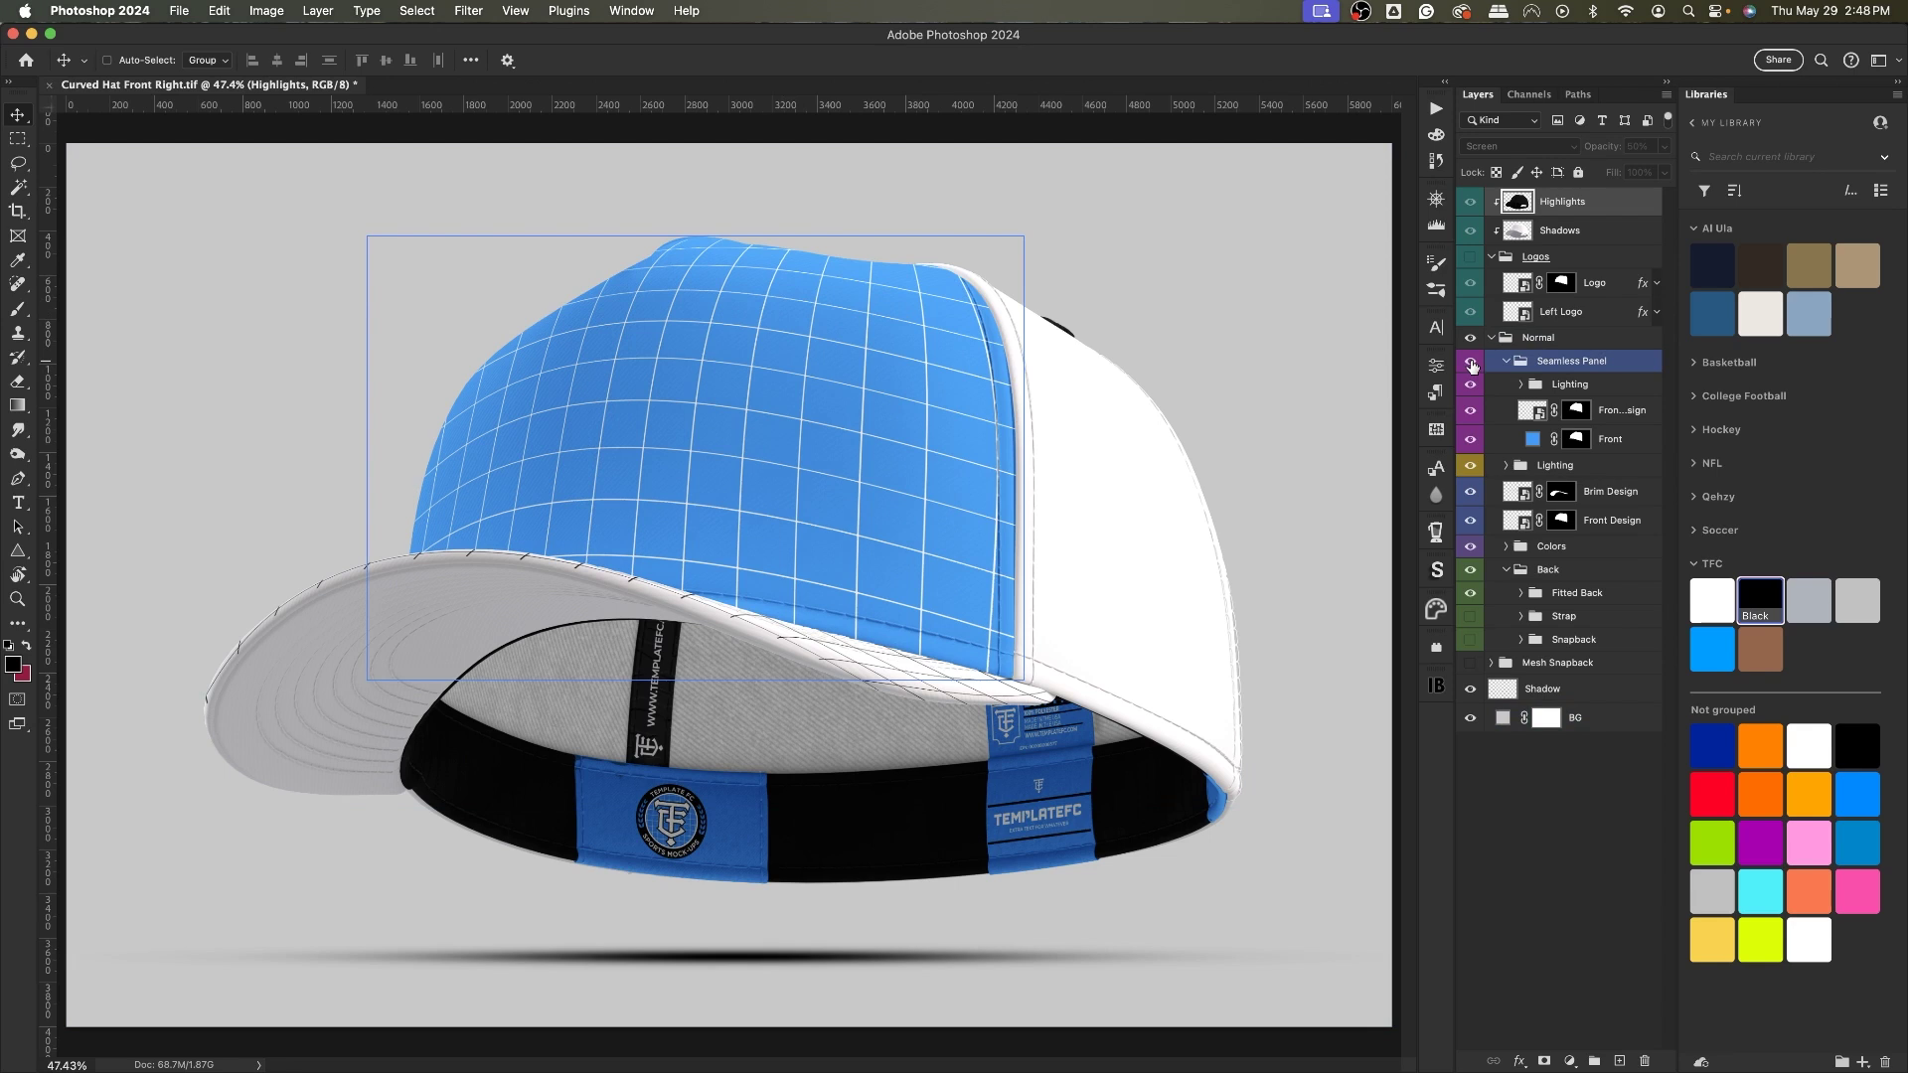
{"action": "left_click", "coordinate": [1506, 363]}
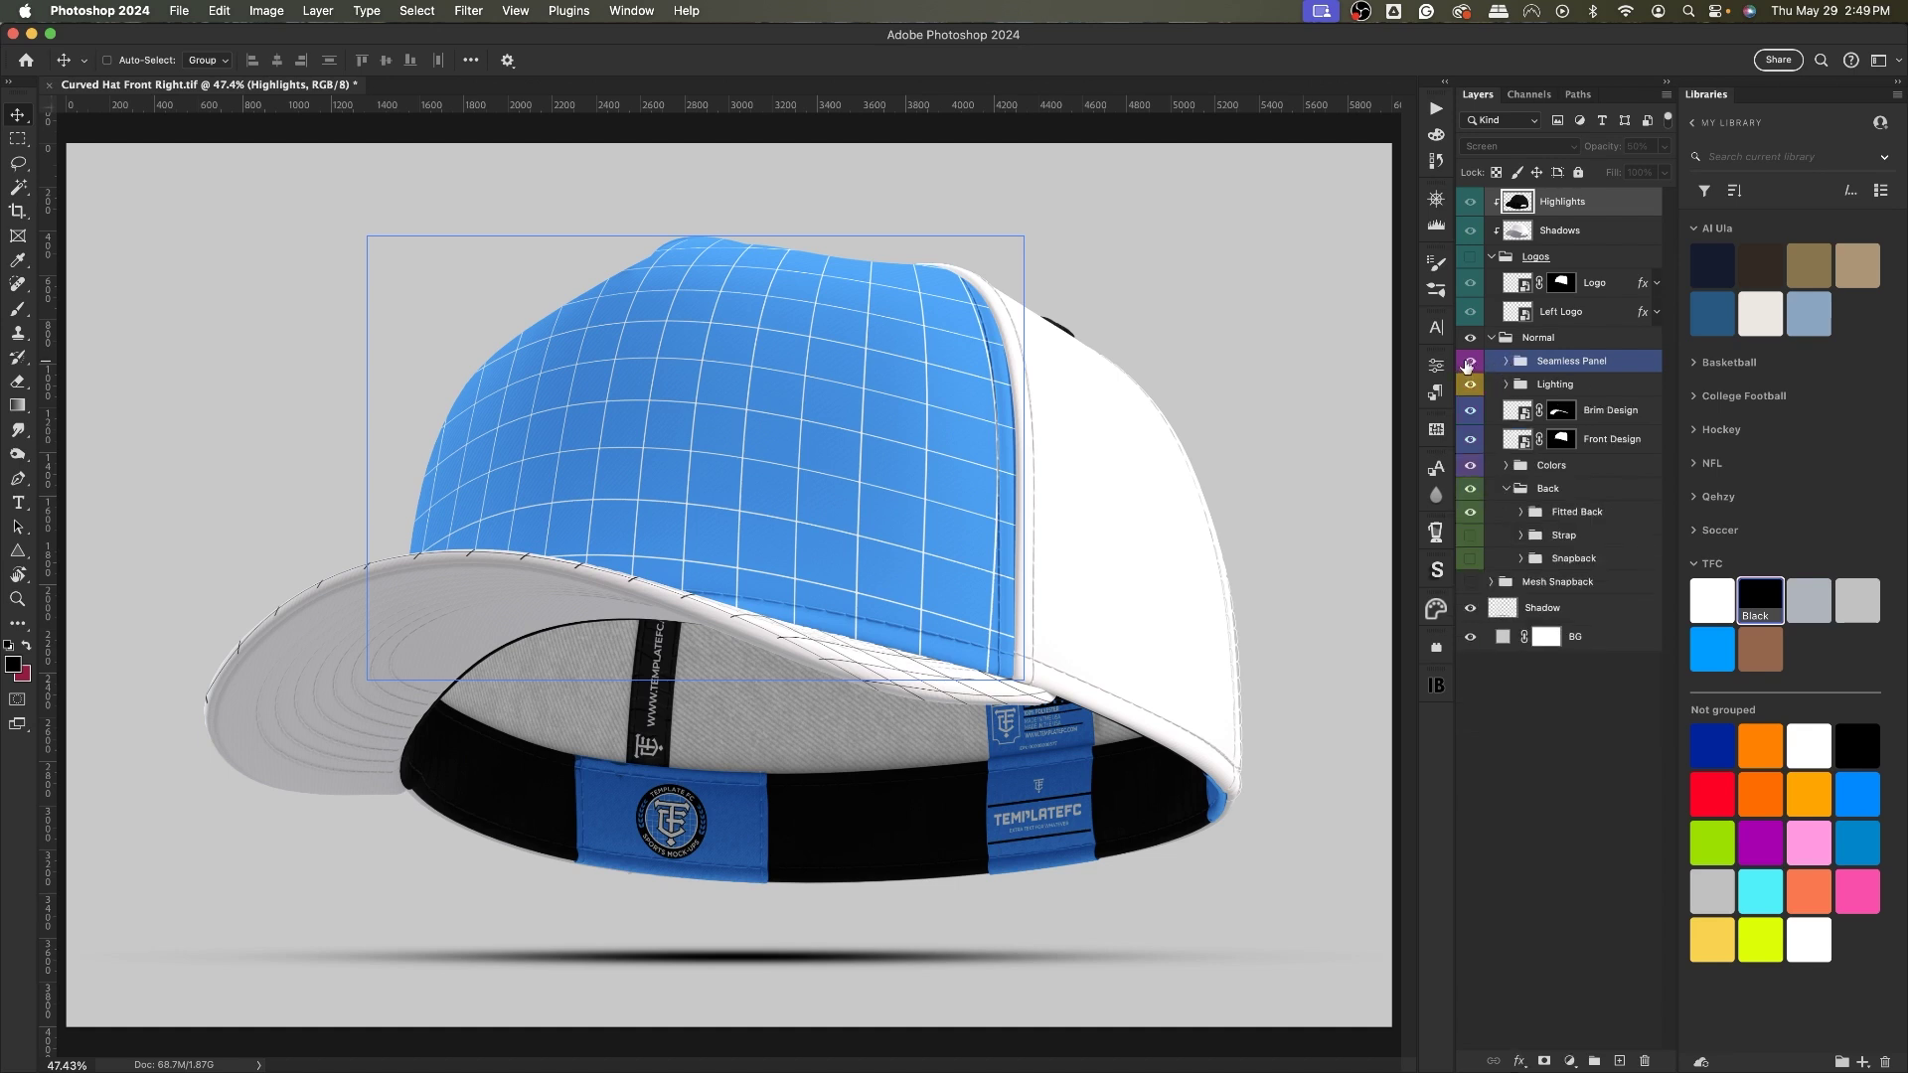
{"action": "left_click", "coordinate": [1468, 362]}
Step: Expand the Colors group, looking at the Brim and Eyelets layers, then the Lighting group
{"action": "left_click", "coordinate": [1504, 469]}
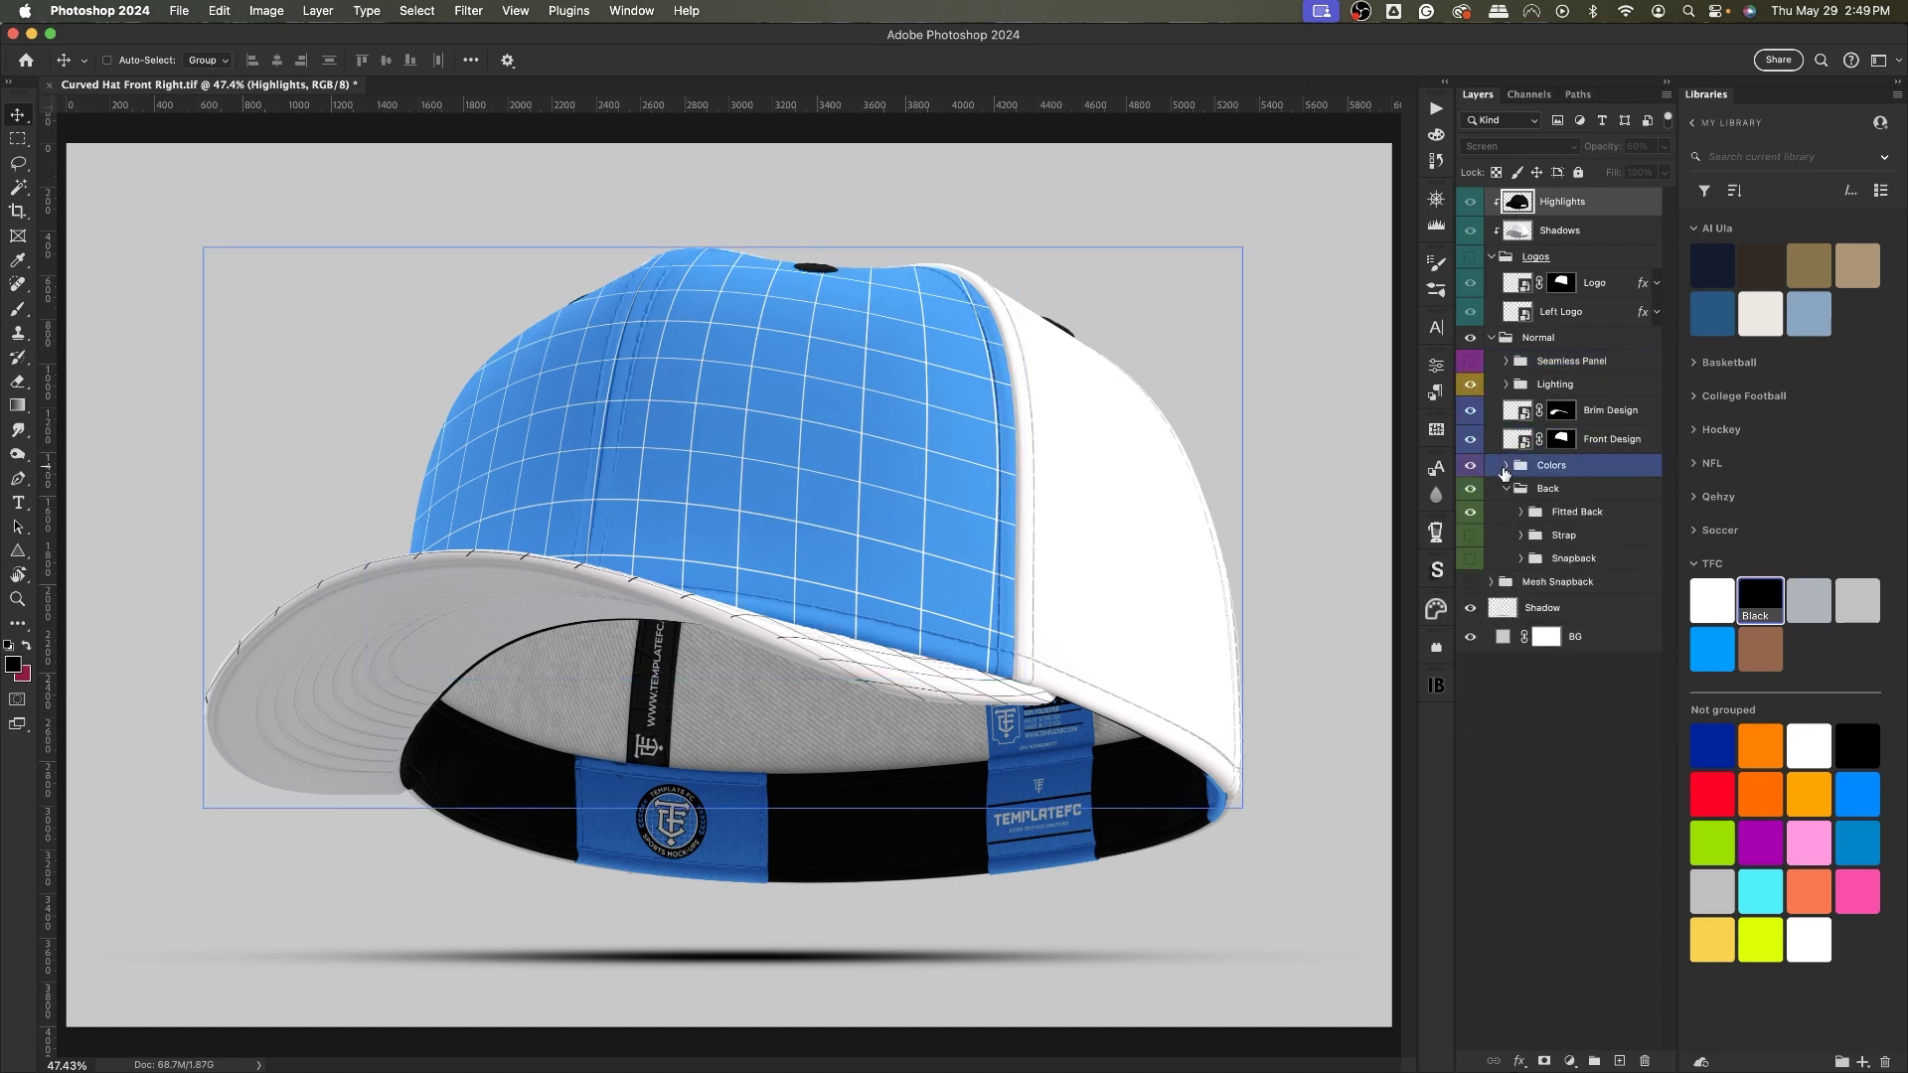
{"action": "left_click", "coordinate": [1507, 466]}
{"action": "left_click", "coordinate": [1576, 523]}
{"action": "left_click", "coordinate": [1582, 489]}
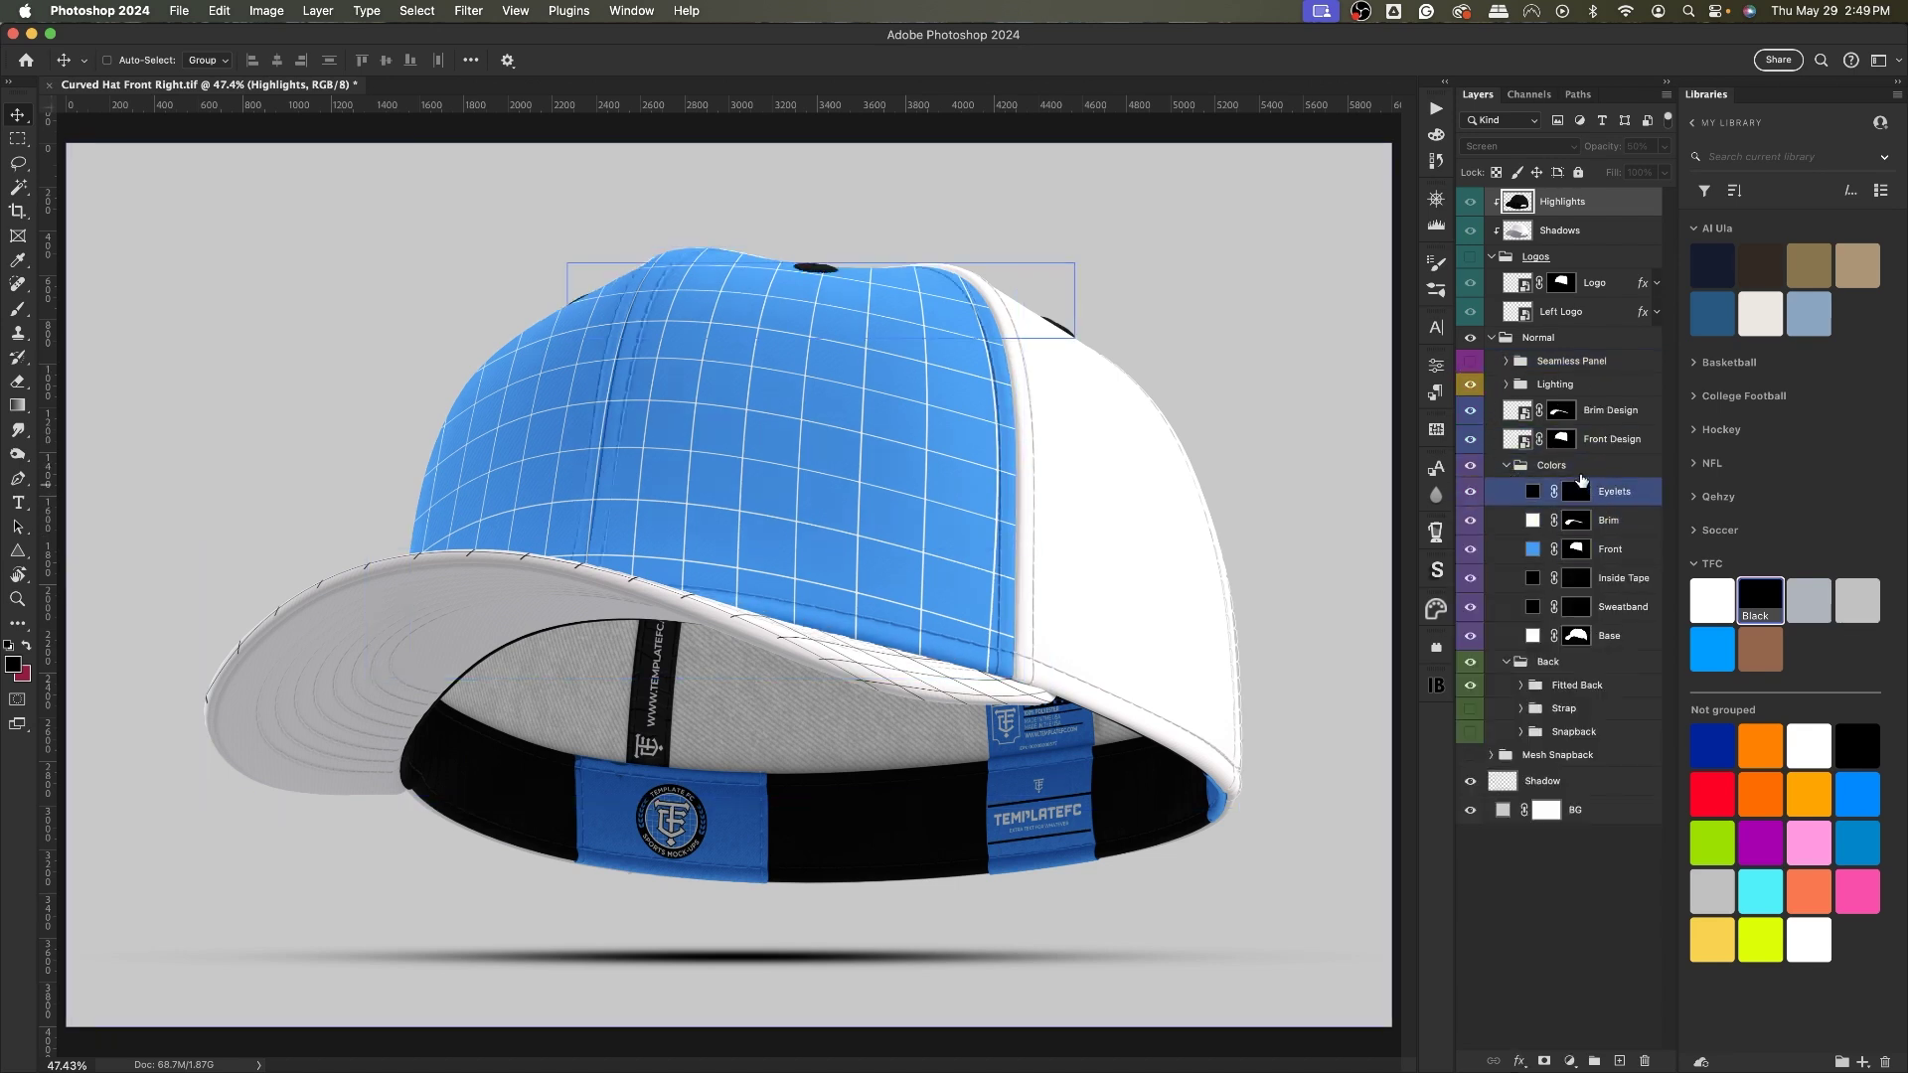
{"action": "left_click", "coordinate": [1576, 522]}
{"action": "left_click", "coordinate": [1580, 491]}
{"action": "left_click", "coordinate": [1558, 387]}
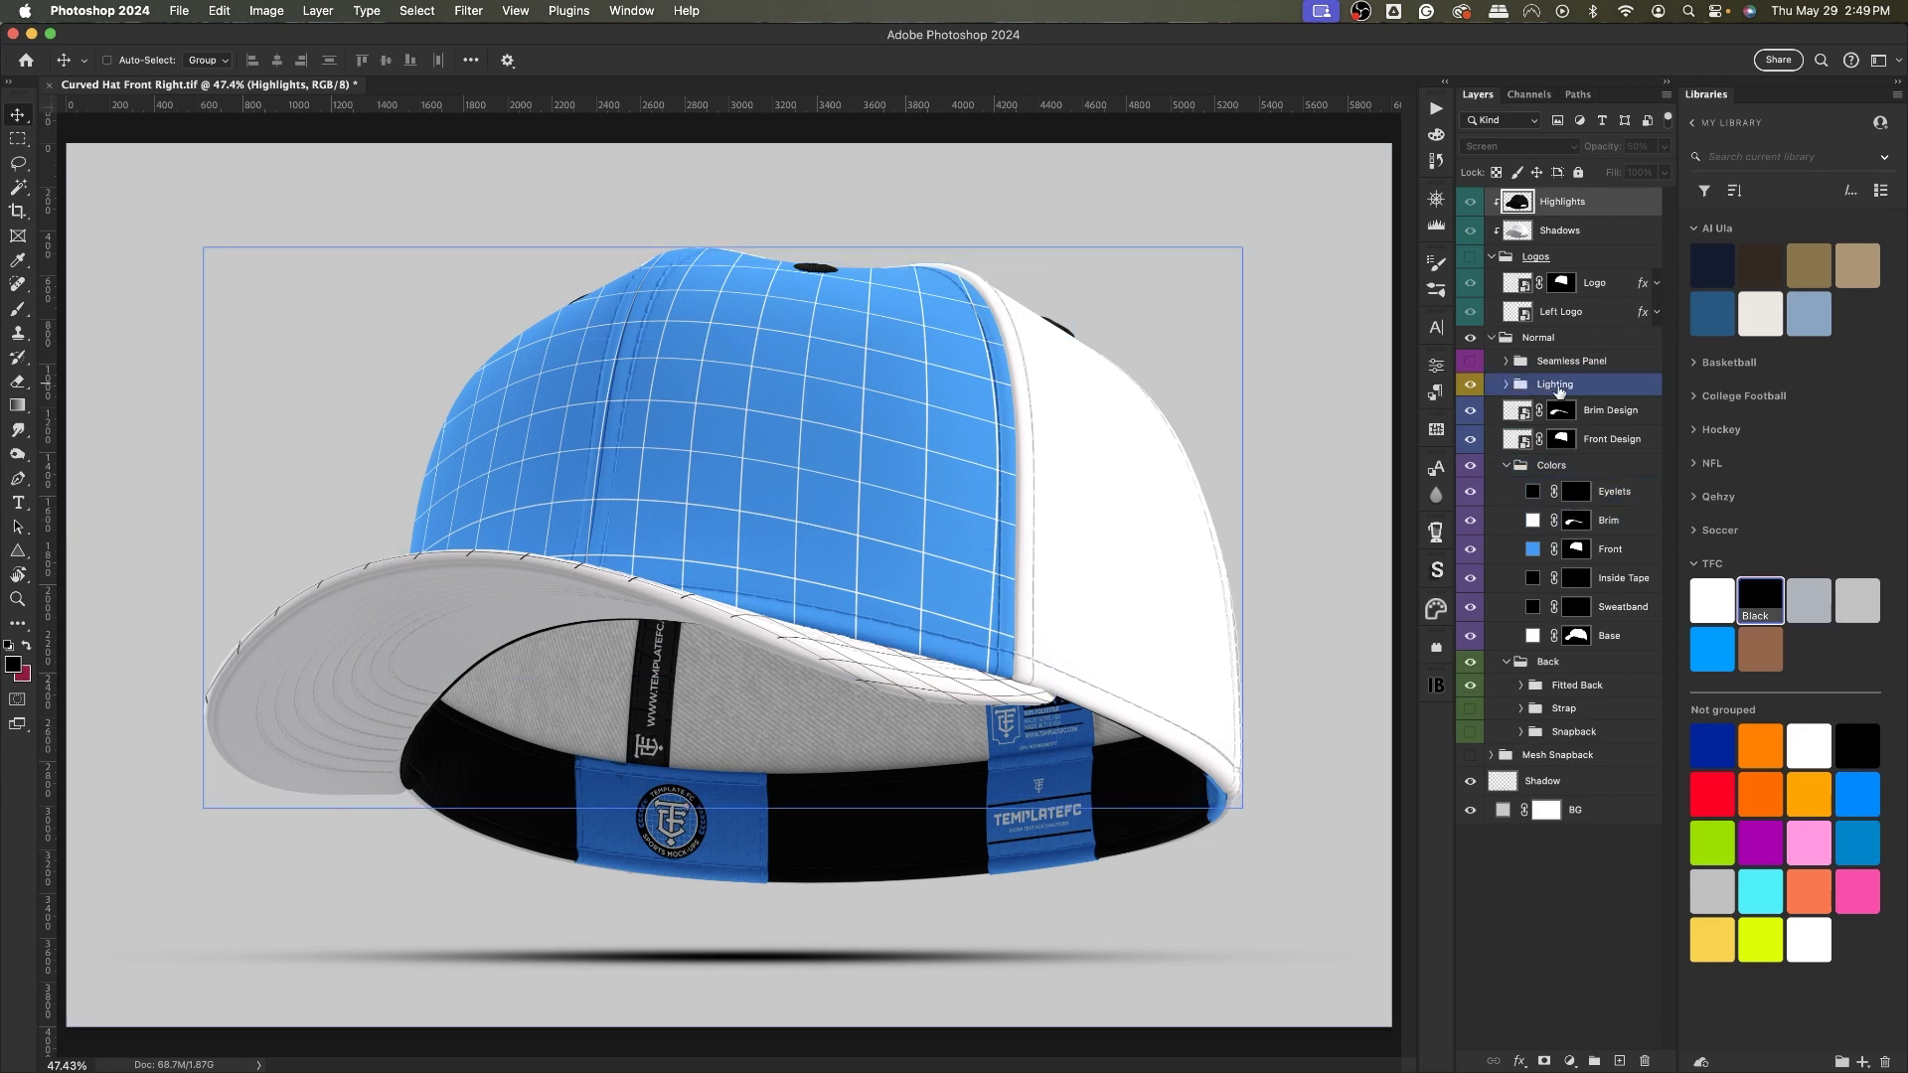
Step: Toggle the Front Design grid off and on, then show the Logos group again
{"action": "left_click", "coordinate": [1609, 411]}
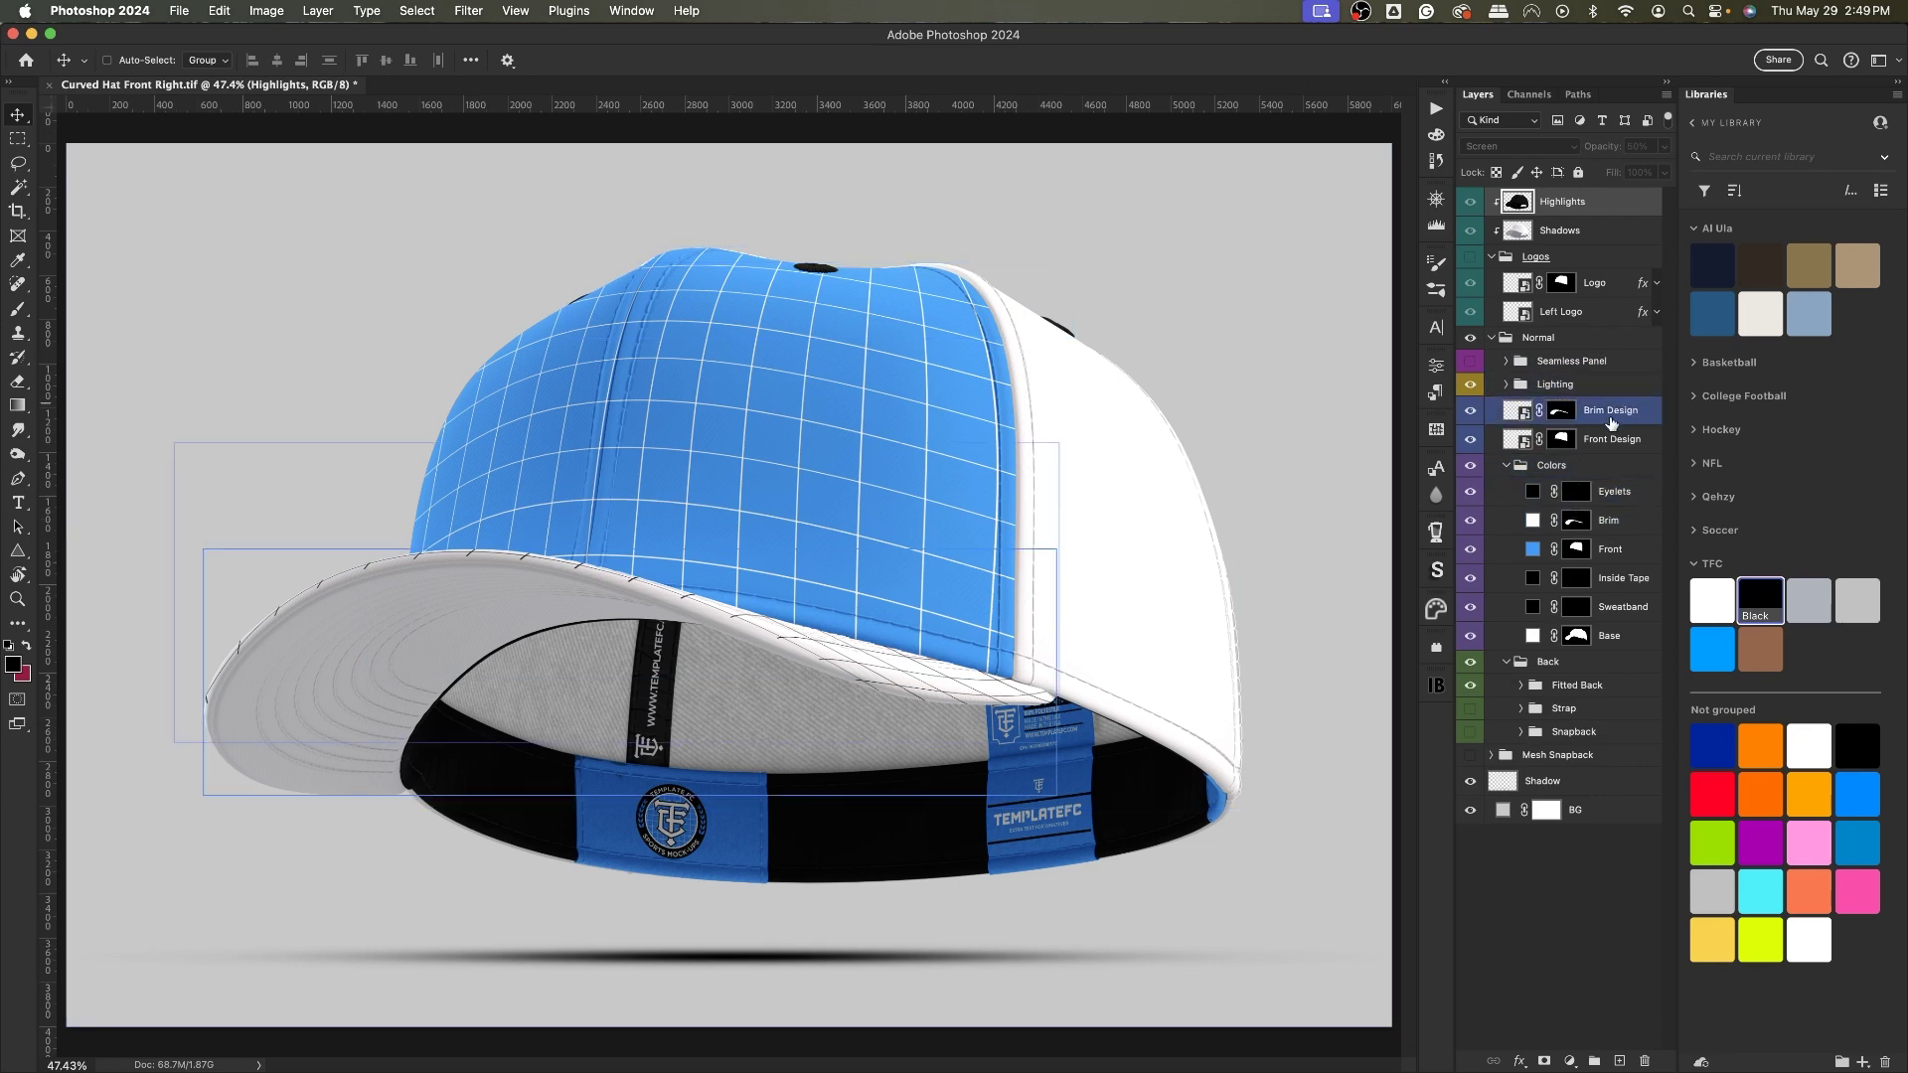
{"action": "left_click", "coordinate": [1481, 439]}
{"action": "left_click", "coordinate": [1470, 439]}
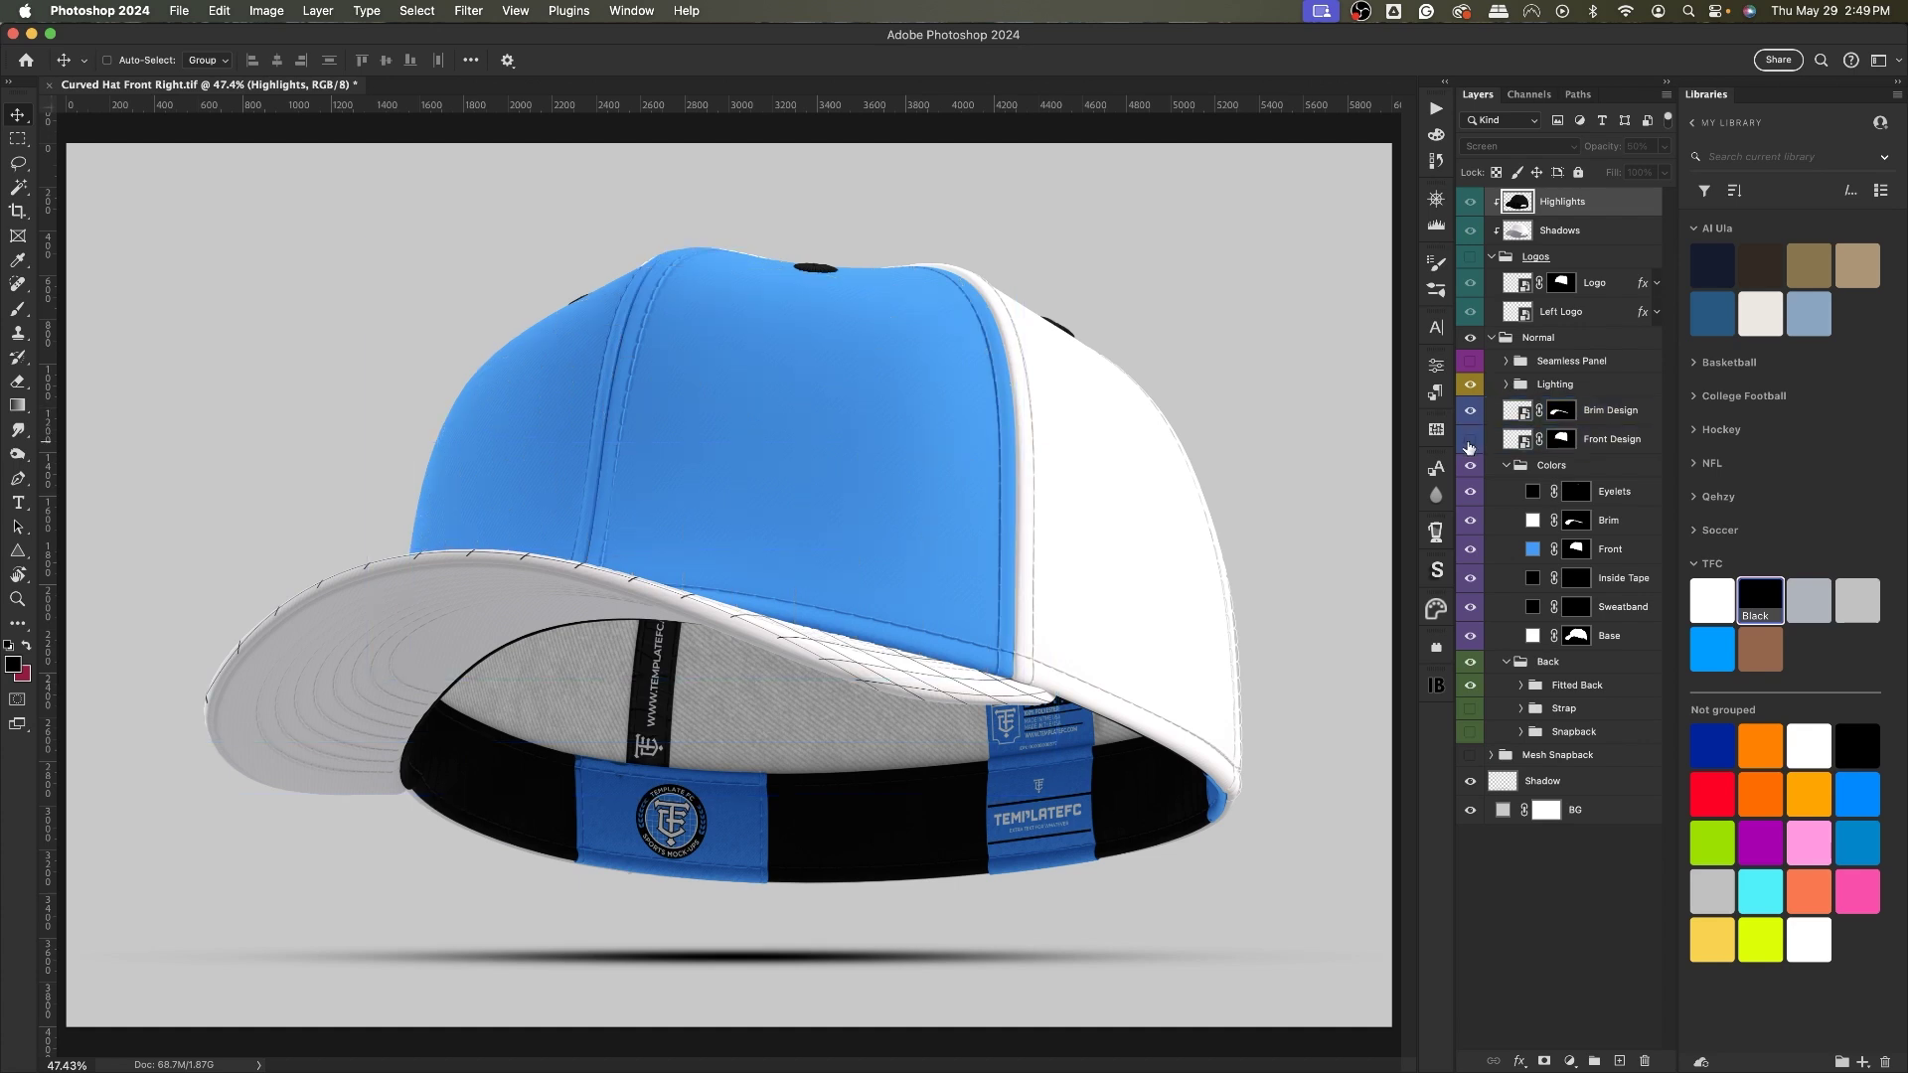
{"action": "left_click", "coordinate": [1469, 440]}
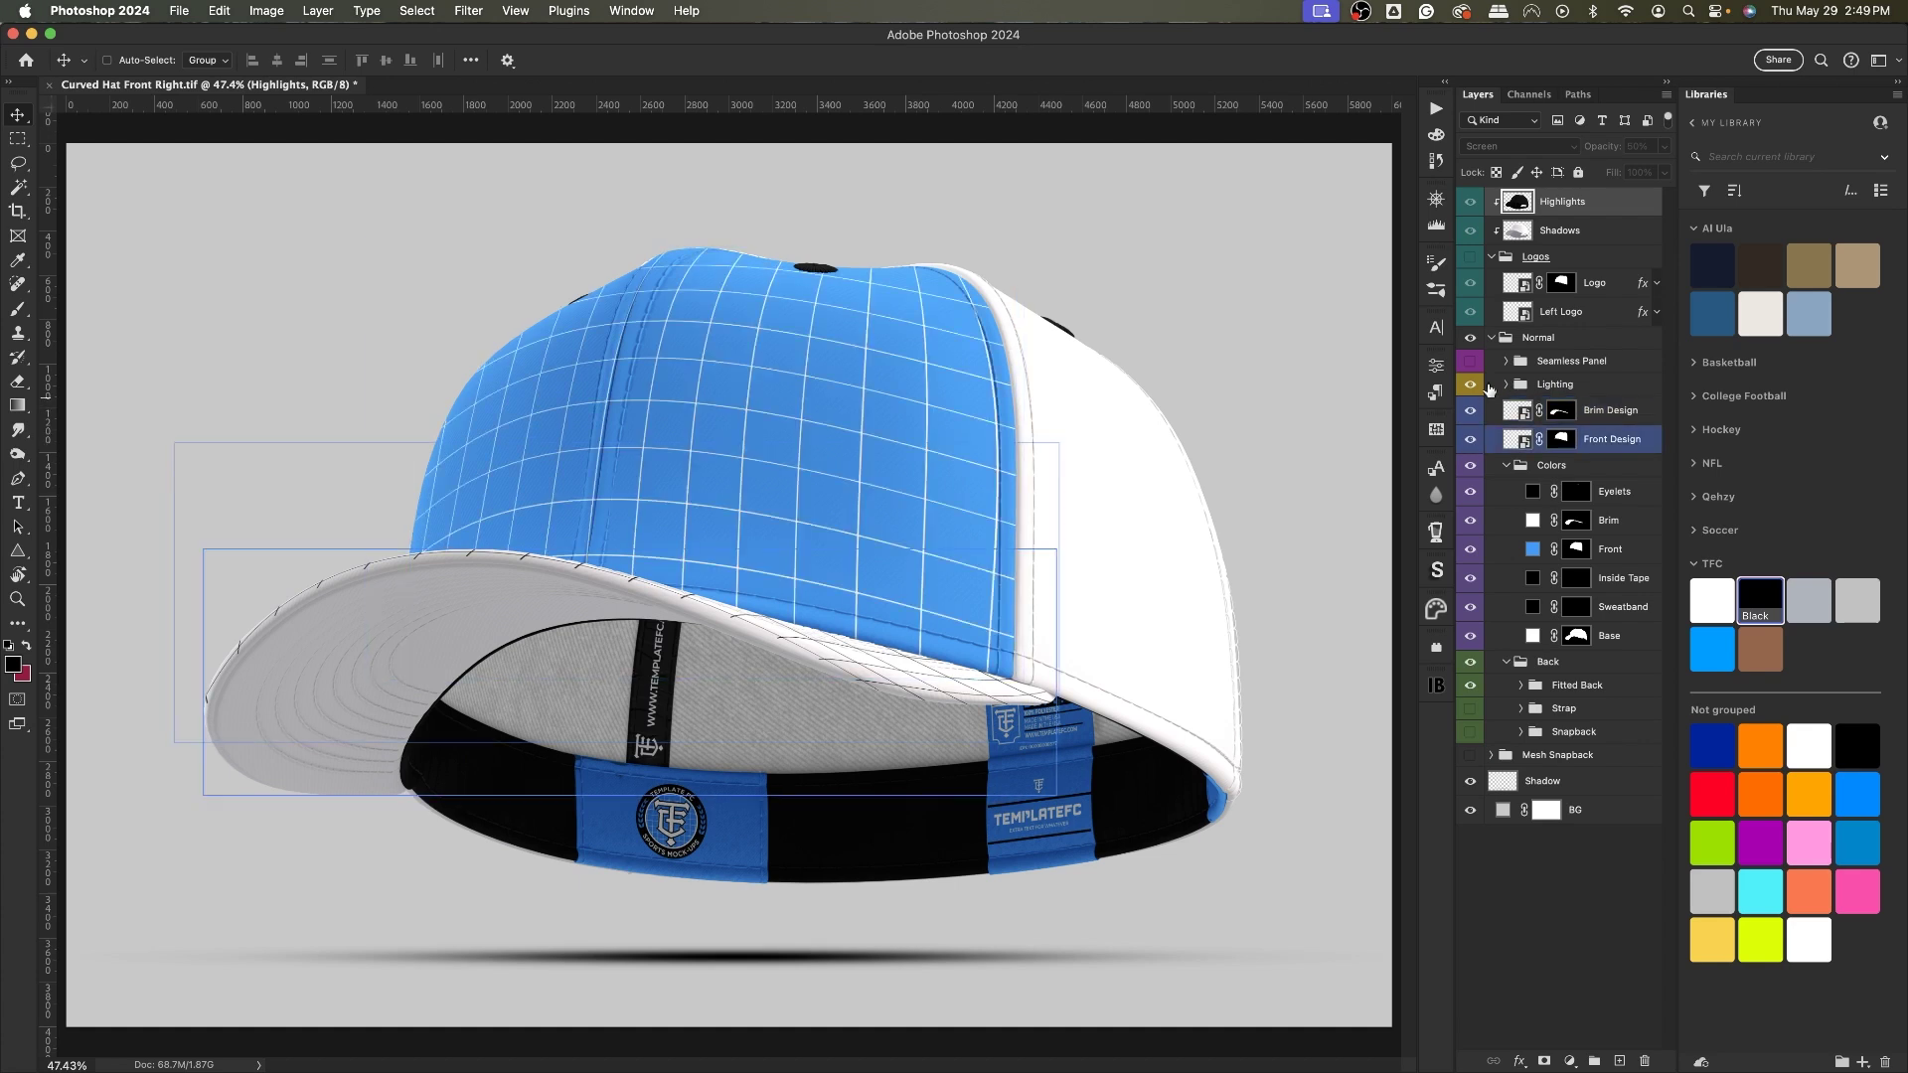
{"action": "left_click", "coordinate": [1470, 256]}
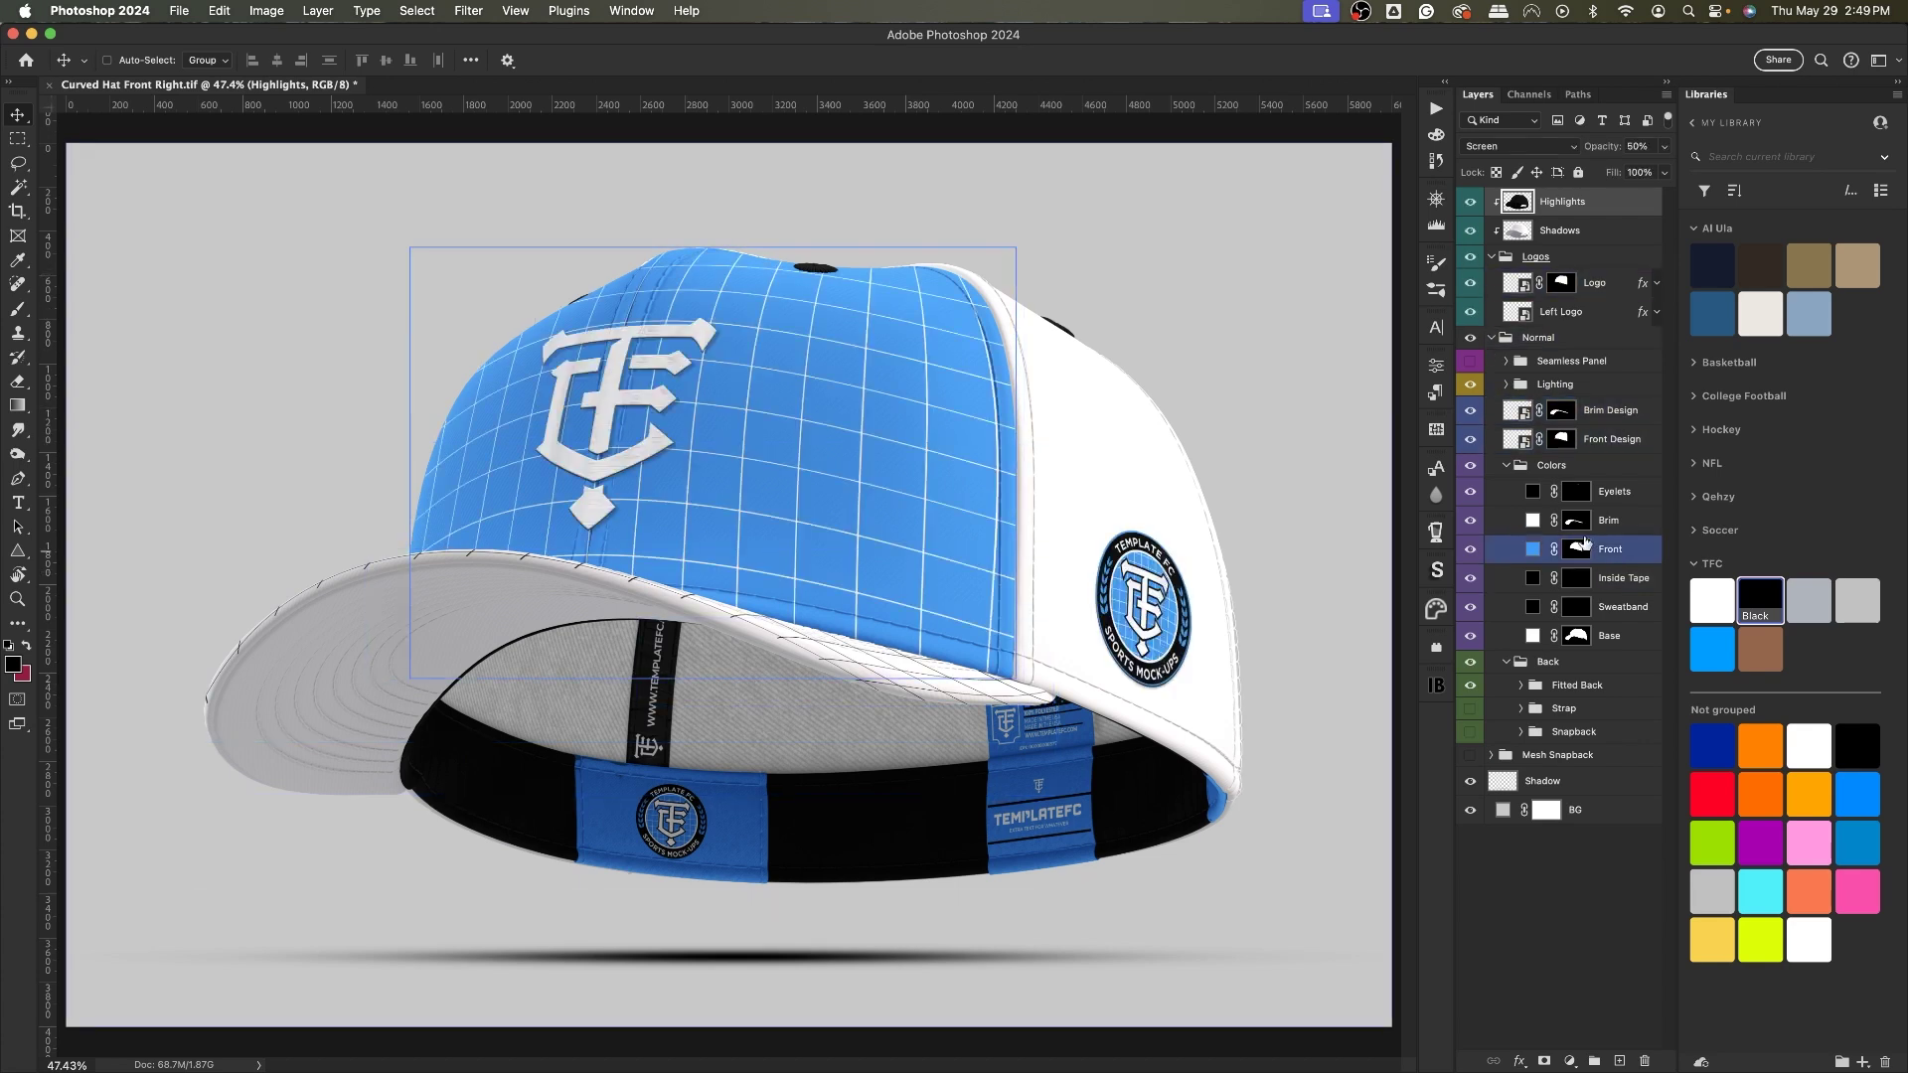
{"action": "left_click", "coordinate": [1590, 549]}
{"action": "left_click", "coordinate": [1590, 577]}
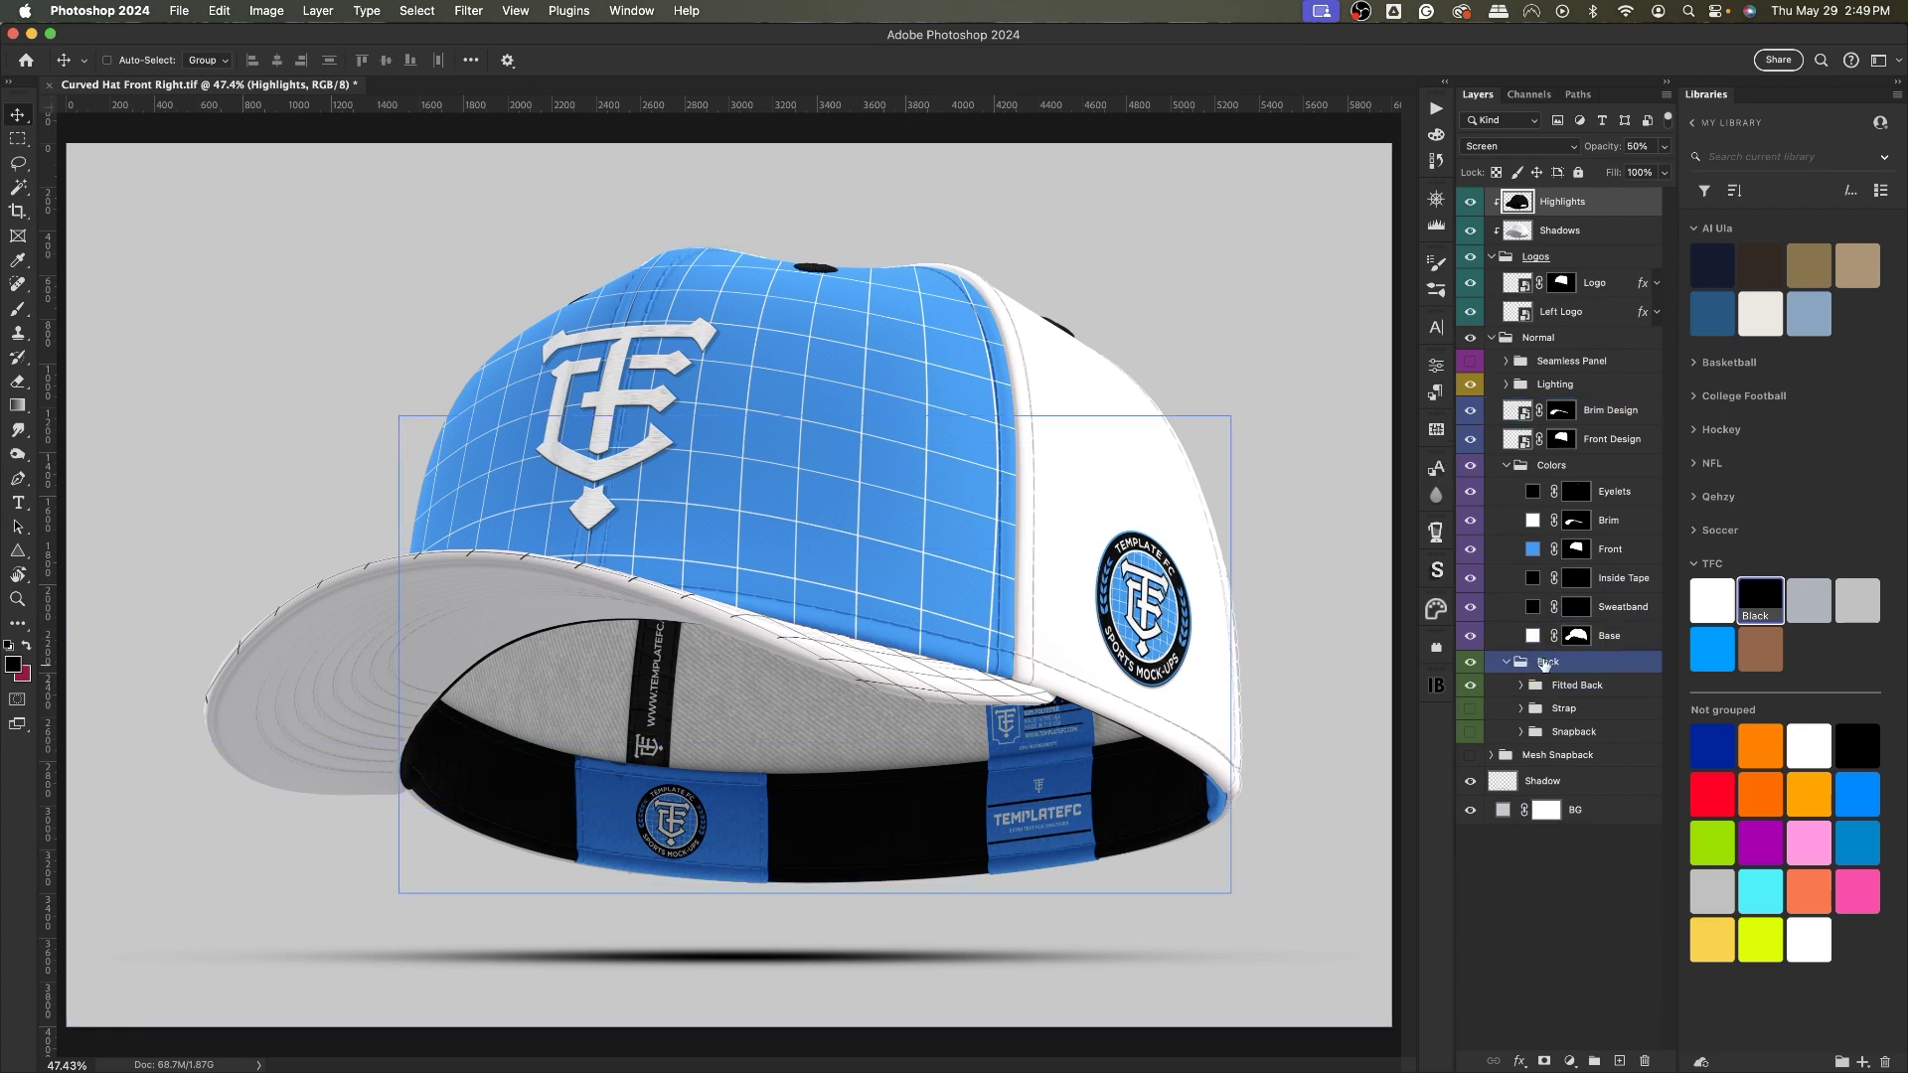
{"action": "left_click", "coordinate": [1471, 663]}
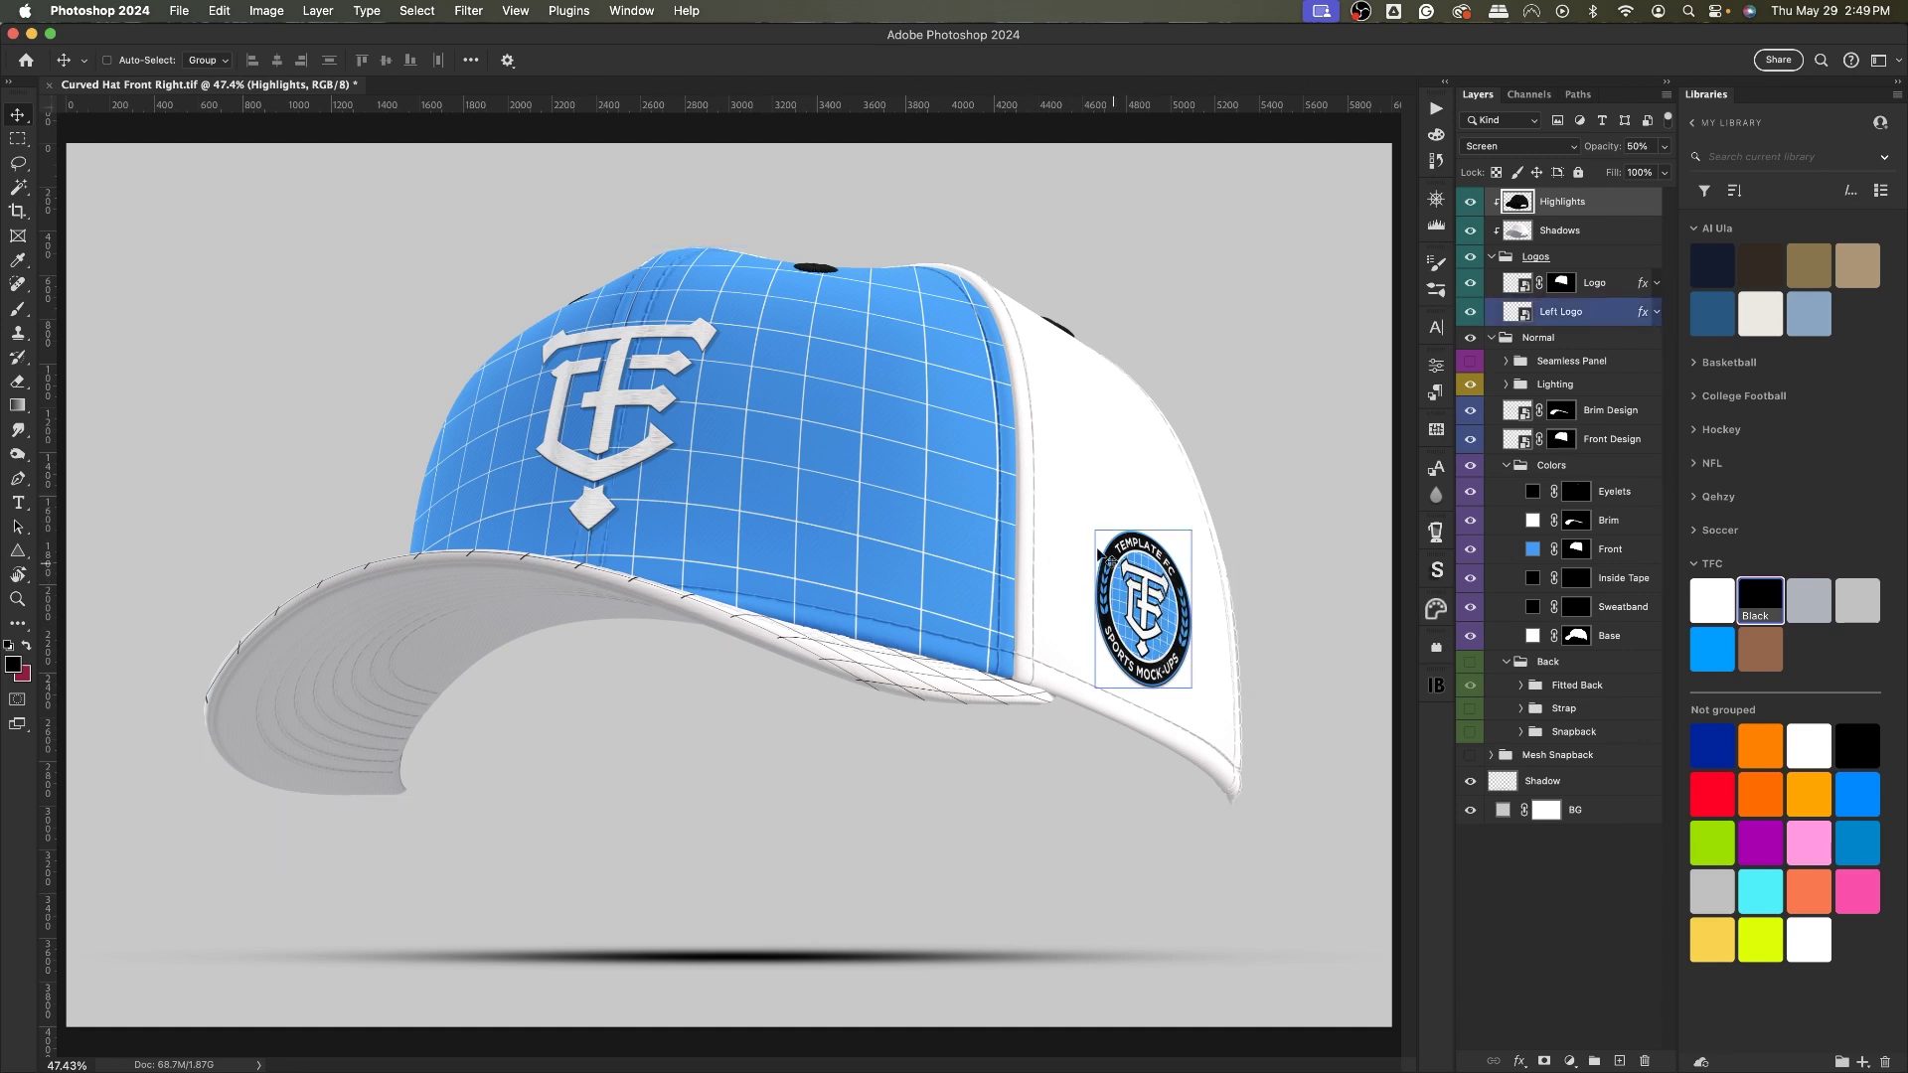
{"action": "left_click", "coordinate": [1624, 642]}
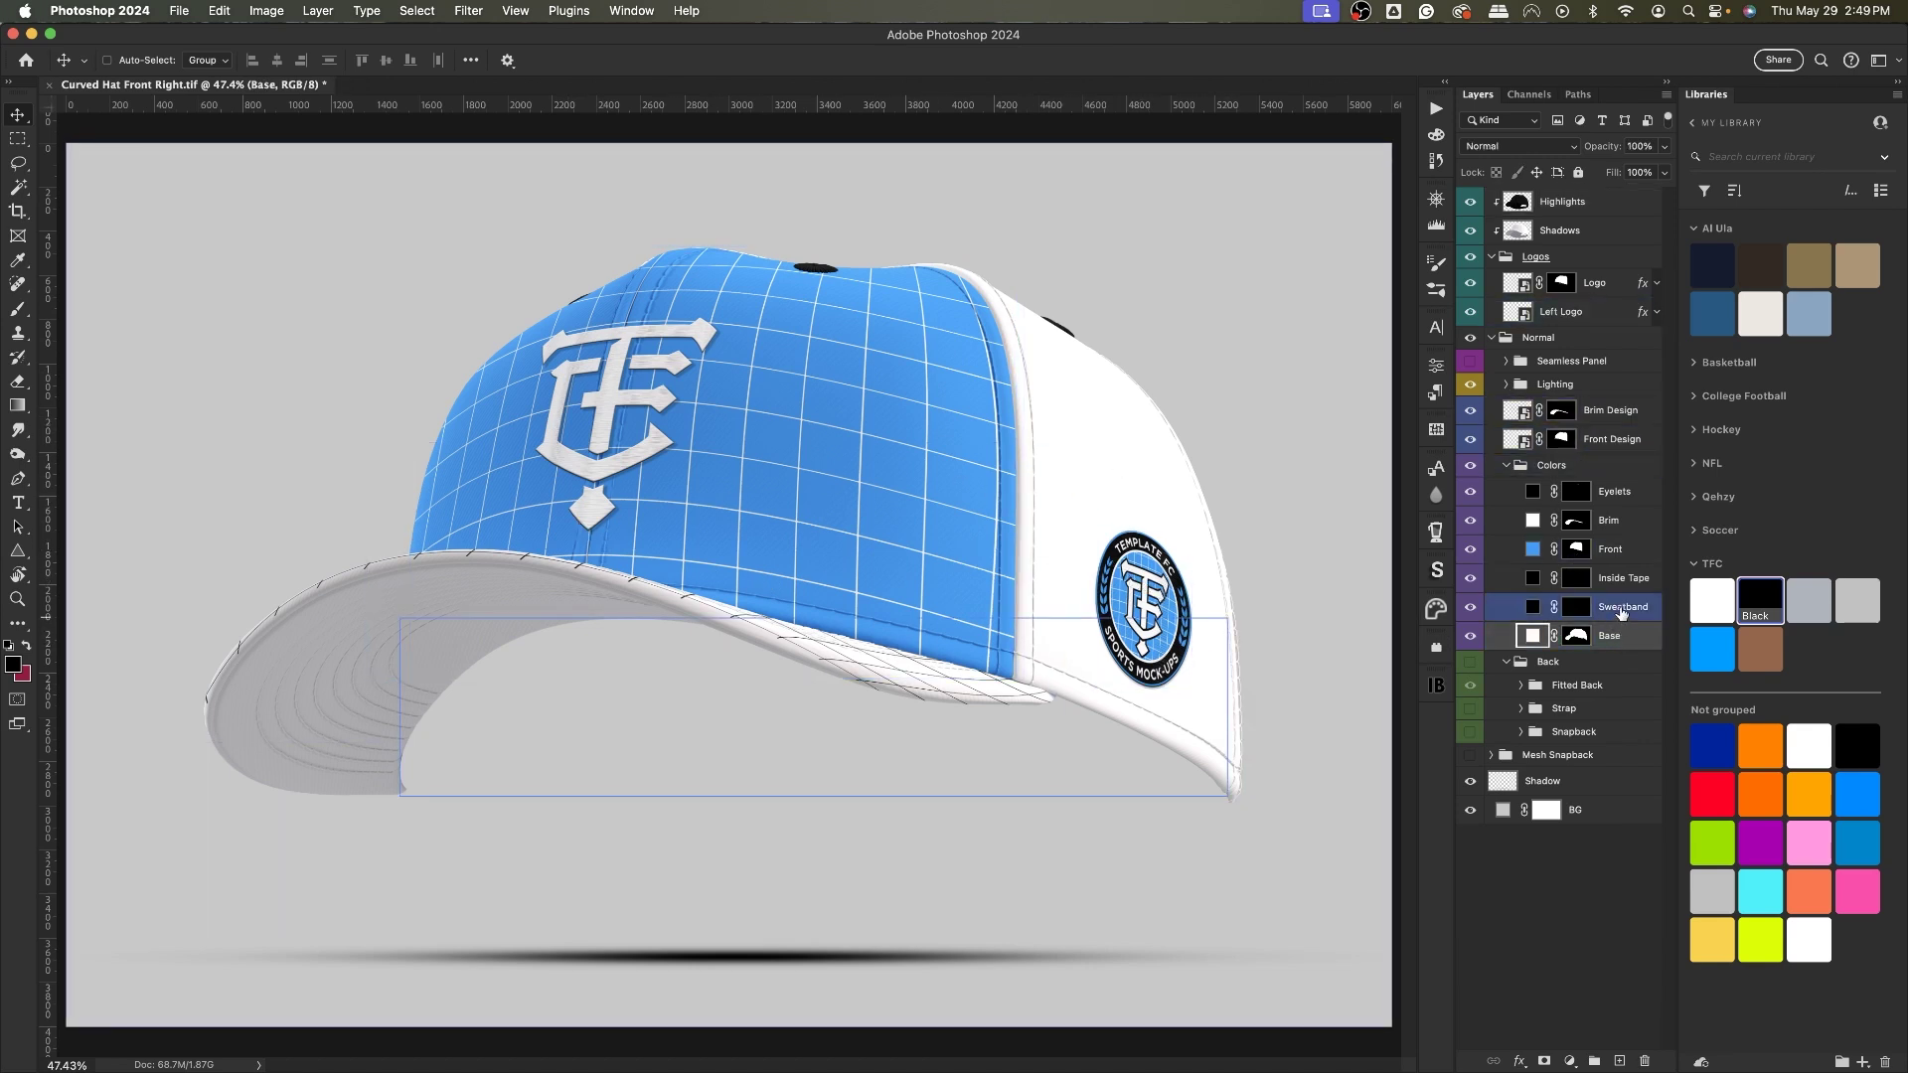
{"action": "left_click", "coordinate": [1517, 584]}
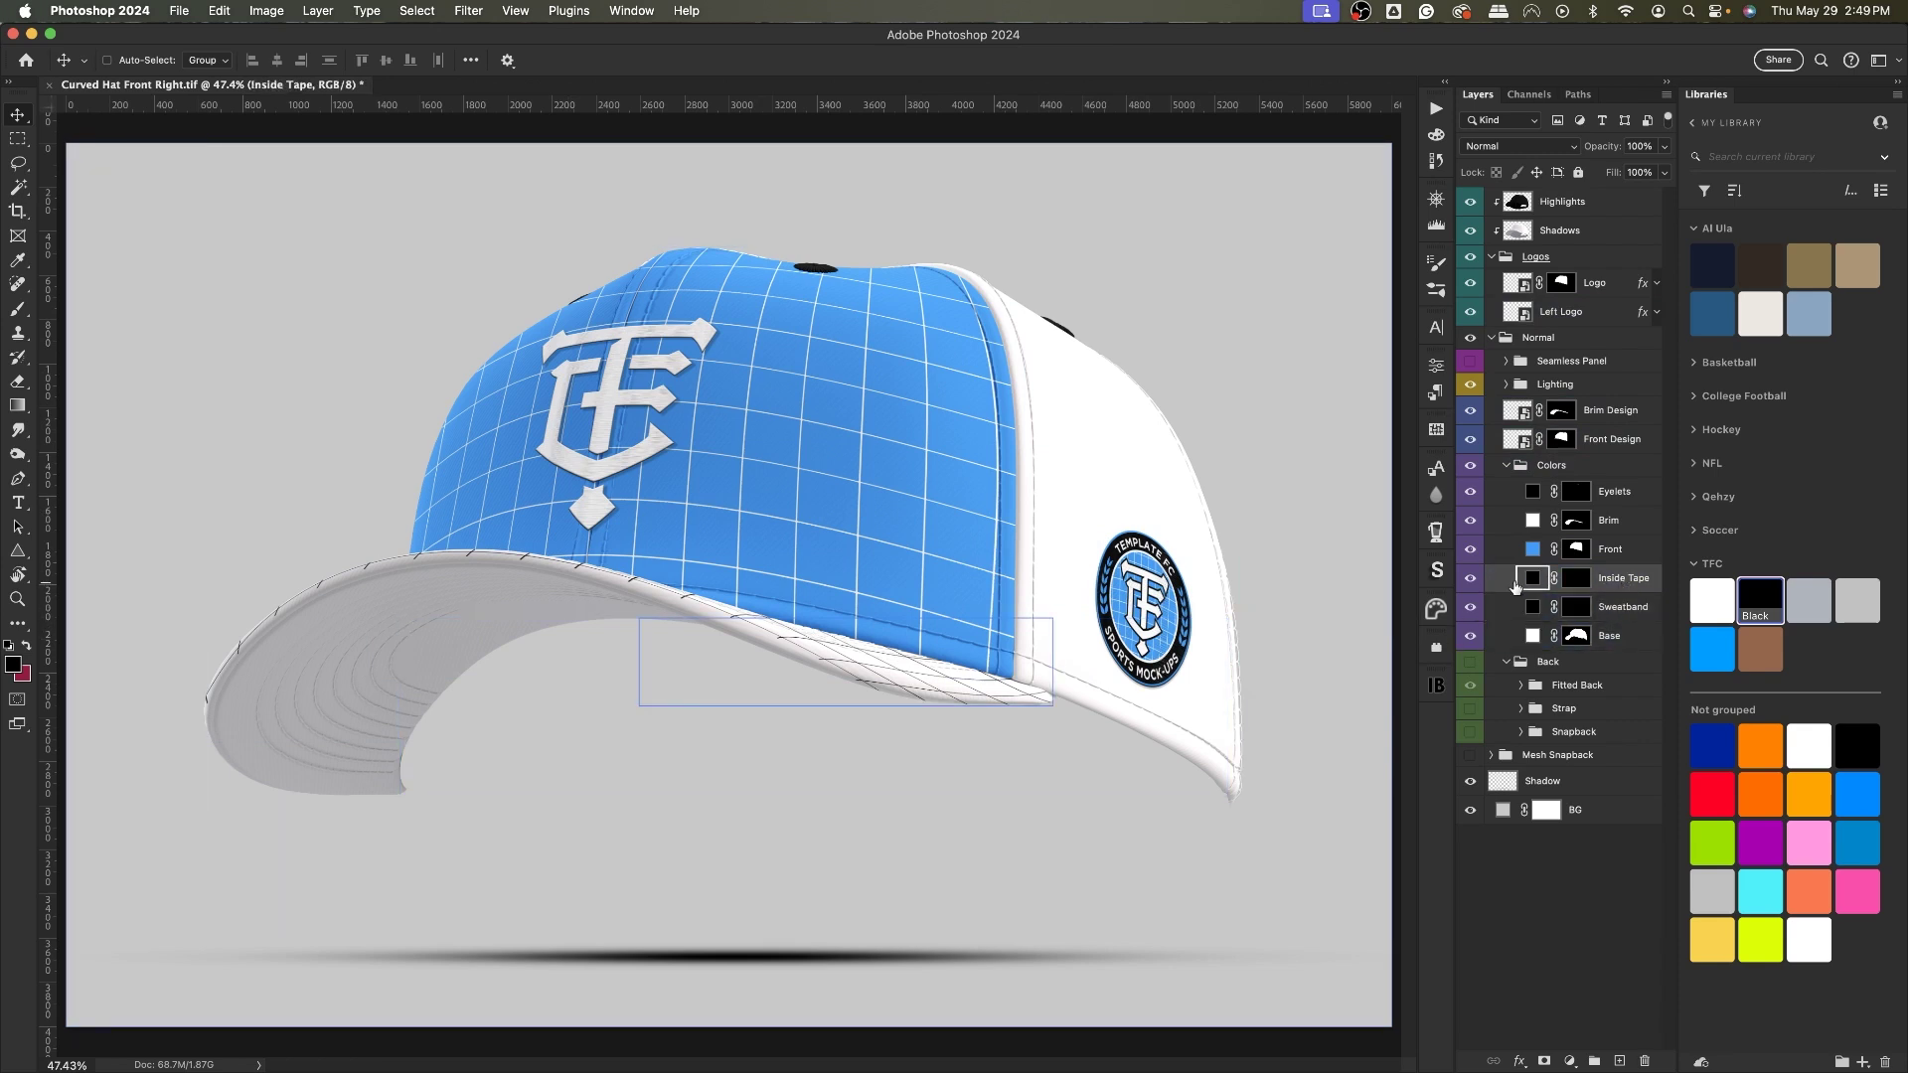
{"action": "left_click", "coordinate": [1628, 548]}
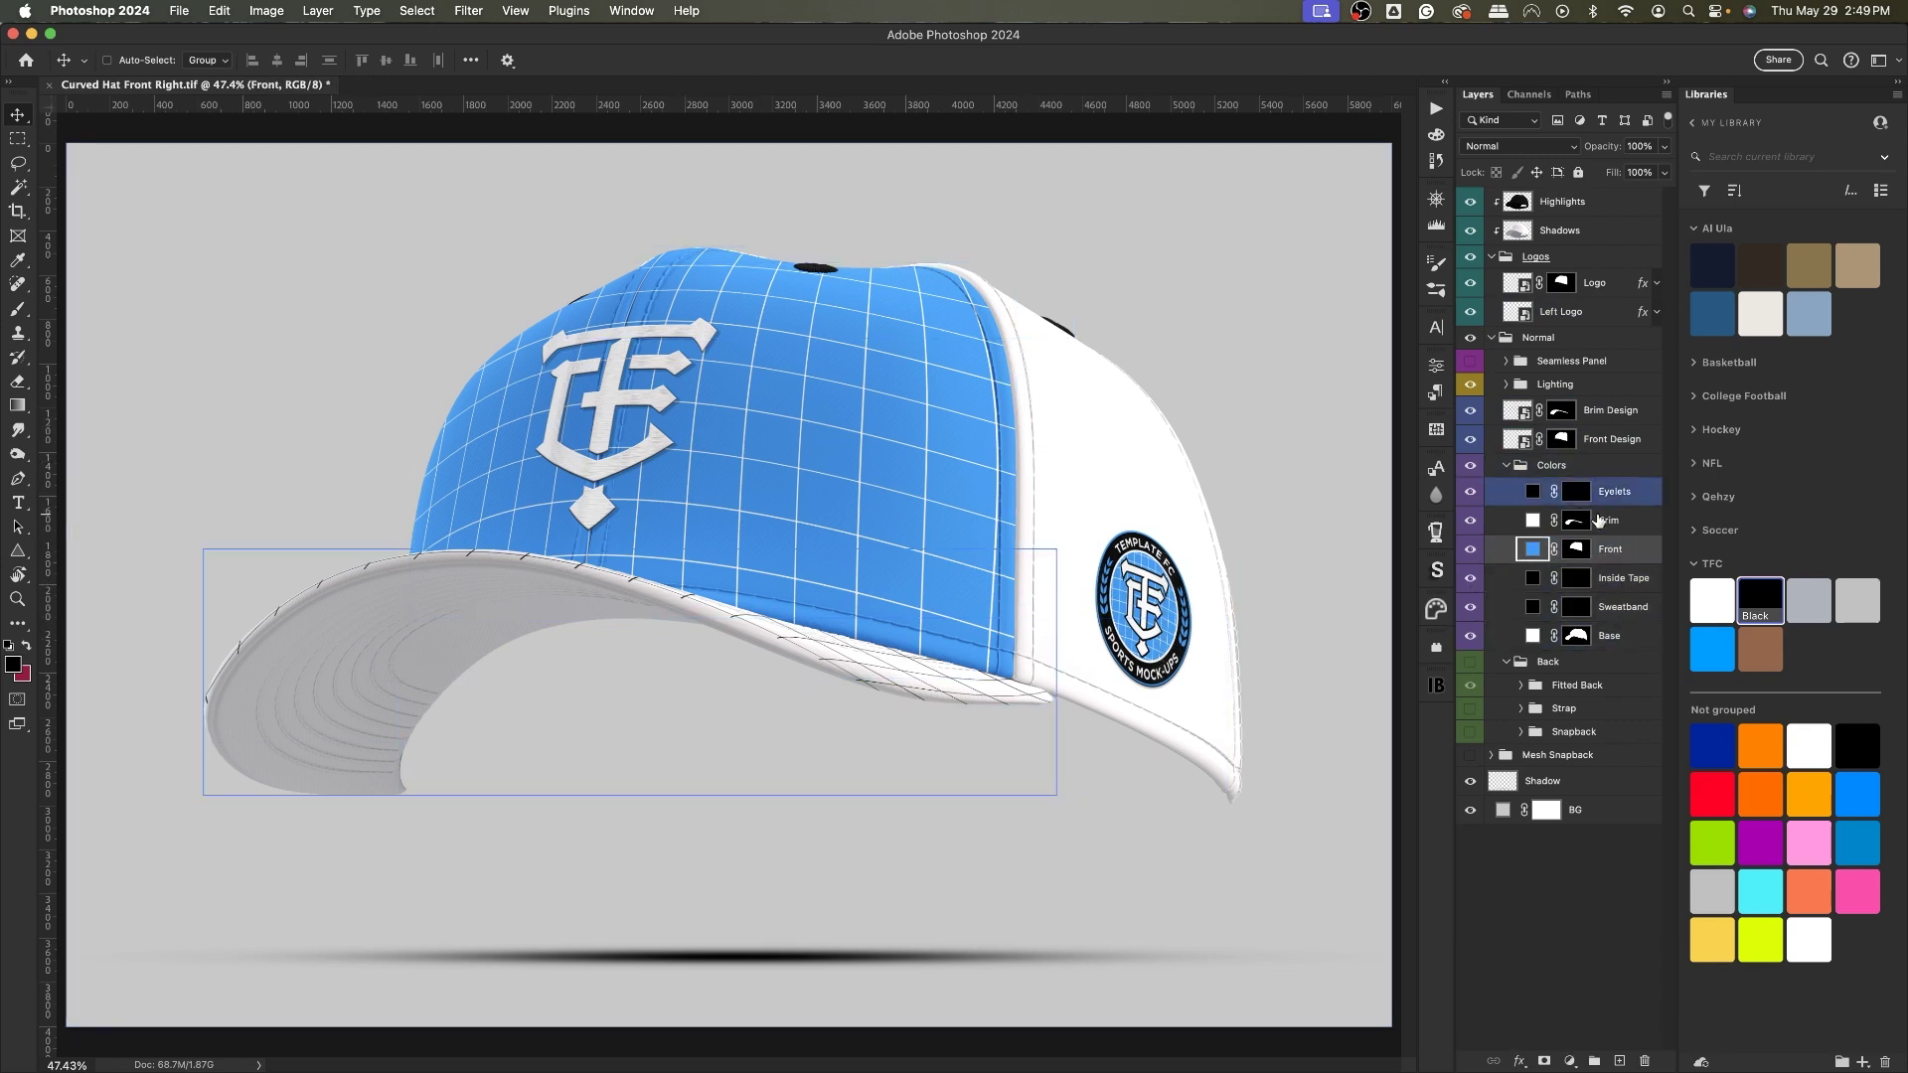
{"action": "left_click", "coordinate": [1612, 520]}
{"action": "left_click", "coordinate": [1614, 491]}
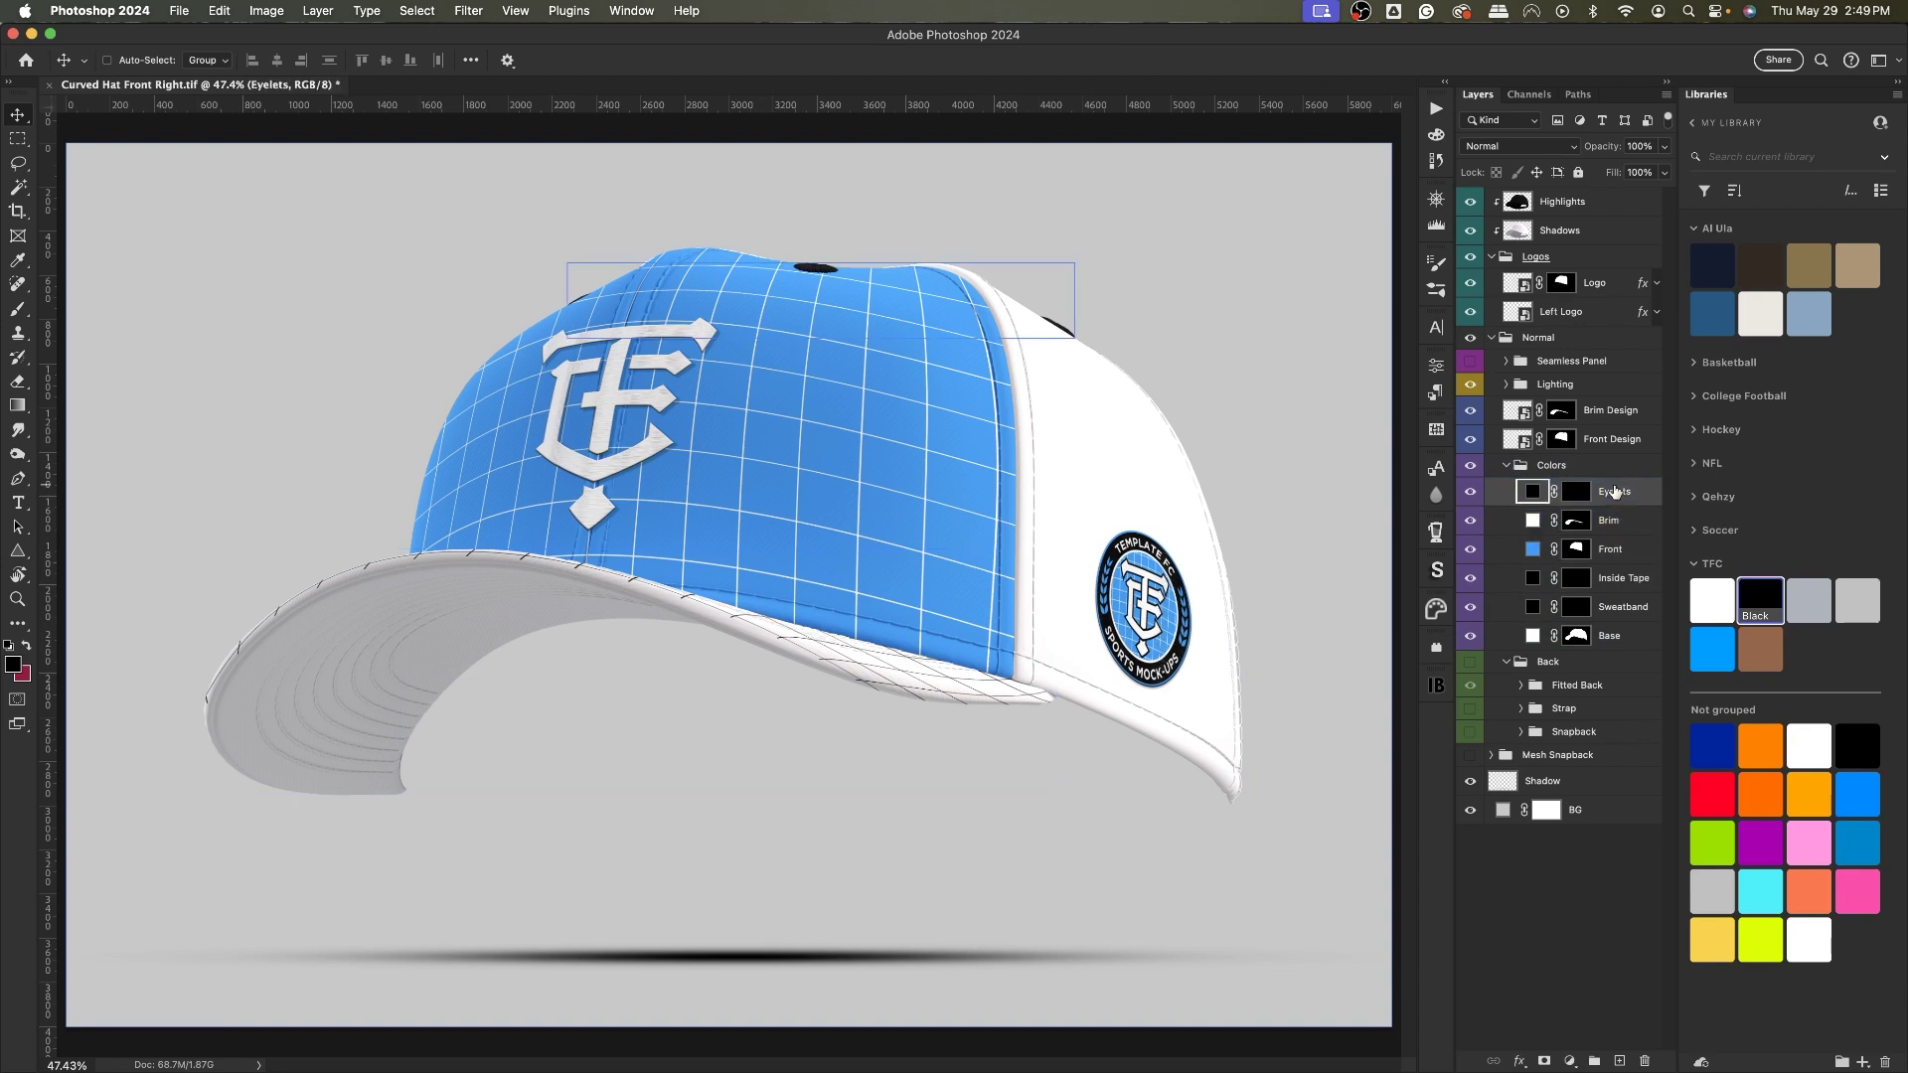
{"action": "left_click", "coordinate": [1514, 467]}
{"action": "left_click", "coordinate": [1507, 465]}
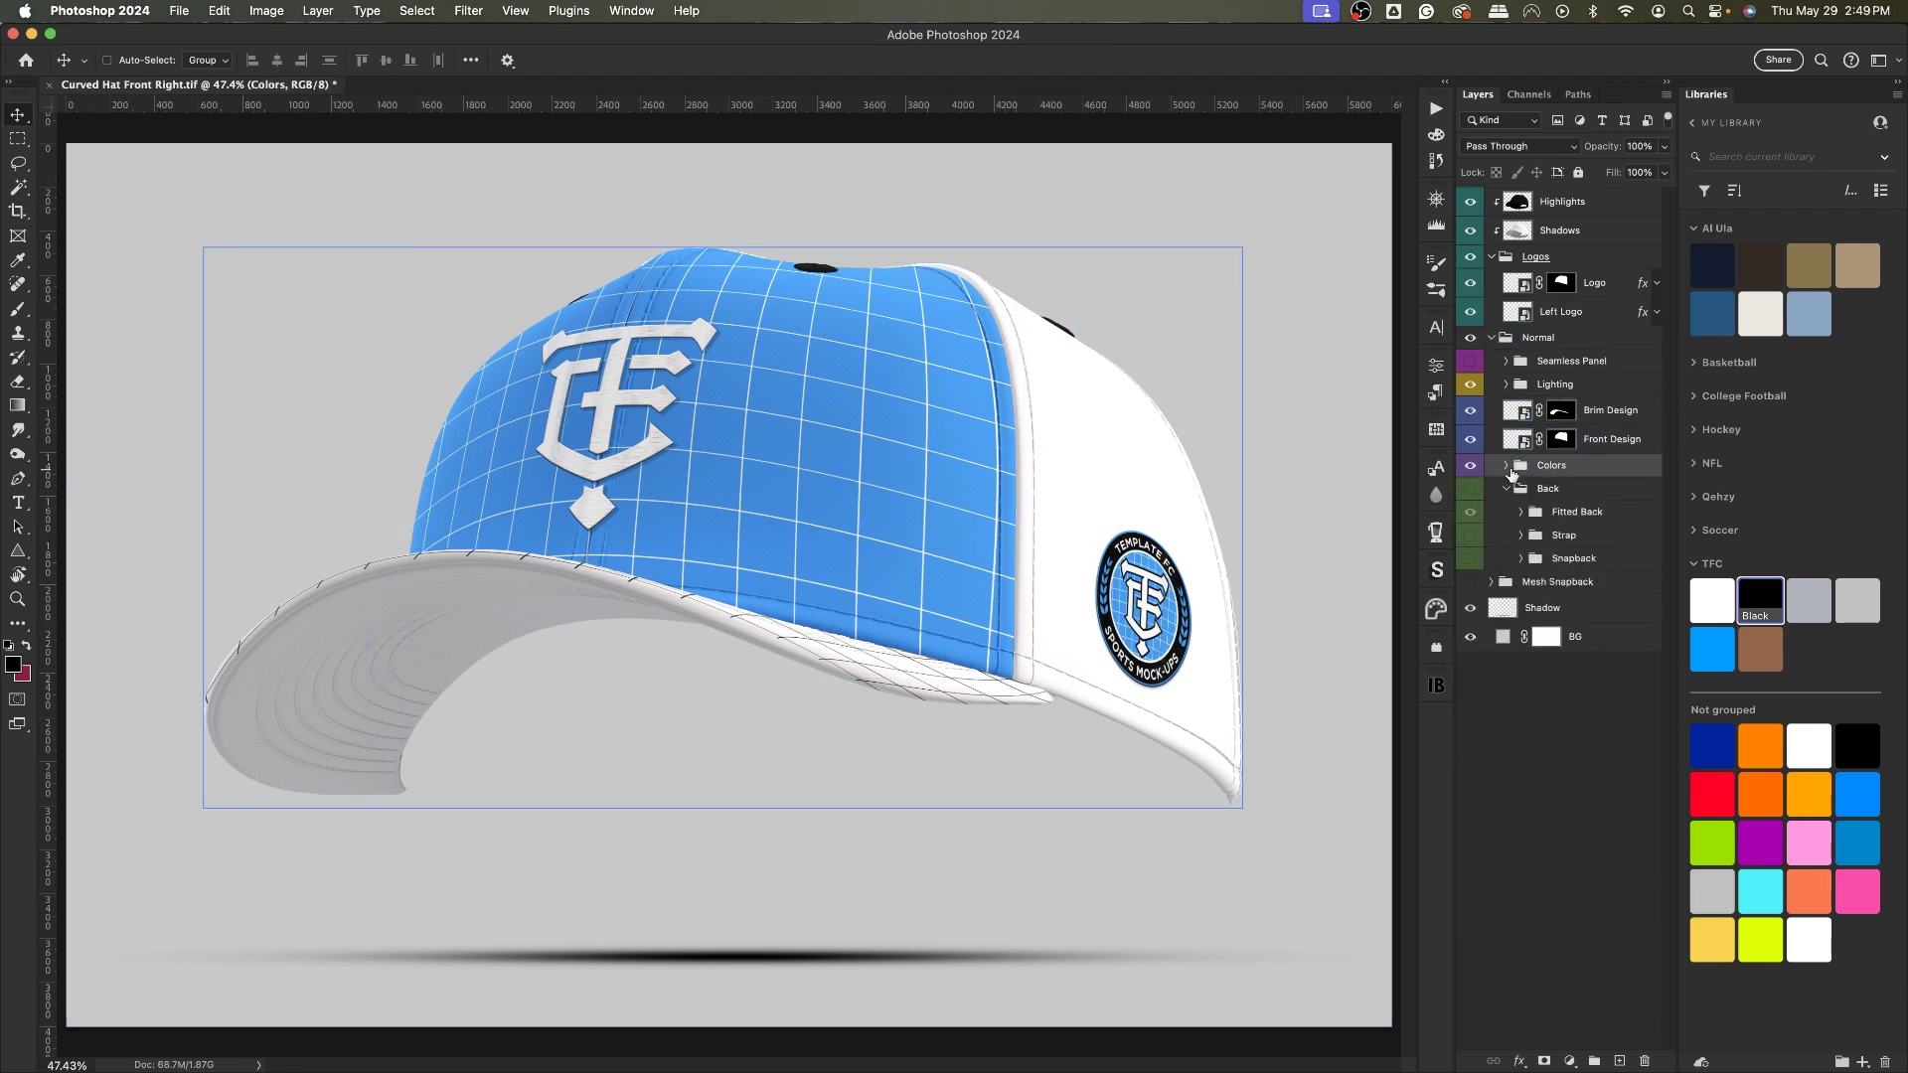
{"action": "left_click", "coordinate": [1507, 467]}
{"action": "left_click", "coordinate": [1510, 612]}
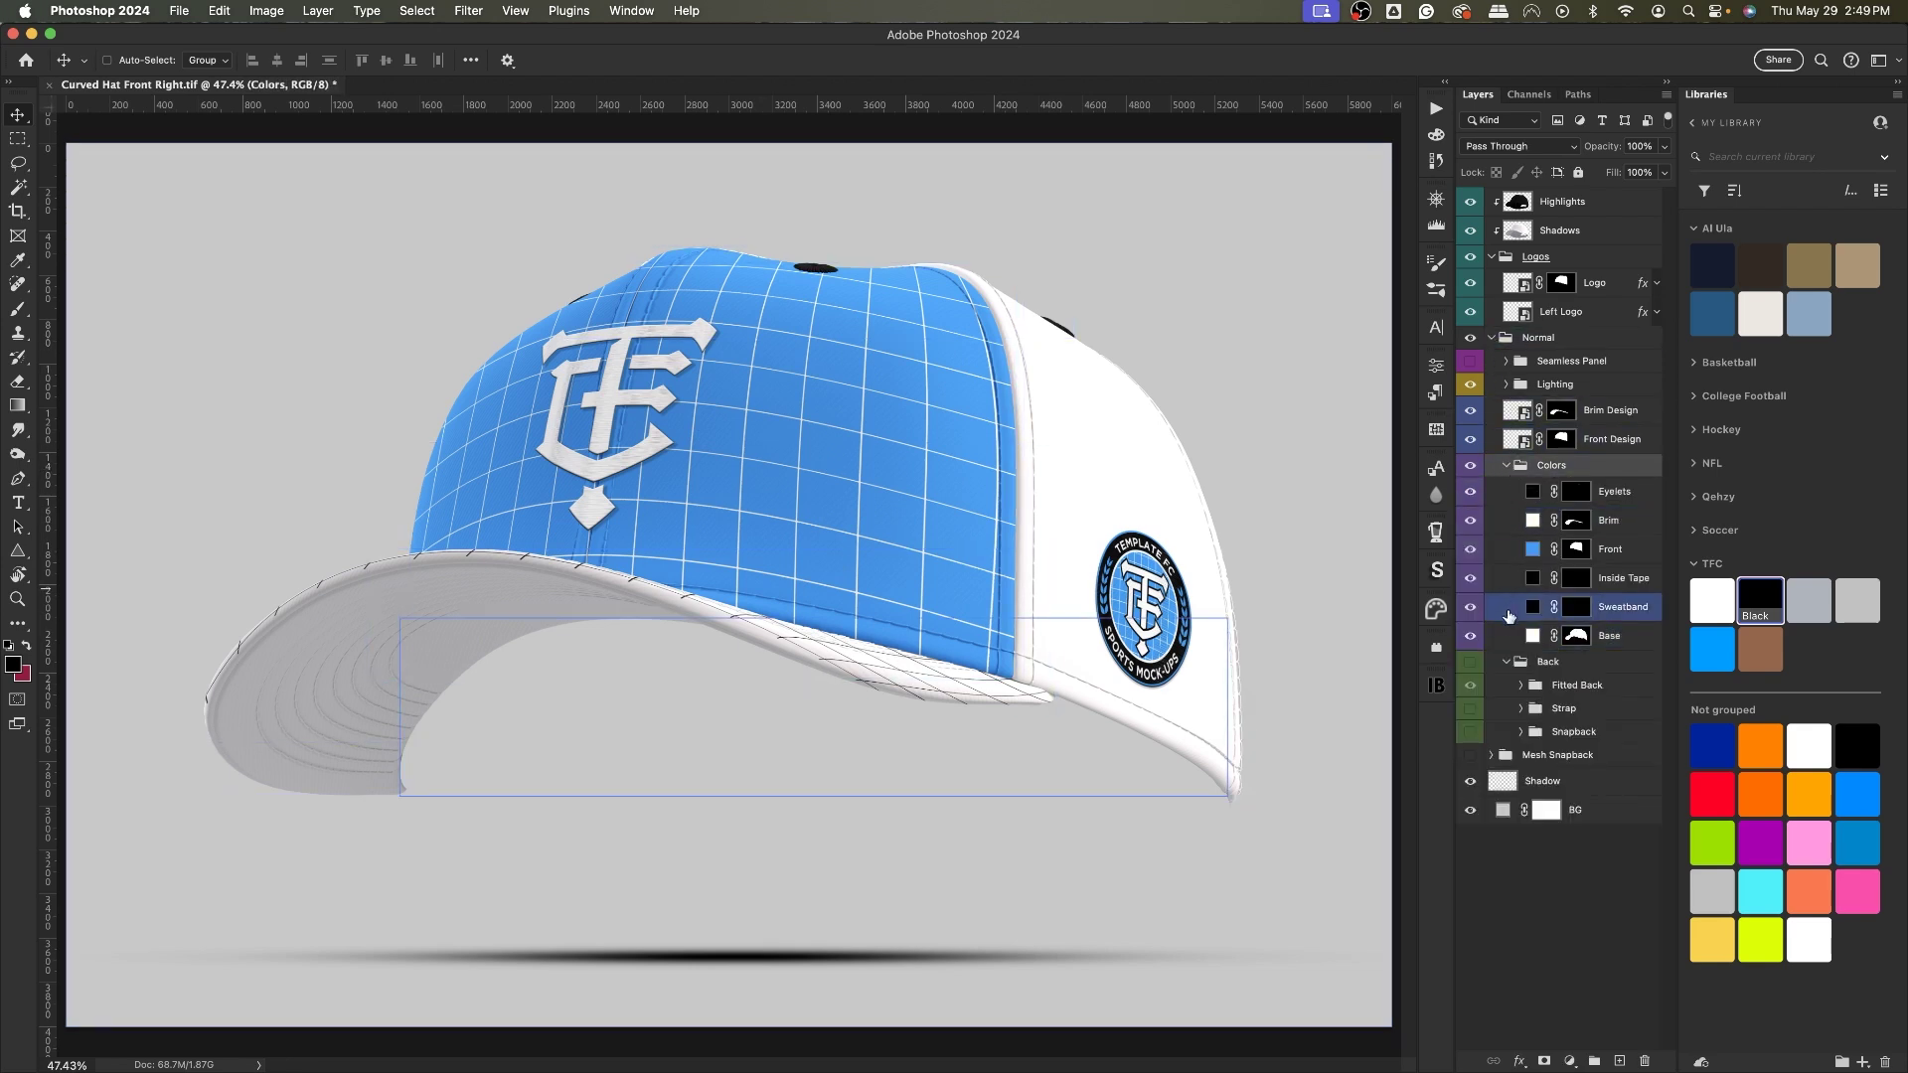
{"action": "left_click", "coordinate": [1610, 636]}
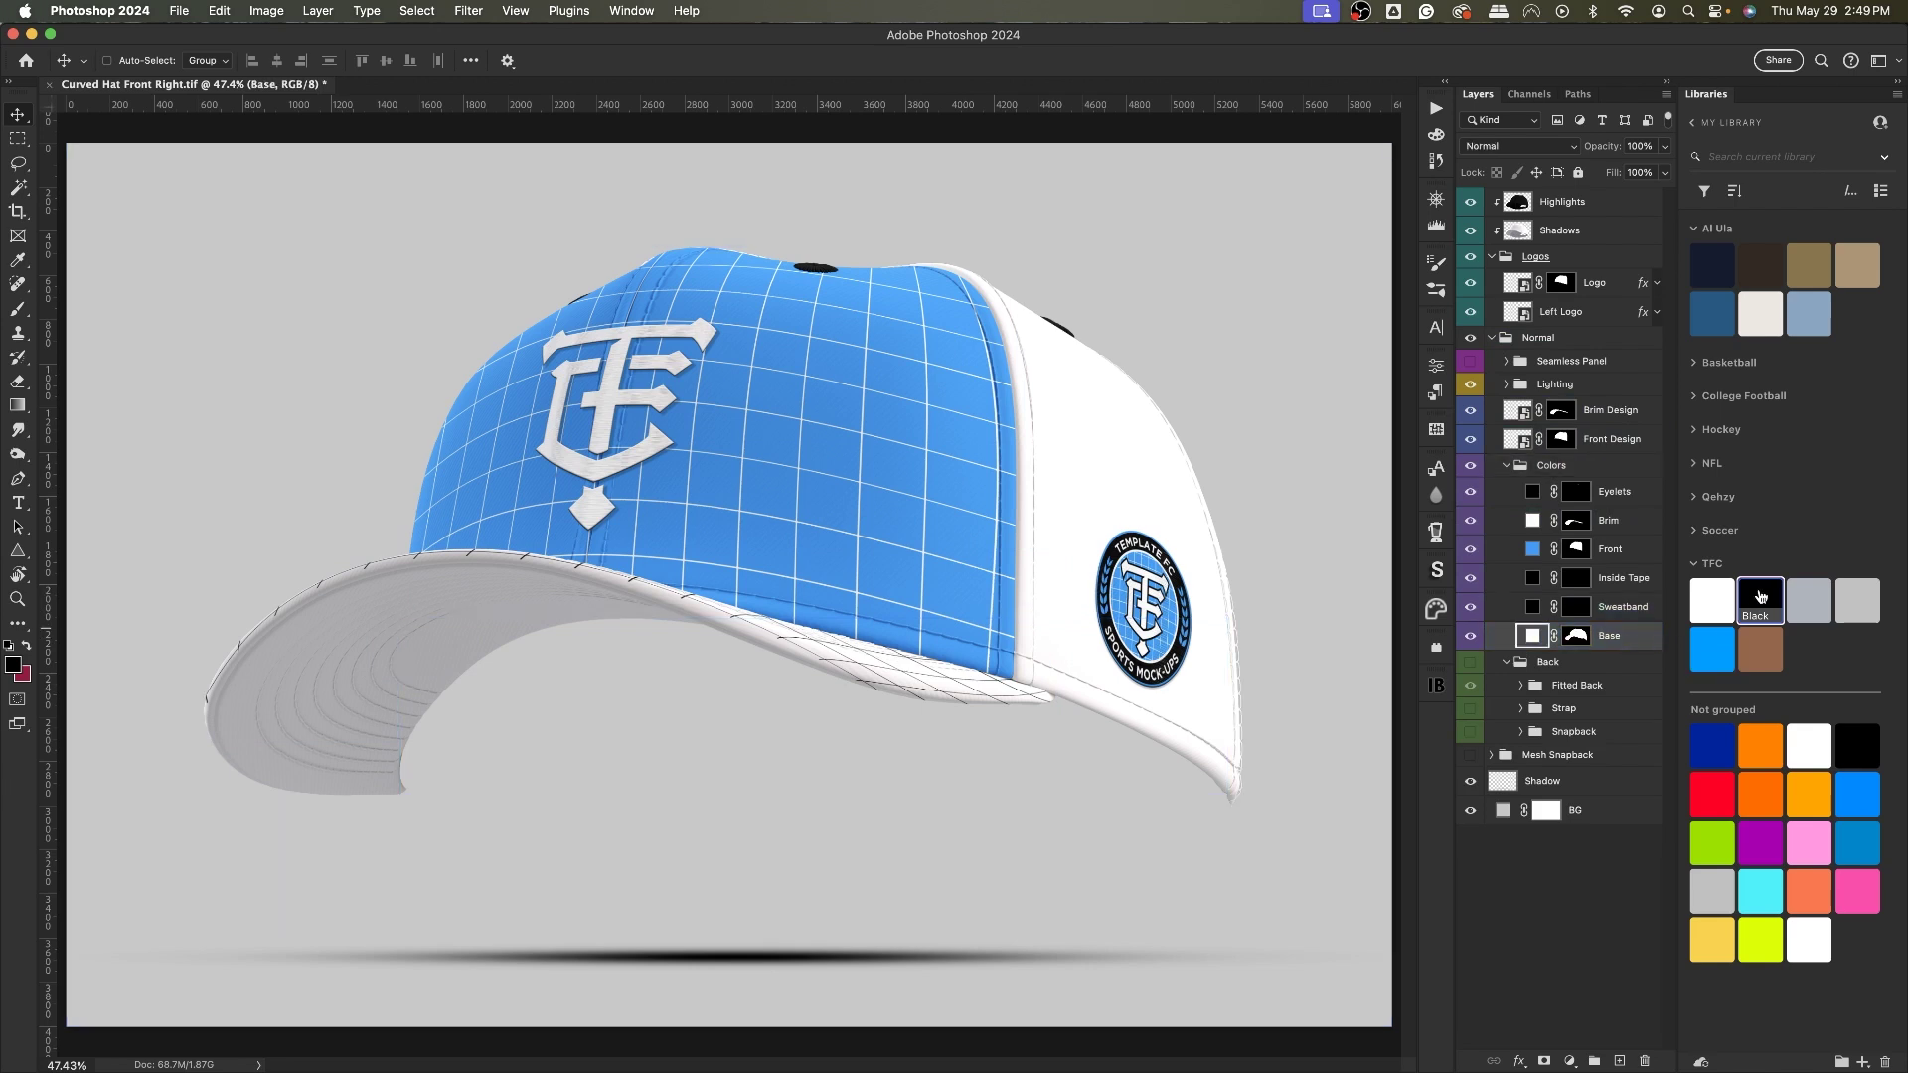
Step: Fill Base and Front black, Eyelets and Brim TFC blue, and hide both grid designs
{"action": "left_click_drag", "start_coordinate": [1760, 598], "coordinate": [1575, 626]}
{"action": "left_click", "coordinate": [1605, 549]}
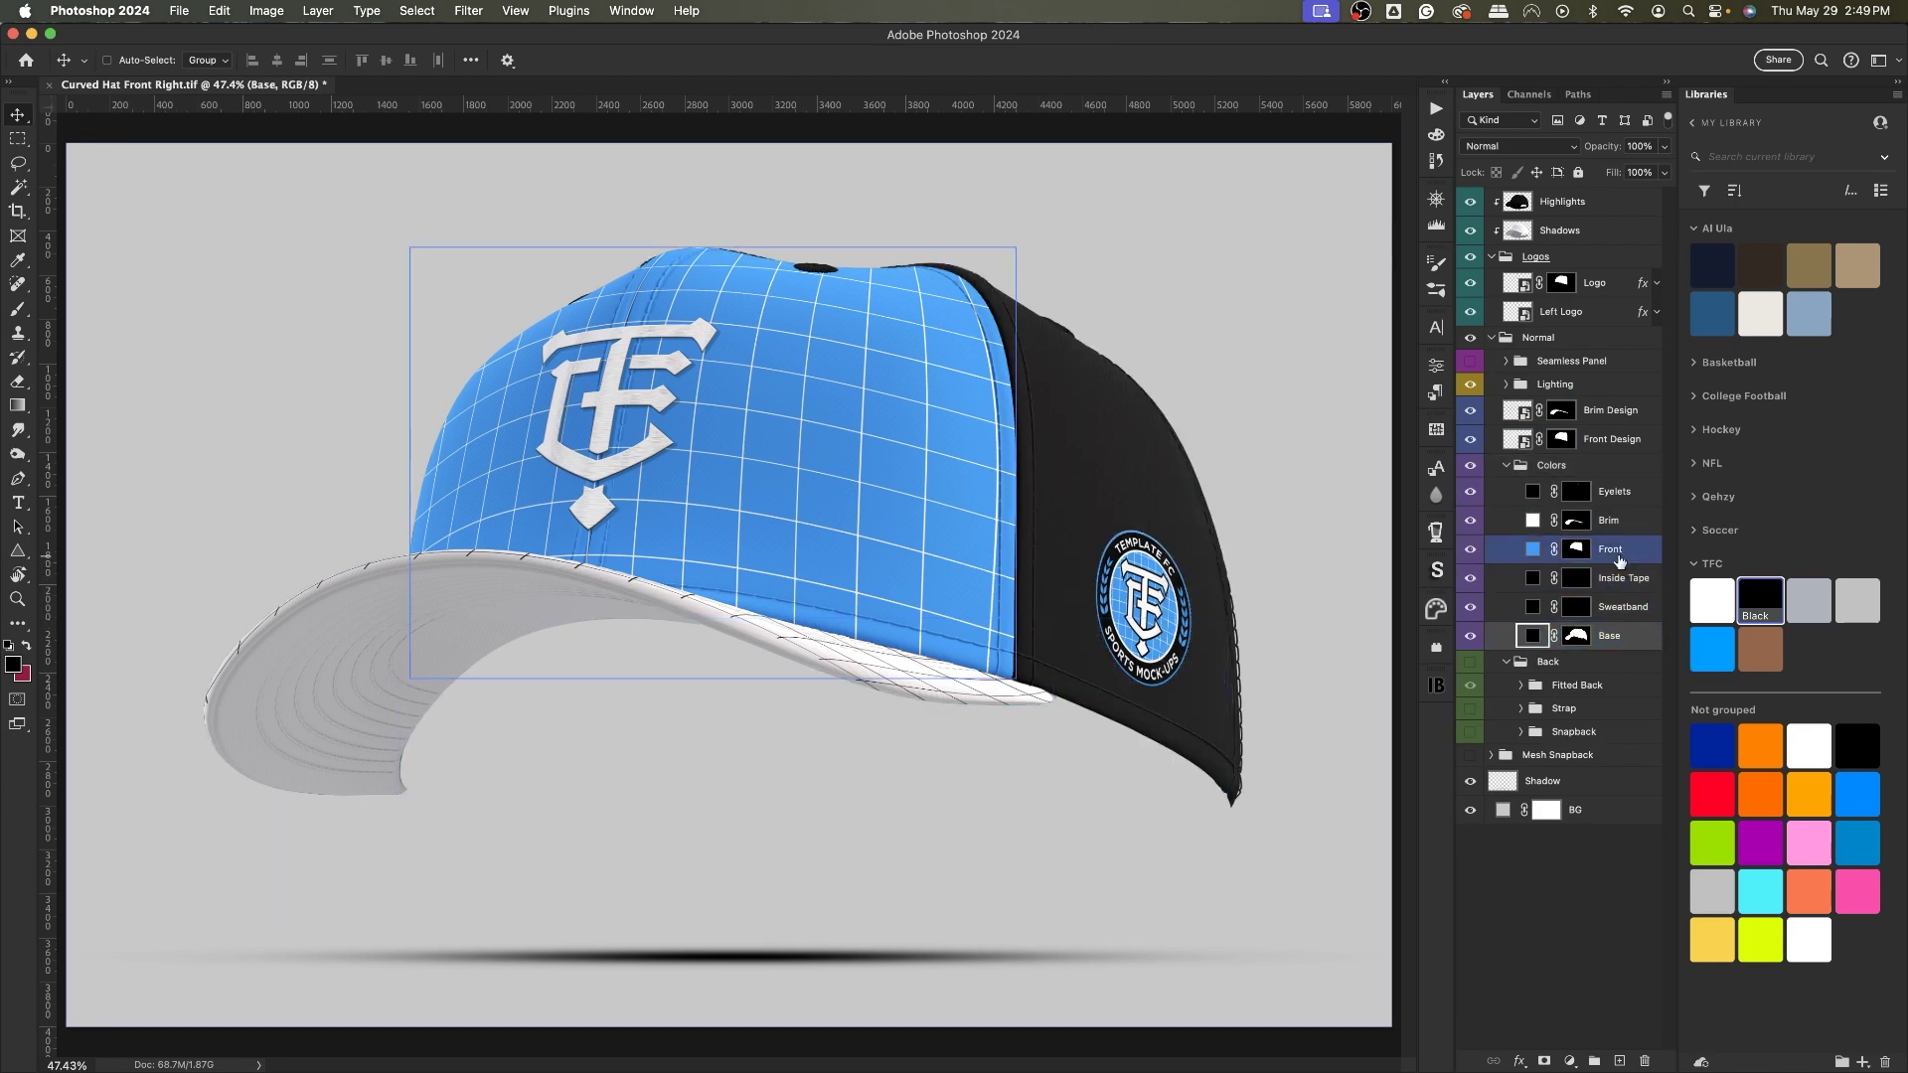
{"action": "left_click", "coordinate": [1768, 606]}
{"action": "left_click", "coordinate": [1610, 520]}
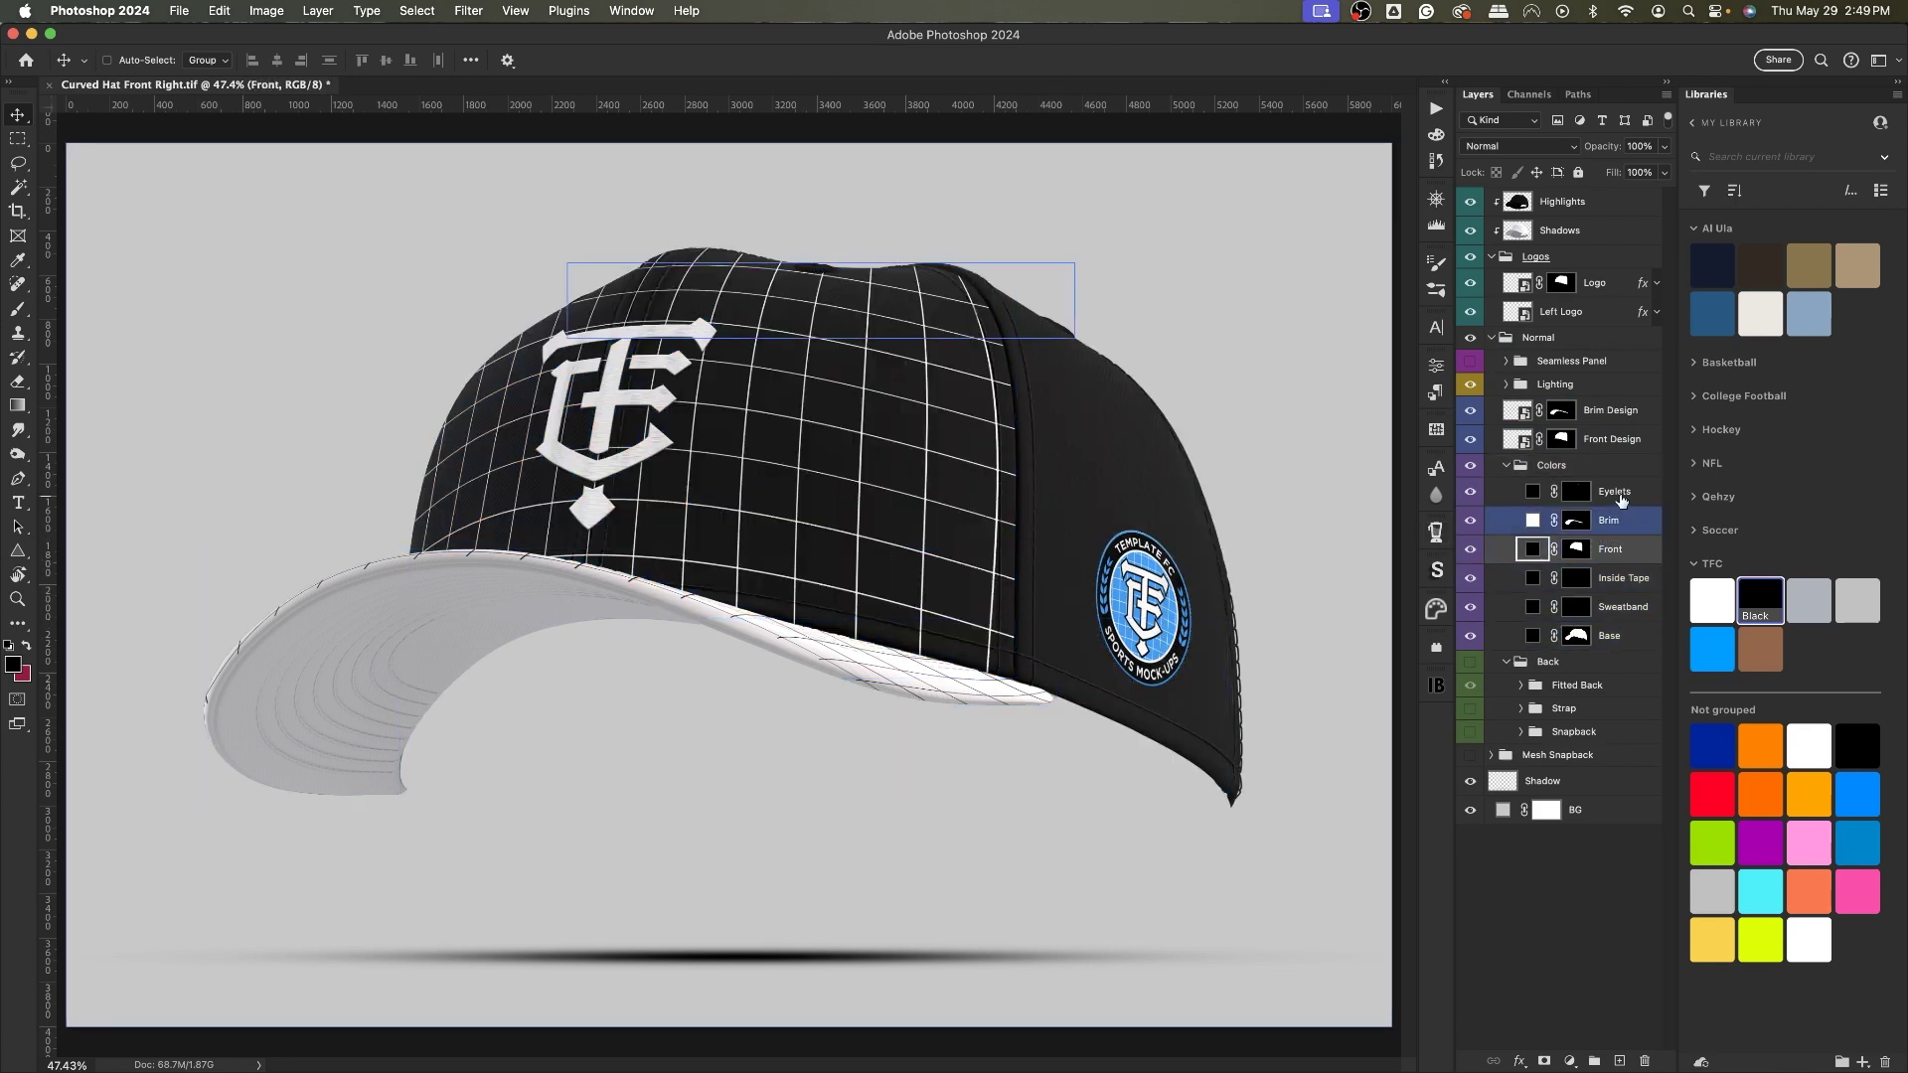
{"action": "left_click_drag", "start_coordinate": [1708, 647], "coordinate": [1610, 491]}
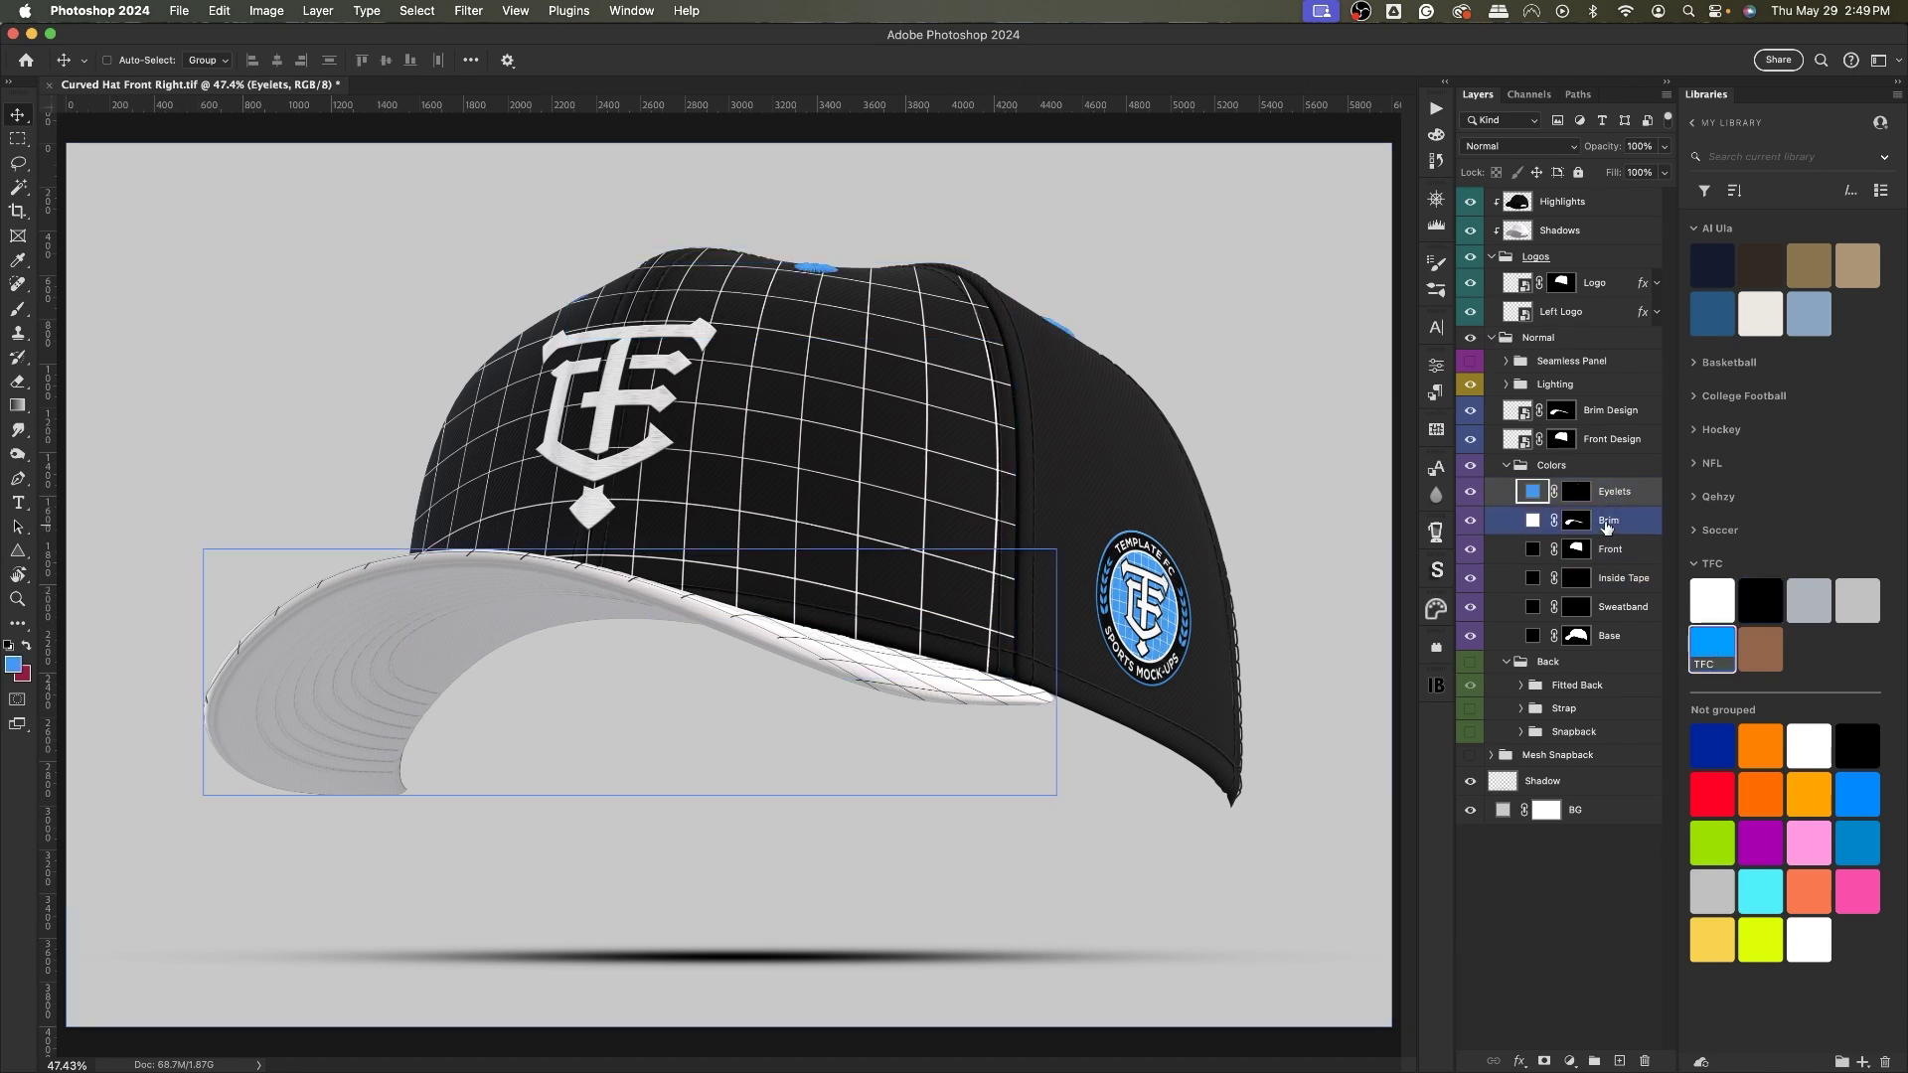
{"action": "left_click", "coordinate": [1708, 648]}
{"action": "left_click_drag", "start_coordinate": [1708, 648], "coordinate": [1514, 431]}
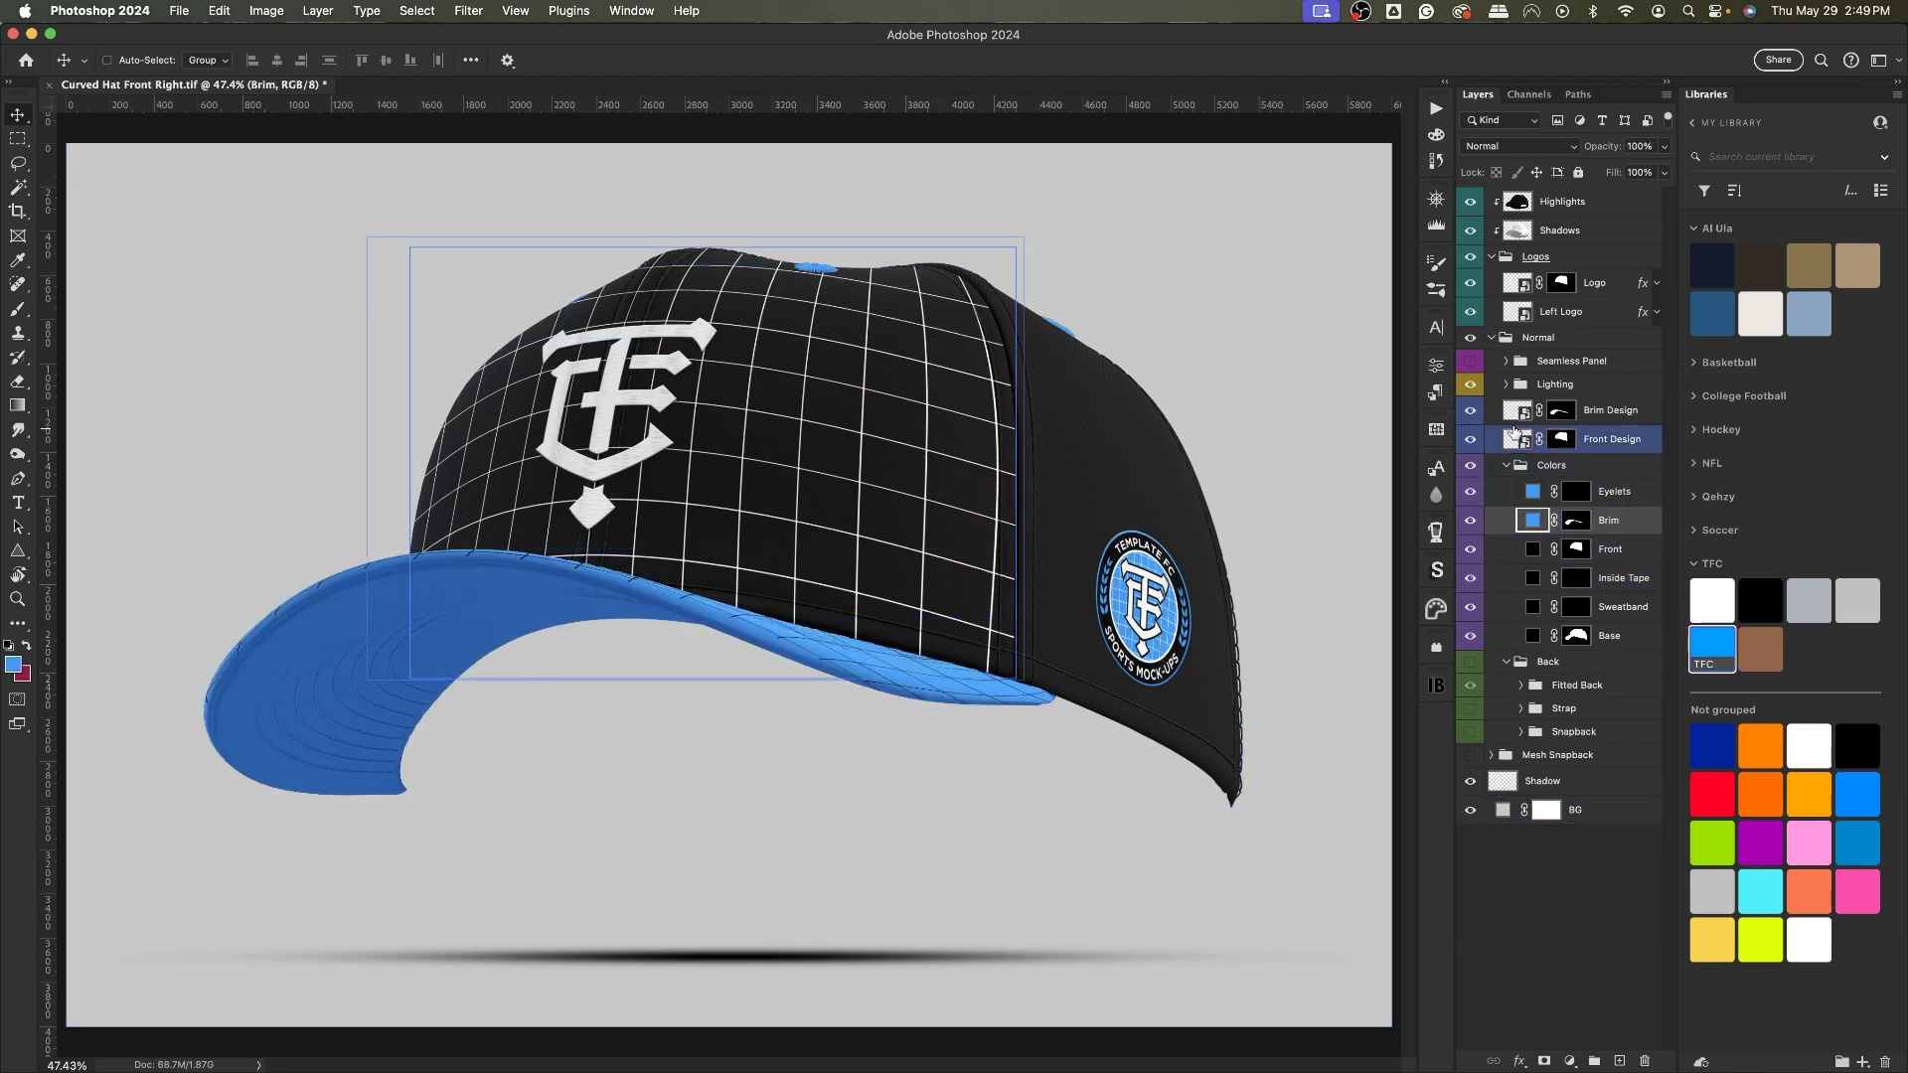
{"action": "left_click", "coordinate": [1472, 439]}
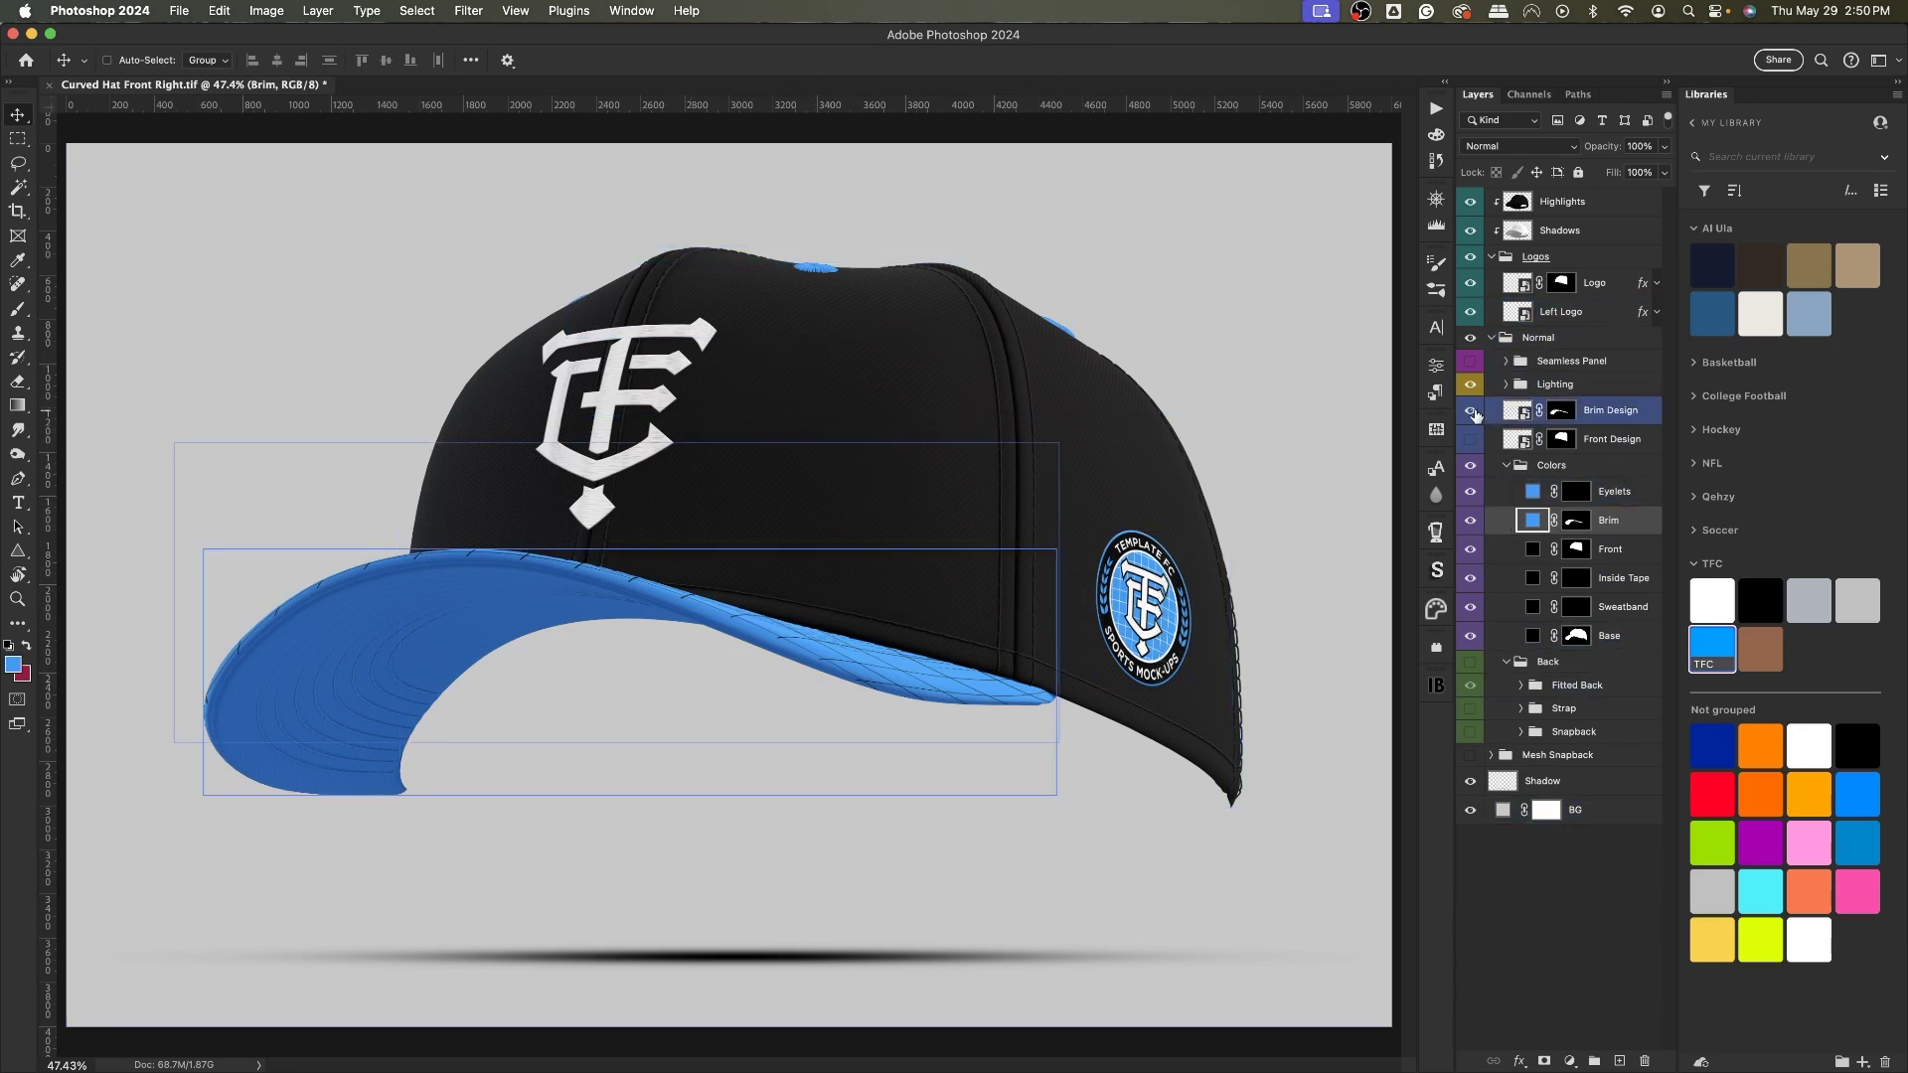
{"action": "left_click", "coordinate": [1471, 410]}
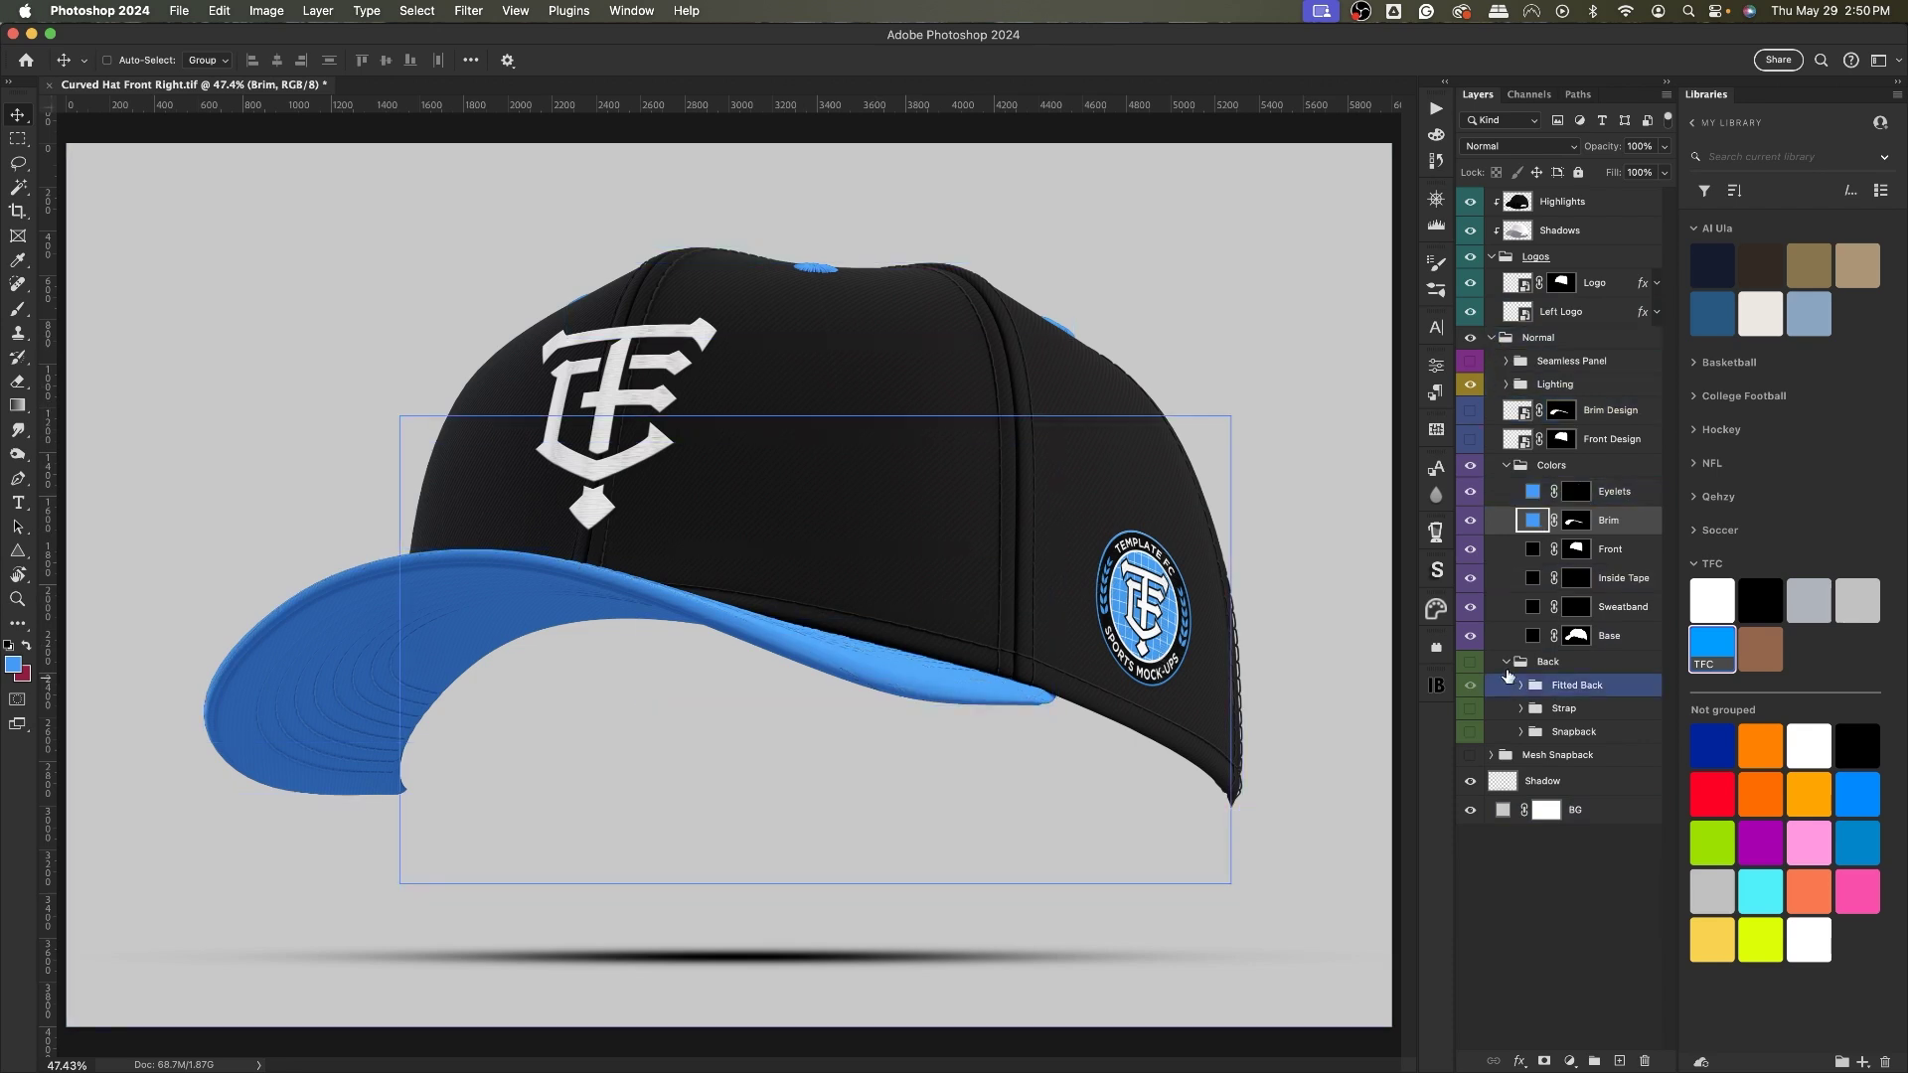
Step: Show the Back group and compare the Fitted Back, Strap and Snapback closures
{"action": "left_click", "coordinate": [1469, 662]}
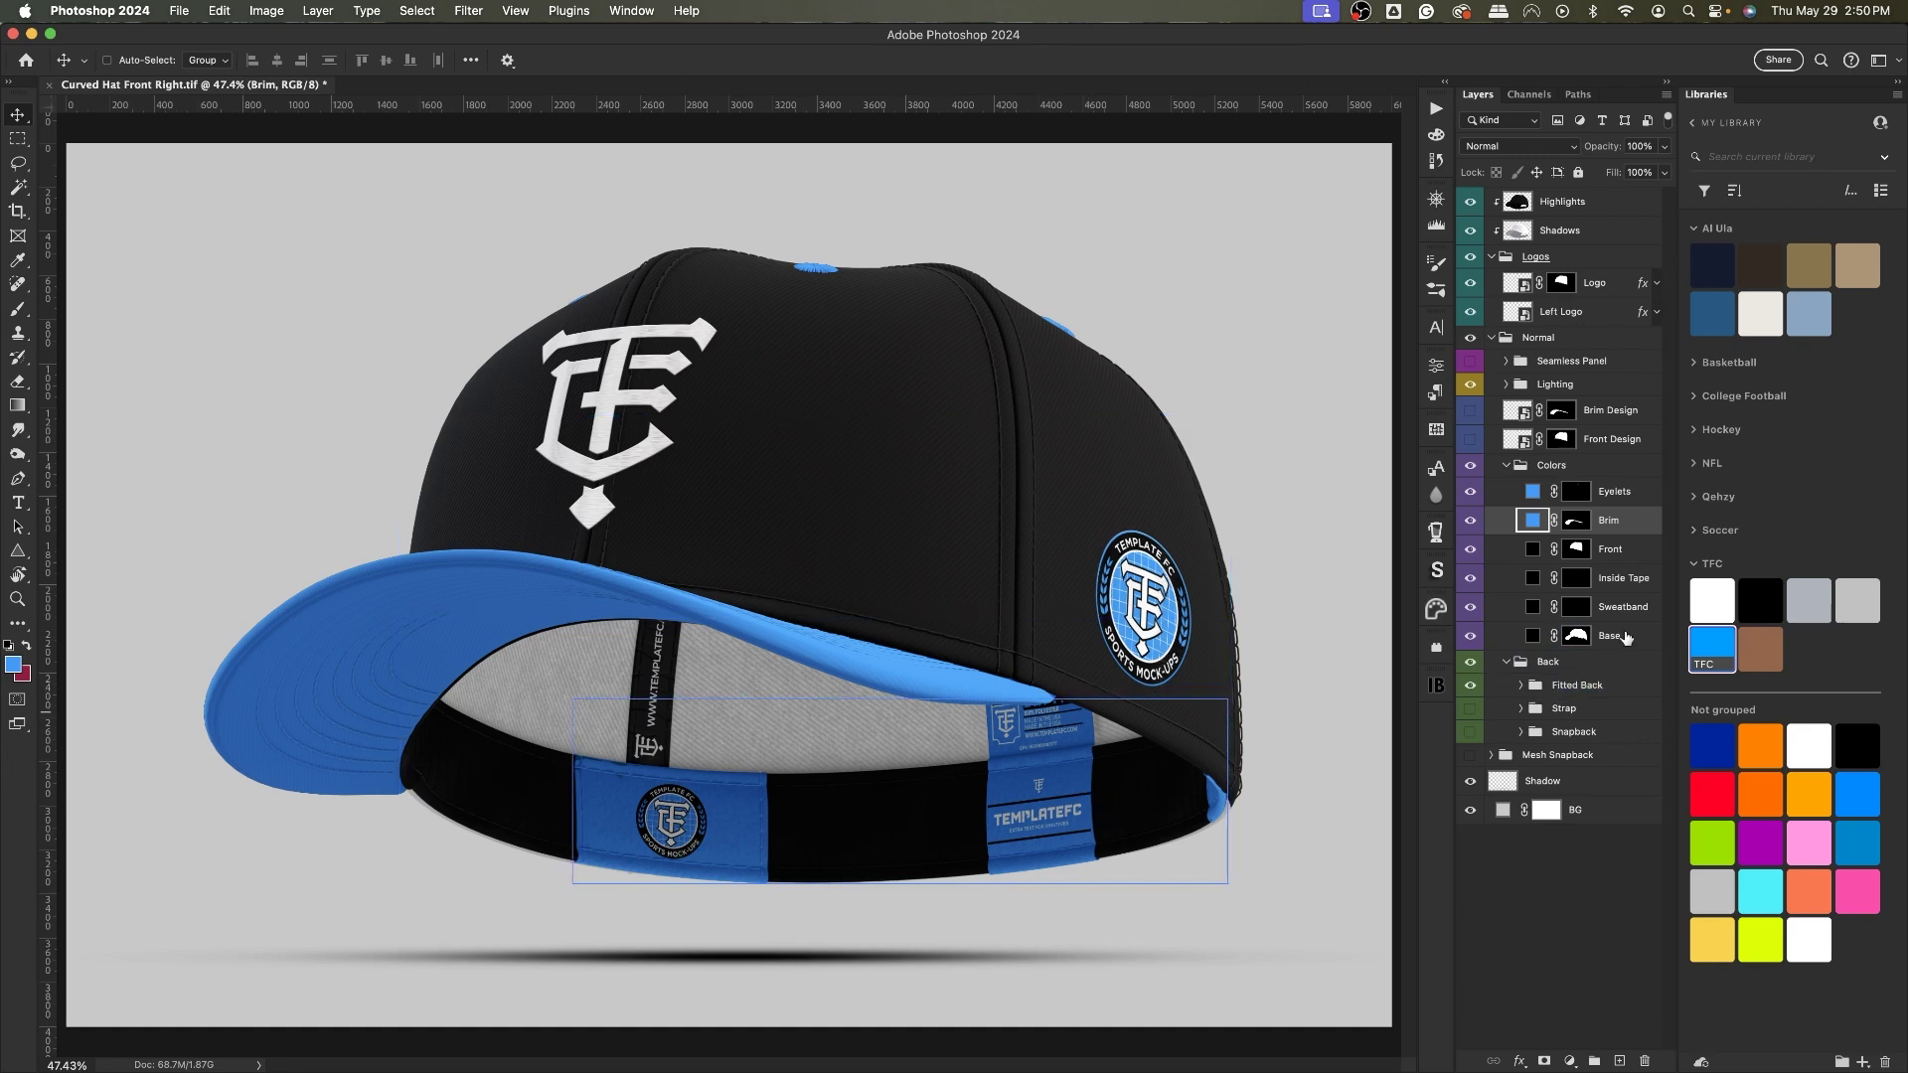
{"action": "left_click", "coordinate": [1469, 684]}
{"action": "left_click", "coordinate": [1469, 709]}
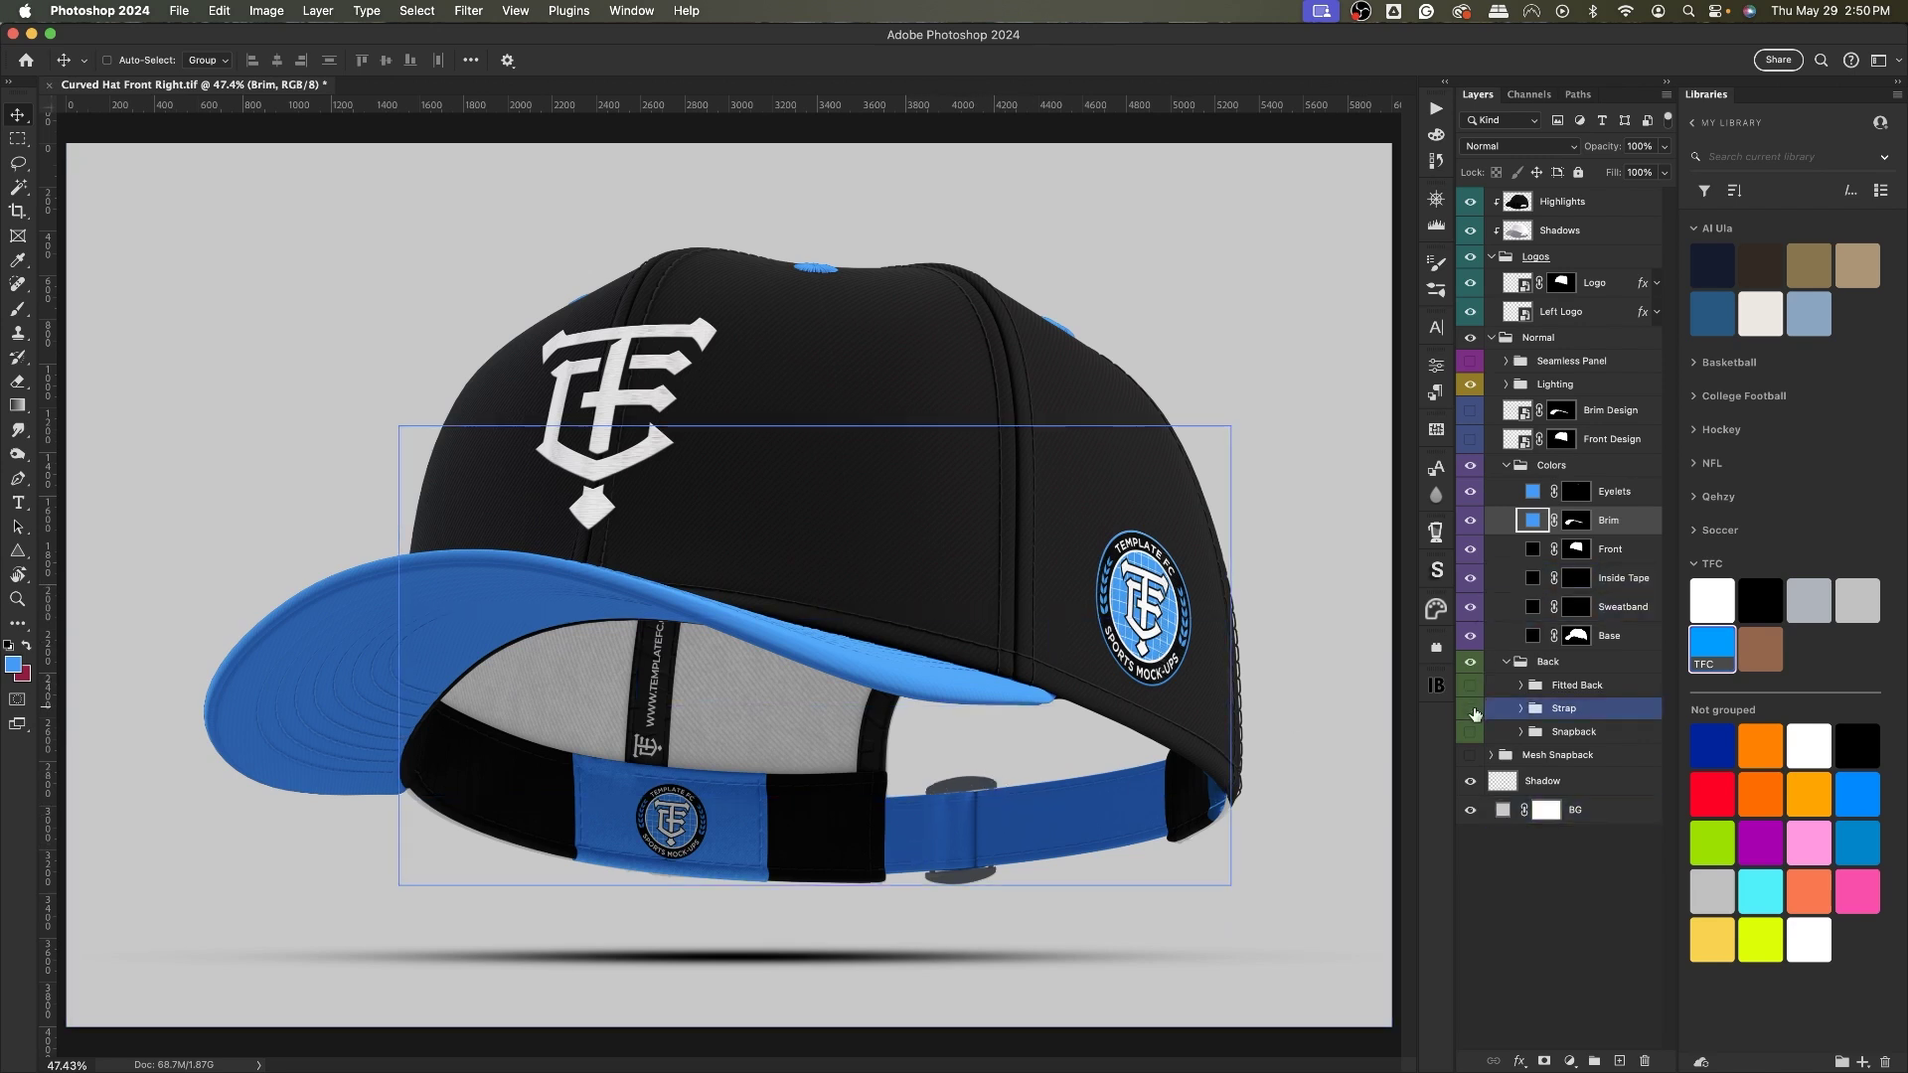
{"action": "left_click", "coordinate": [1470, 709]}
{"action": "left_click", "coordinate": [1469, 731]}
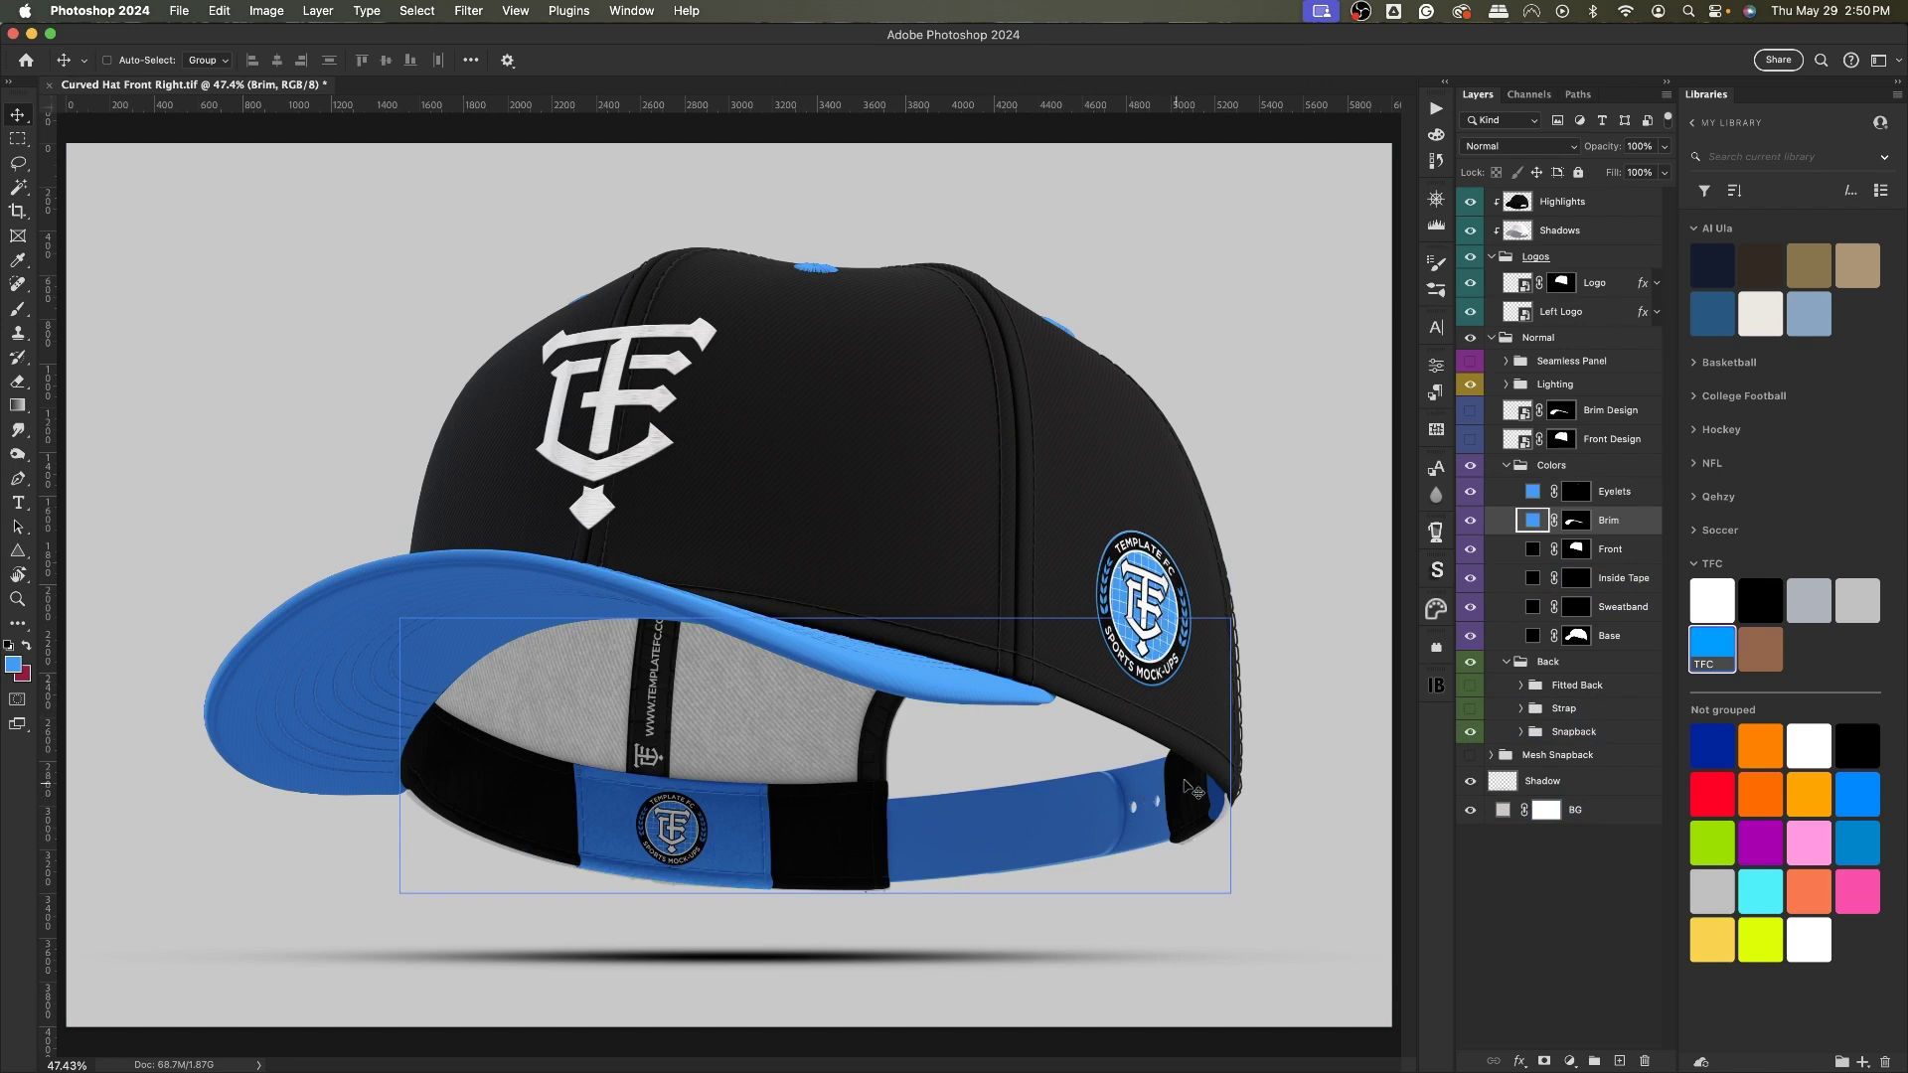
{"action": "left_click", "coordinate": [1469, 731]}
{"action": "left_click", "coordinate": [1470, 731]}
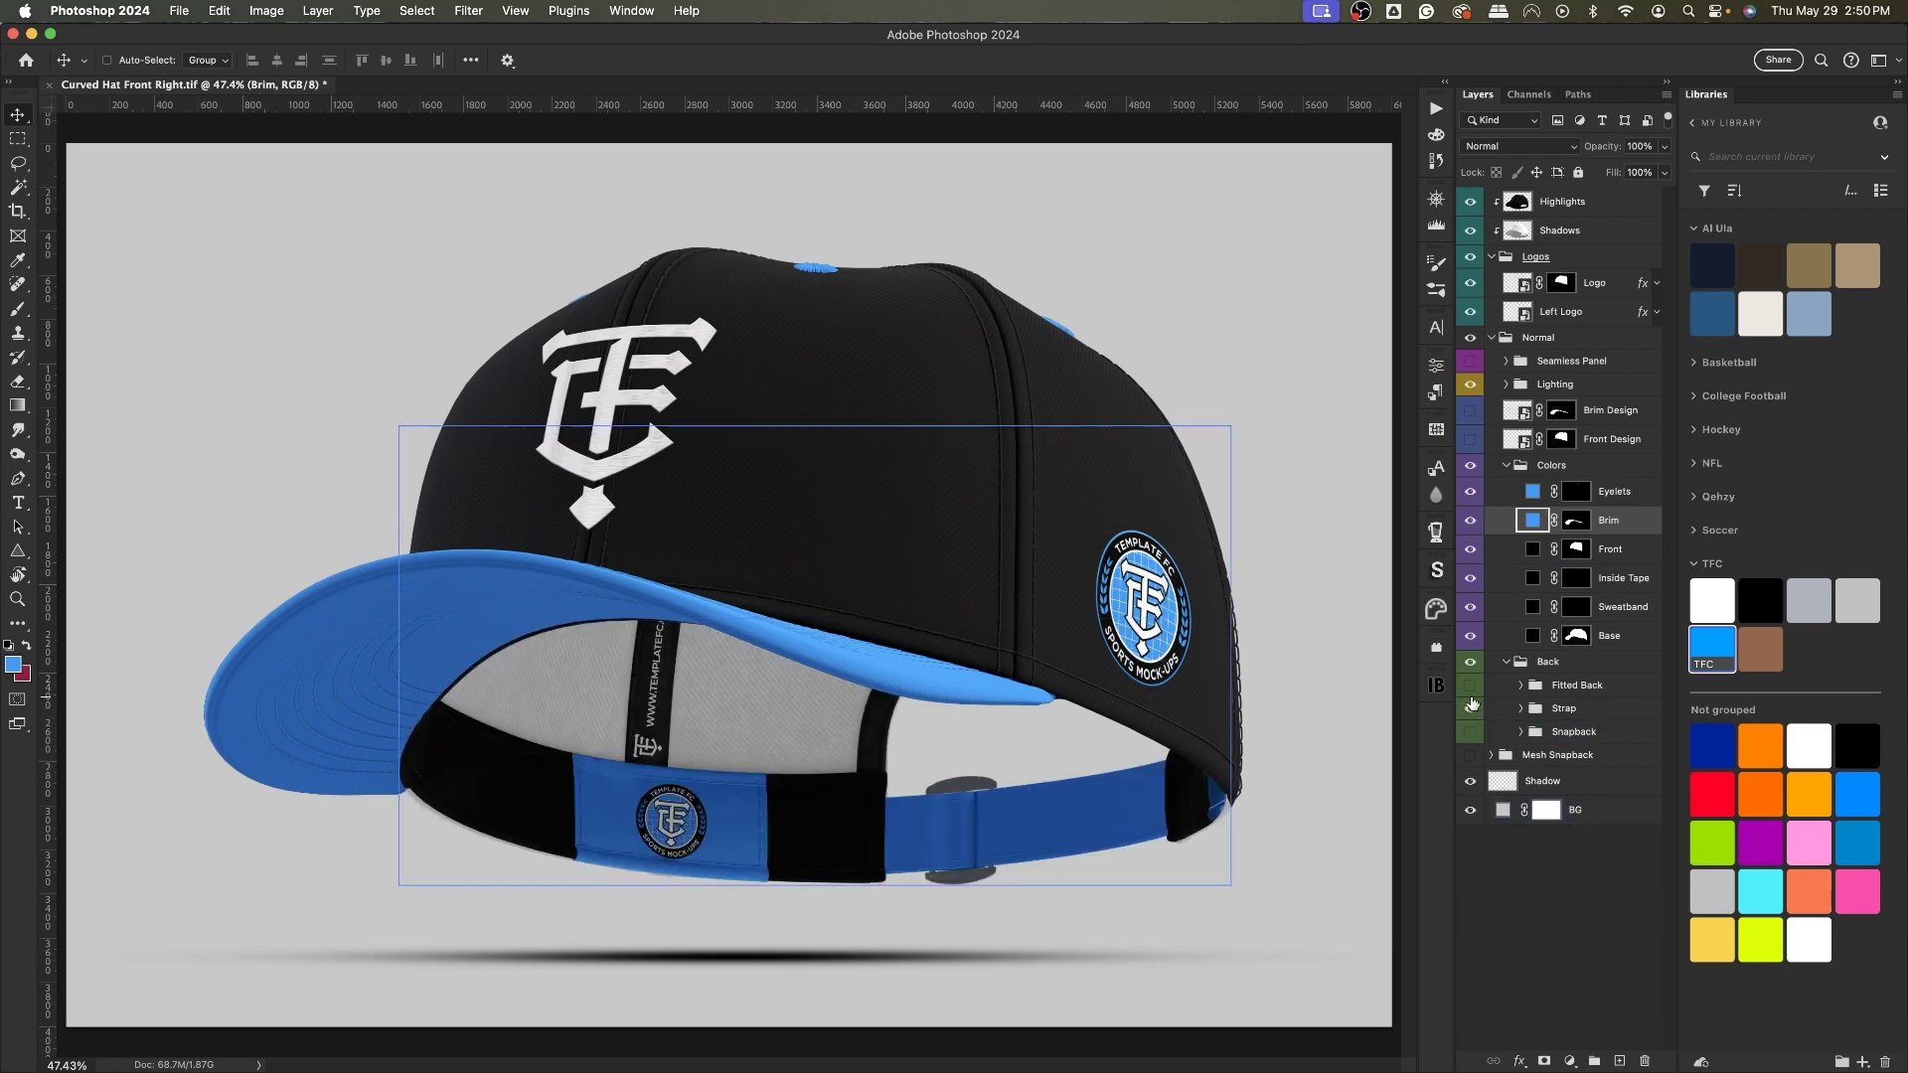
Step: Cycle again through the fitted, strap and snapback backs, ending on Fitted Back
{"action": "left_click", "coordinate": [1469, 731]}
{"action": "left_click", "coordinate": [1470, 685]}
{"action": "left_click", "coordinate": [1470, 685]}
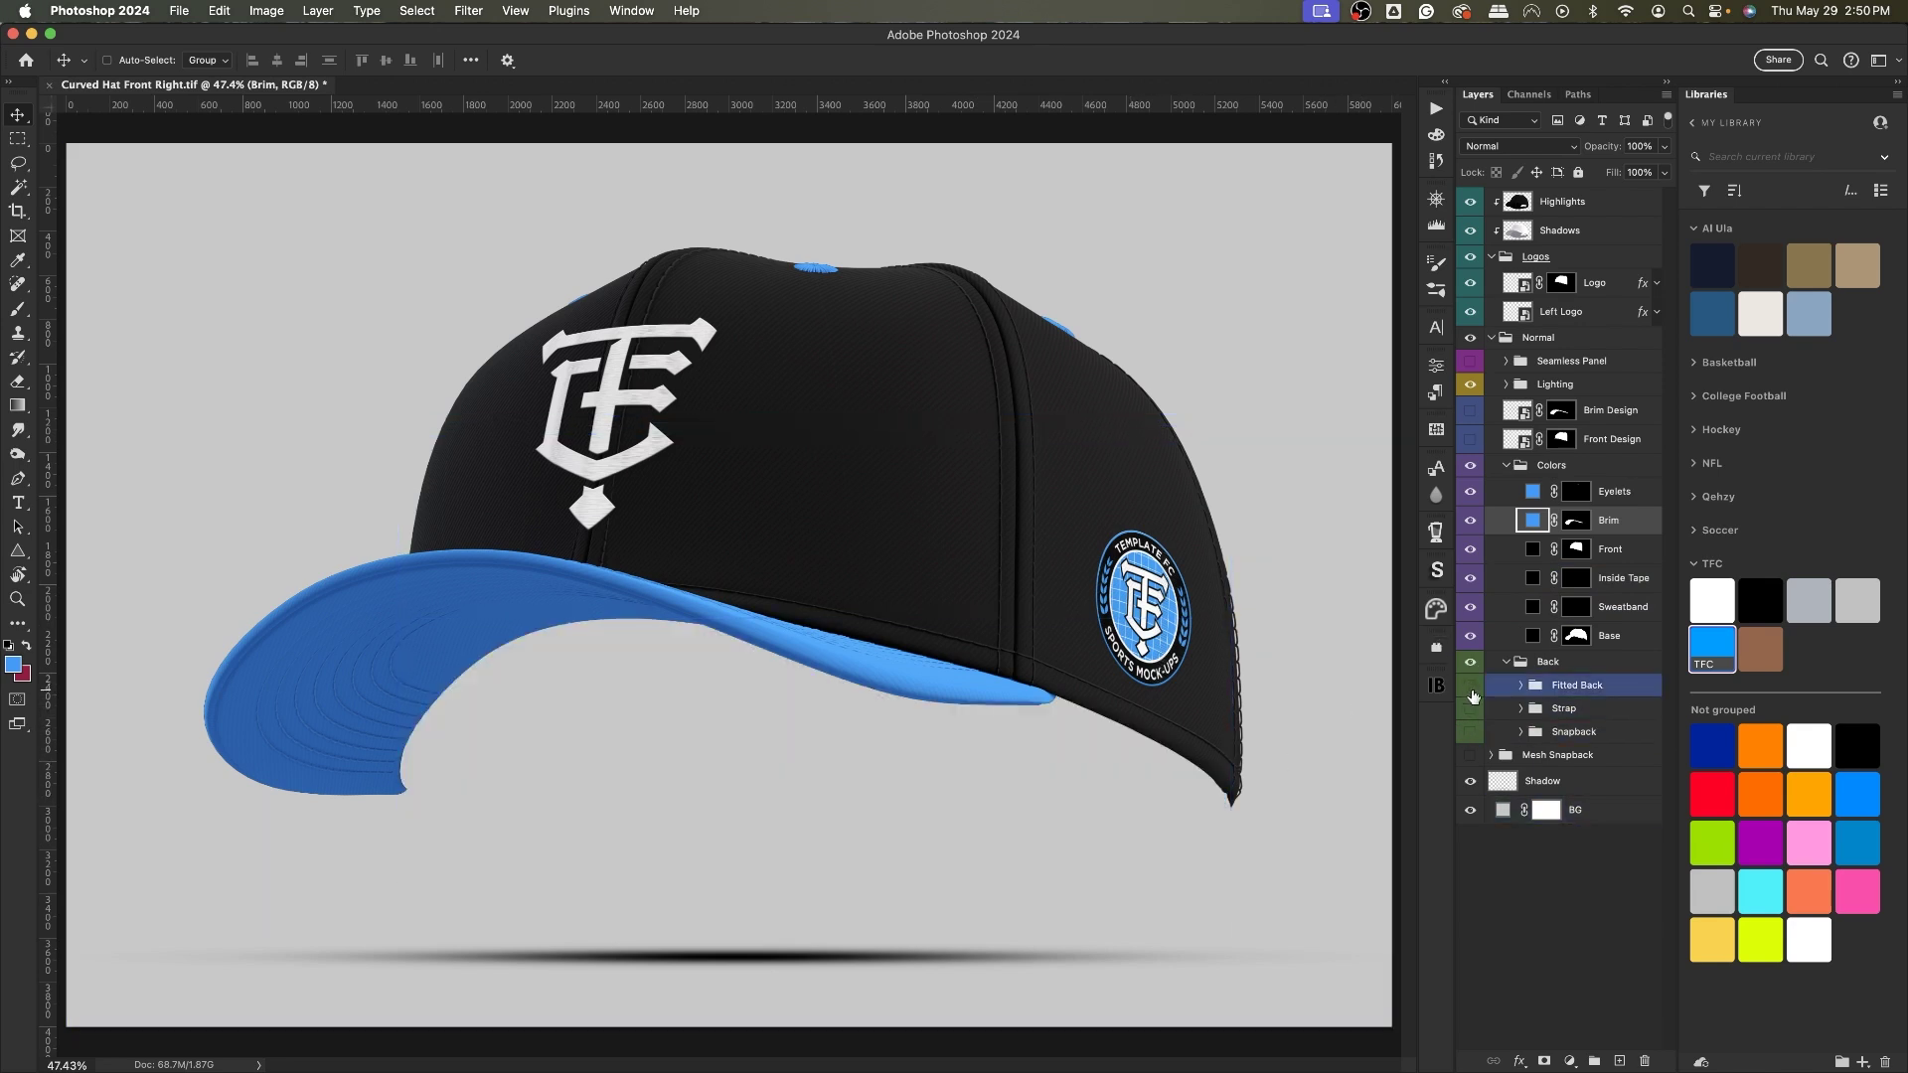
{"action": "left_click", "coordinate": [1471, 709]}
{"action": "left_click", "coordinate": [1471, 708]}
{"action": "left_click", "coordinate": [1470, 732]}
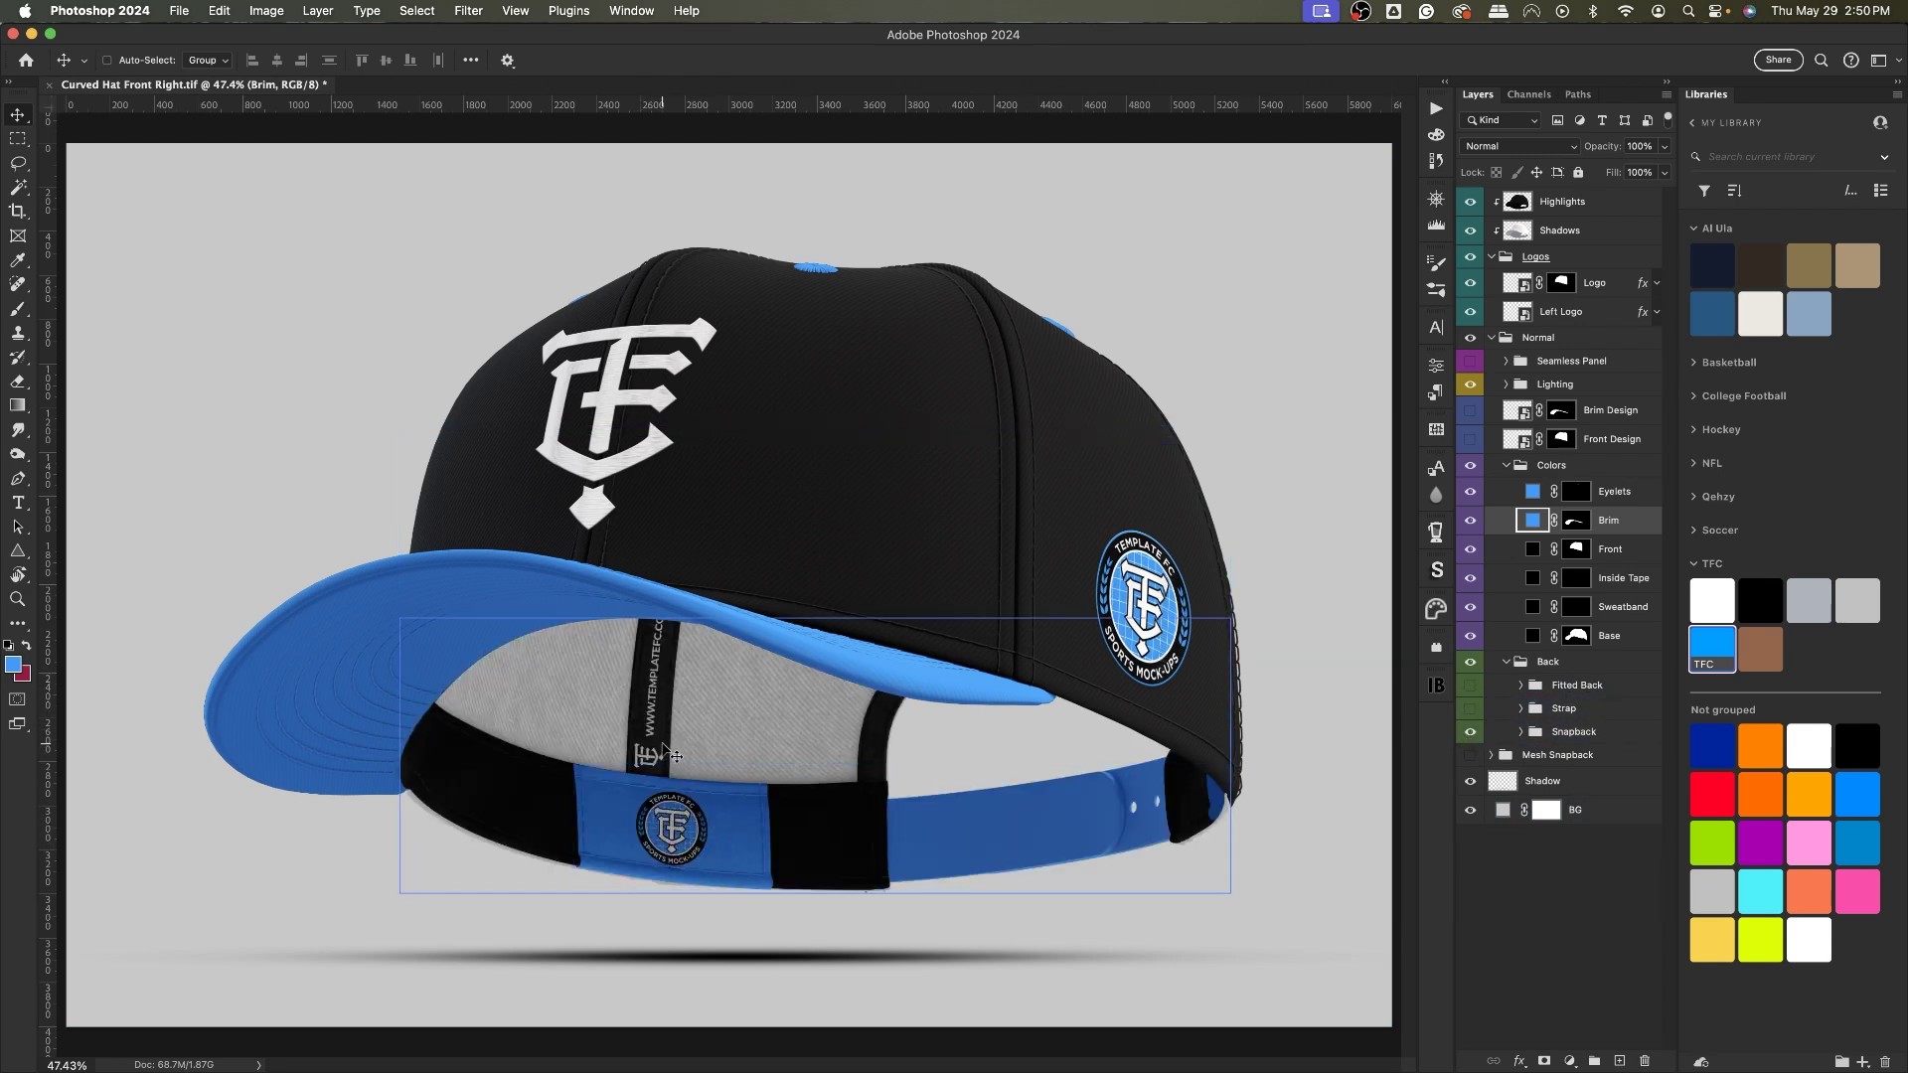
{"action": "left_click", "coordinate": [1470, 731]}
{"action": "left_click", "coordinate": [1471, 708]}
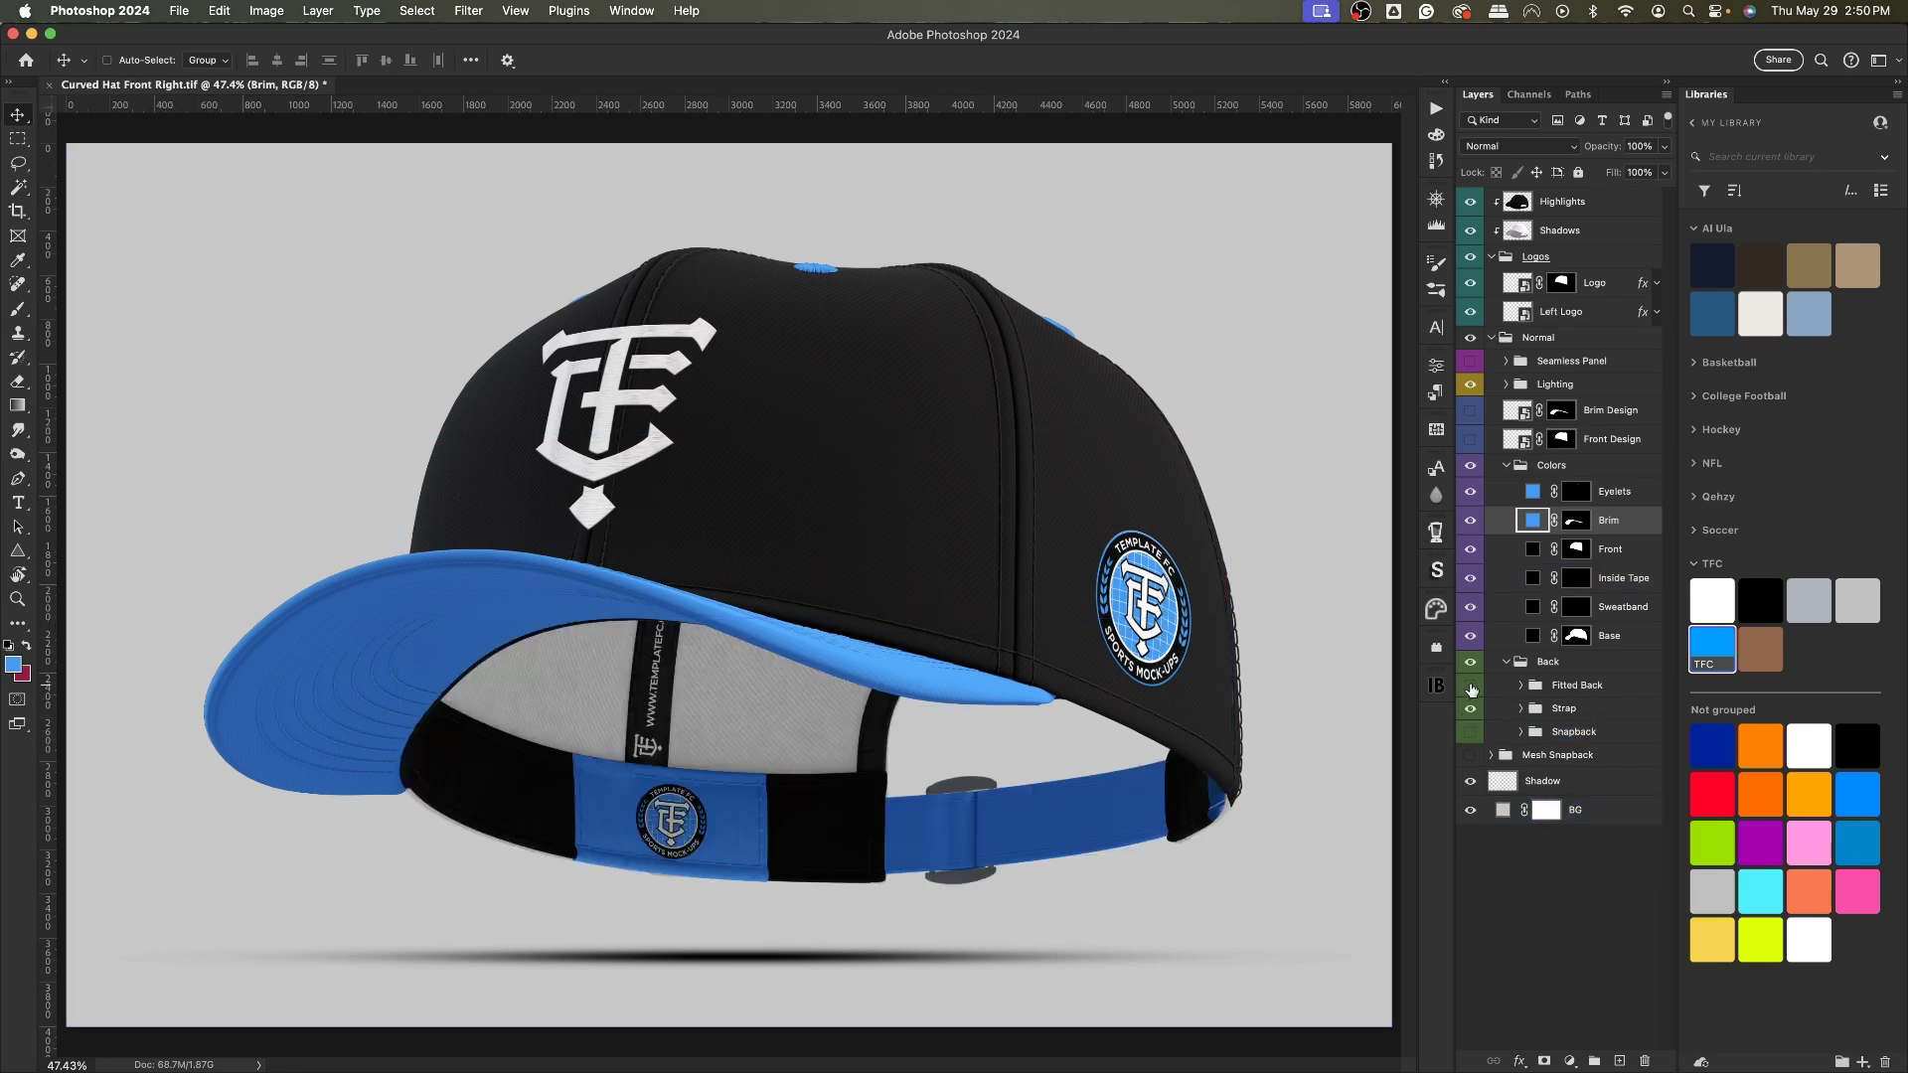
{"action": "left_click", "coordinate": [1471, 709]}
{"action": "left_click", "coordinate": [1469, 684]}
Step: Expand the Fitted Back group and hide its blue Label layers
{"action": "left_click", "coordinate": [1521, 687]}
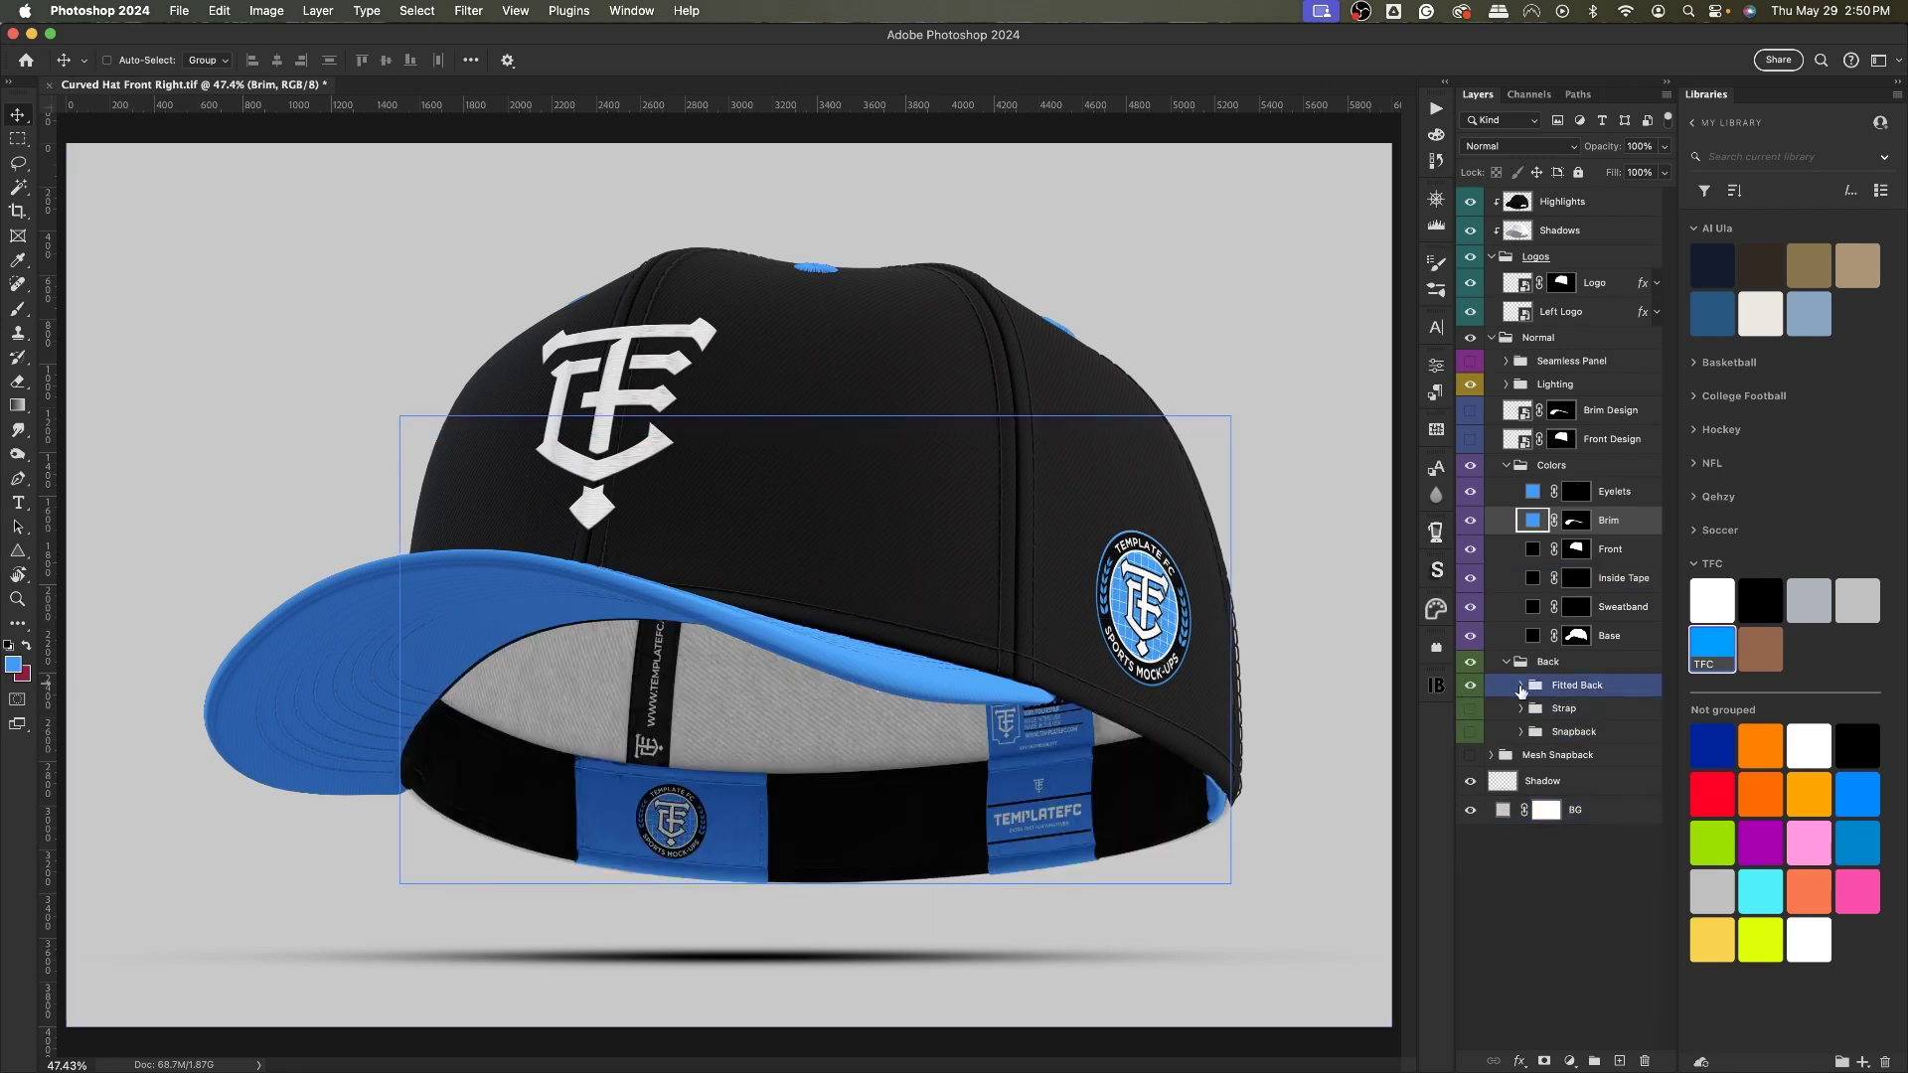
{"action": "left_click", "coordinate": [1520, 685]}
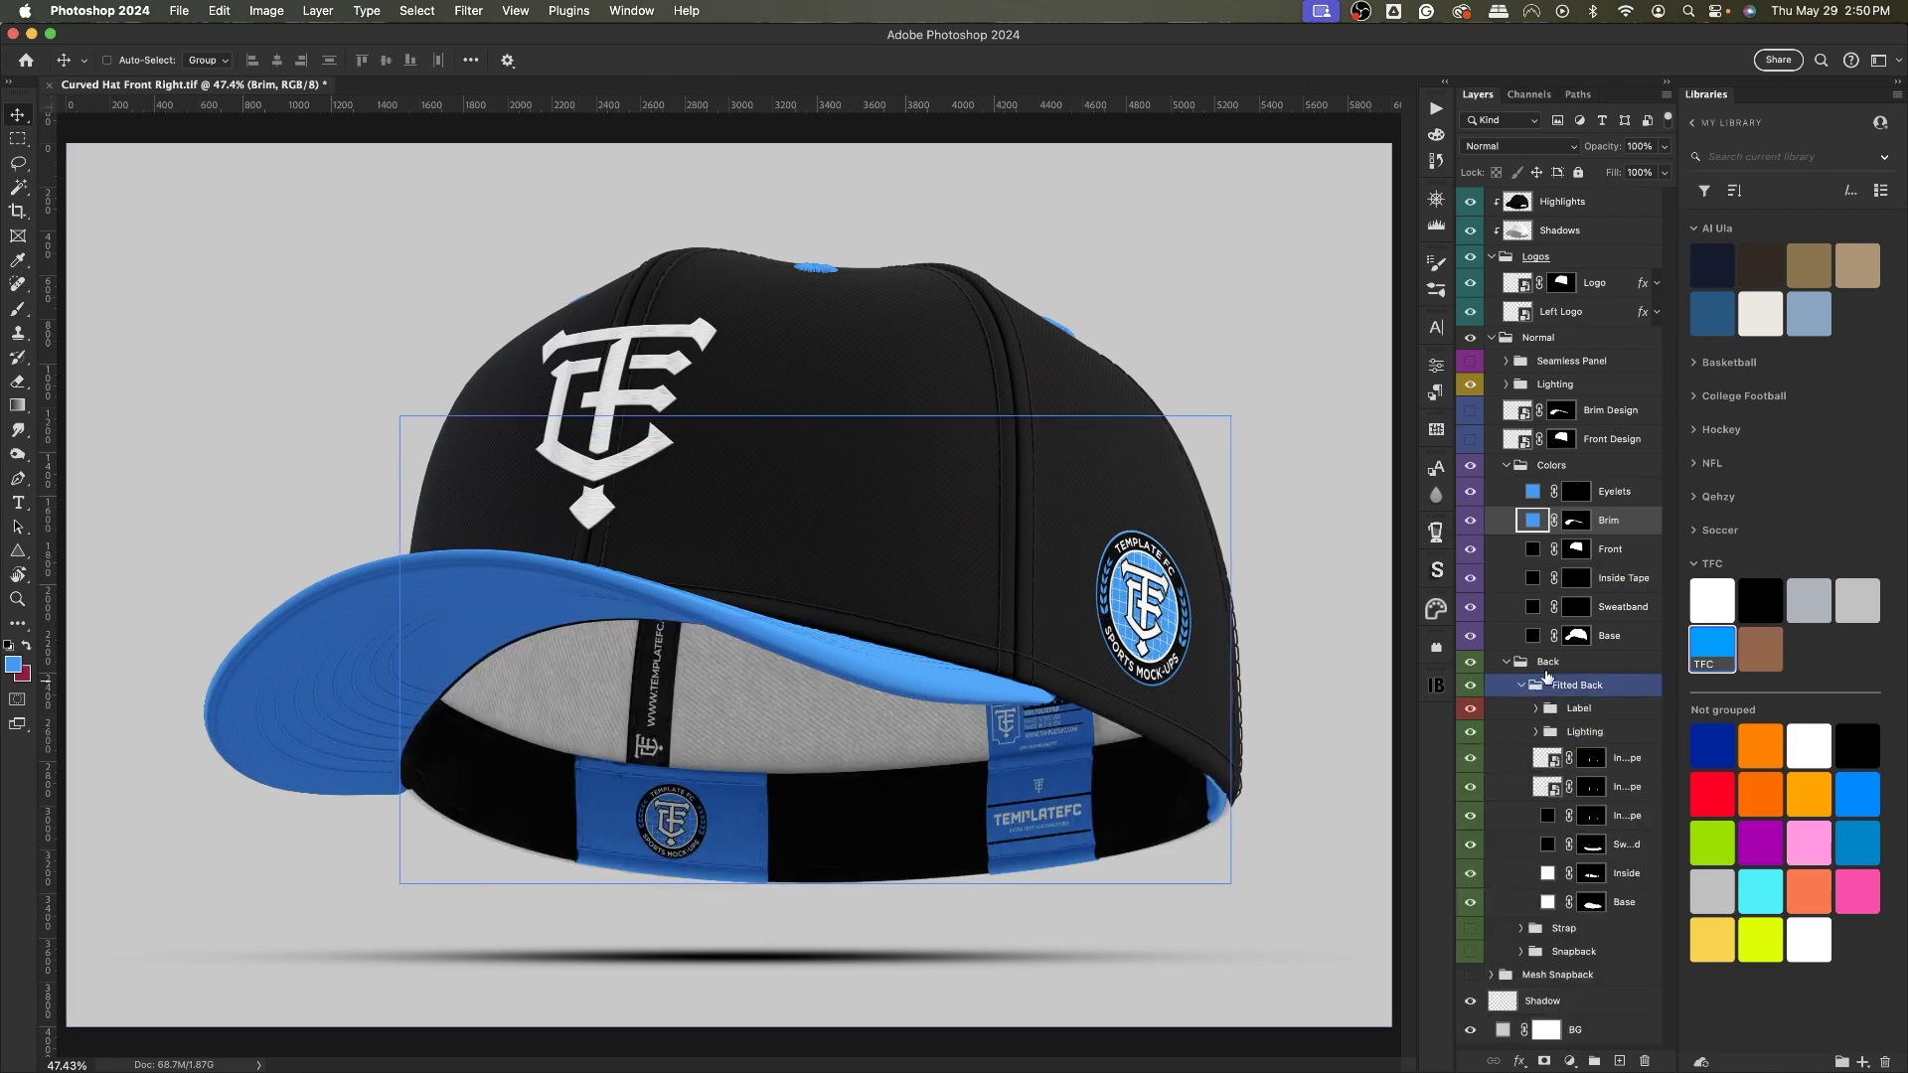
{"action": "left_click", "coordinate": [1575, 709]}
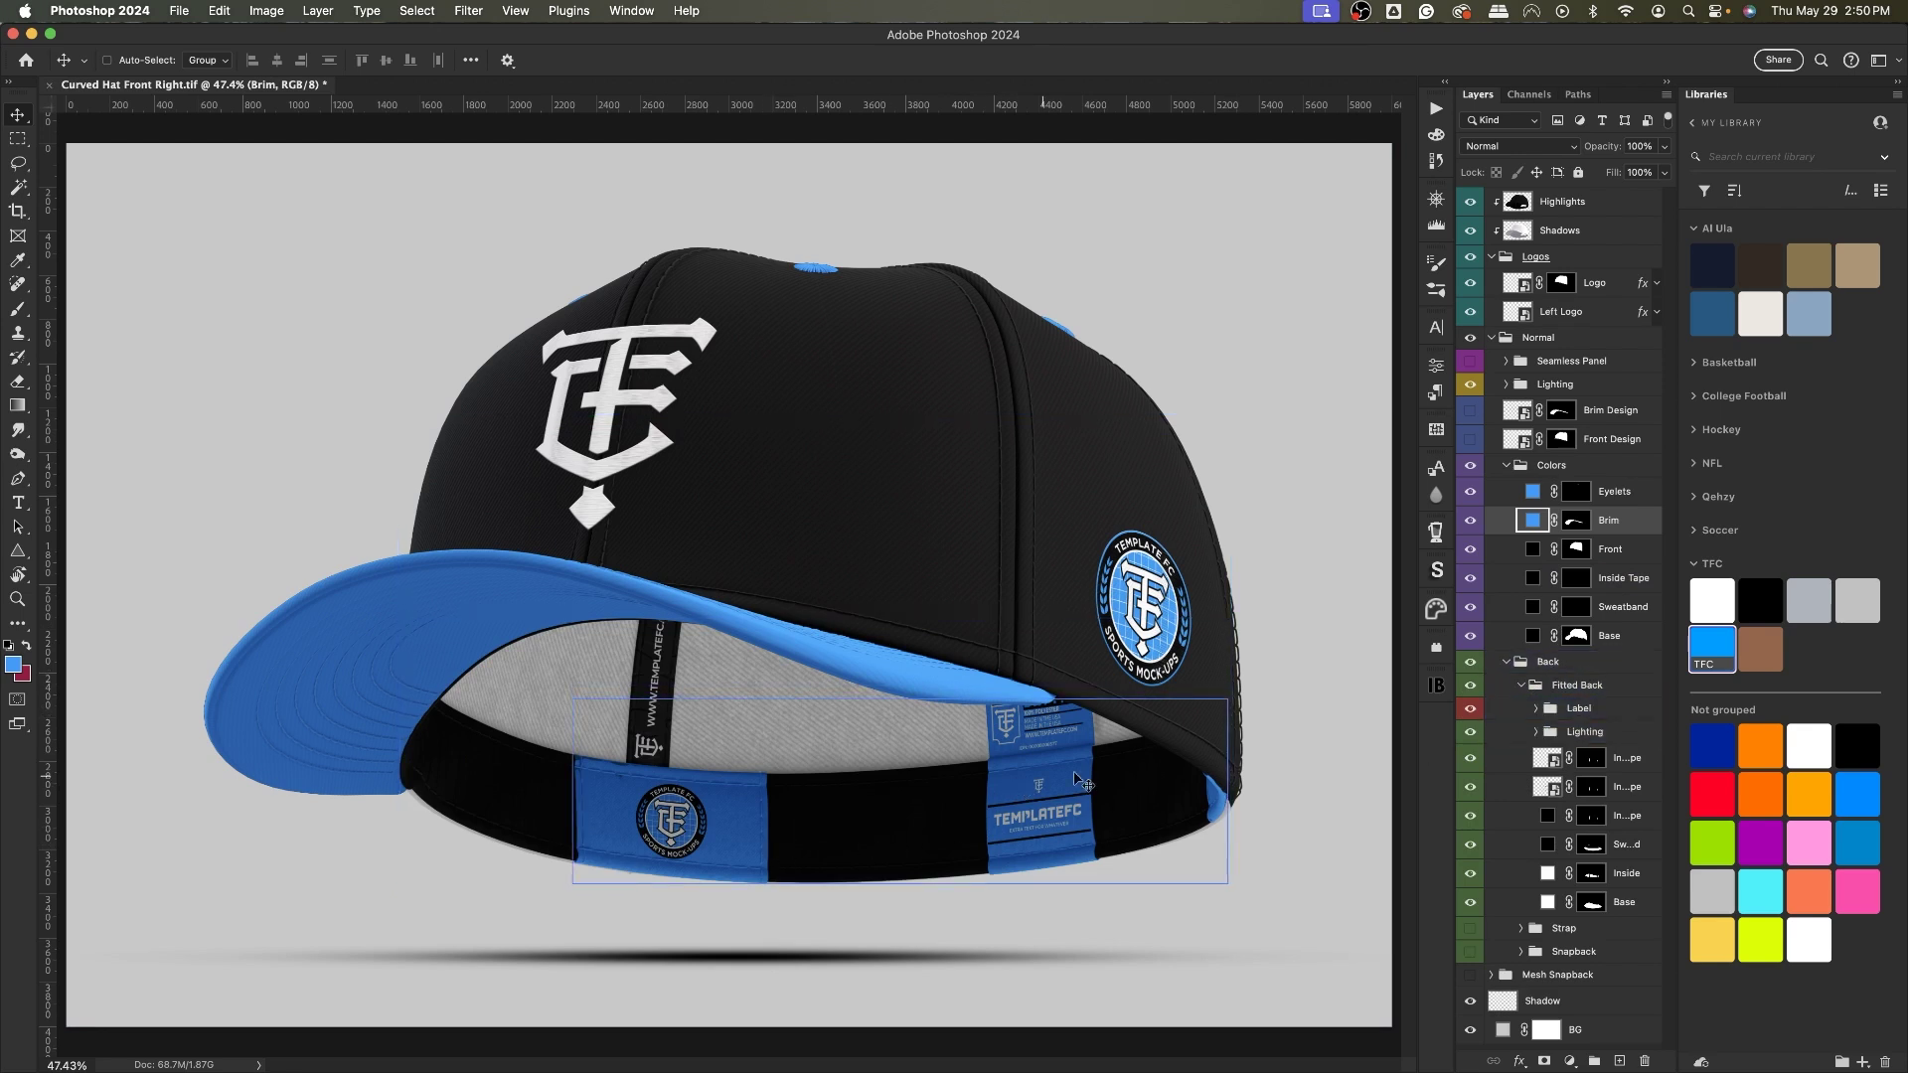
{"action": "key", "text": "super+comma"}
{"action": "left_click", "coordinate": [1178, 868], "text": "super"}
{"action": "left_click", "coordinate": [932, 759], "text": "super"}
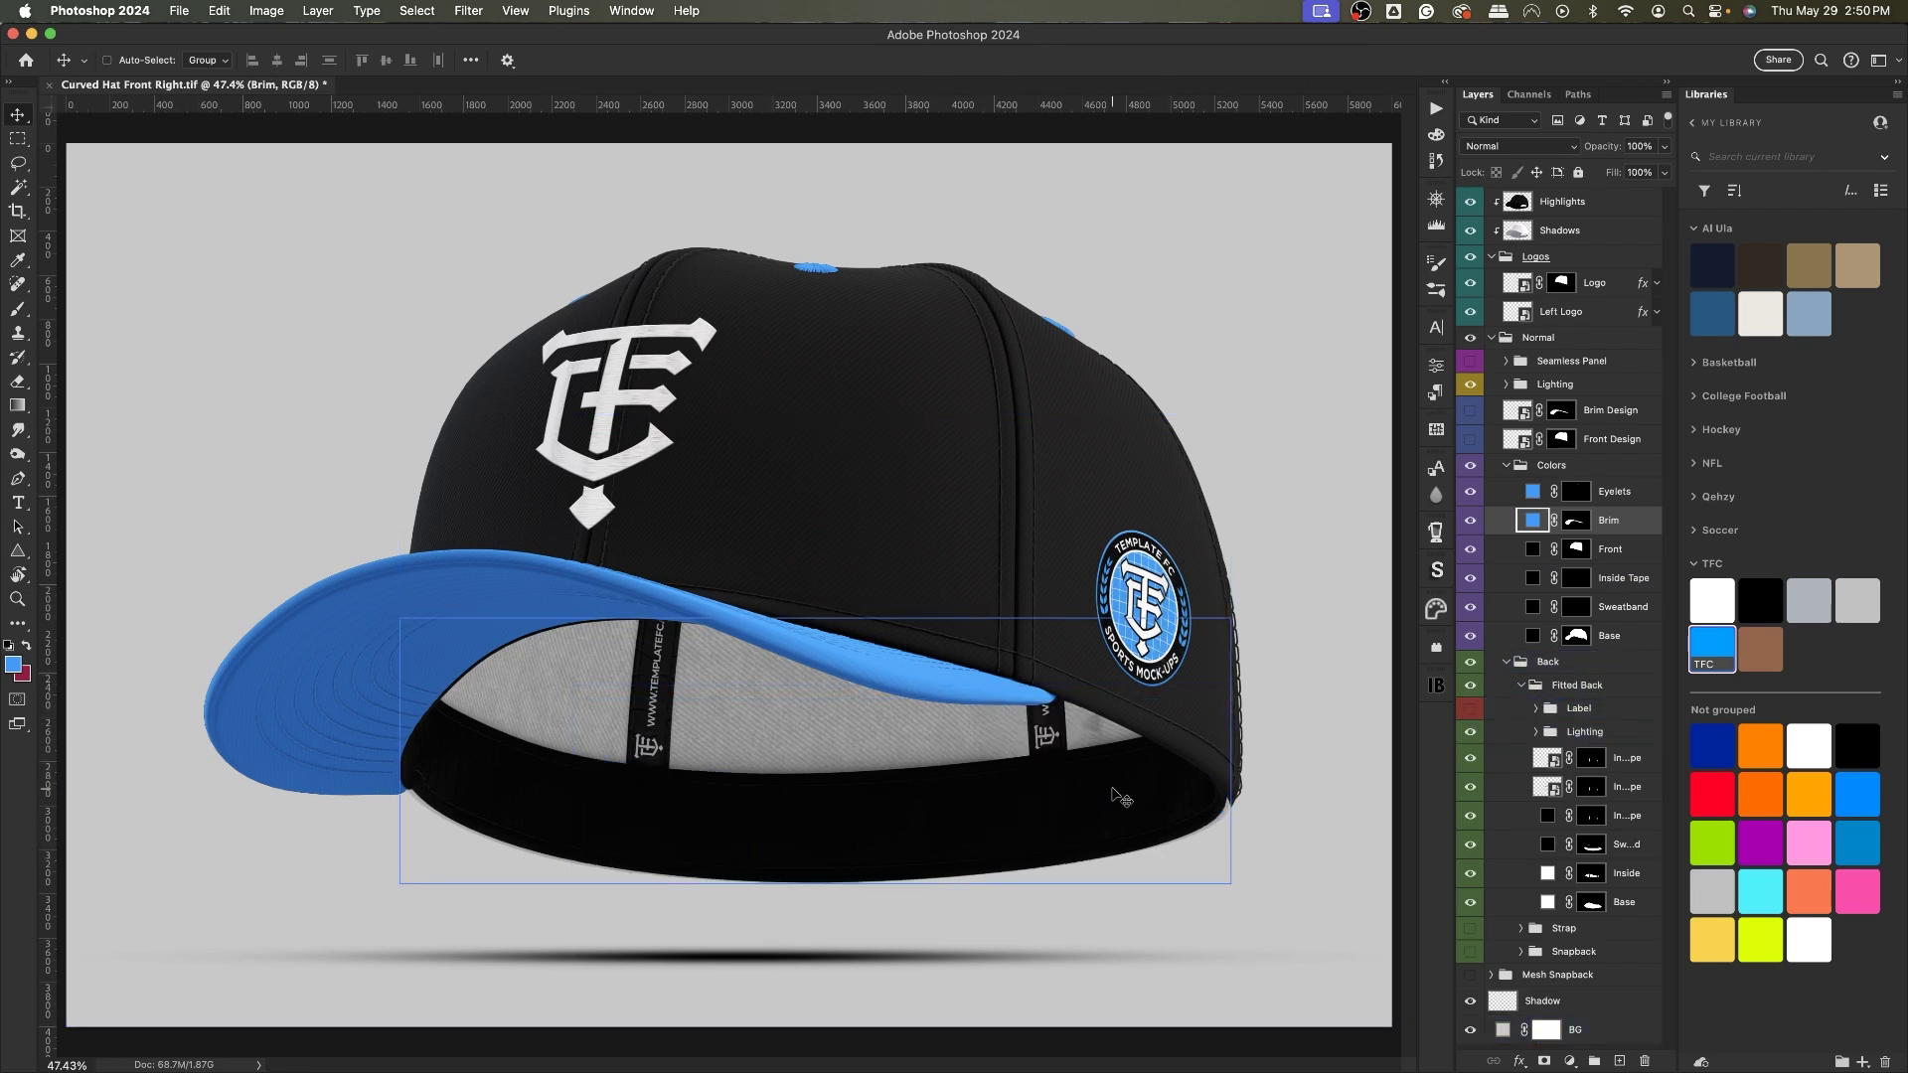
Step: Collapse and hide Fitted Back, then show and select the Strap group
{"action": "left_click", "coordinate": [1514, 684]}
{"action": "left_click", "coordinate": [1470, 684]}
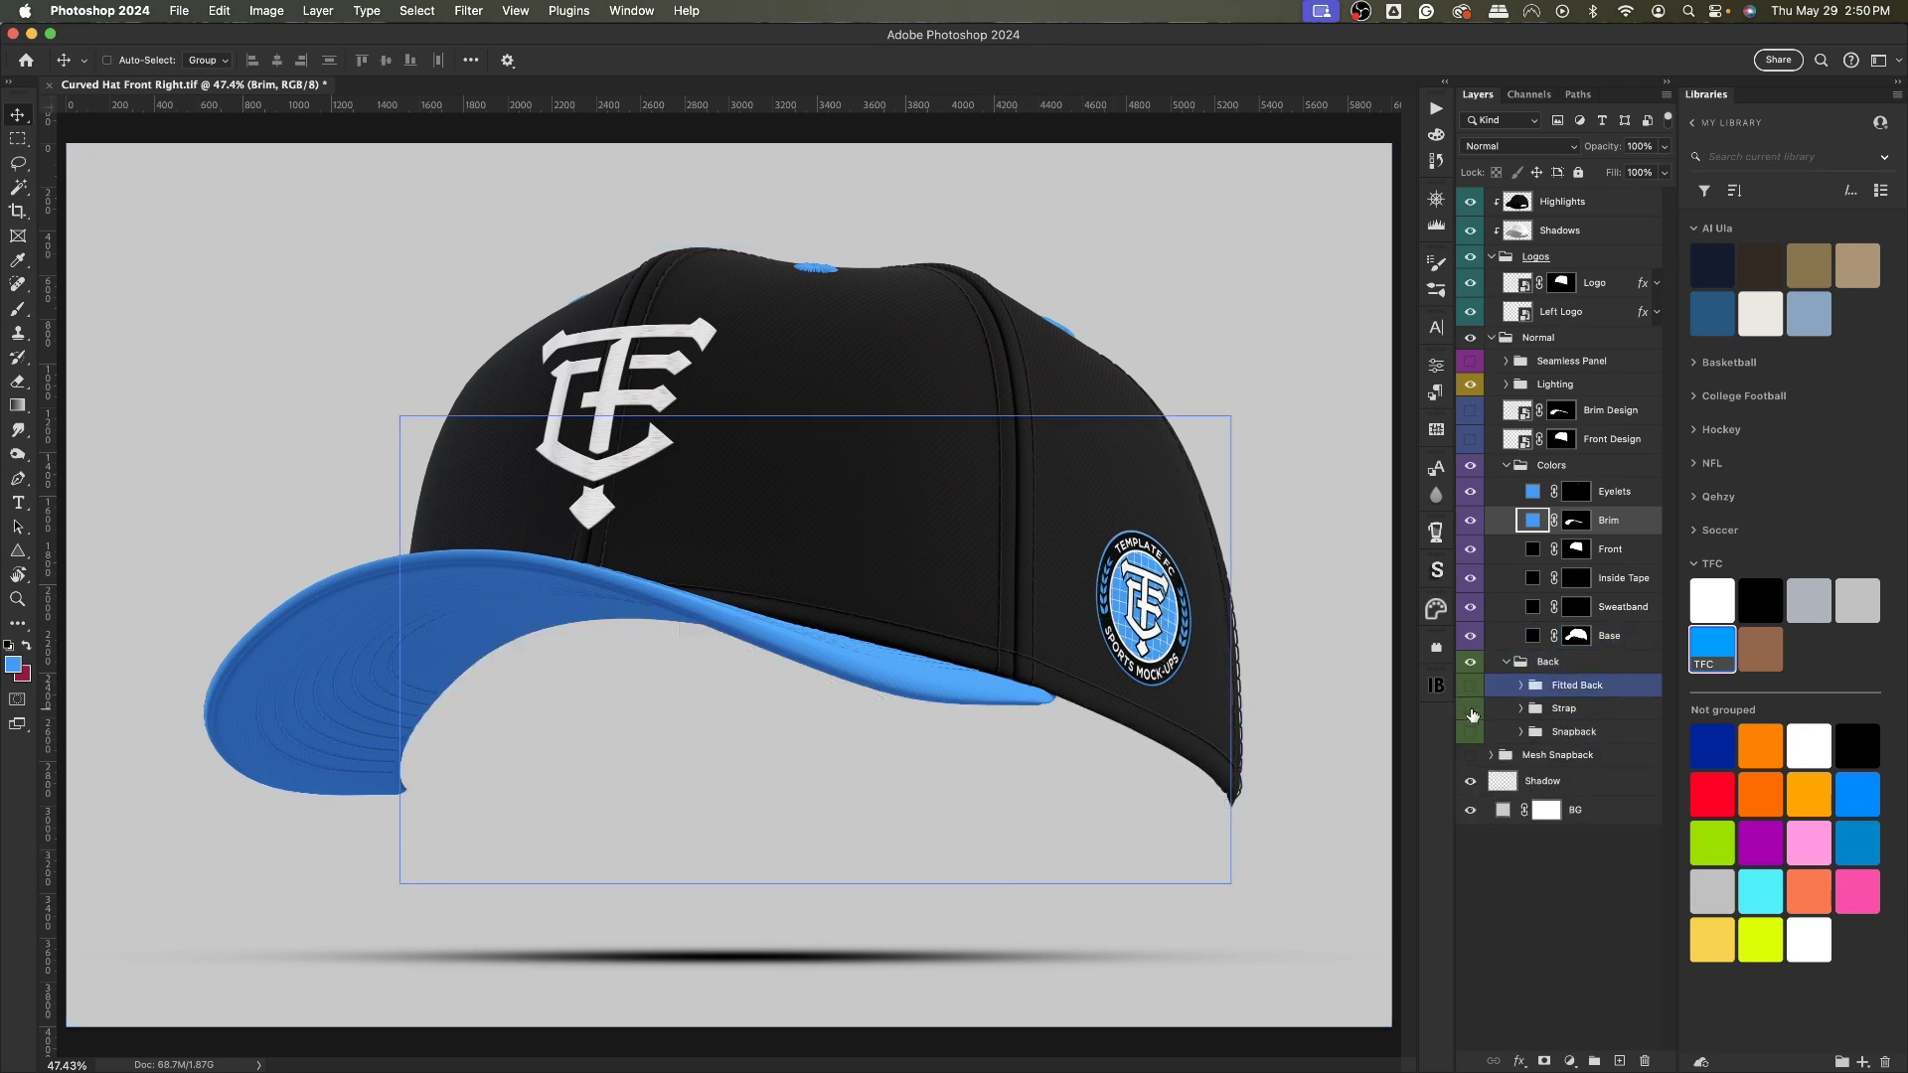
{"action": "left_click", "coordinate": [1469, 707]}
{"action": "left_click", "coordinate": [1524, 709]}
Step: Expand the Strap group, toggle its logo label off and on, and expand Labels
{"action": "left_click", "coordinate": [1519, 709]}
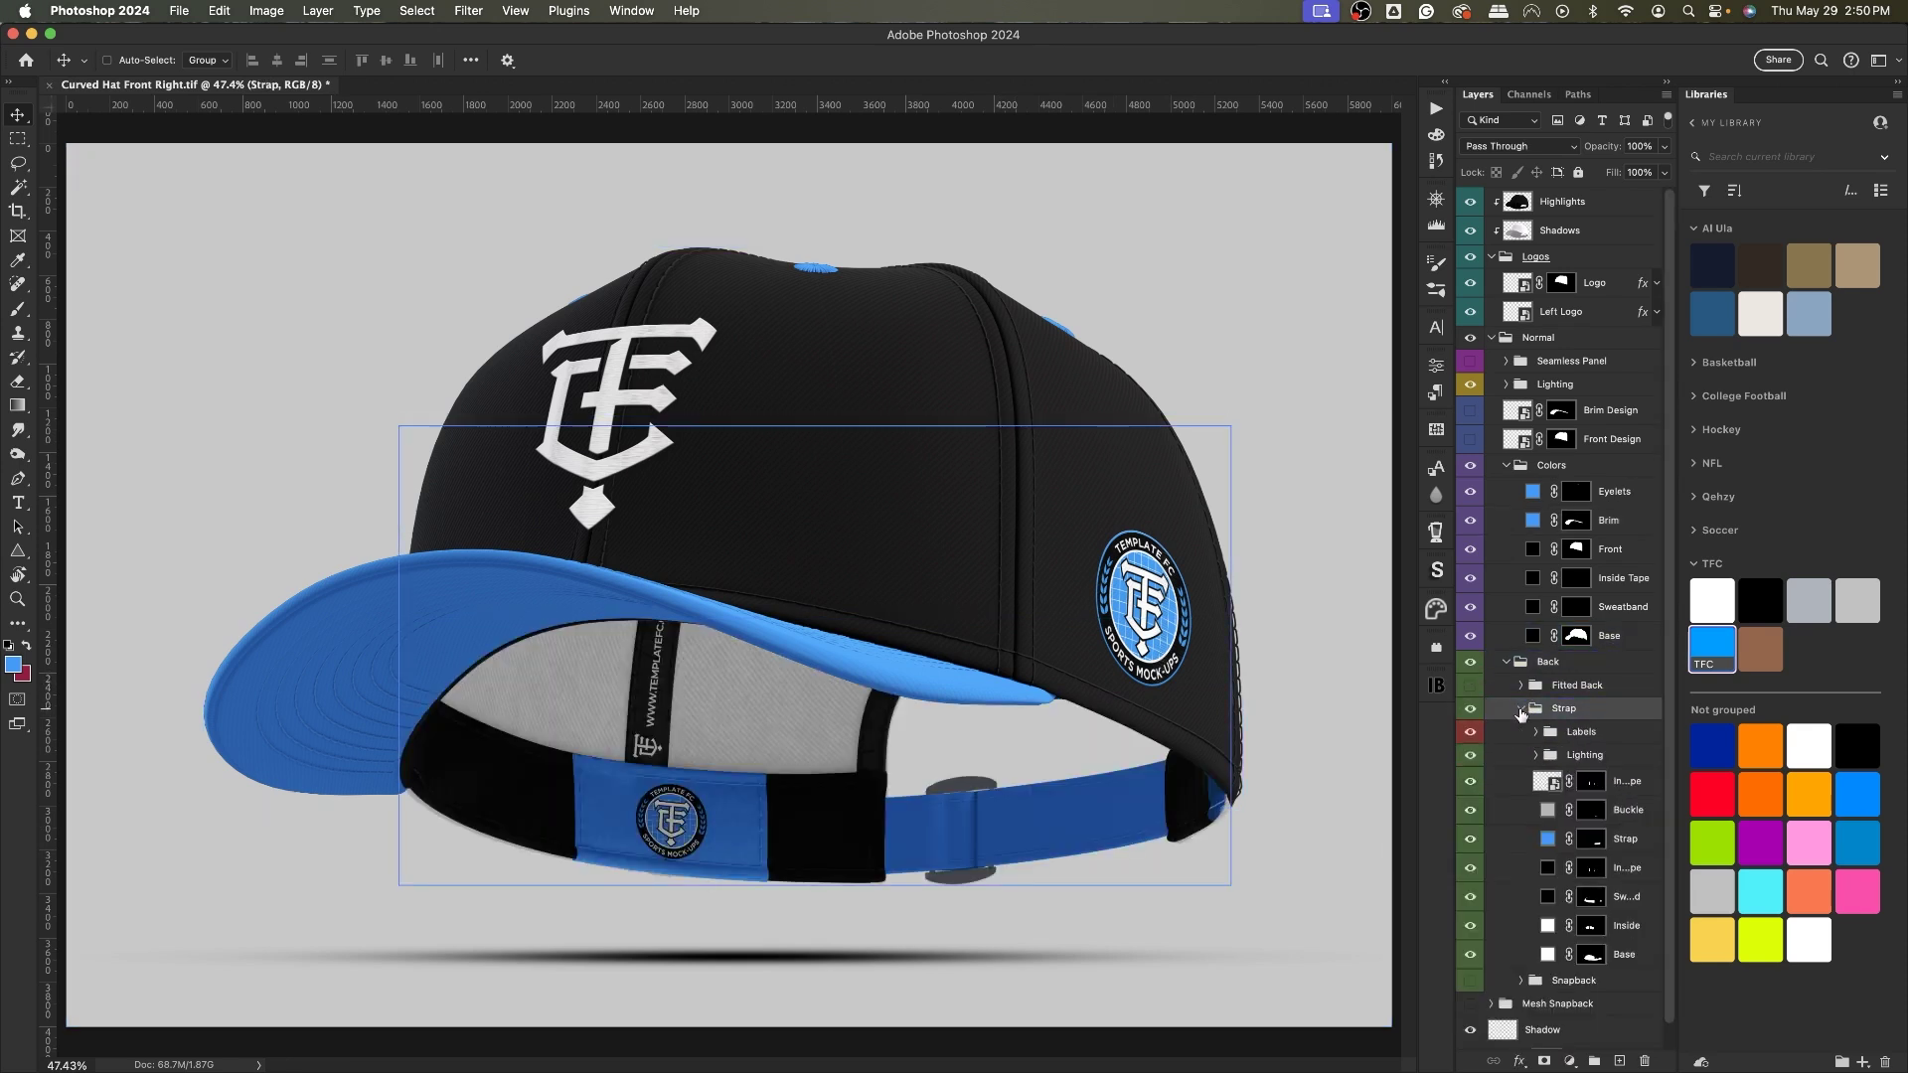
{"action": "left_click", "coordinate": [1470, 732]}
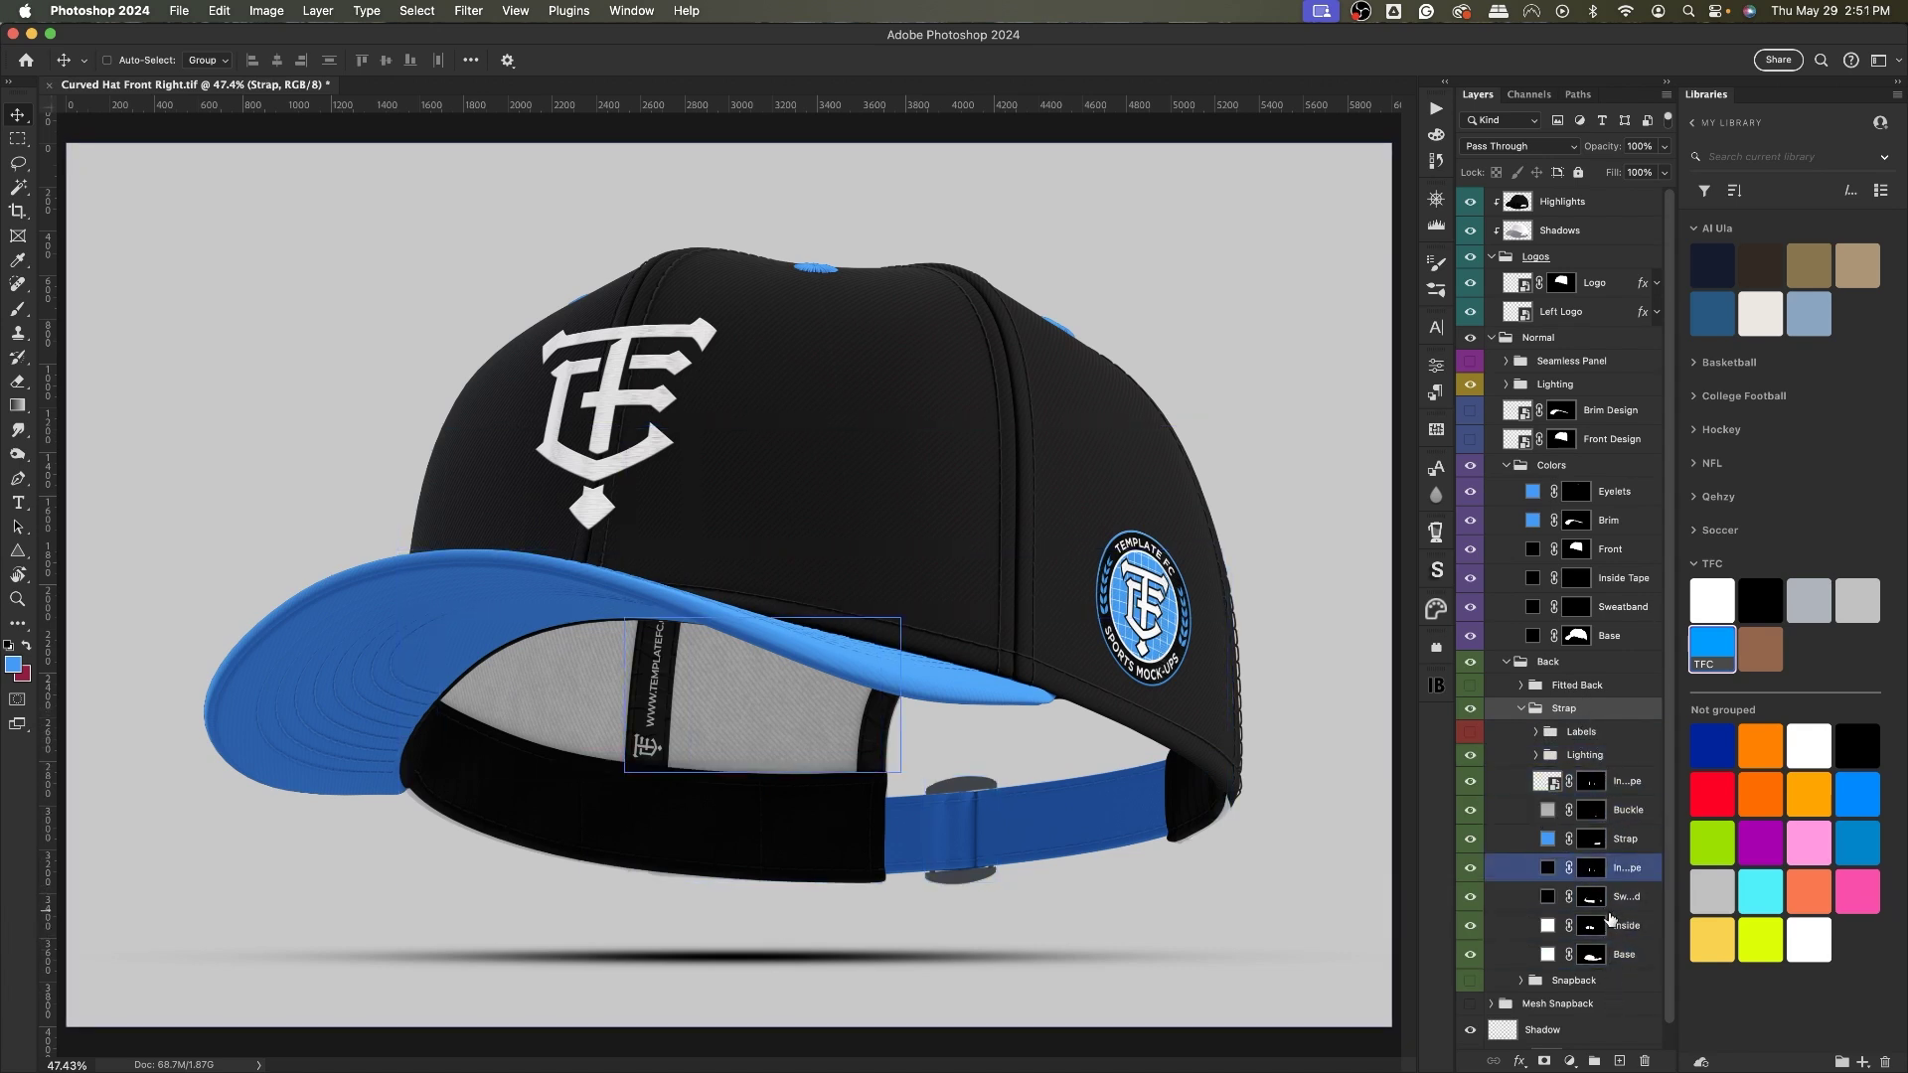
{"action": "left_click", "coordinate": [1473, 732]}
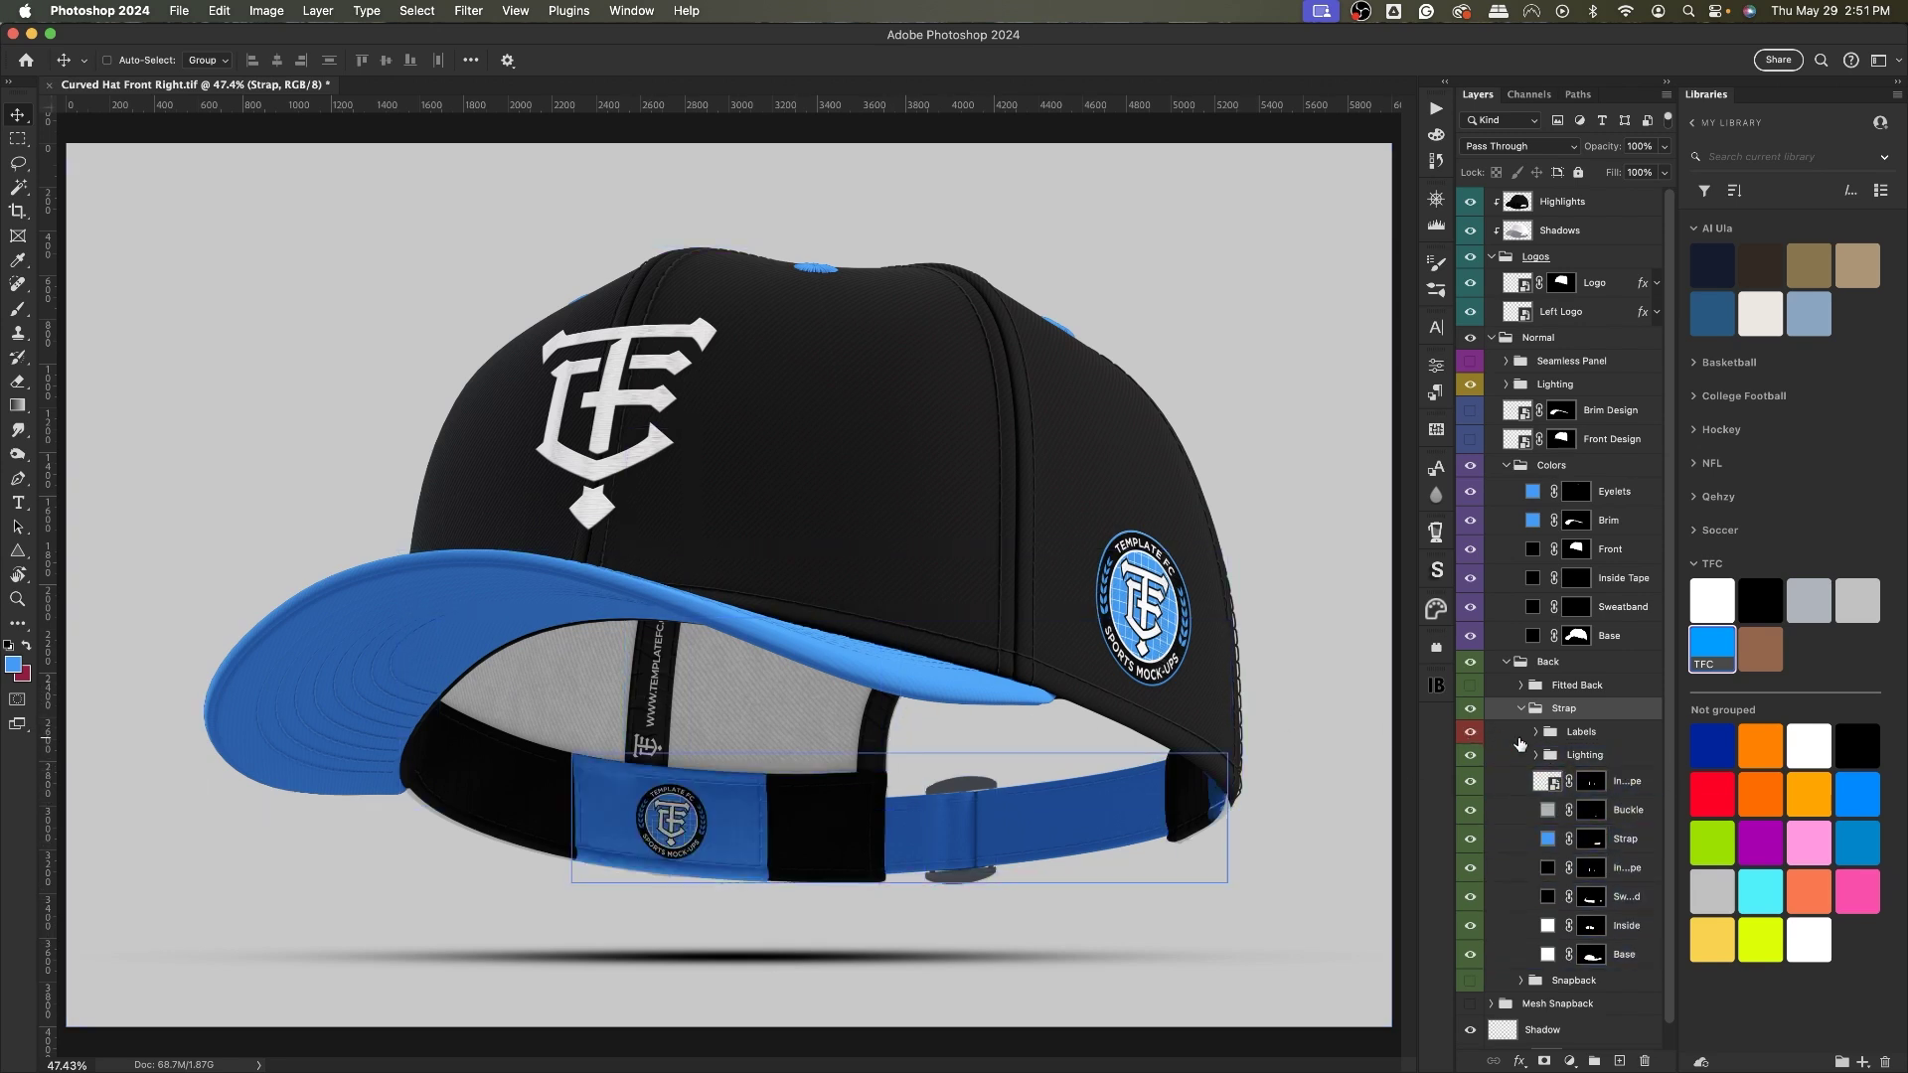
{"action": "left_click", "coordinate": [1536, 731]}
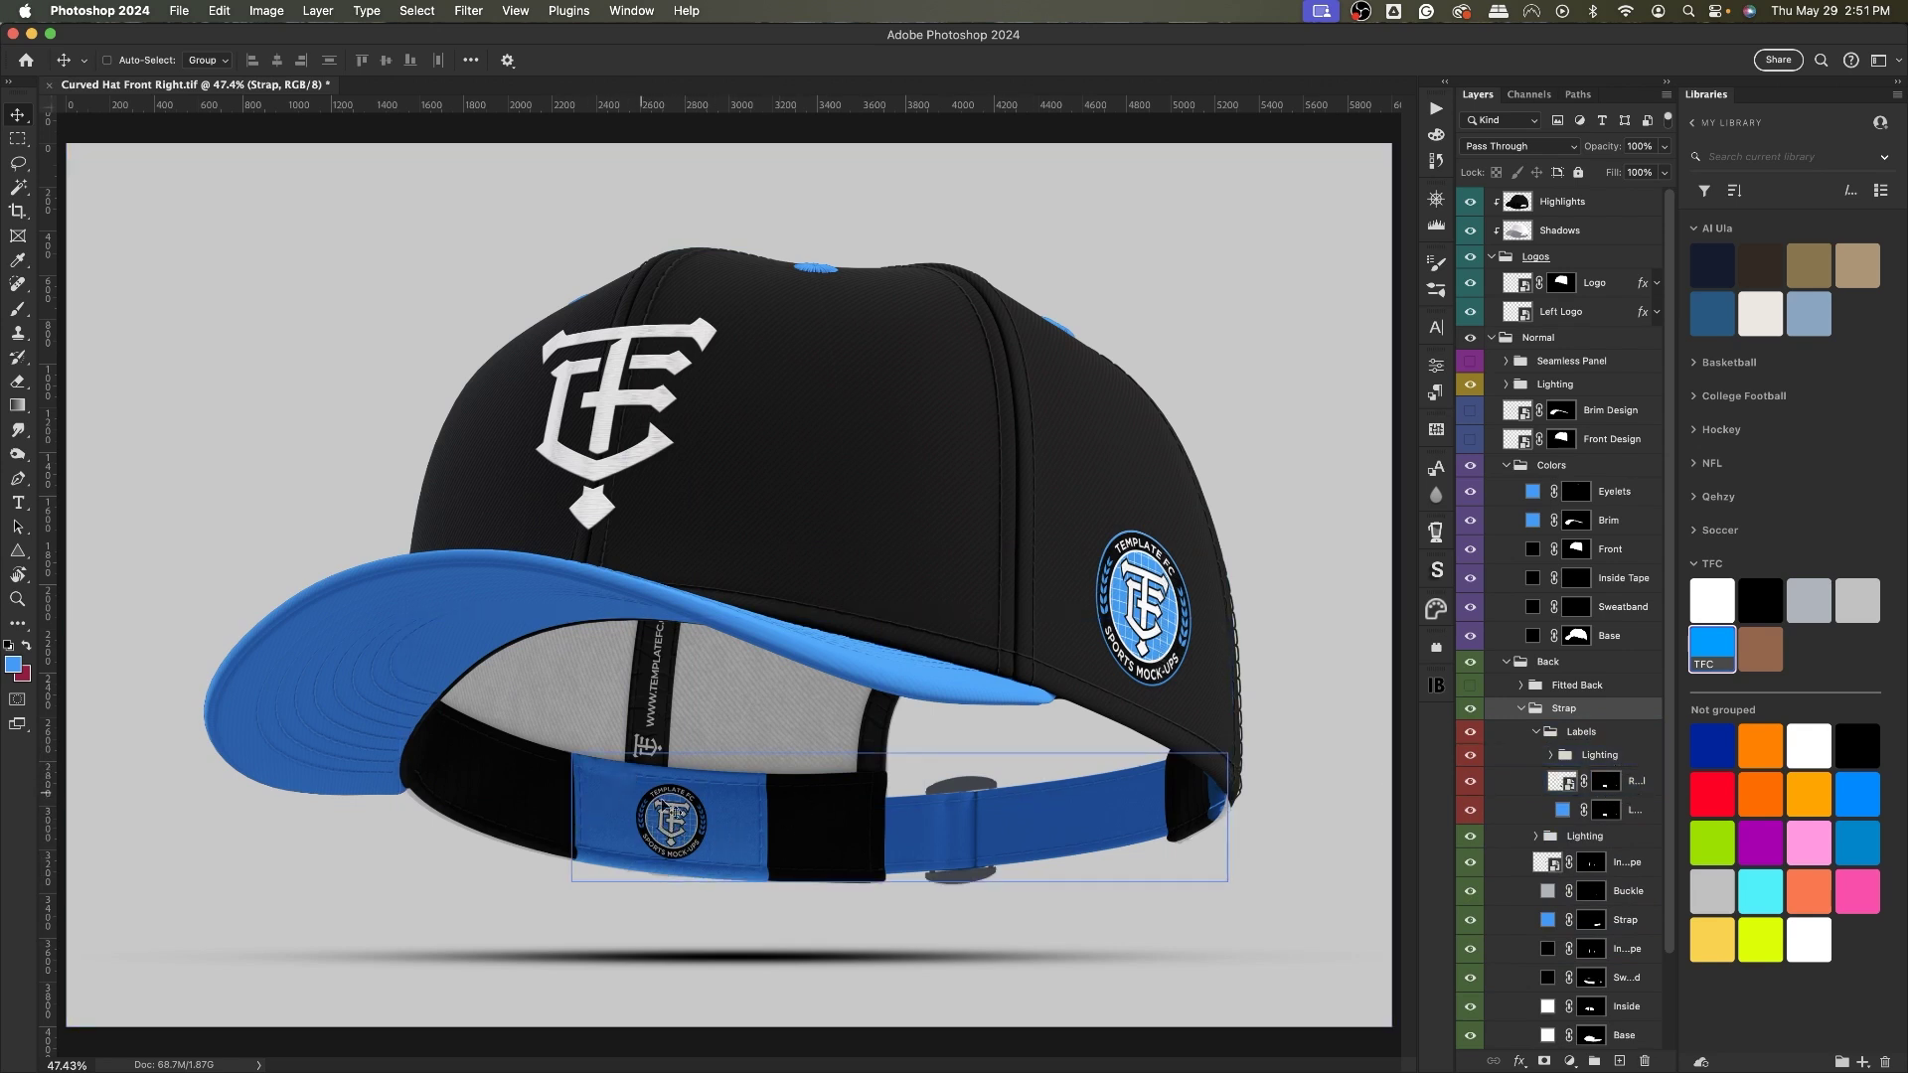
Step: Open the Right Label smart object, hide TemplateFC-Logo, and reset colours to black and white
{"action": "left_click", "coordinate": [1568, 783]}
{"action": "double_click", "coordinate": [1567, 783]}
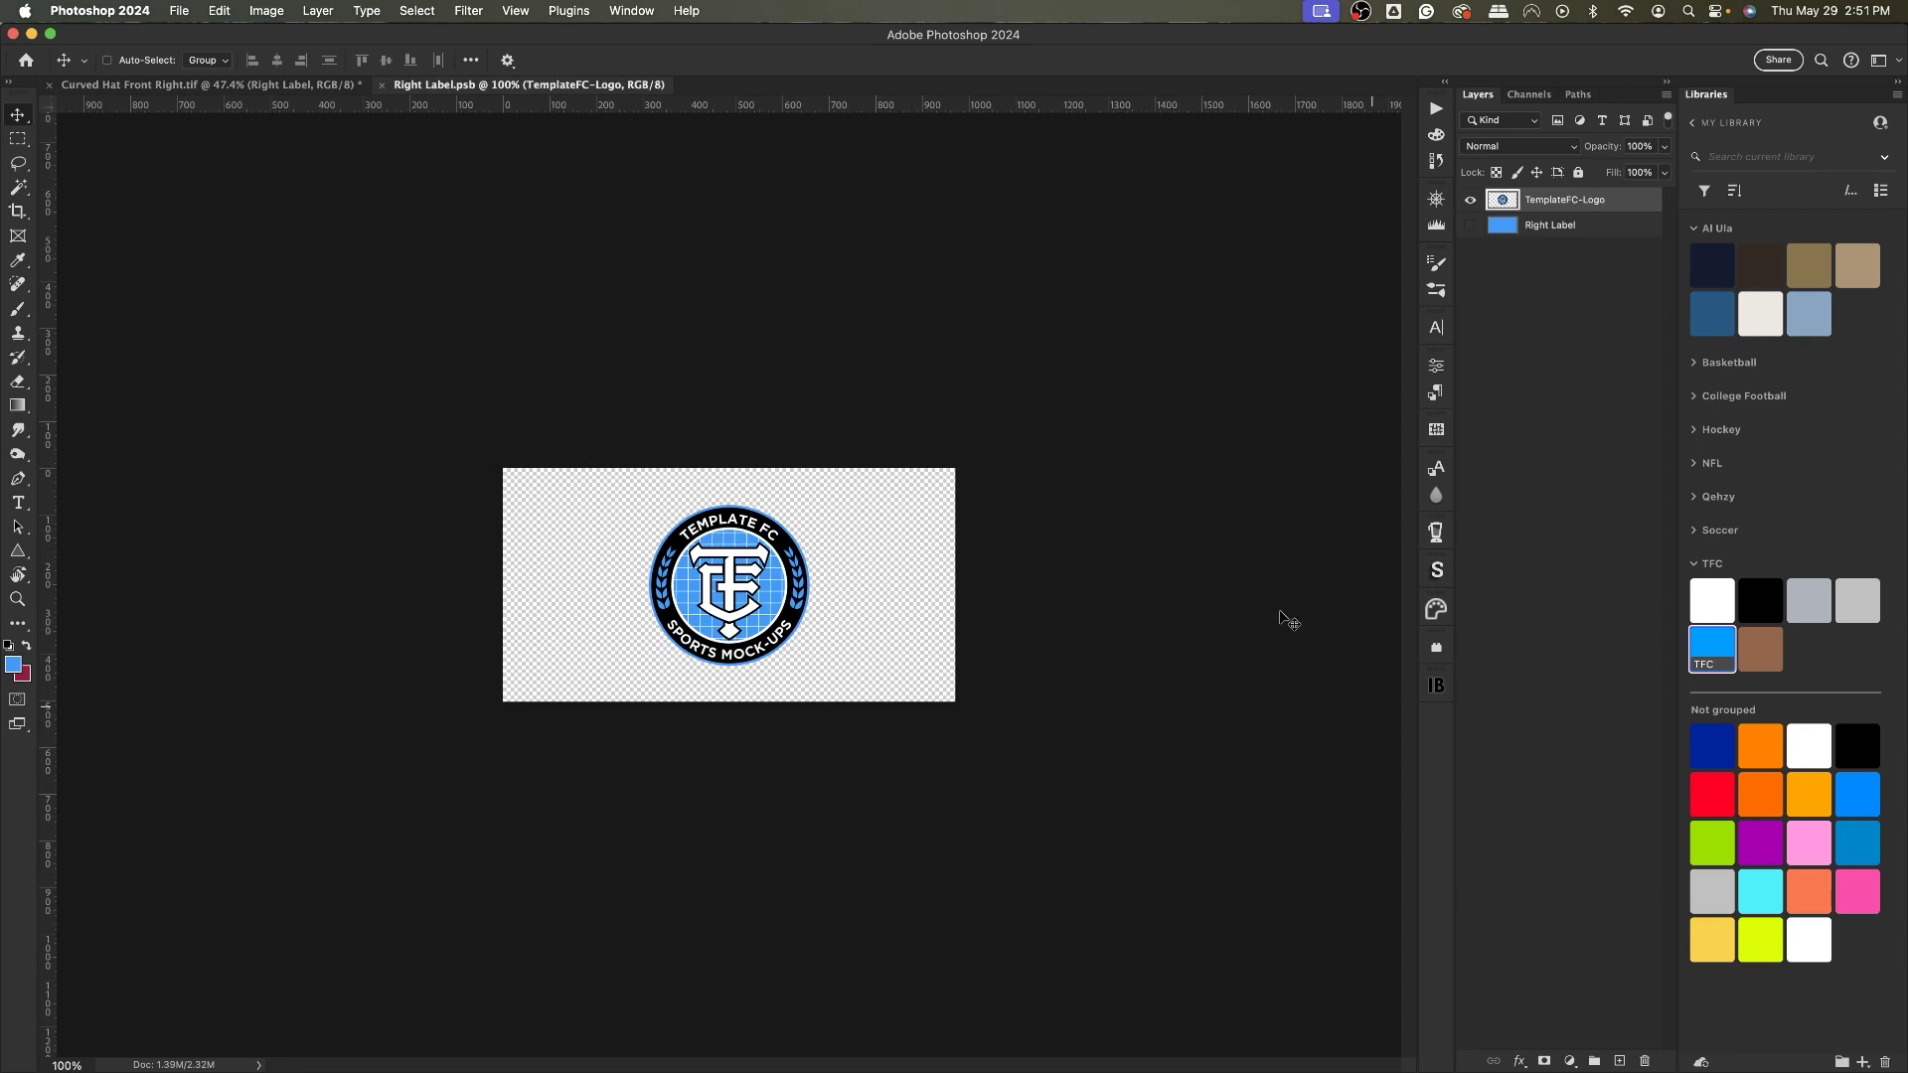
{"action": "left_click", "coordinate": [1471, 202]}
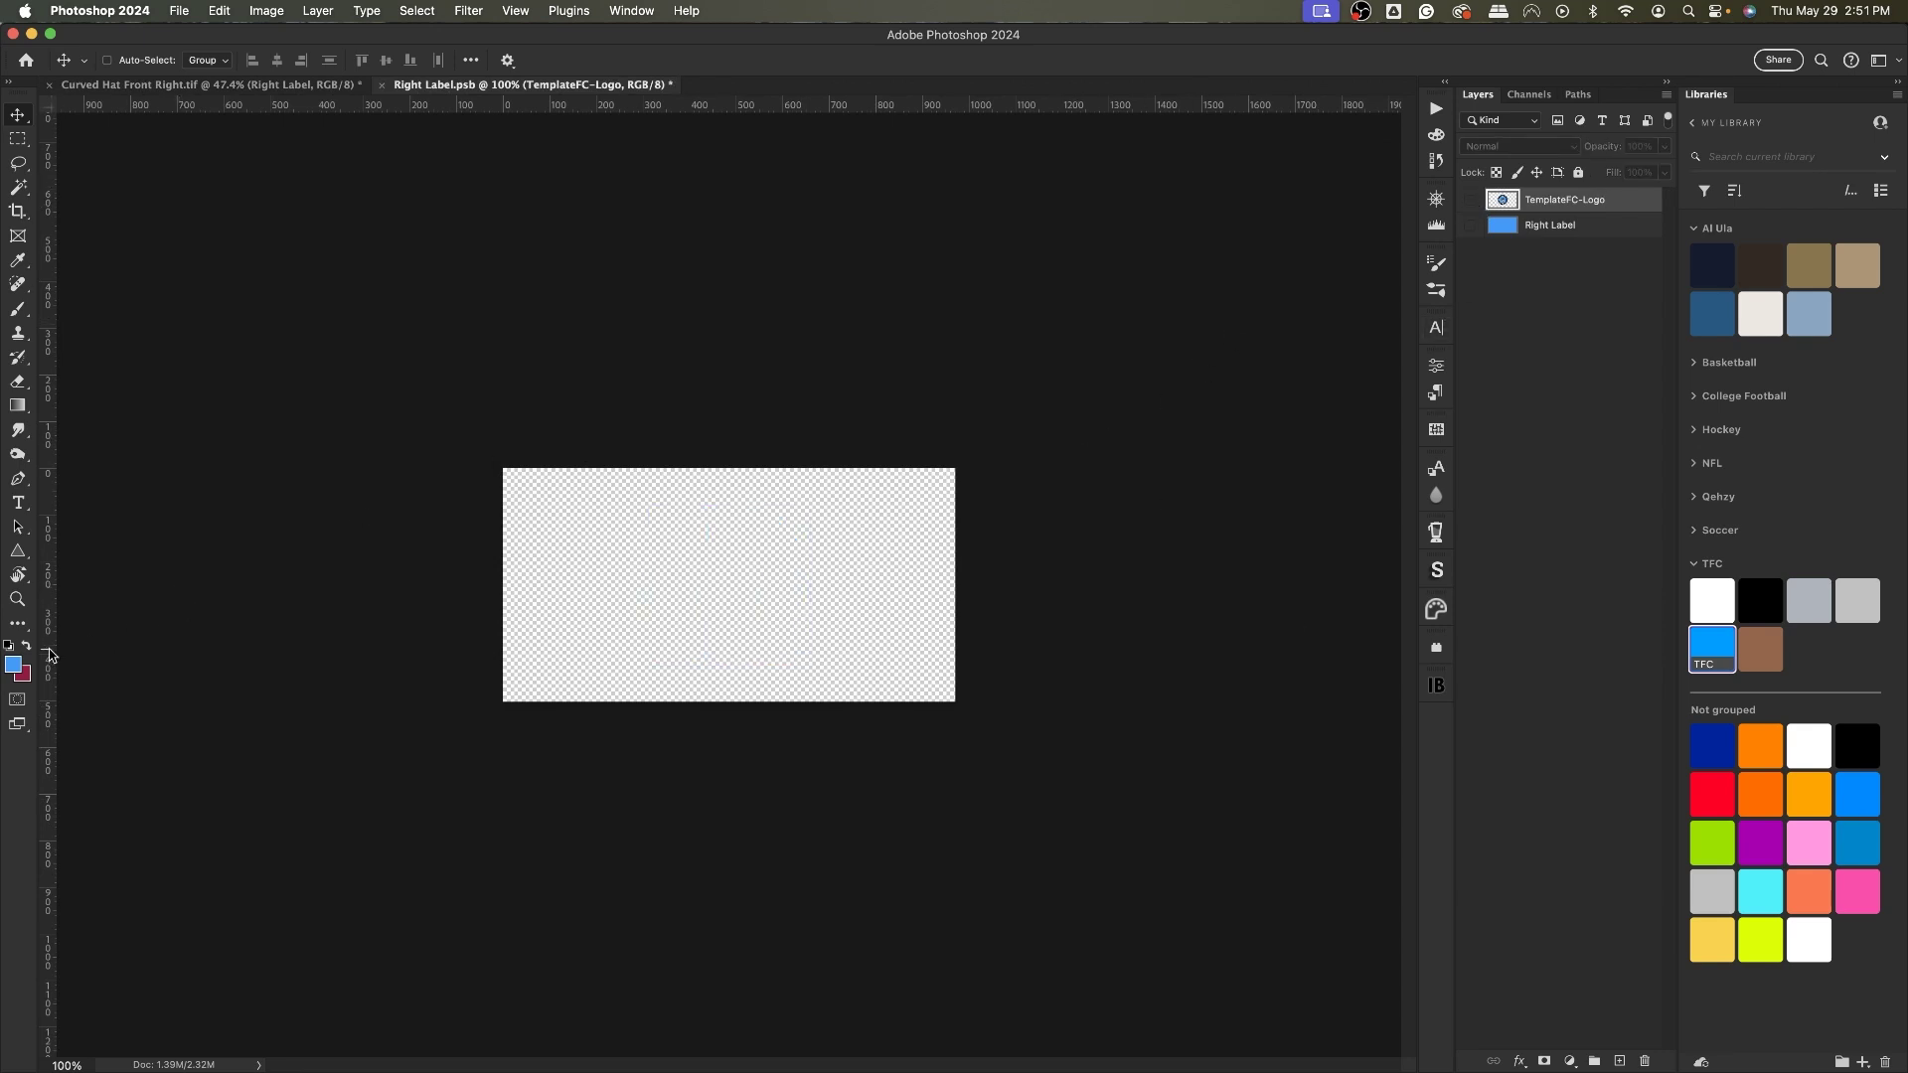
{"action": "left_click", "coordinate": [8, 646]}
Step: Add the text TUTORIAL to the label and scale it up to about 441%
{"action": "left_click", "coordinate": [17, 507]}
{"action": "left_click", "coordinate": [715, 592]}
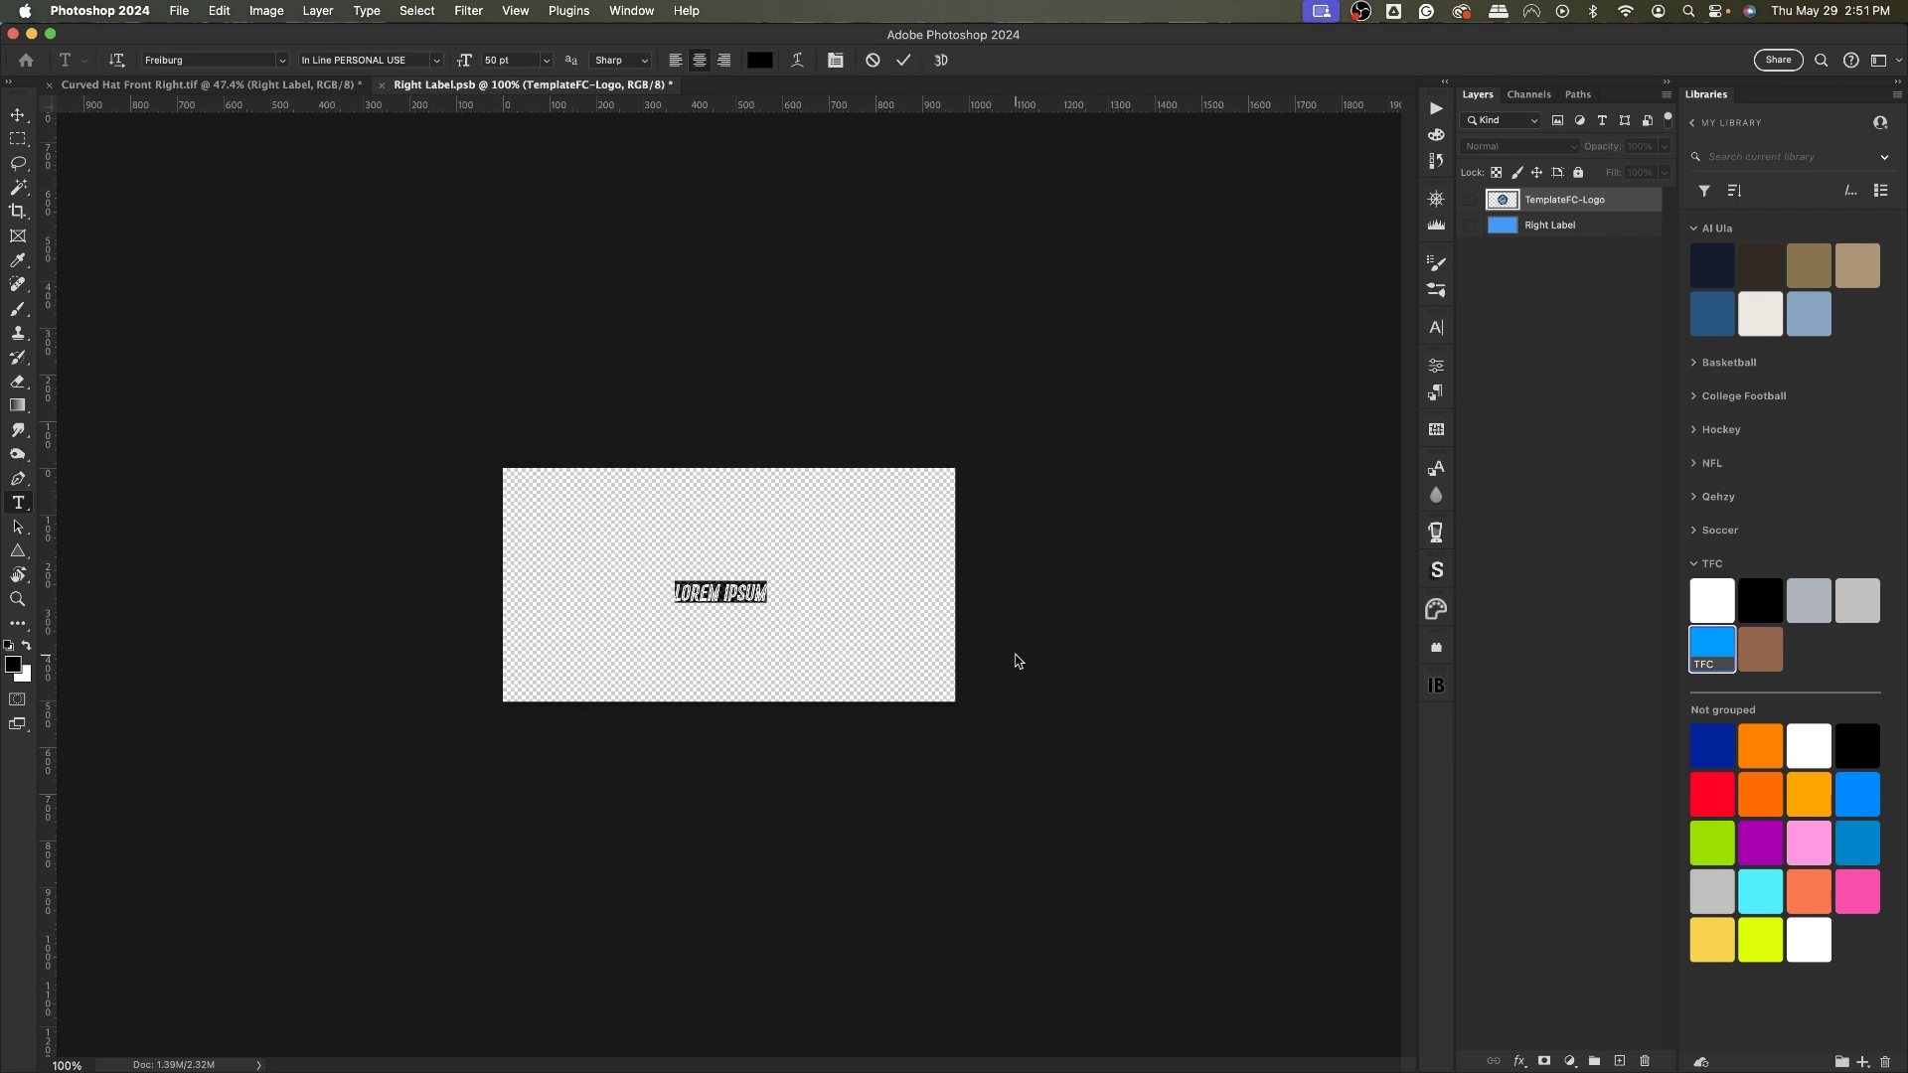
{"action": "type", "text": "TUTORIAL"}
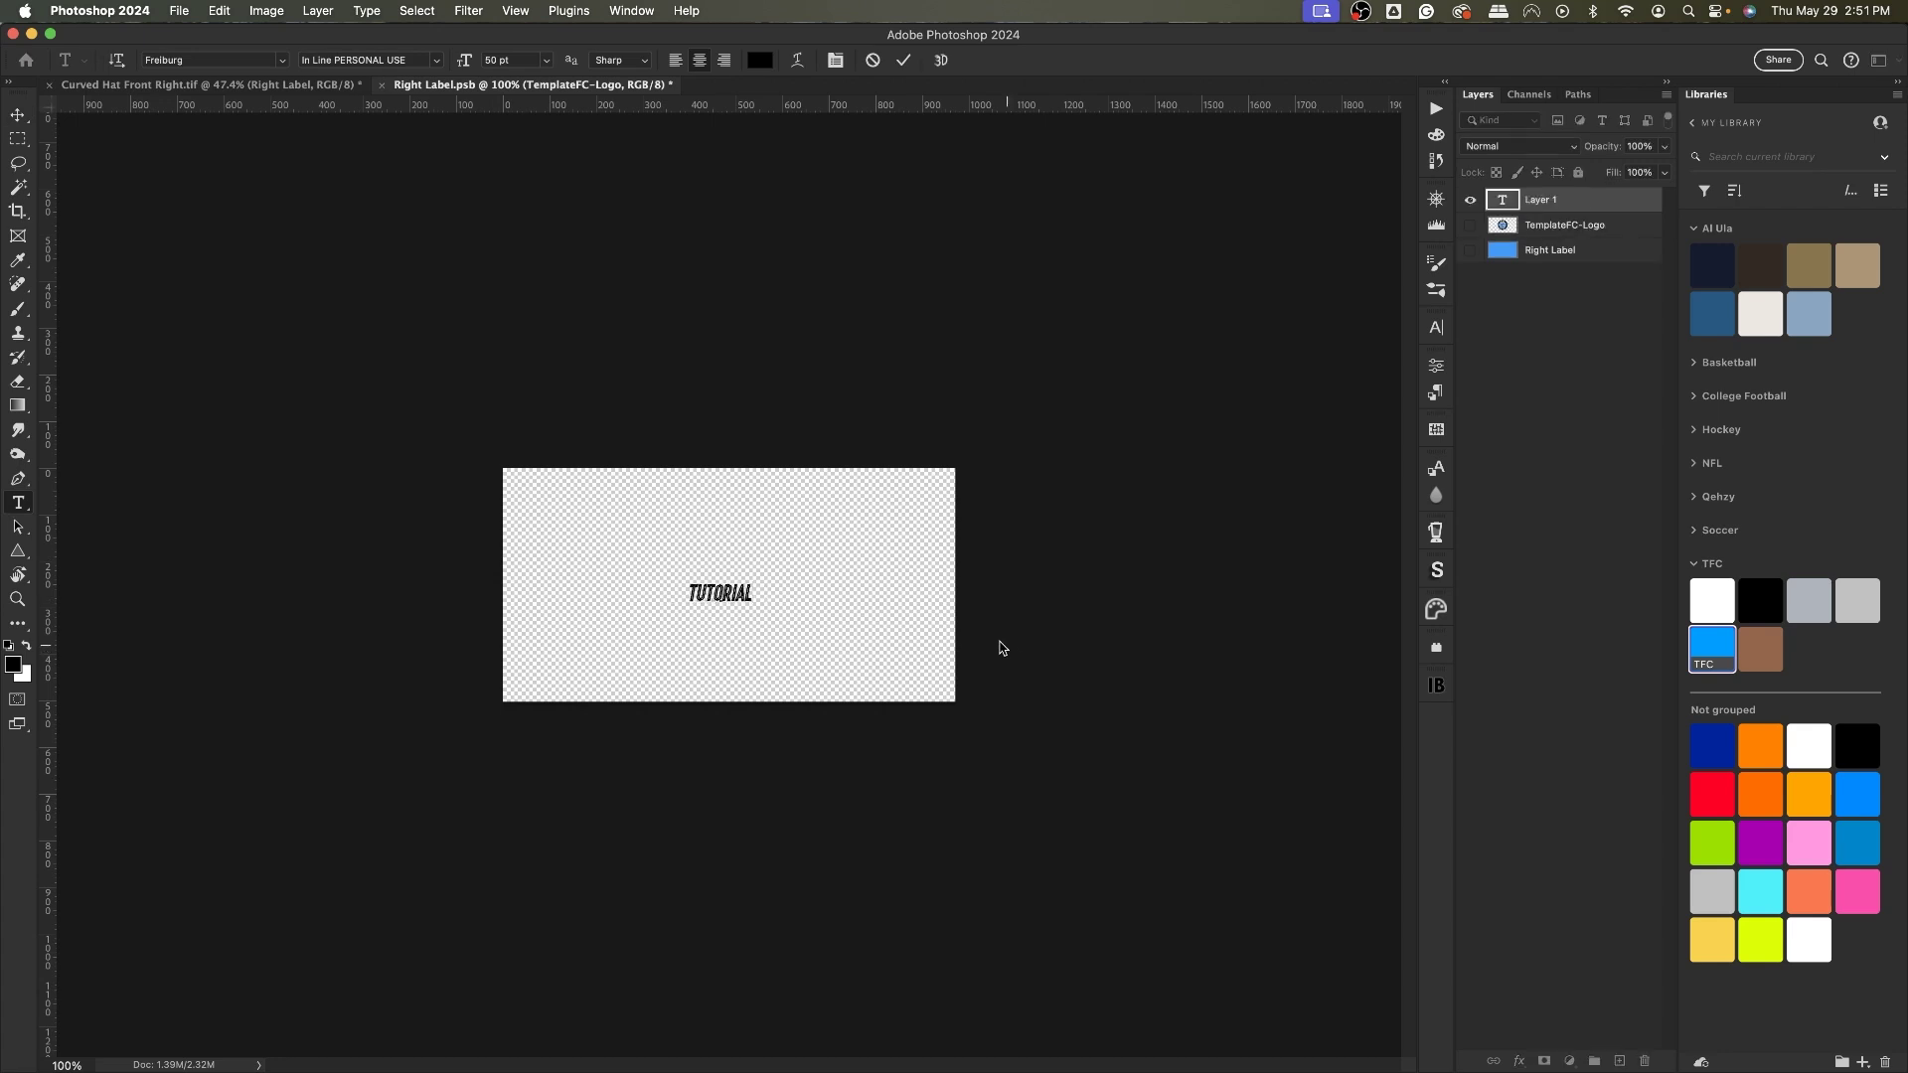
{"action": "left_click", "coordinate": [22, 119]}
{"action": "key", "text": "super+t"}
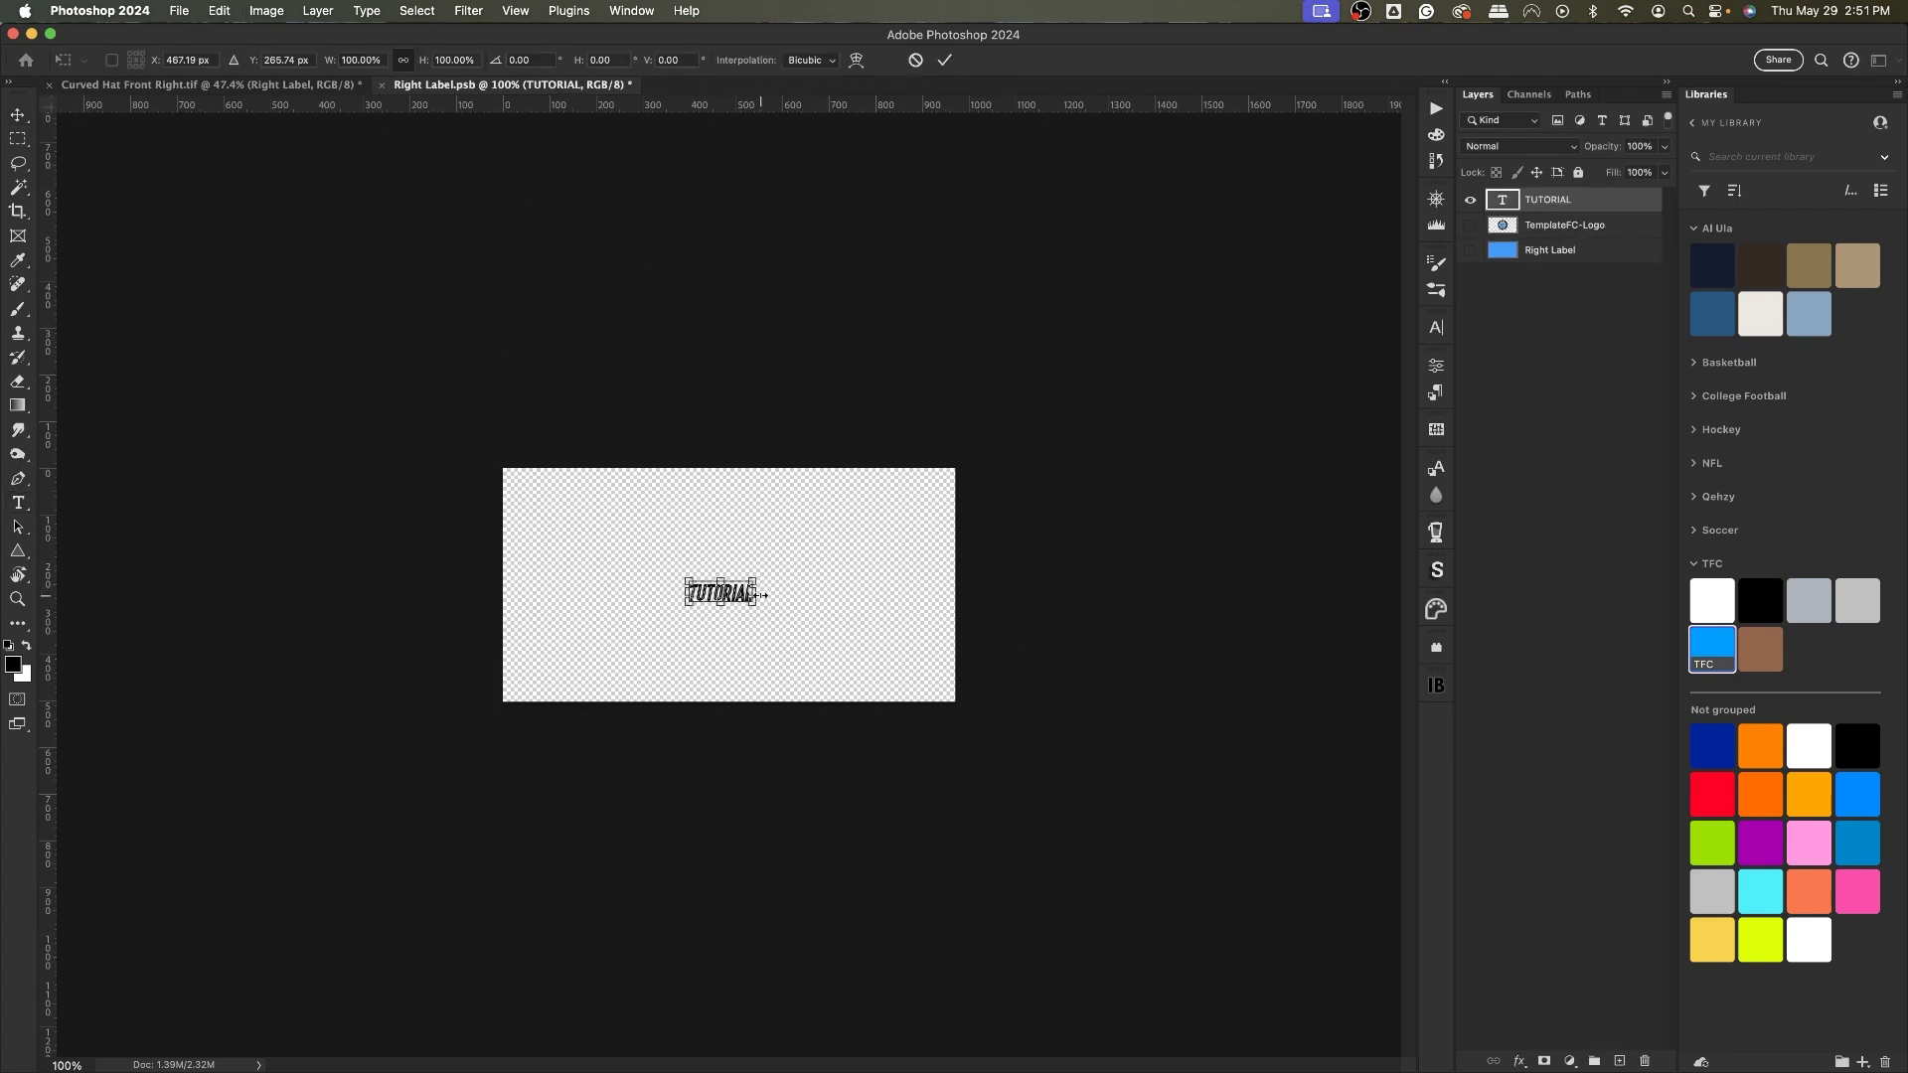
{"action": "left_click_drag", "start_coordinate": [757, 583], "coordinate": [860, 543]}
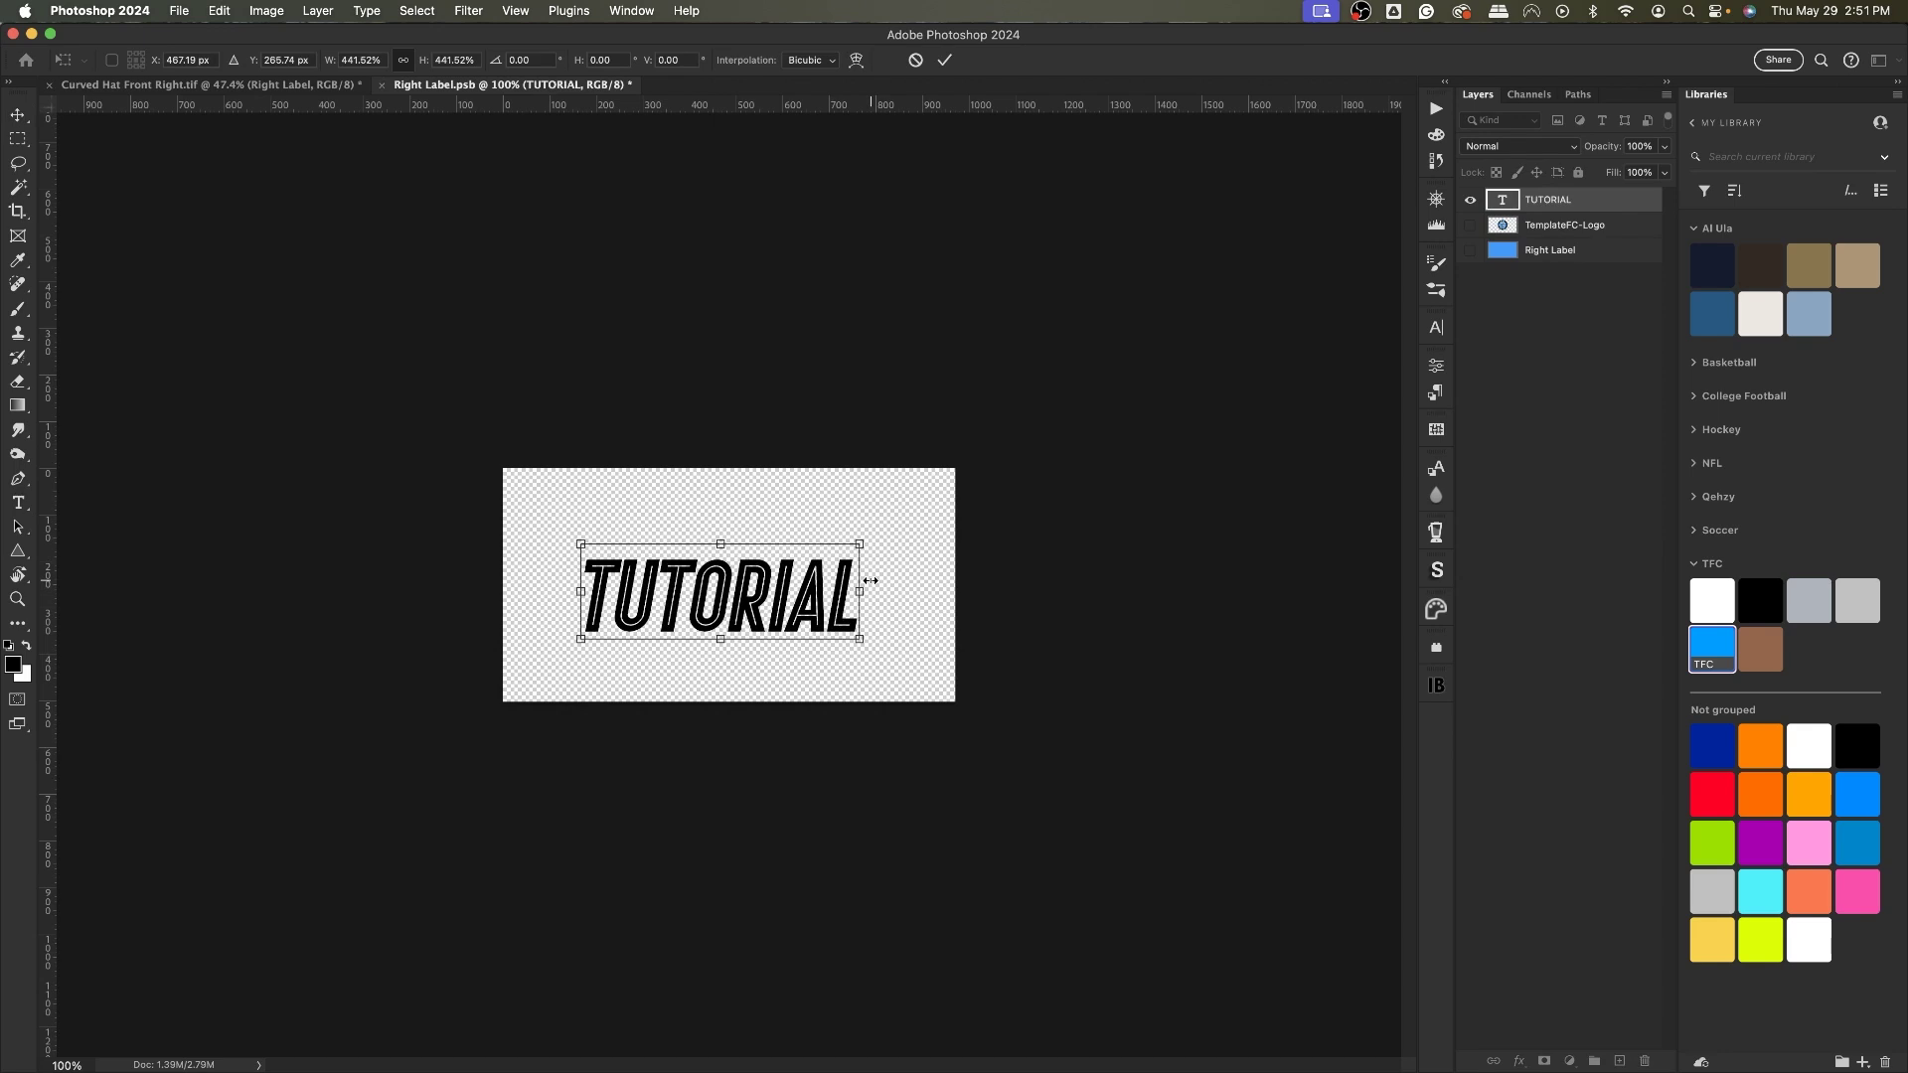
{"action": "key", "text": "Return"}
Step: Centre TUTORIAL horizontally and vertically on the label, then save the label
{"action": "key", "text": "super+a"}
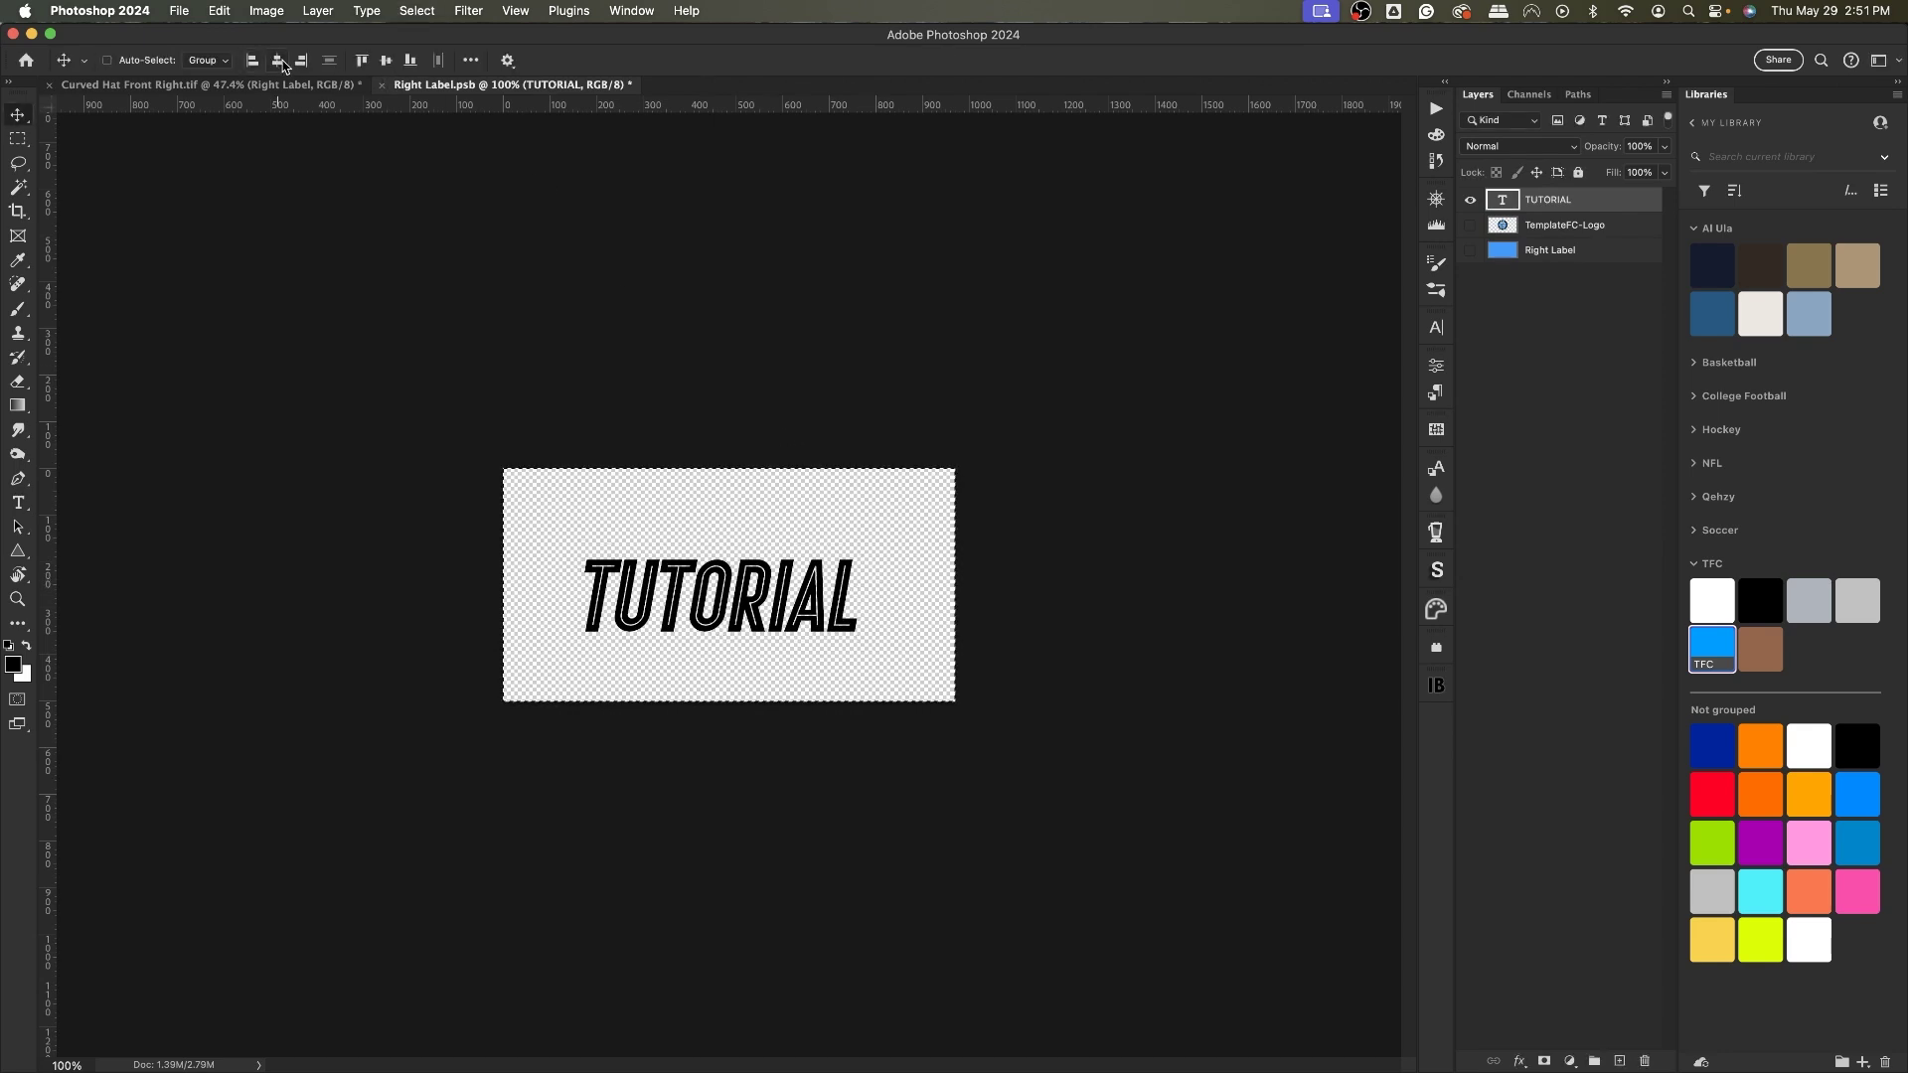
{"action": "left_click", "coordinate": [281, 61]}
{"action": "left_click", "coordinate": [386, 62]}
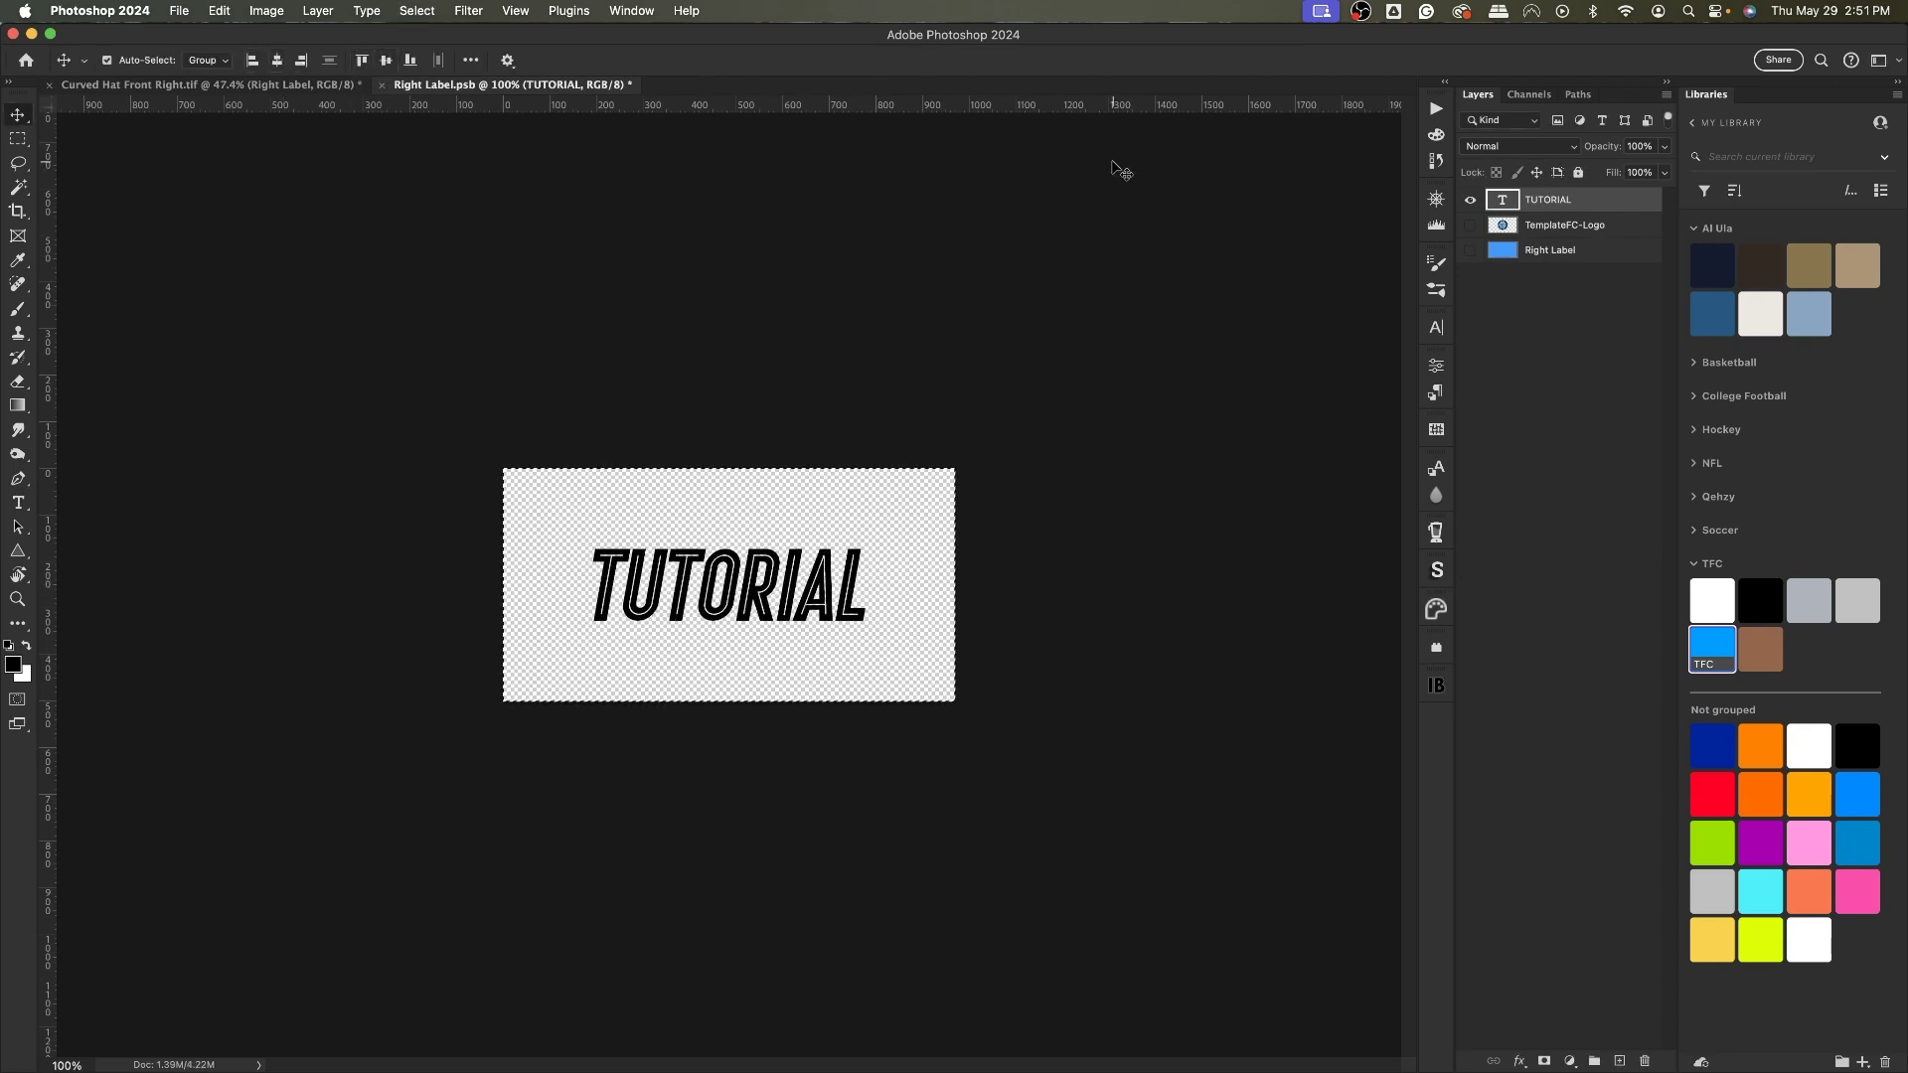
{"action": "key", "text": "super+d"}
{"action": "key", "text": "super+s"}
Step: On the hat, hide the plain Strap group and show the Snapback strap instead
{"action": "key", "text": "ctrl+Tab"}
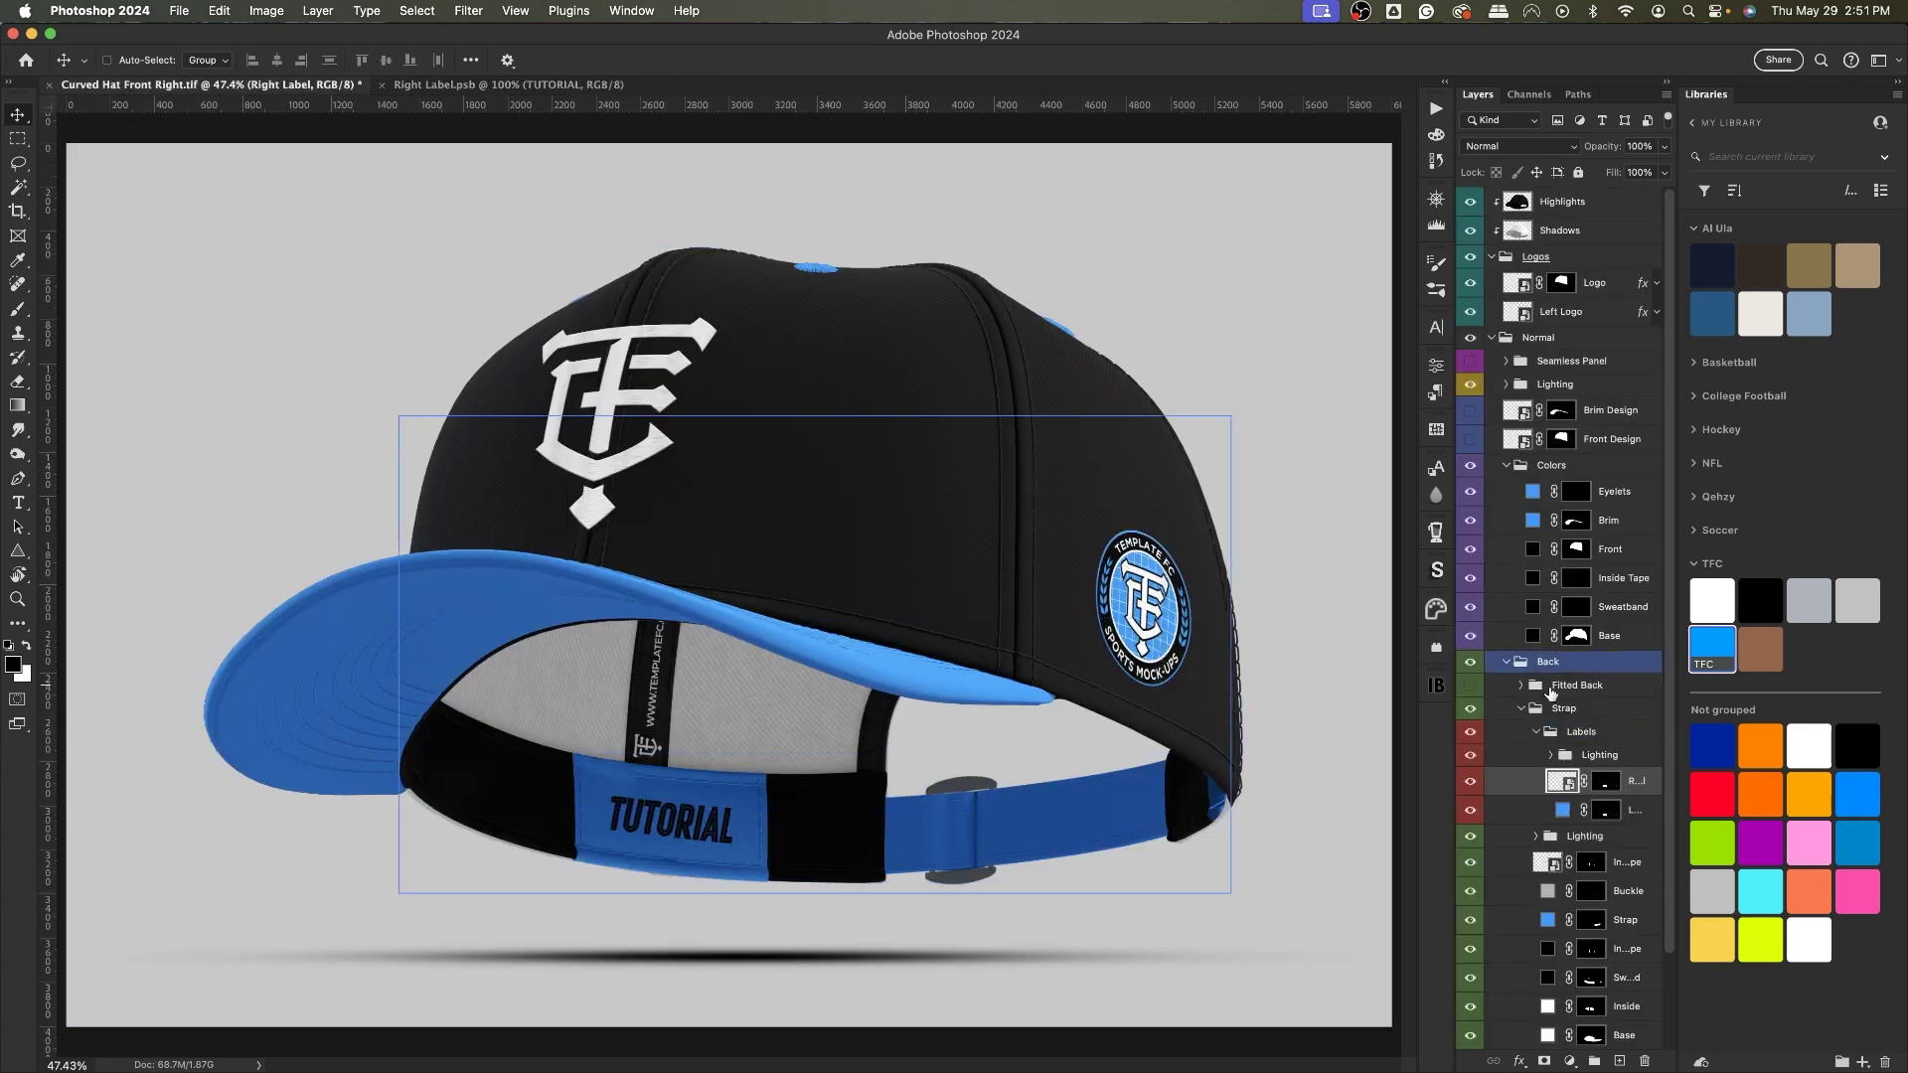
{"action": "left_click", "coordinate": [1563, 708]}
{"action": "left_click", "coordinate": [1520, 707]}
{"action": "left_click", "coordinate": [1469, 707]}
{"action": "left_click", "coordinate": [1470, 732]}
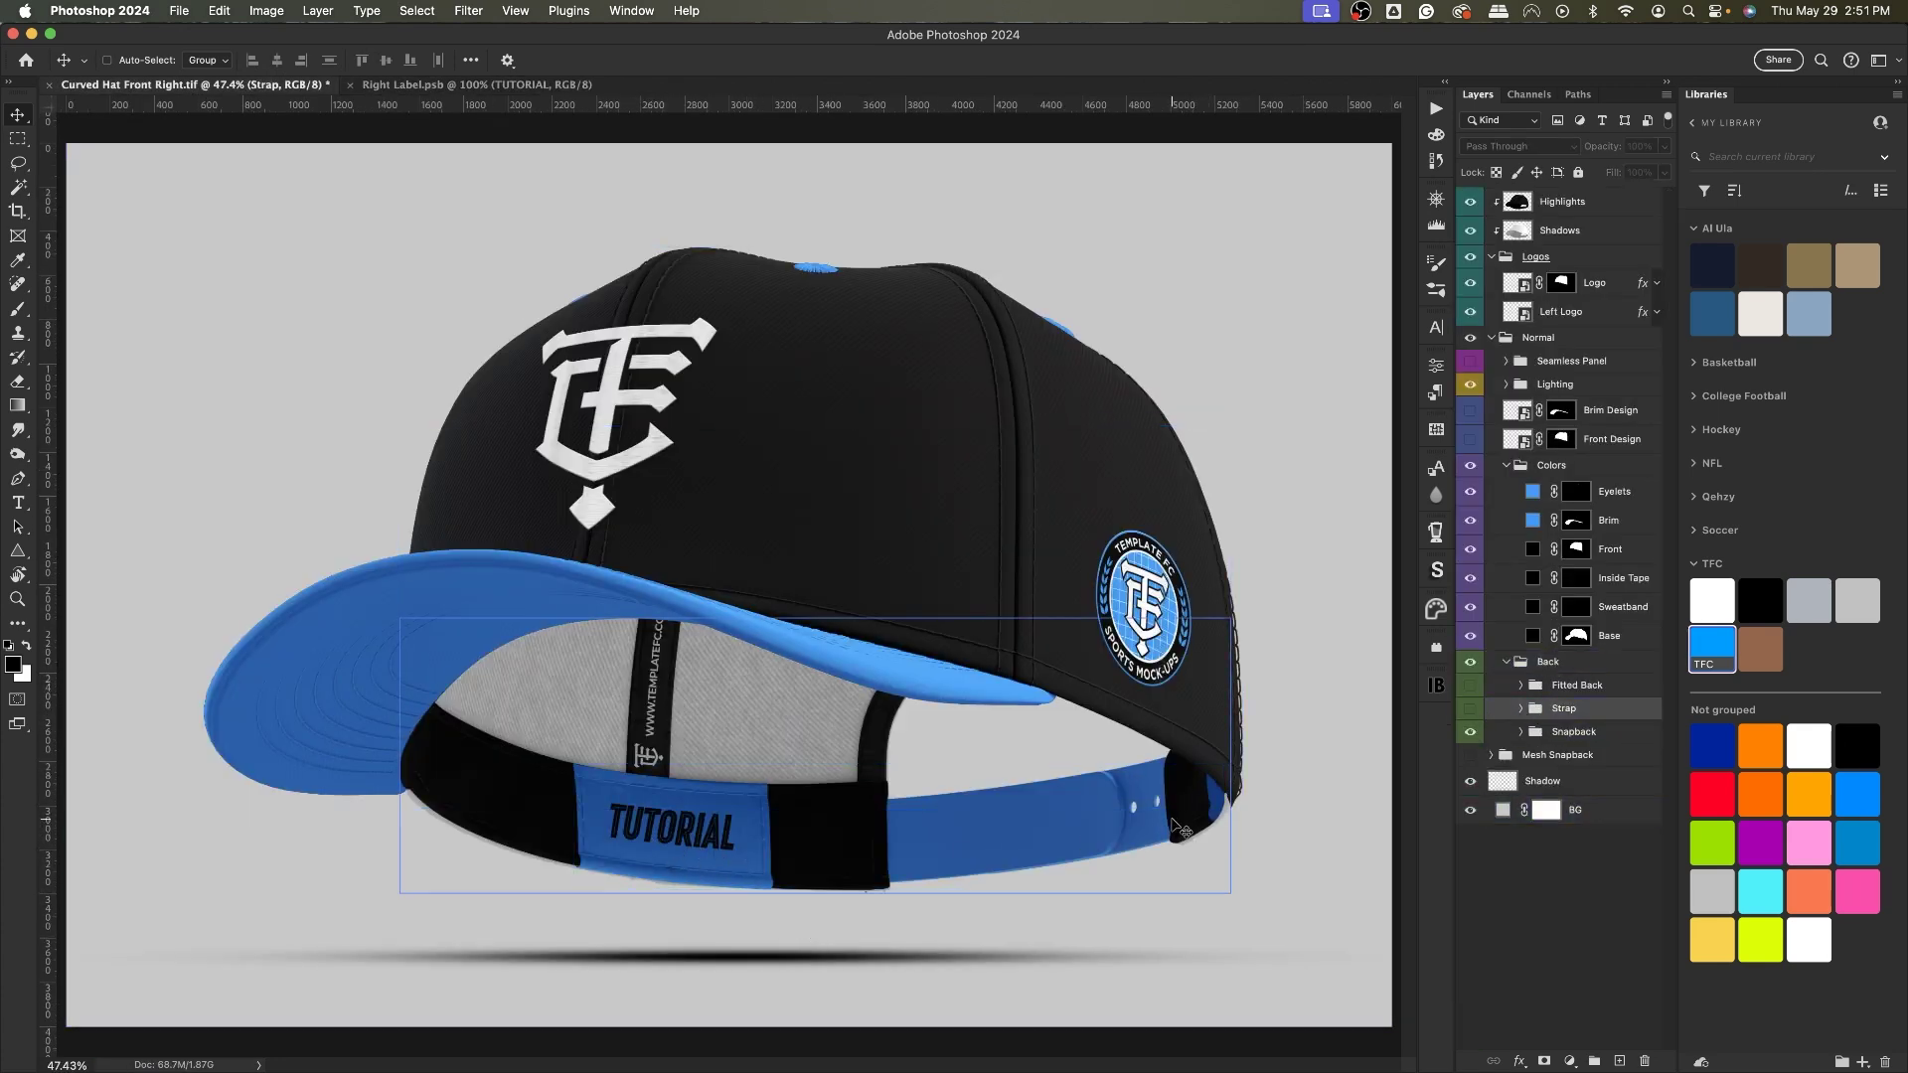
Step: Make the Snapback group's Base colour layer black with the library swatch
{"action": "left_click", "coordinate": [1328, 860], "text": "super"}
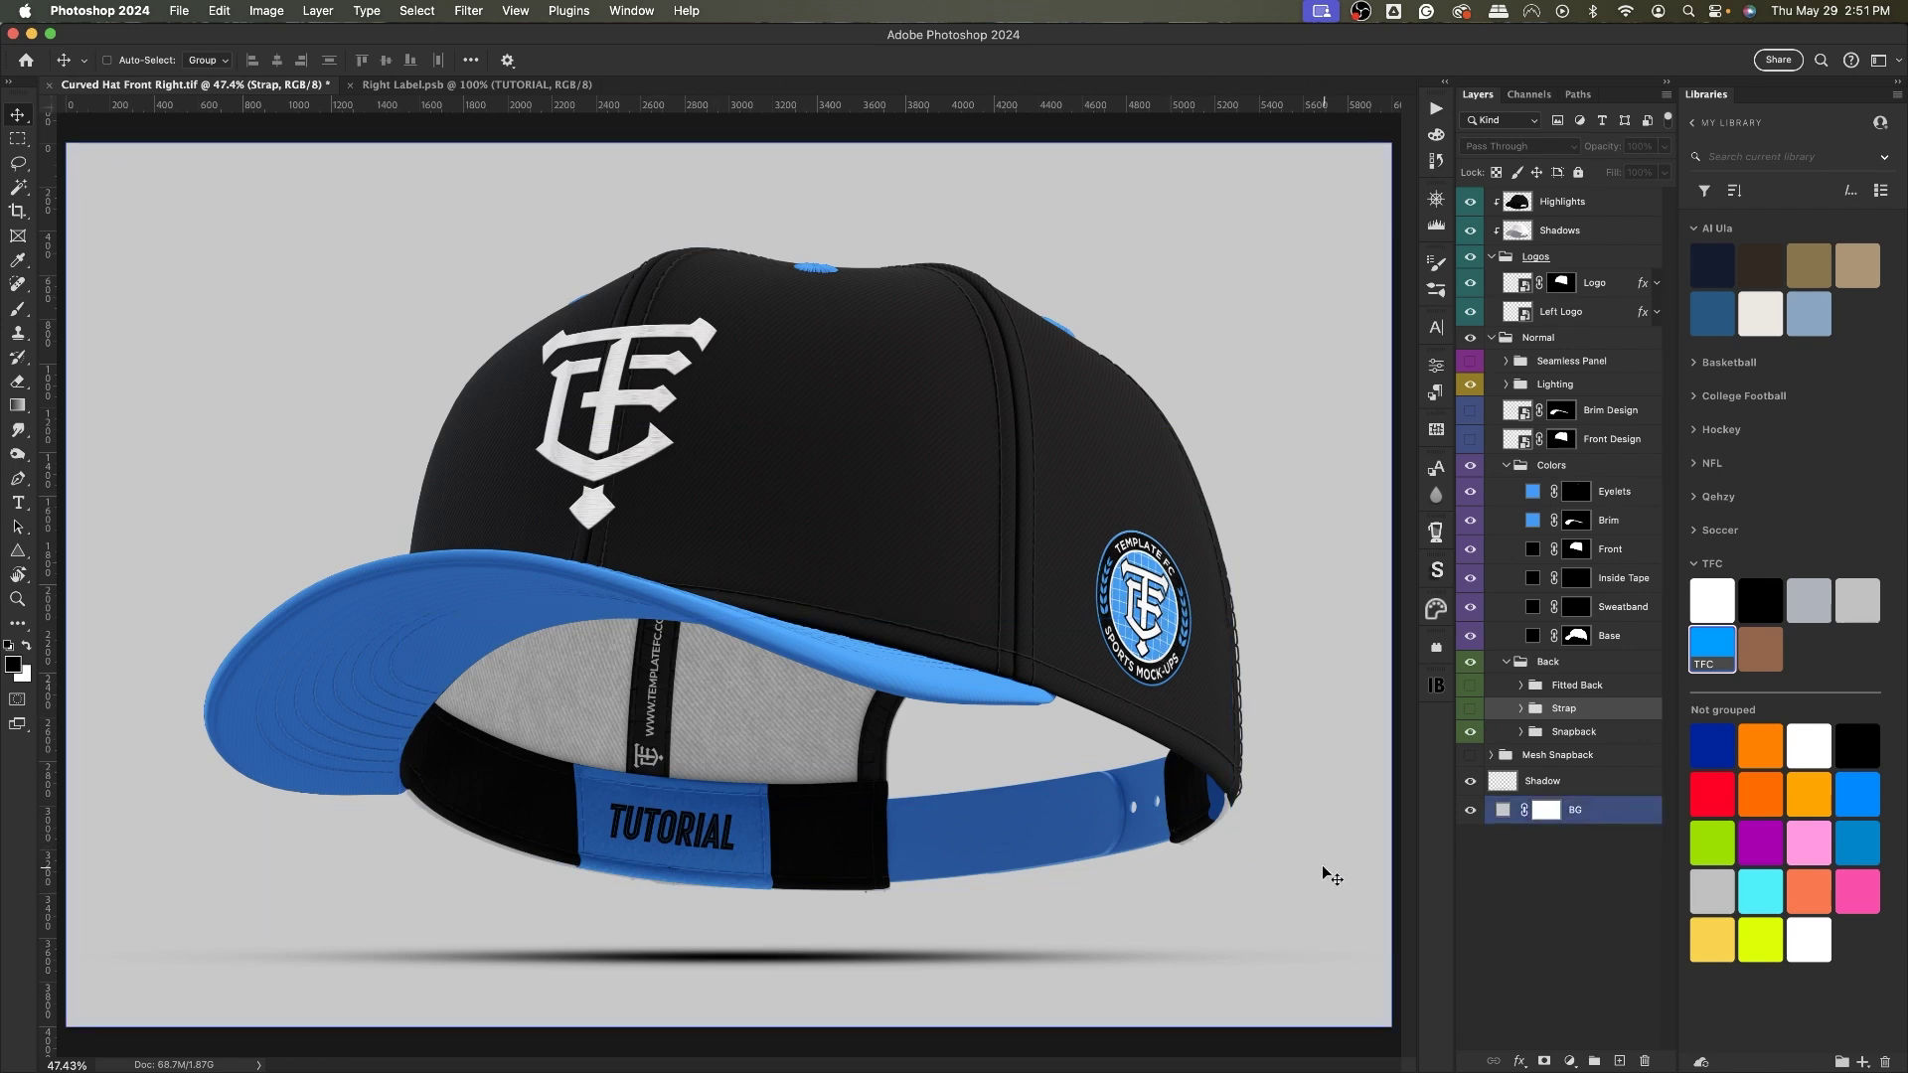
{"action": "left_click", "coordinate": [1560, 731]}
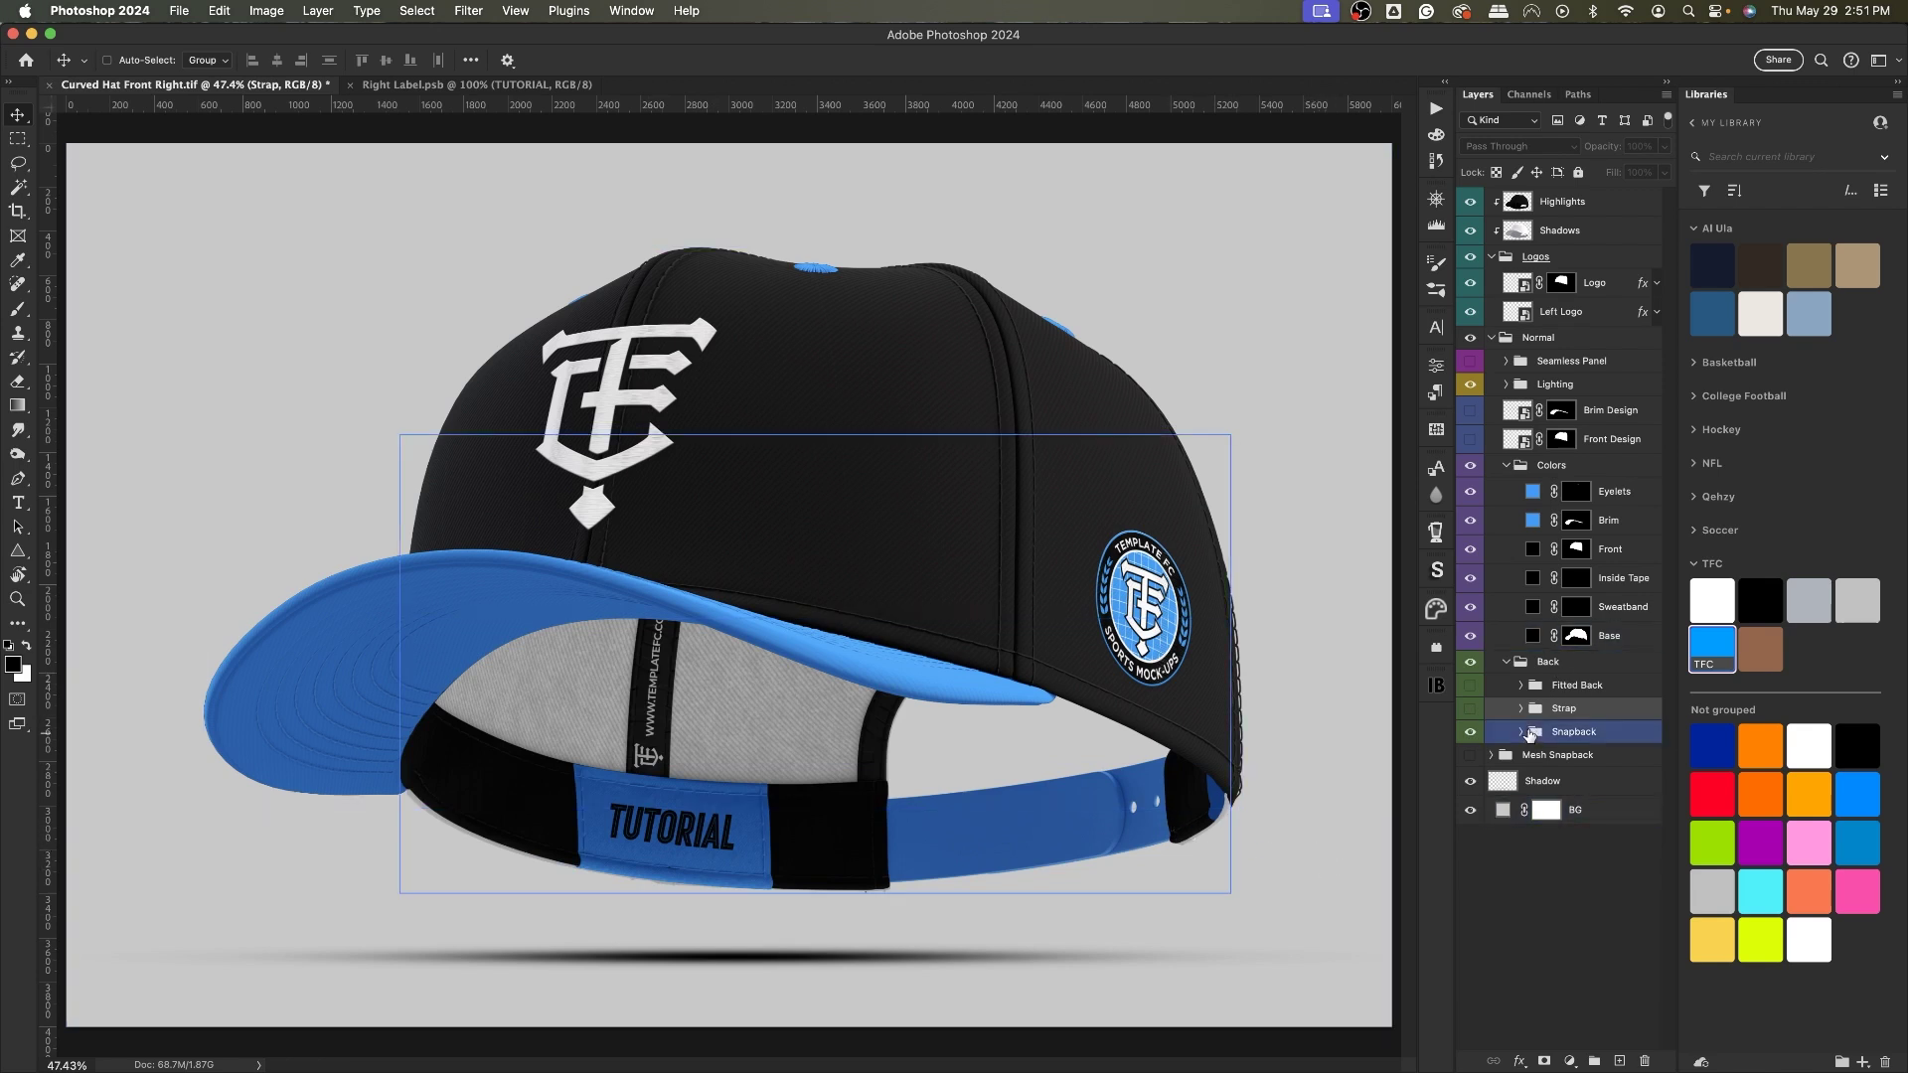
{"action": "left_click", "coordinate": [1548, 661]}
{"action": "left_click", "coordinate": [1600, 637]}
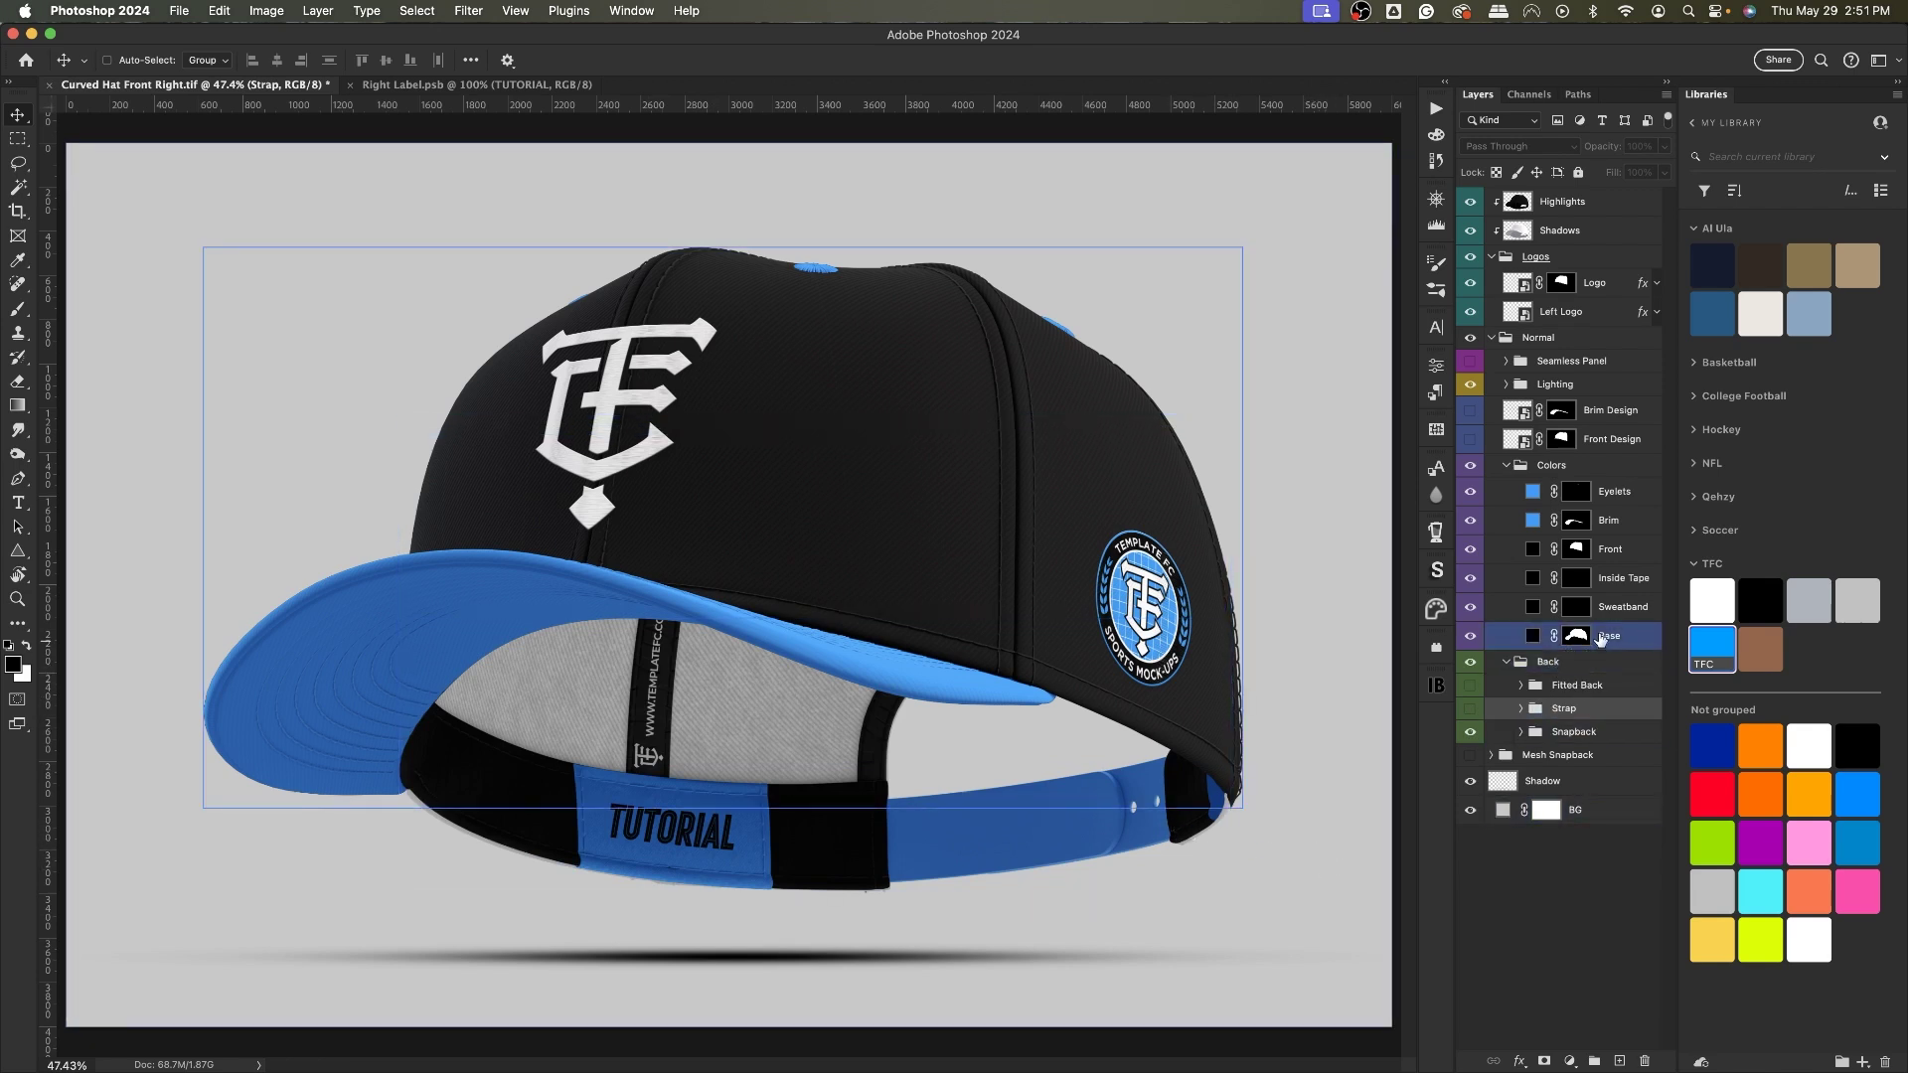
{"action": "left_click", "coordinate": [1562, 731]}
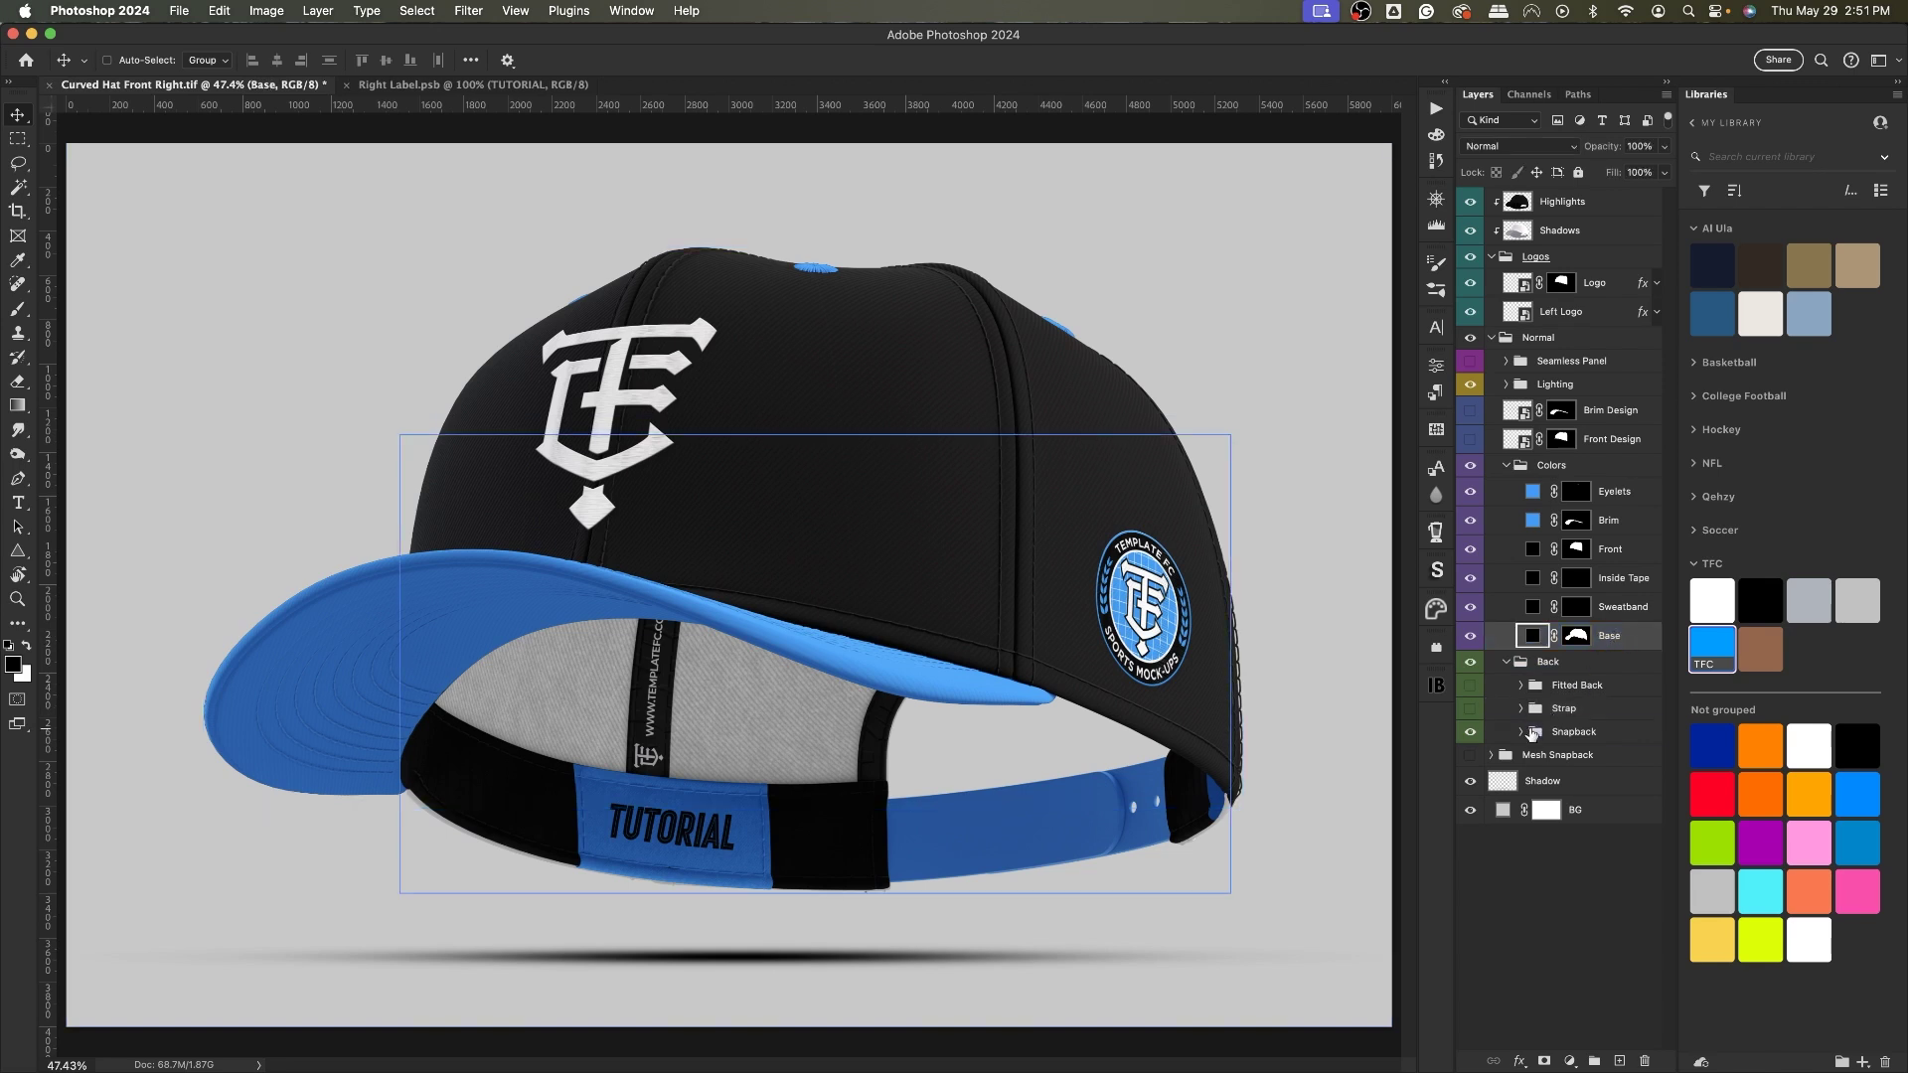
{"action": "left_click", "coordinate": [1520, 731]}
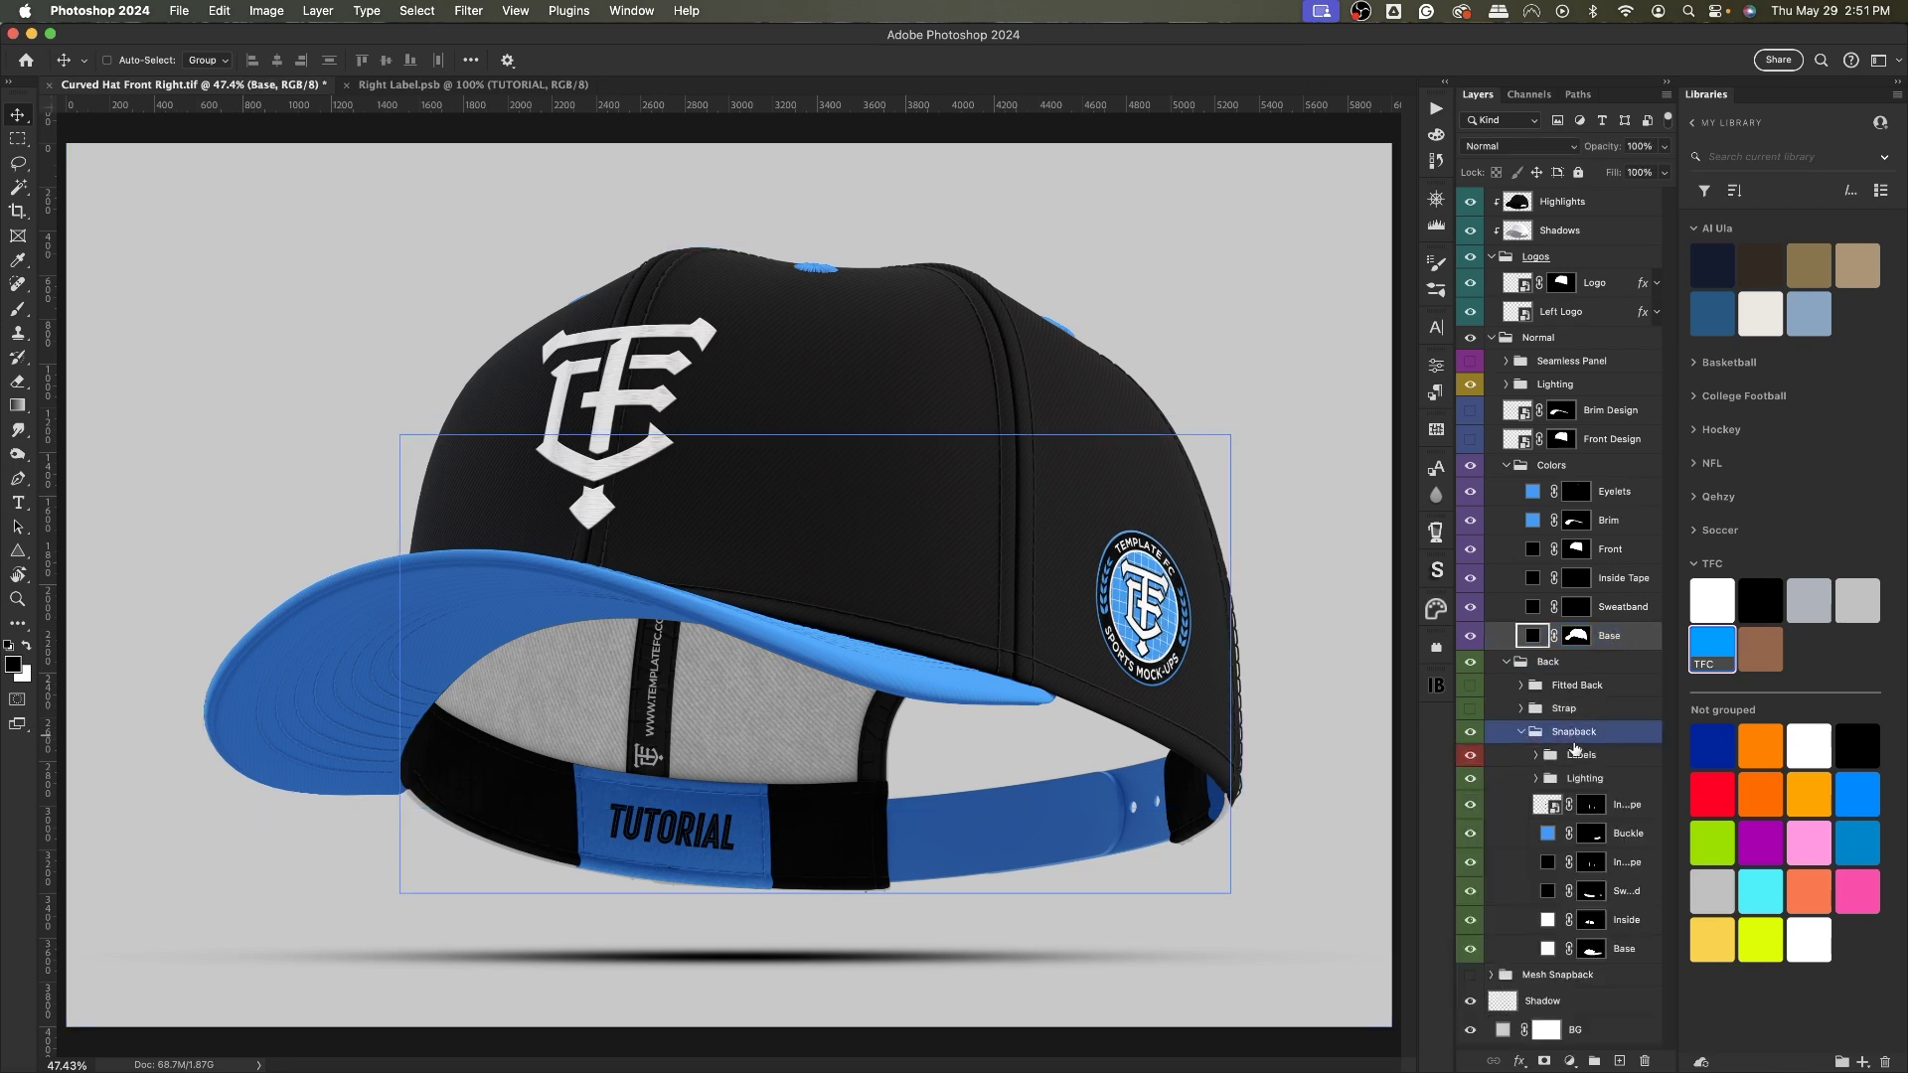
{"action": "left_click", "coordinate": [1595, 948]}
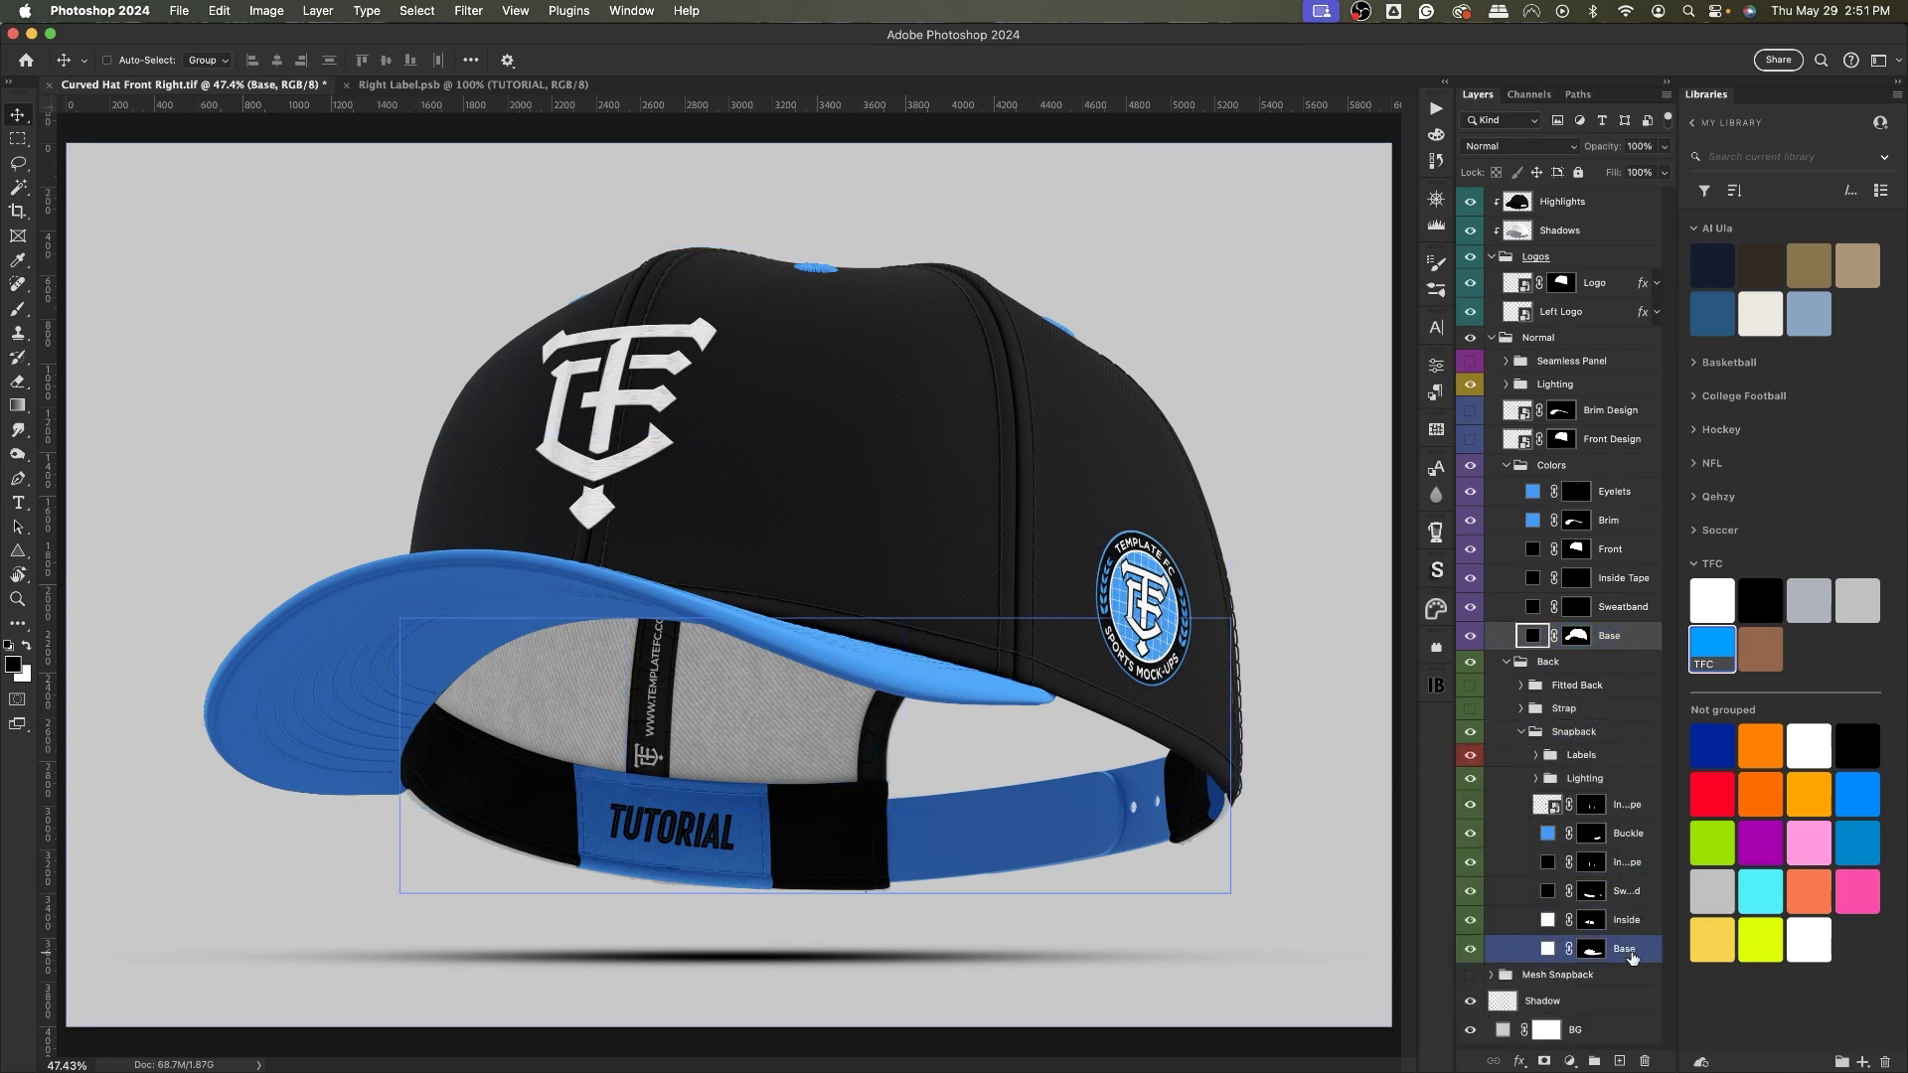
{"action": "left_click", "coordinate": [1761, 598]}
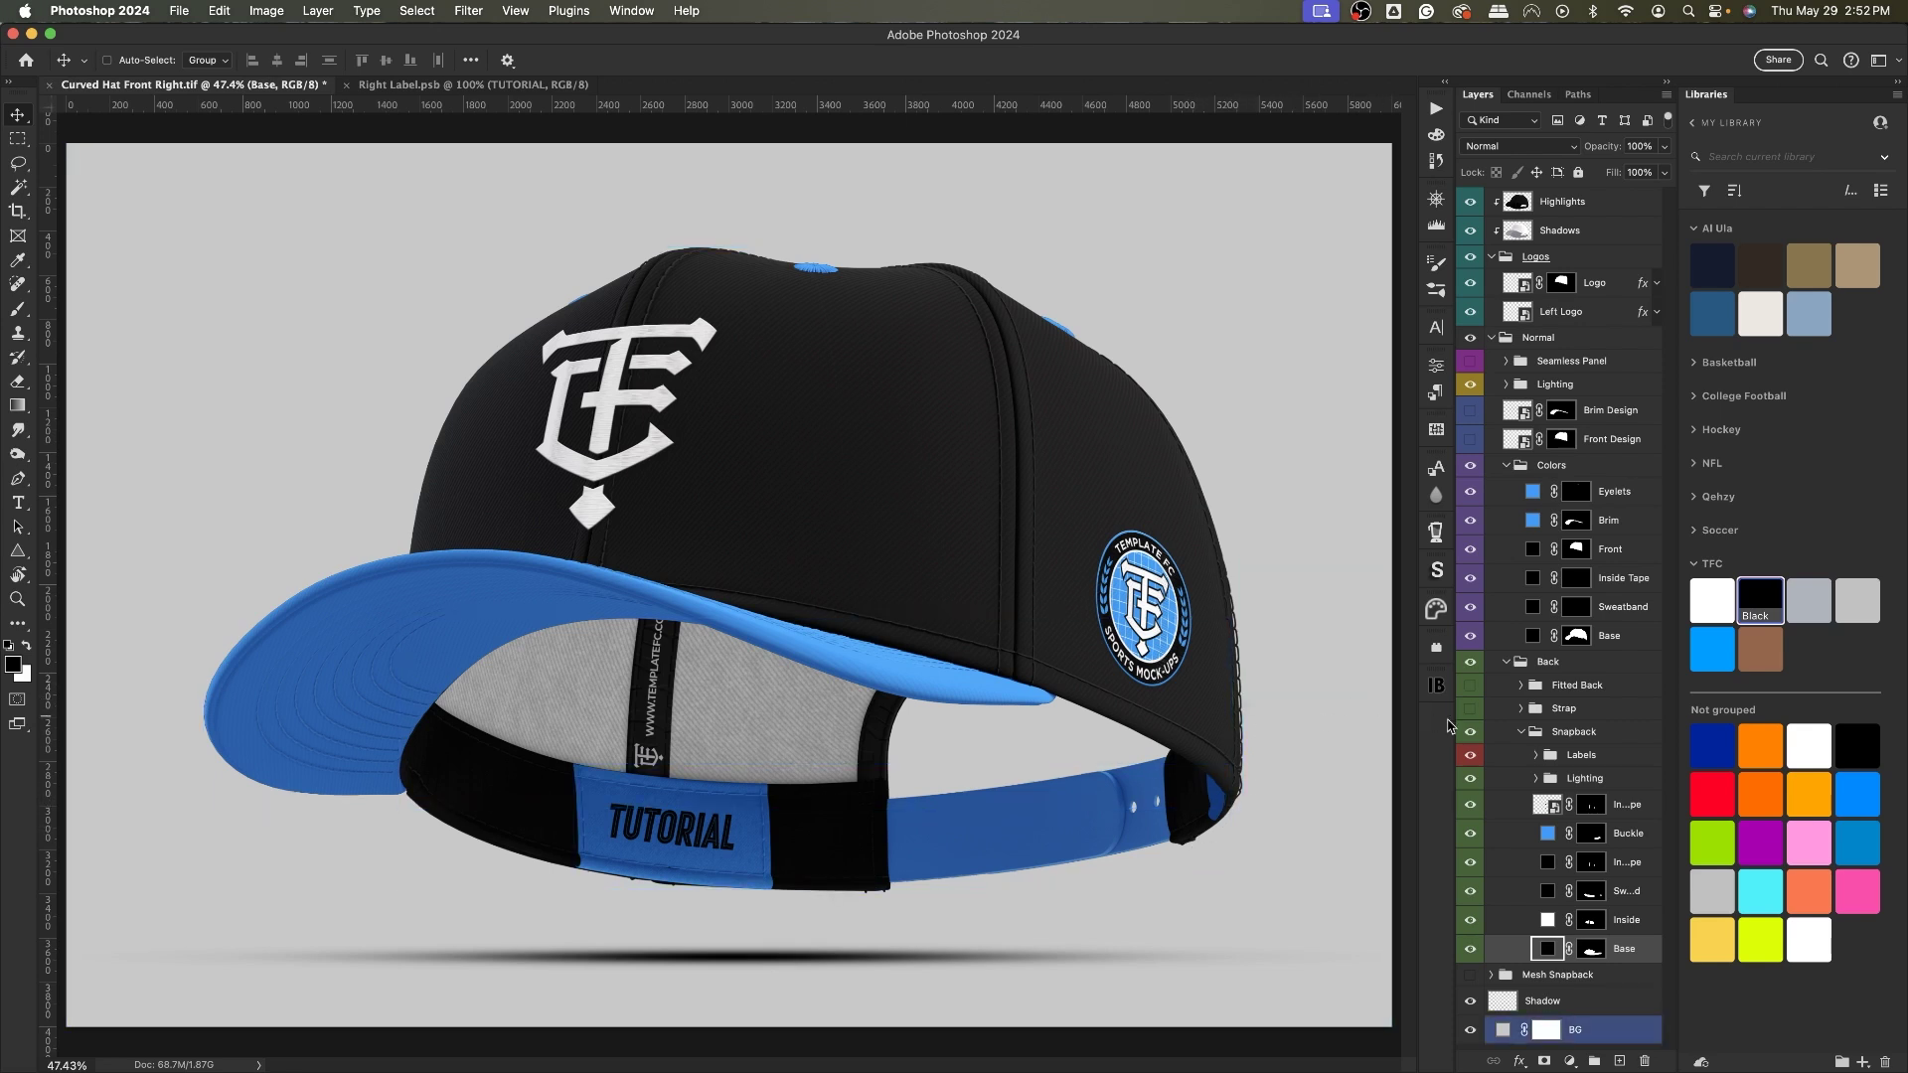
Step: Select the BG layer and collapse the Normal group
{"action": "left_click", "coordinate": [1580, 1030]}
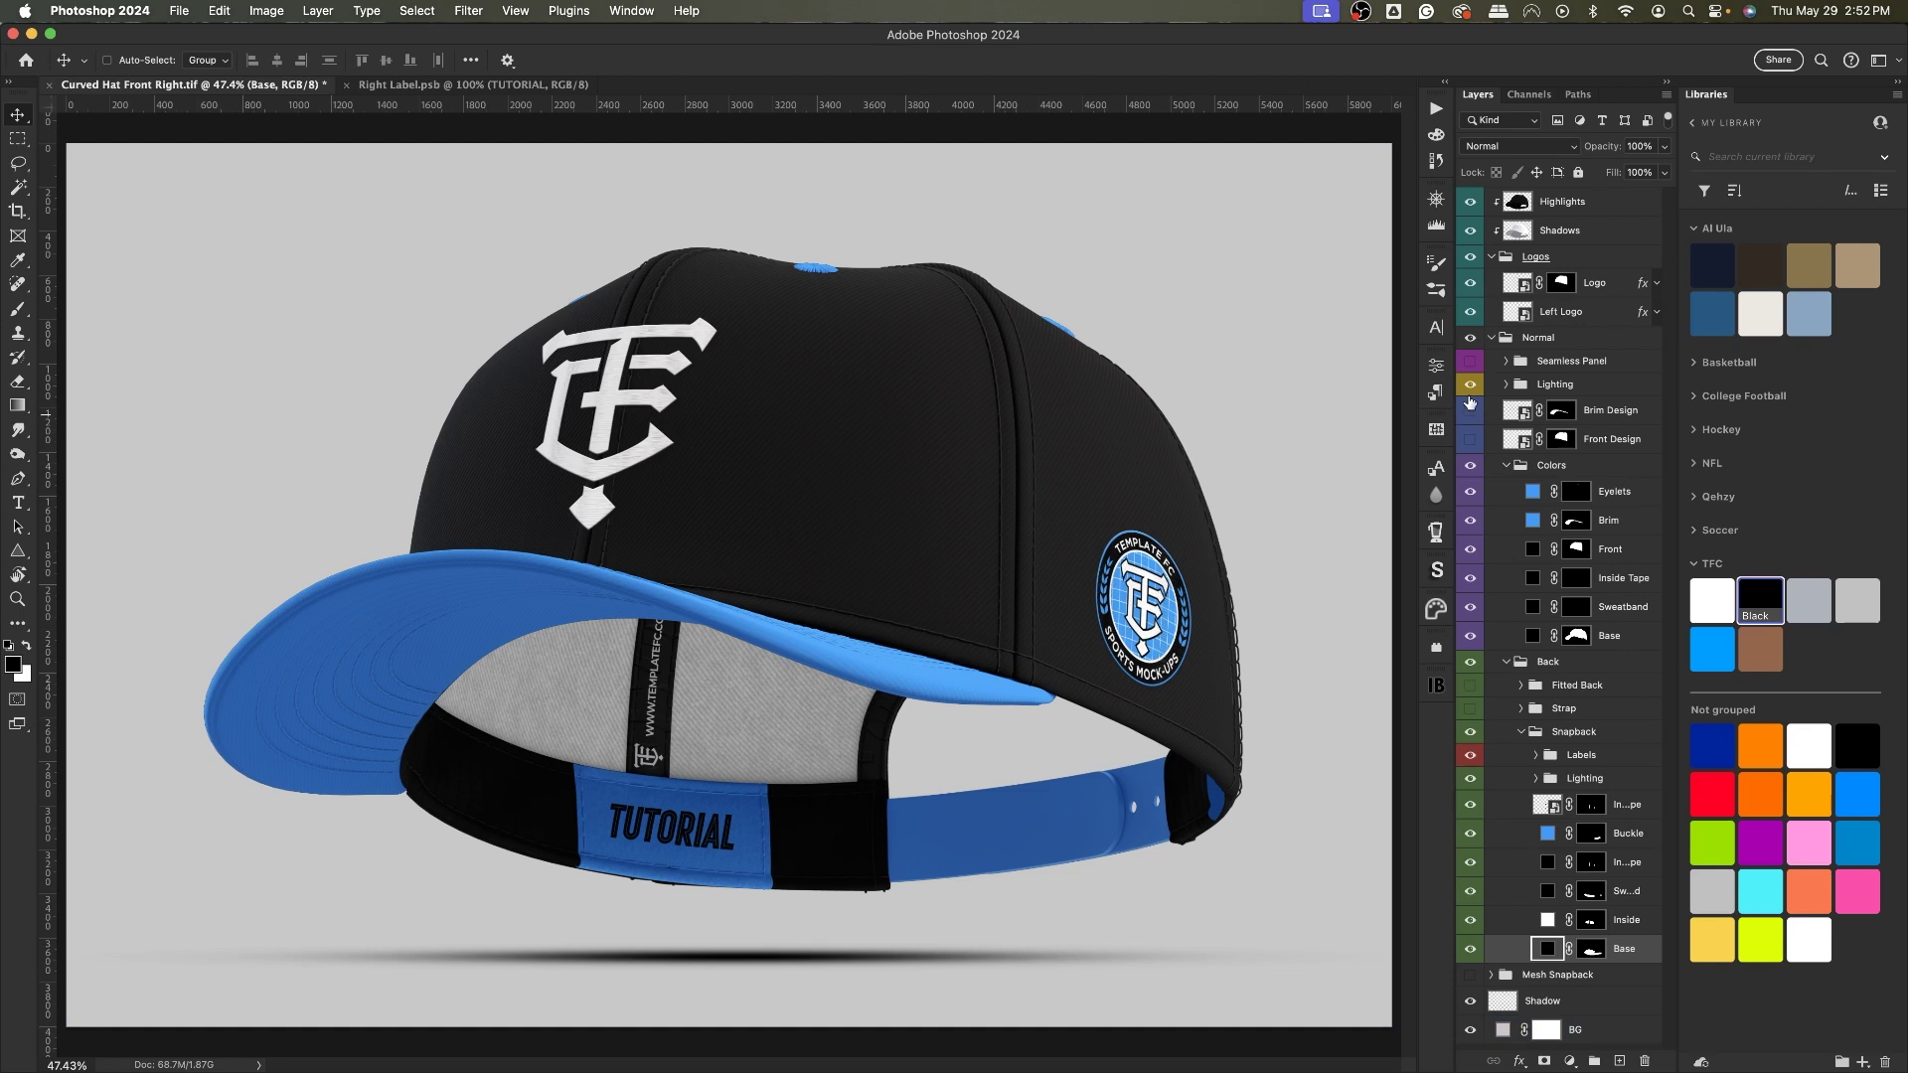
{"action": "left_click", "coordinate": [1497, 338]}
{"action": "left_click", "coordinate": [1491, 337]}
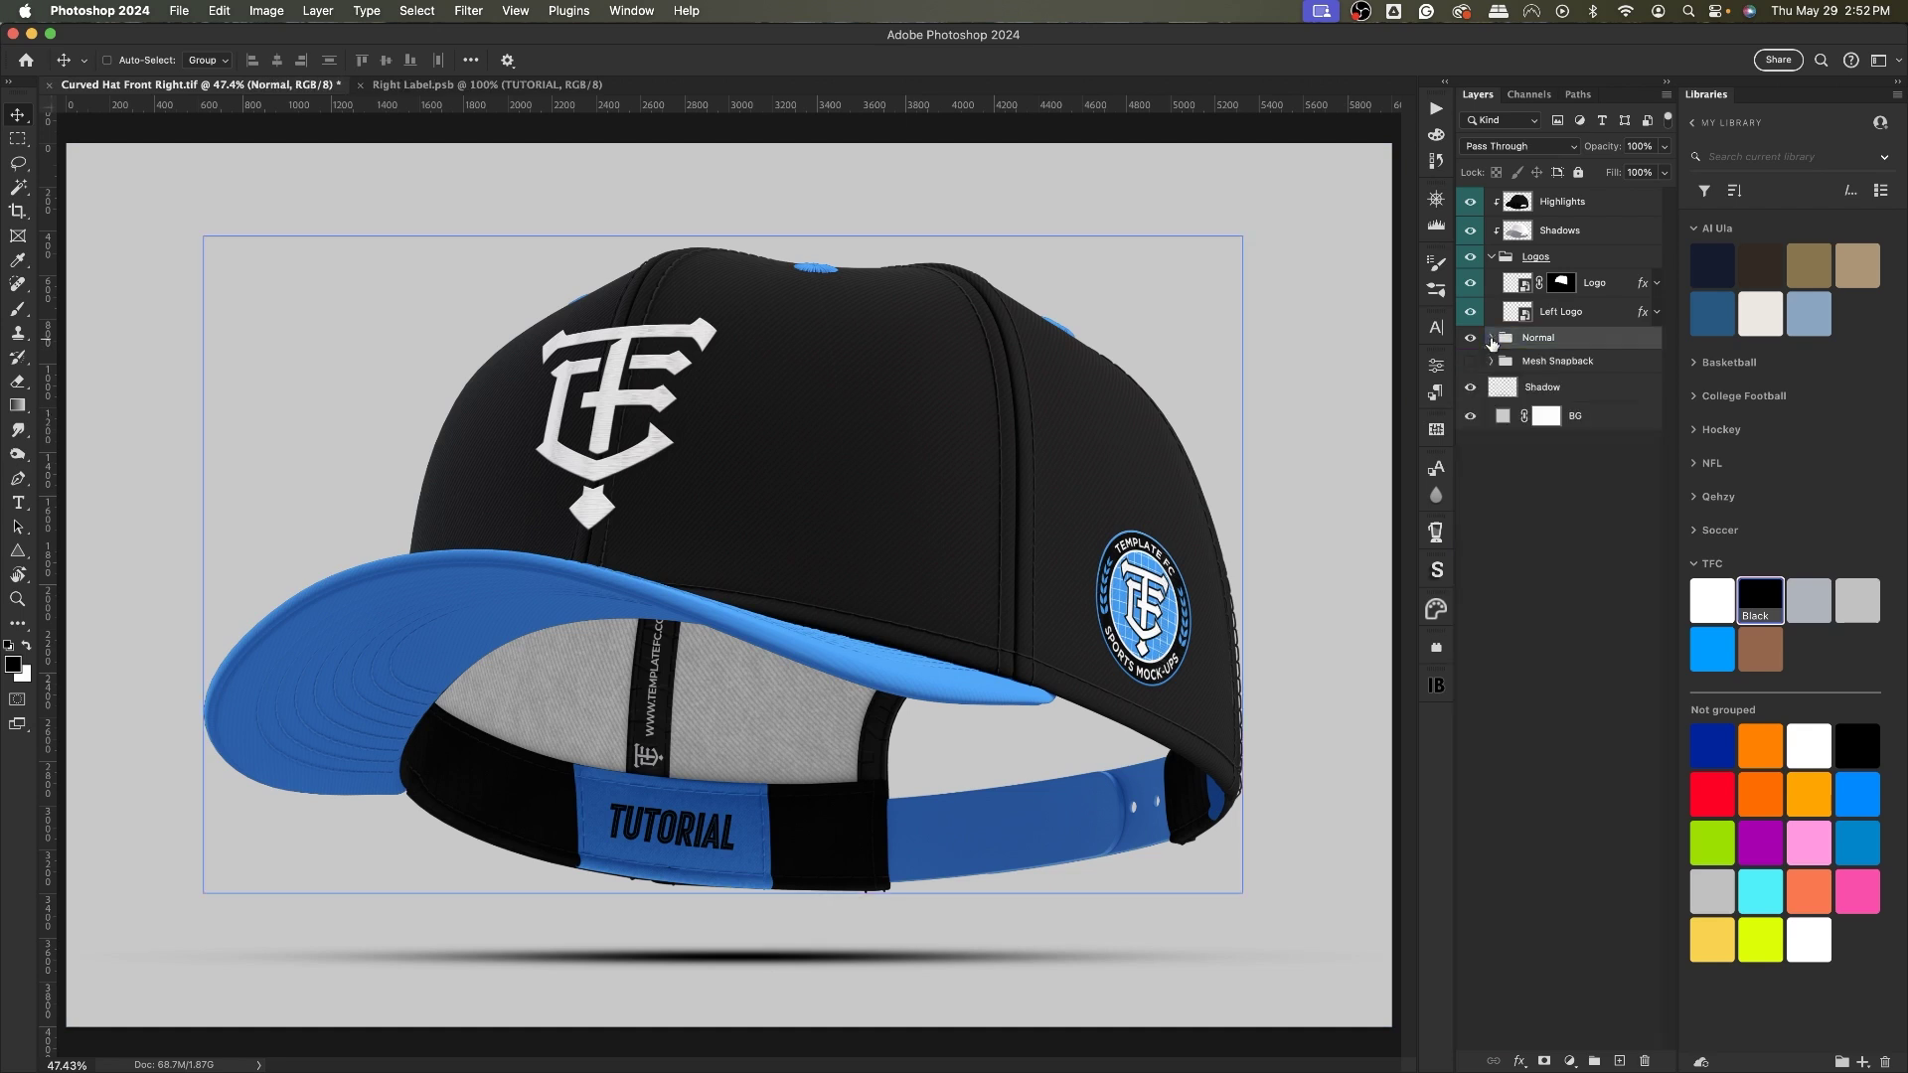
Step: Close the Right Label document and open the front Logo smart object with its black Front background
{"action": "left_click", "coordinate": [360, 84]}
{"action": "left_click", "coordinate": [1544, 287]}
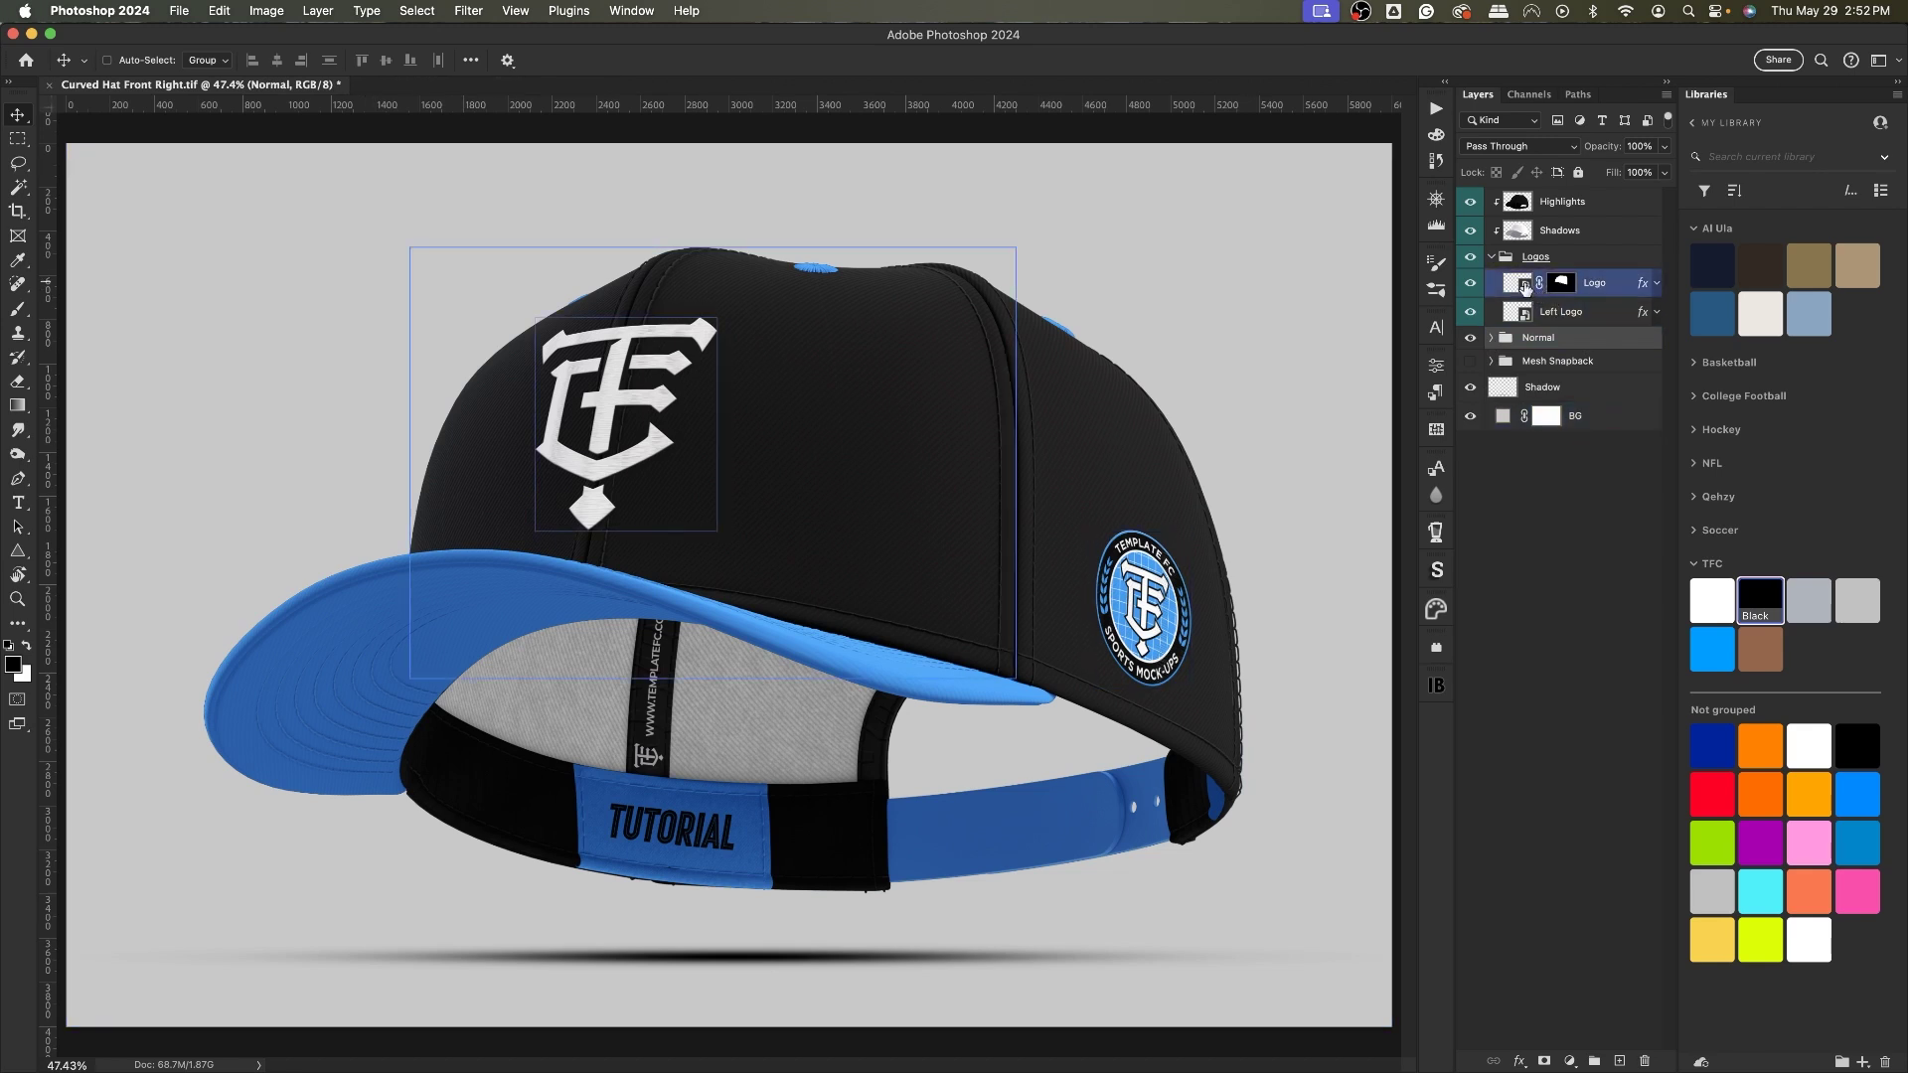
{"action": "left_click", "coordinate": [1657, 284]}
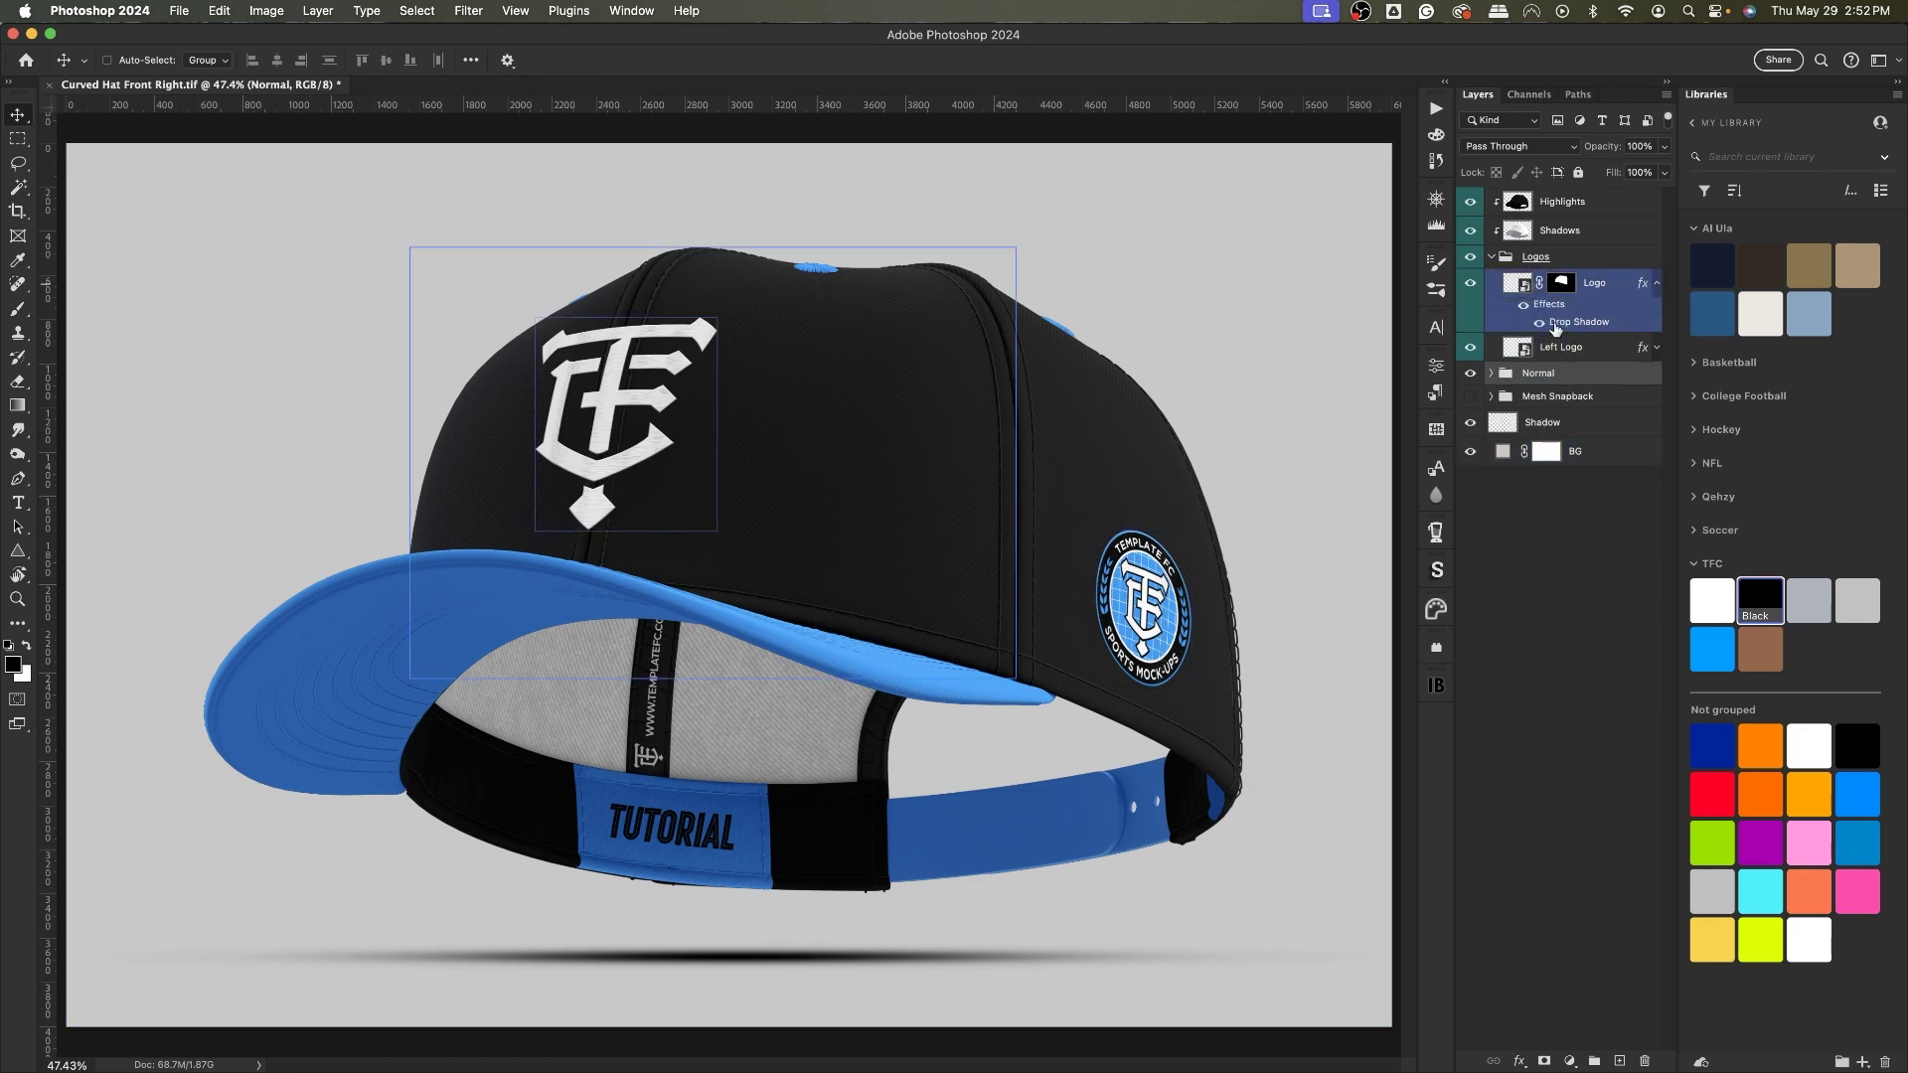
{"action": "left_click_drag", "start_coordinate": [1556, 327], "coordinate": [1507, 310]}
{"action": "double_click", "coordinate": [1520, 285]}
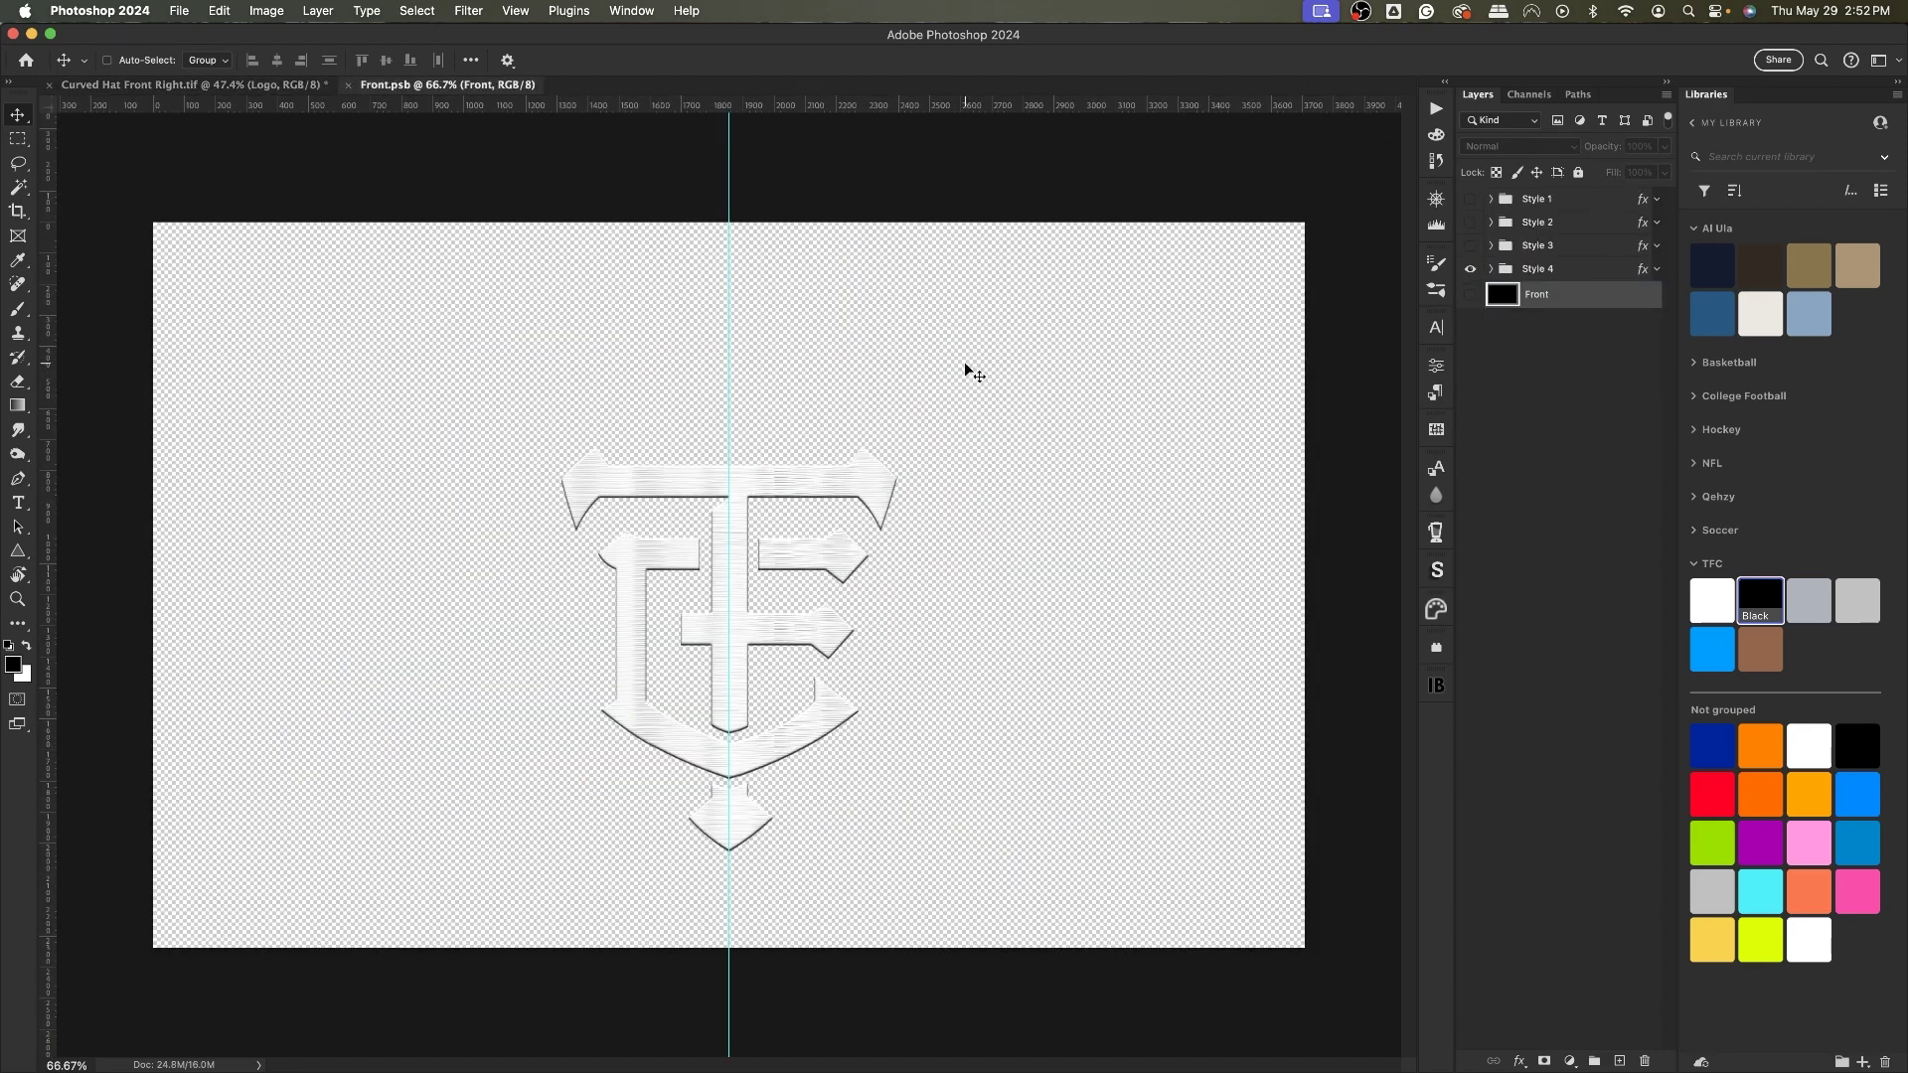
{"action": "left_click", "coordinate": [1470, 294]}
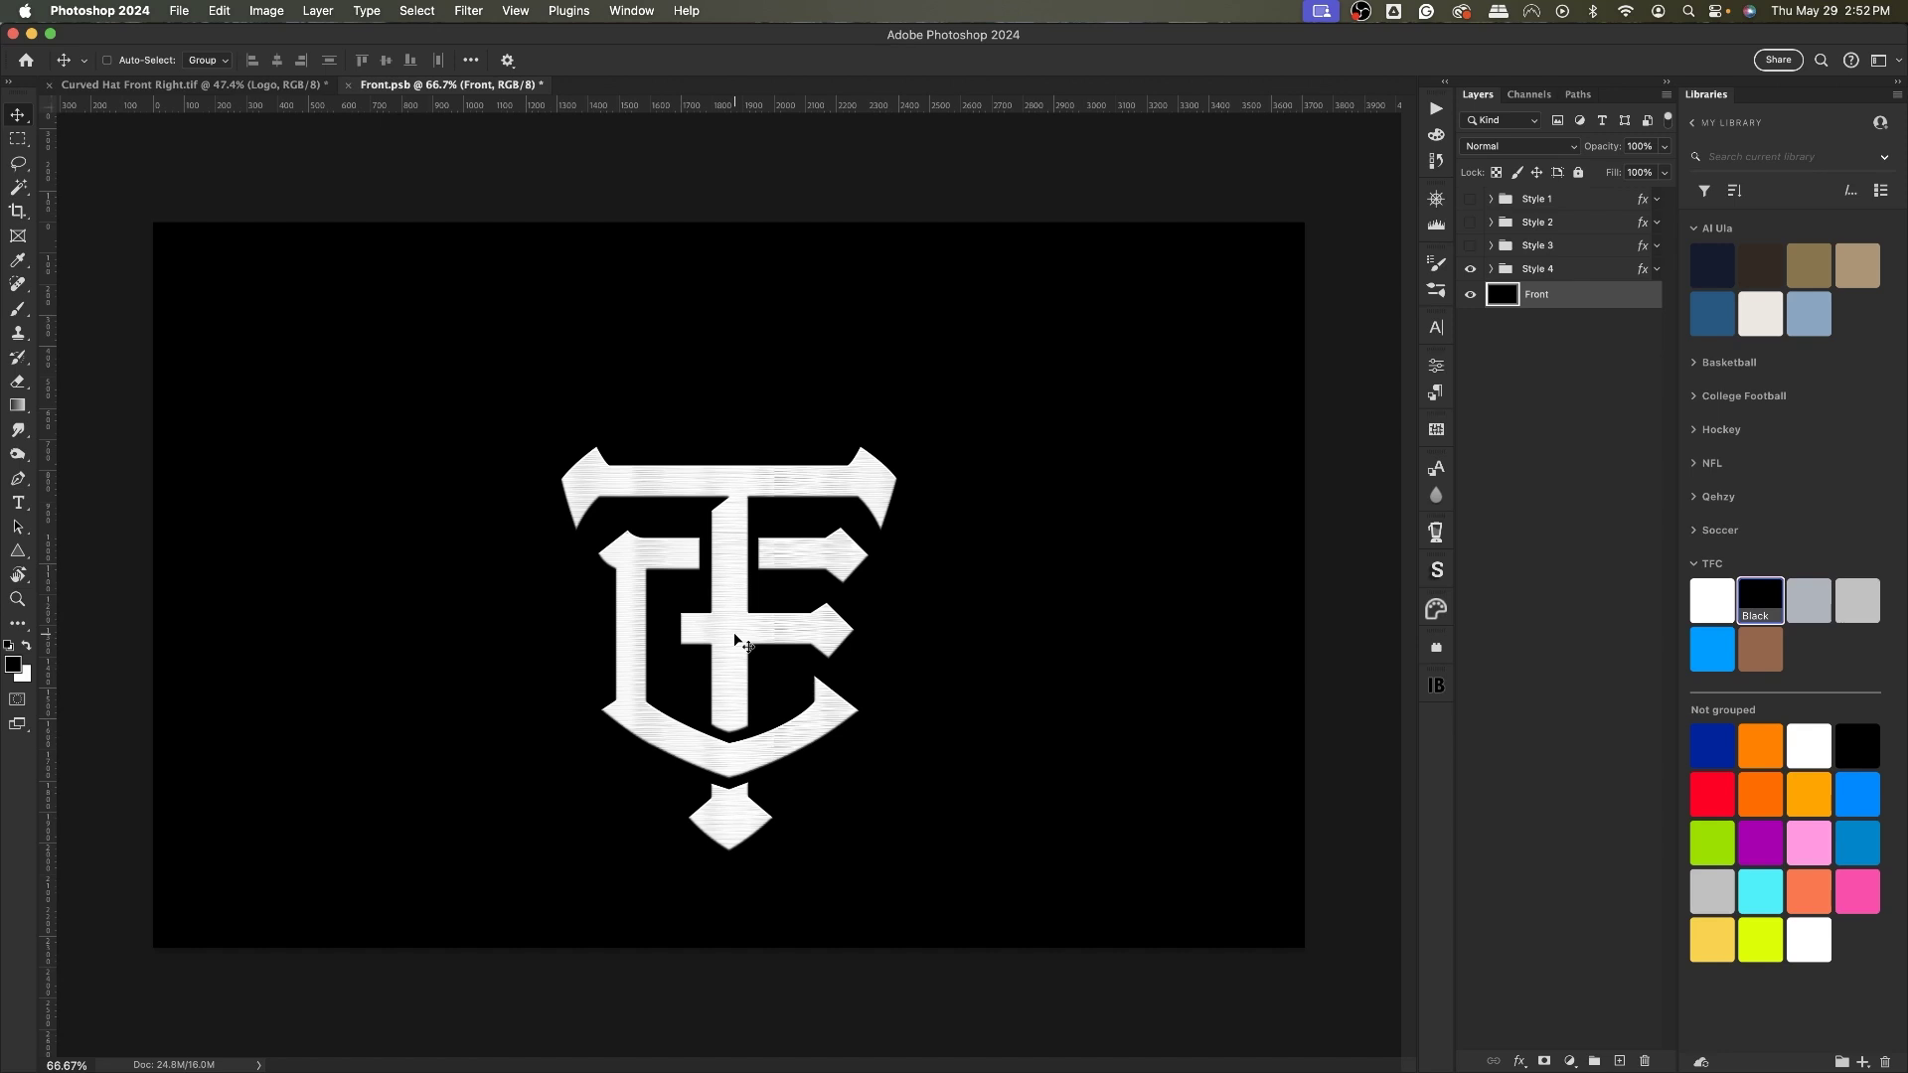
Step: Preview the Style 1–4 logo treatments, leaving the textured Style 4 visible
{"action": "left_click", "coordinate": [1578, 272]}
{"action": "left_click", "coordinate": [1565, 248]}
{"action": "left_click", "coordinate": [1550, 221]}
{"action": "left_click", "coordinate": [1543, 203]}
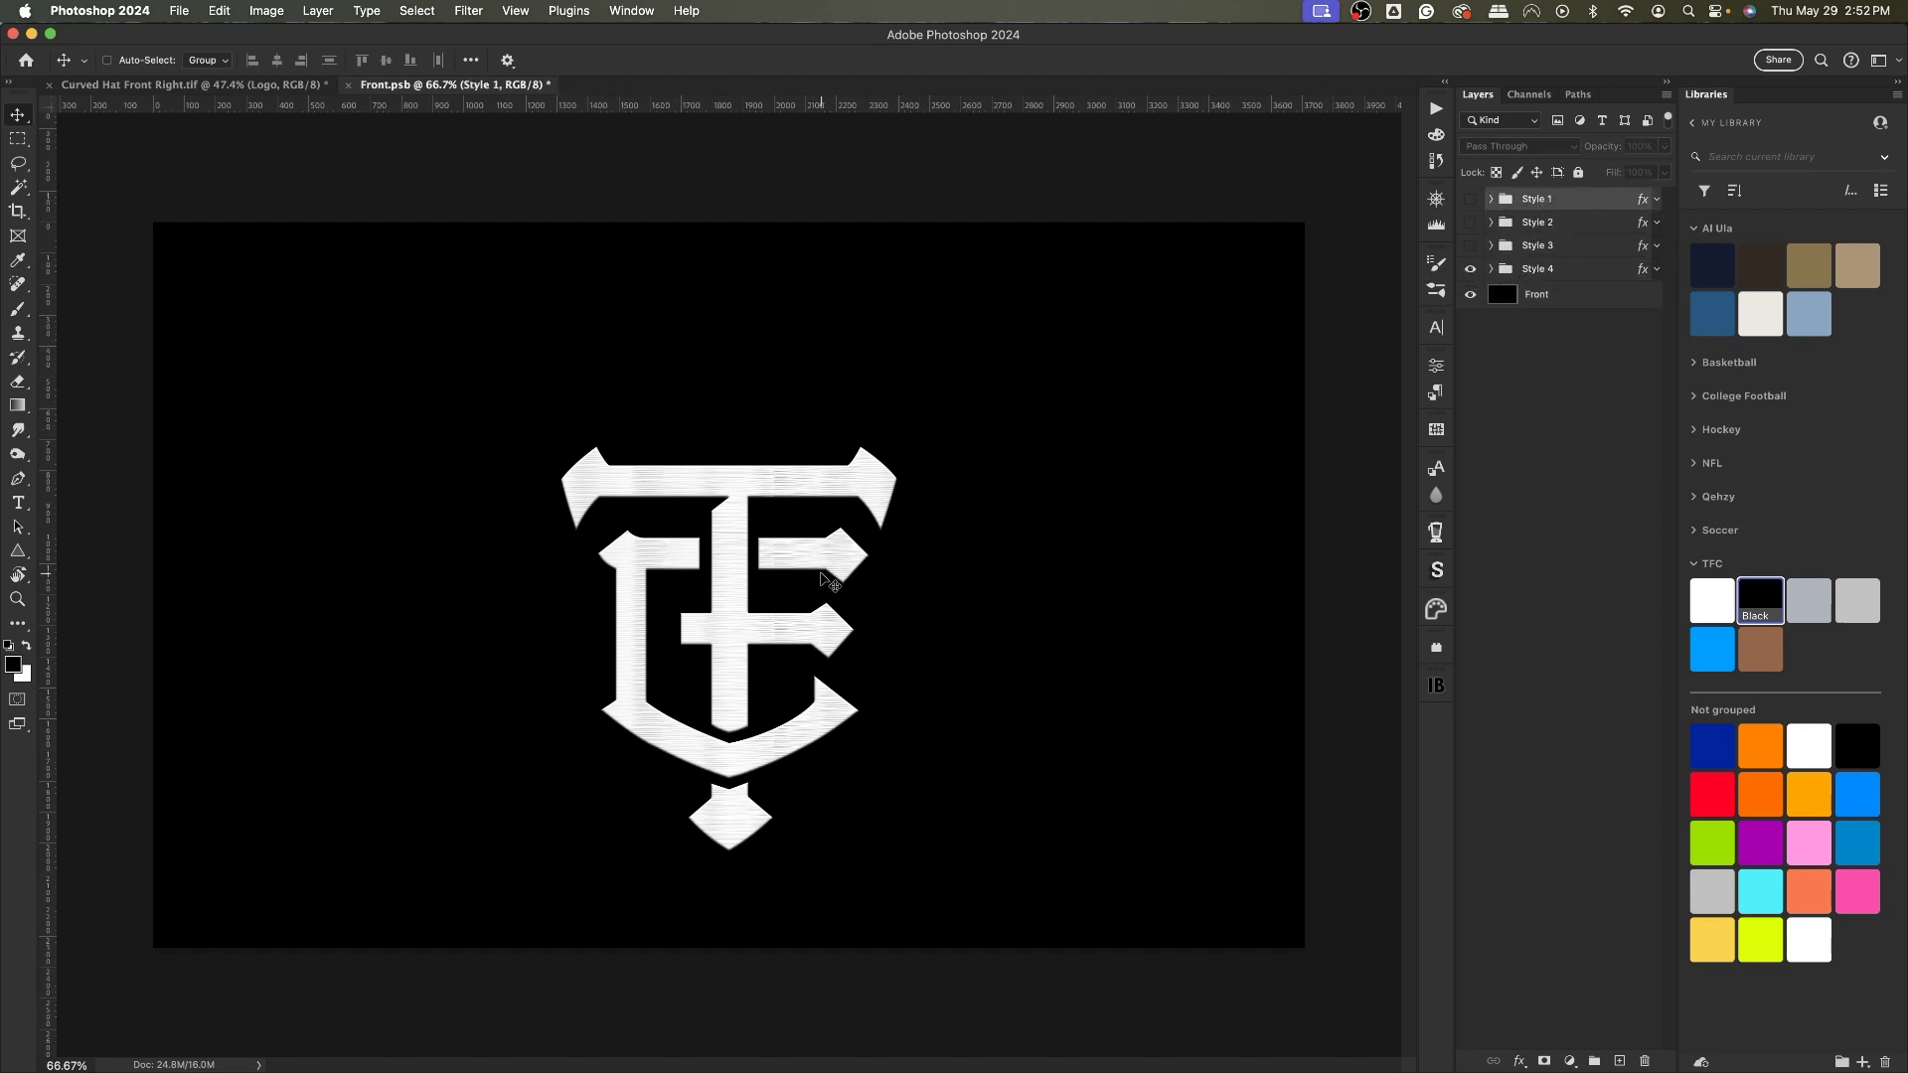
{"action": "left_click", "coordinate": [1470, 268]}
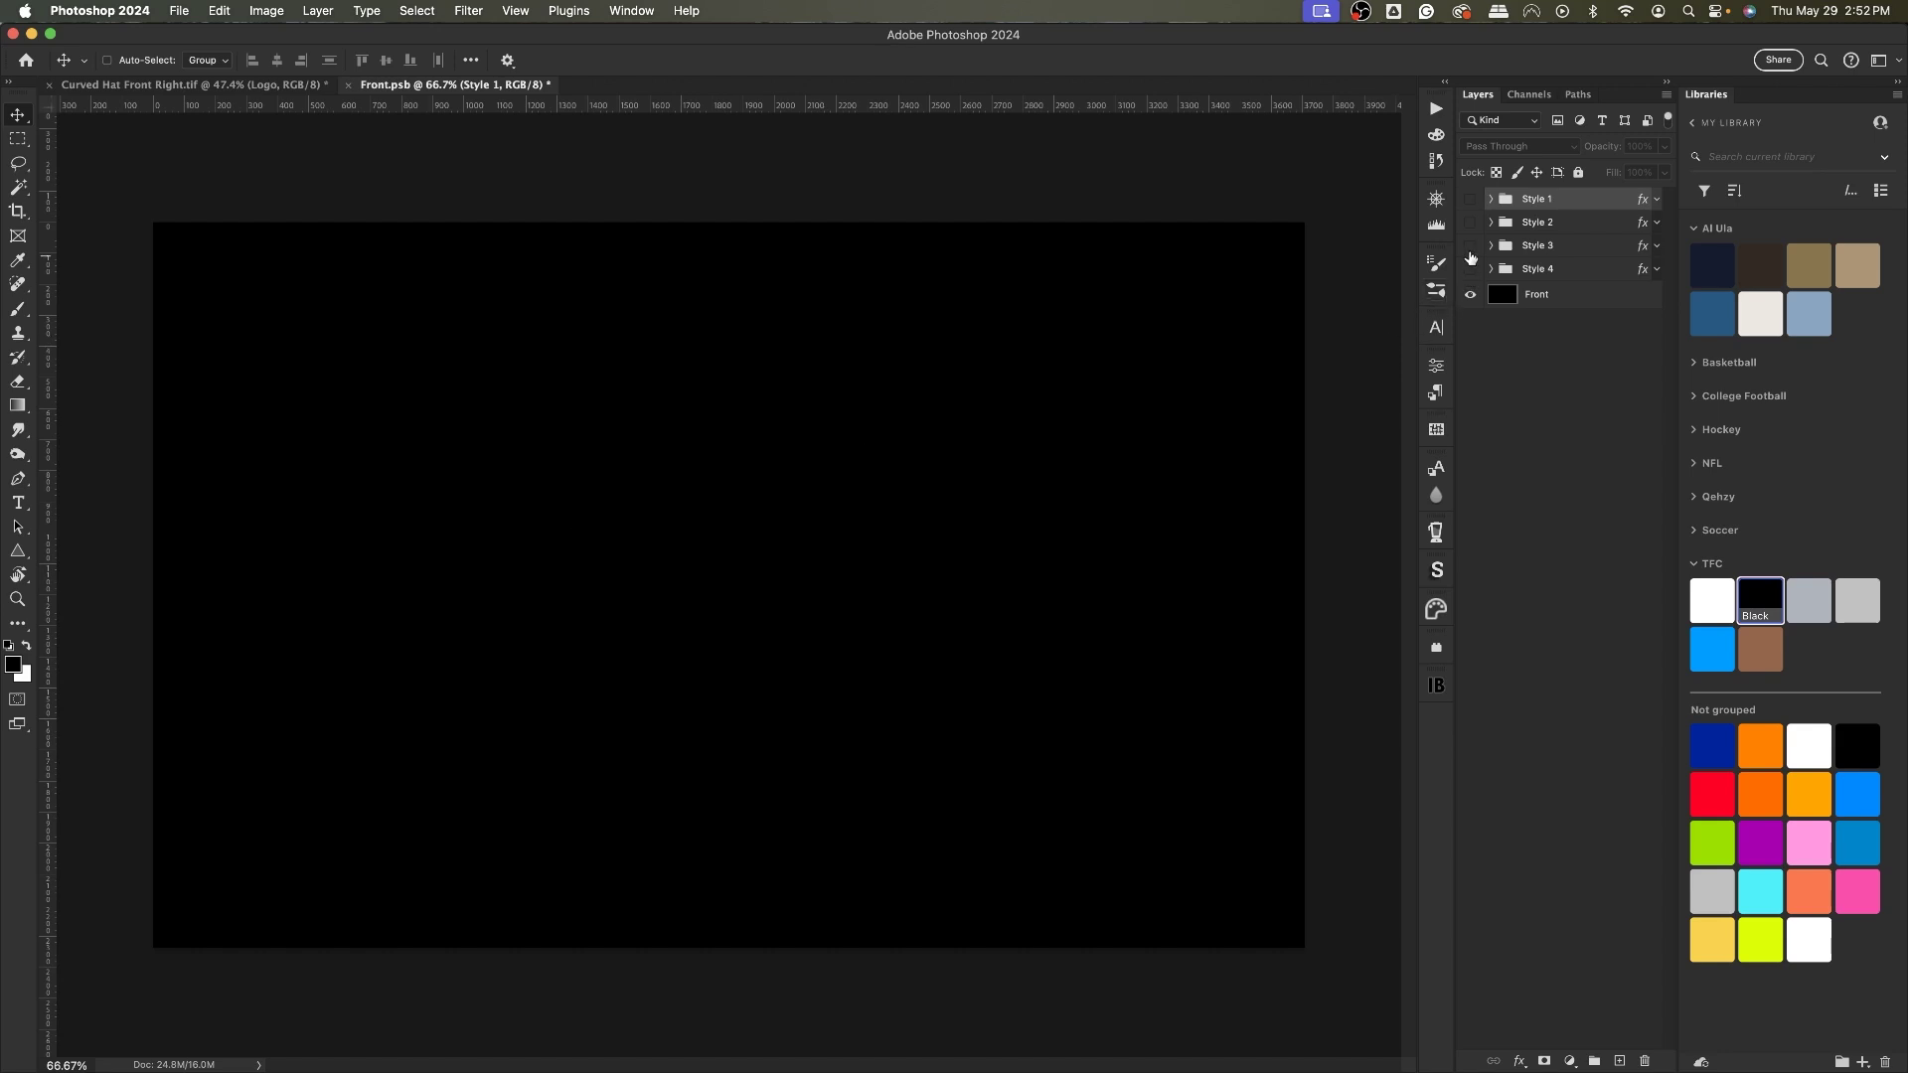
{"action": "left_click", "coordinate": [1470, 245]}
{"action": "left_click", "coordinate": [1471, 245]}
{"action": "left_click", "coordinate": [1471, 223]}
{"action": "left_click", "coordinate": [1470, 223]}
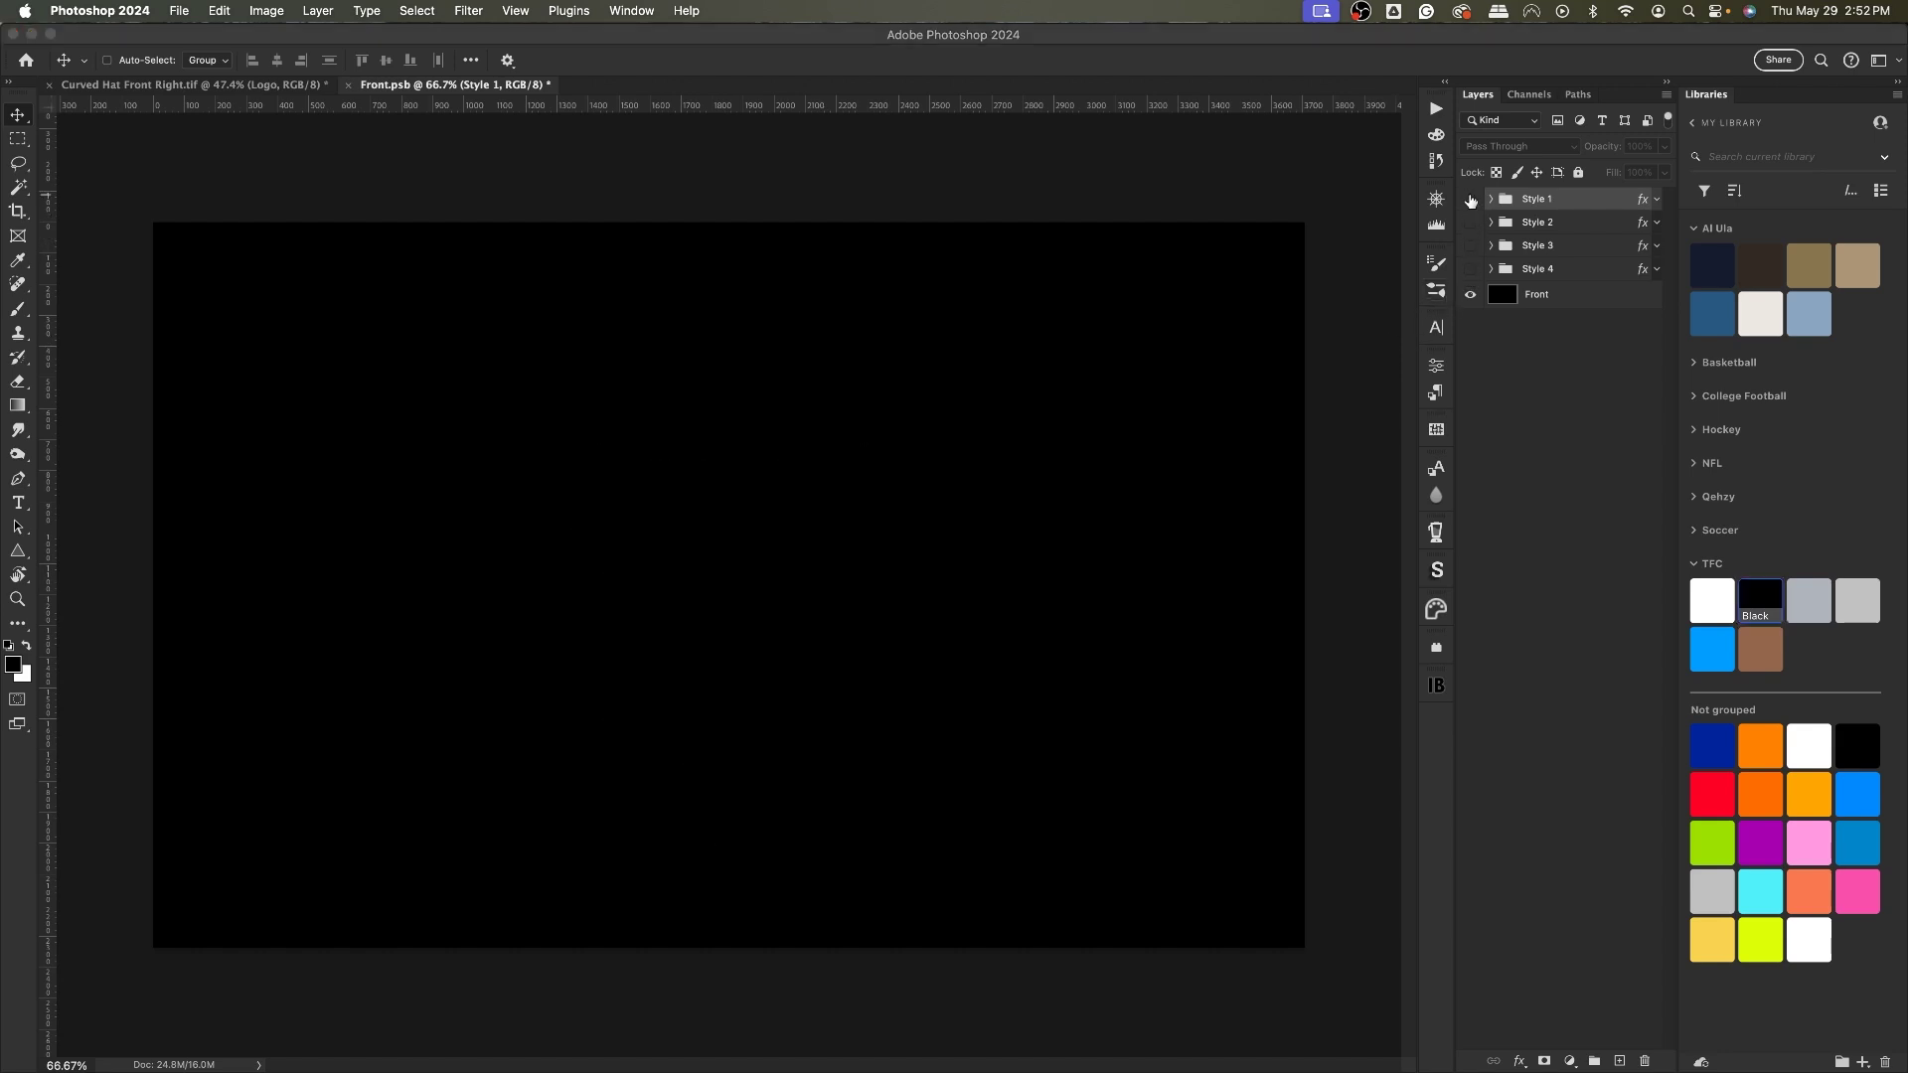
{"action": "left_click", "coordinate": [1472, 202]}
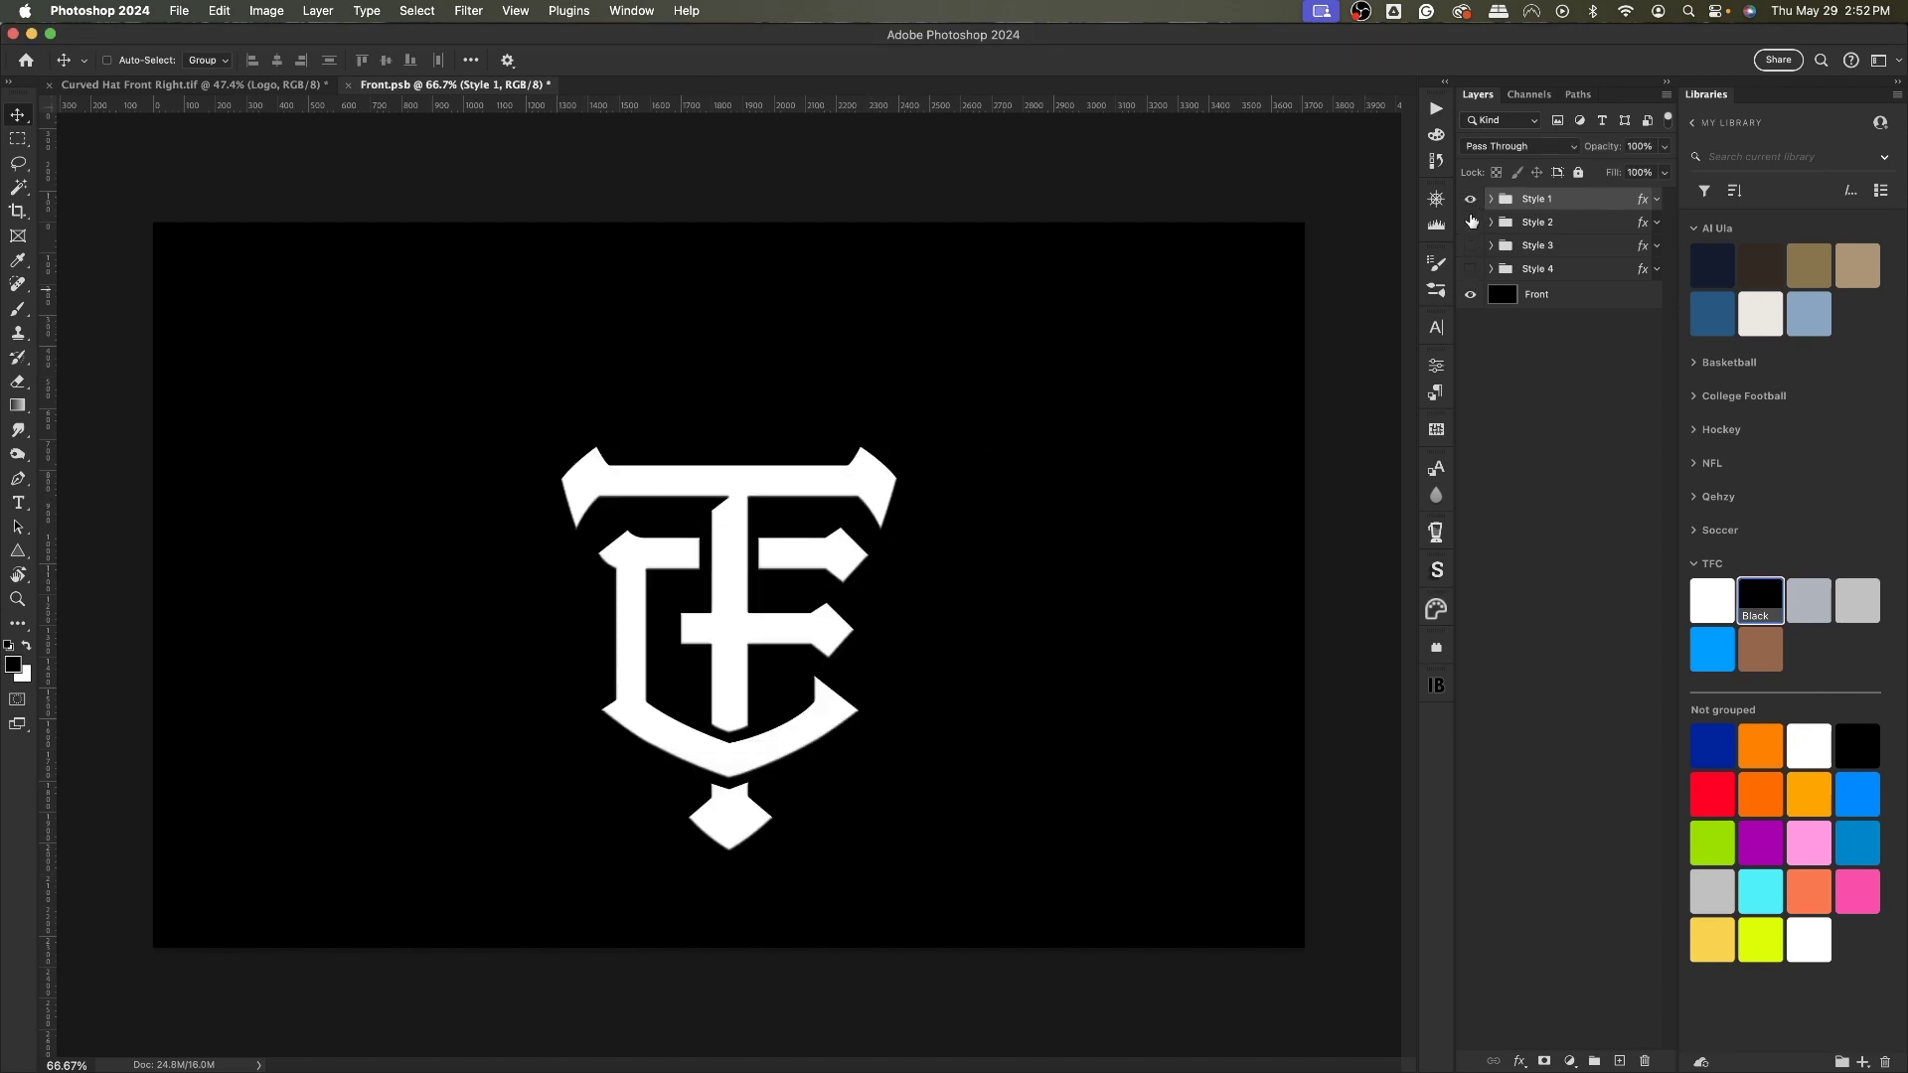
{"action": "left_click", "coordinate": [1471, 202]}
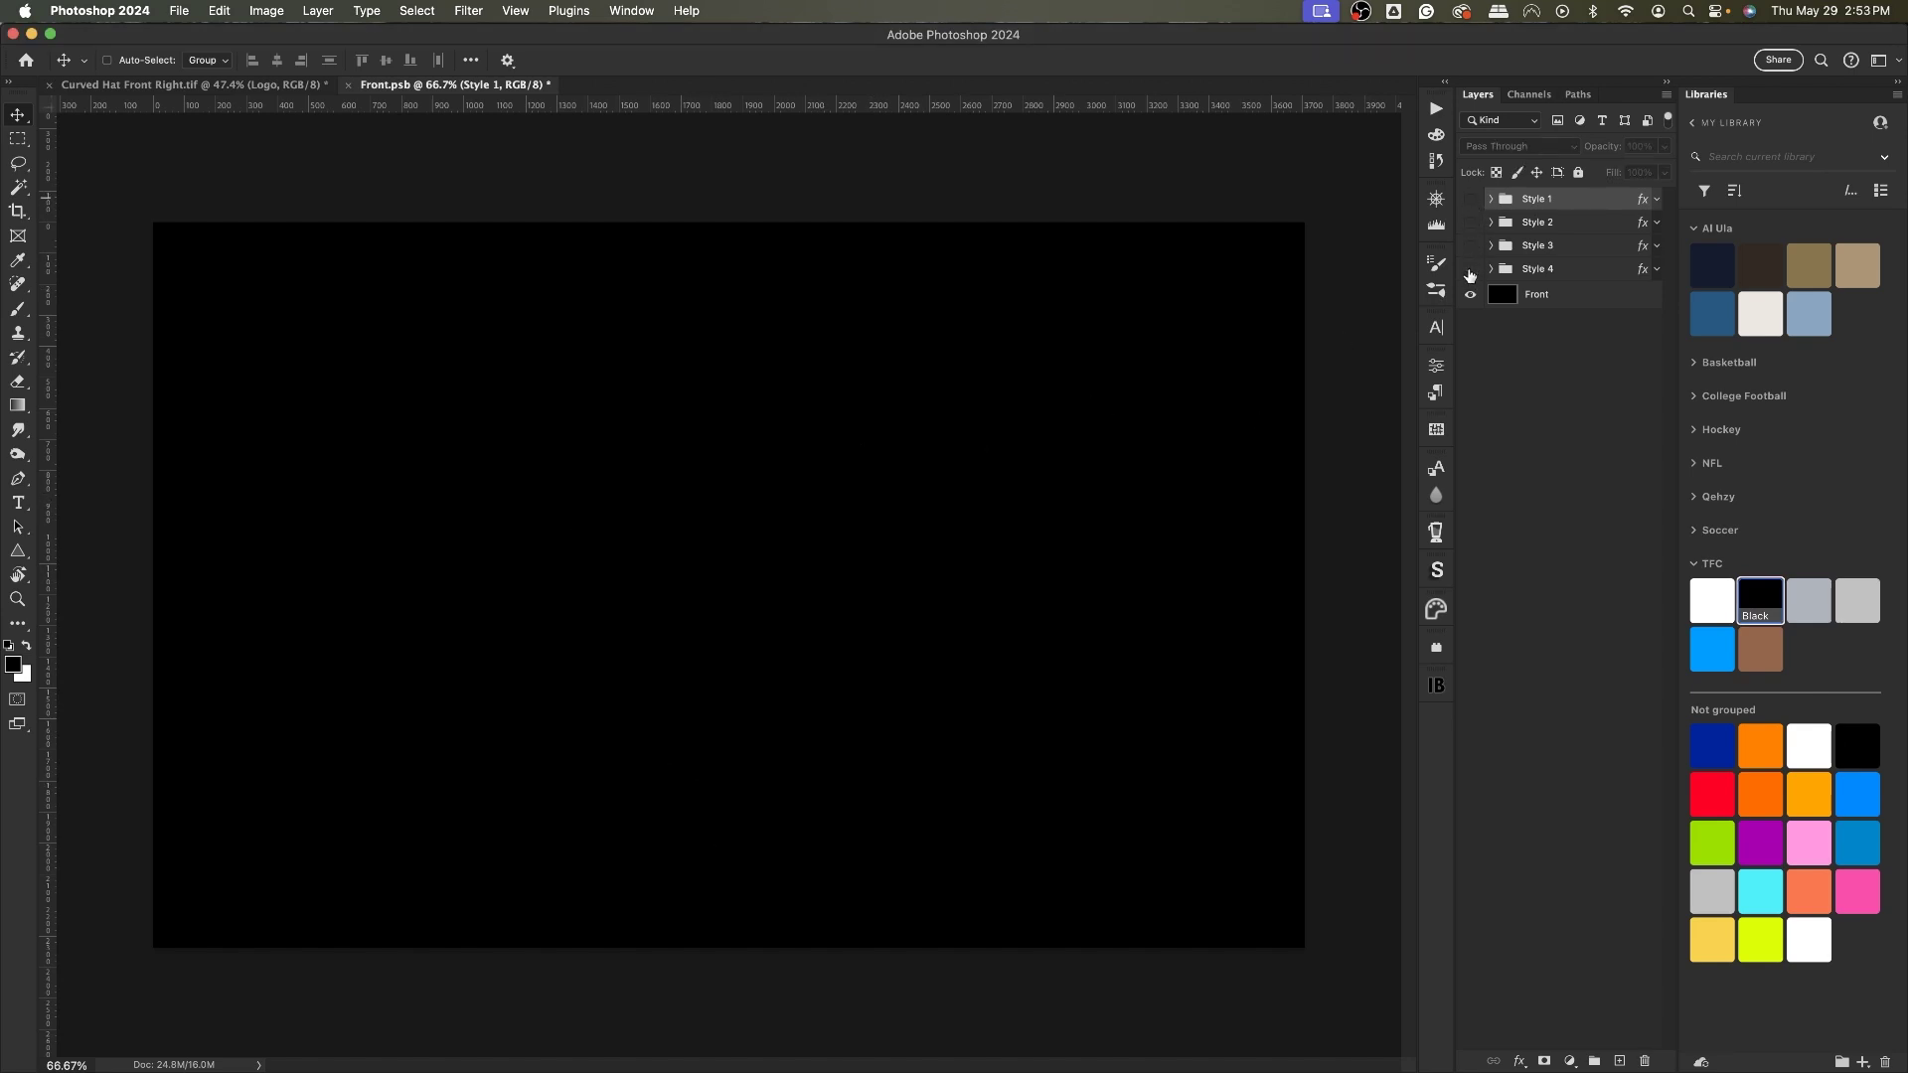
{"action": "left_click", "coordinate": [1471, 270]}
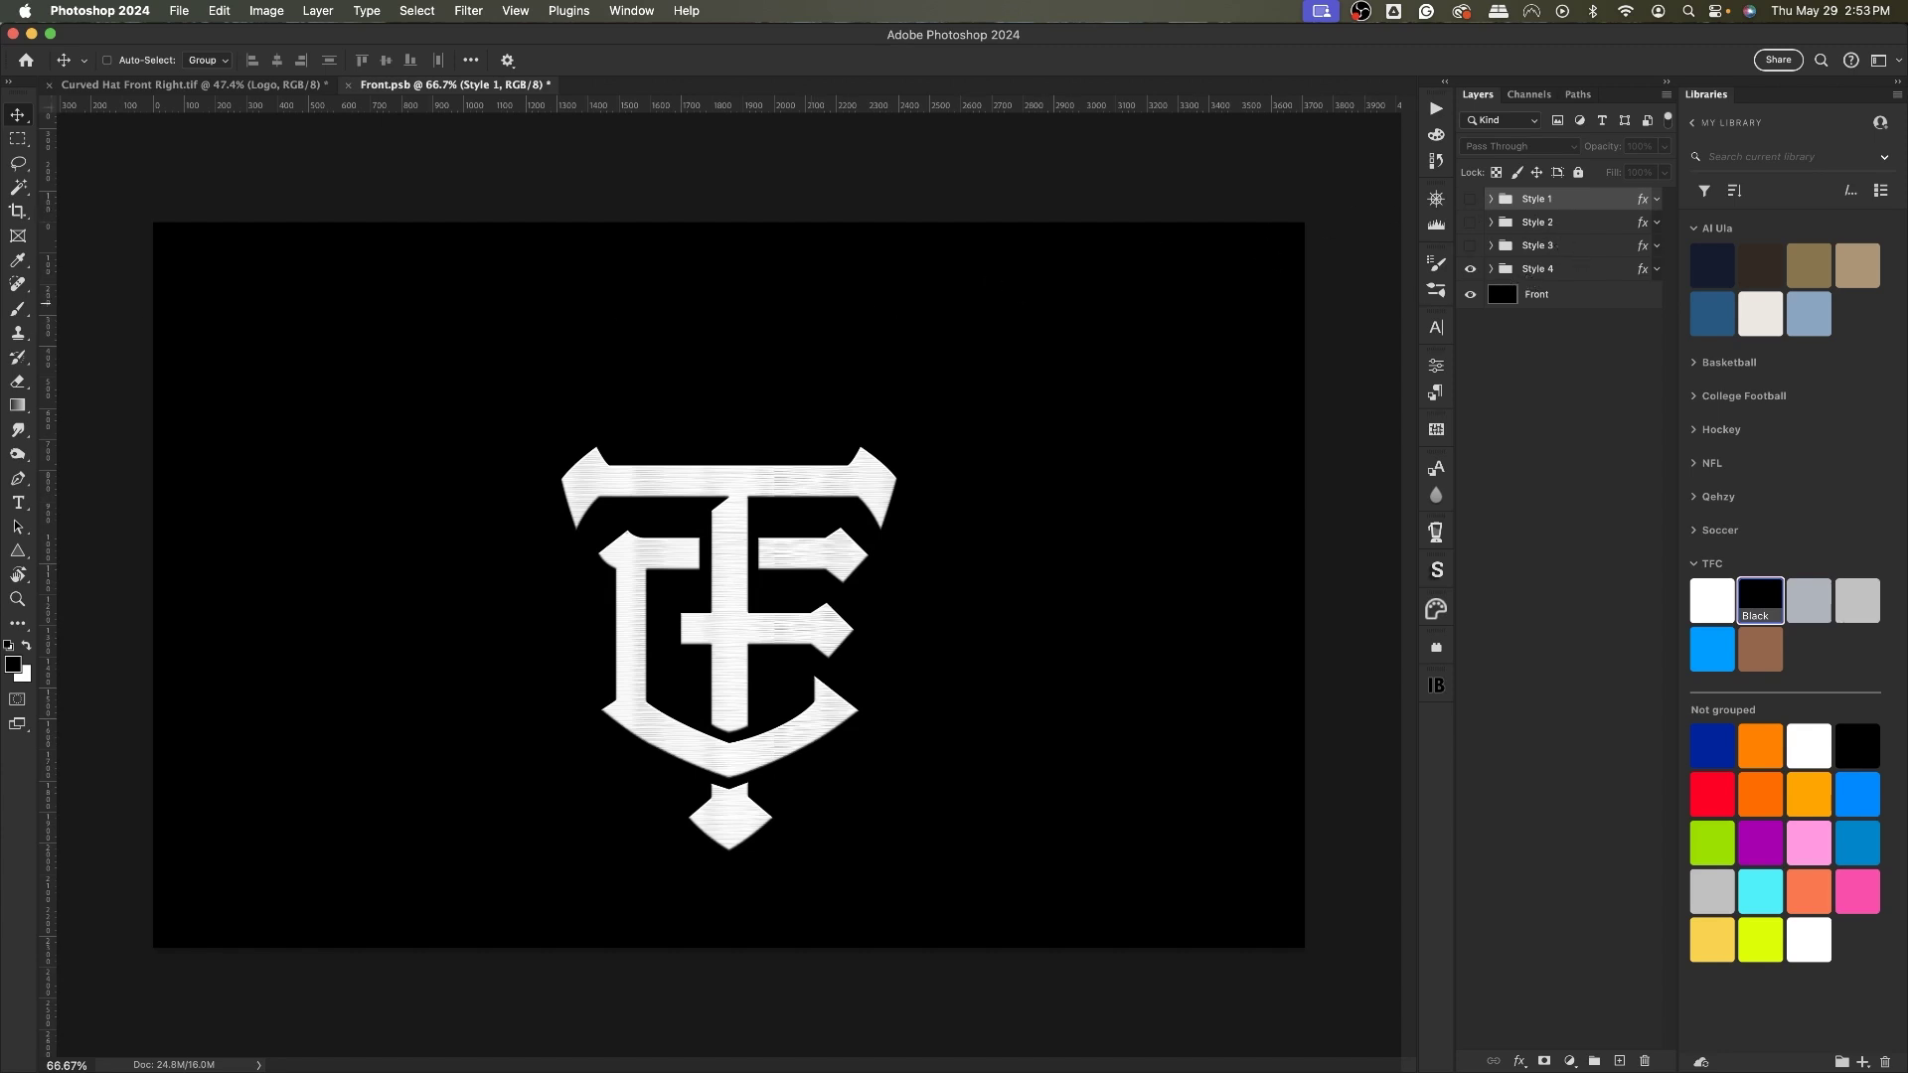
Step: Place the TemplateFC logo, scale it to about 260.6%, and rasterize it
{"action": "left_click_drag", "start_coordinate": [191, 524], "coordinate": [856, 636]}
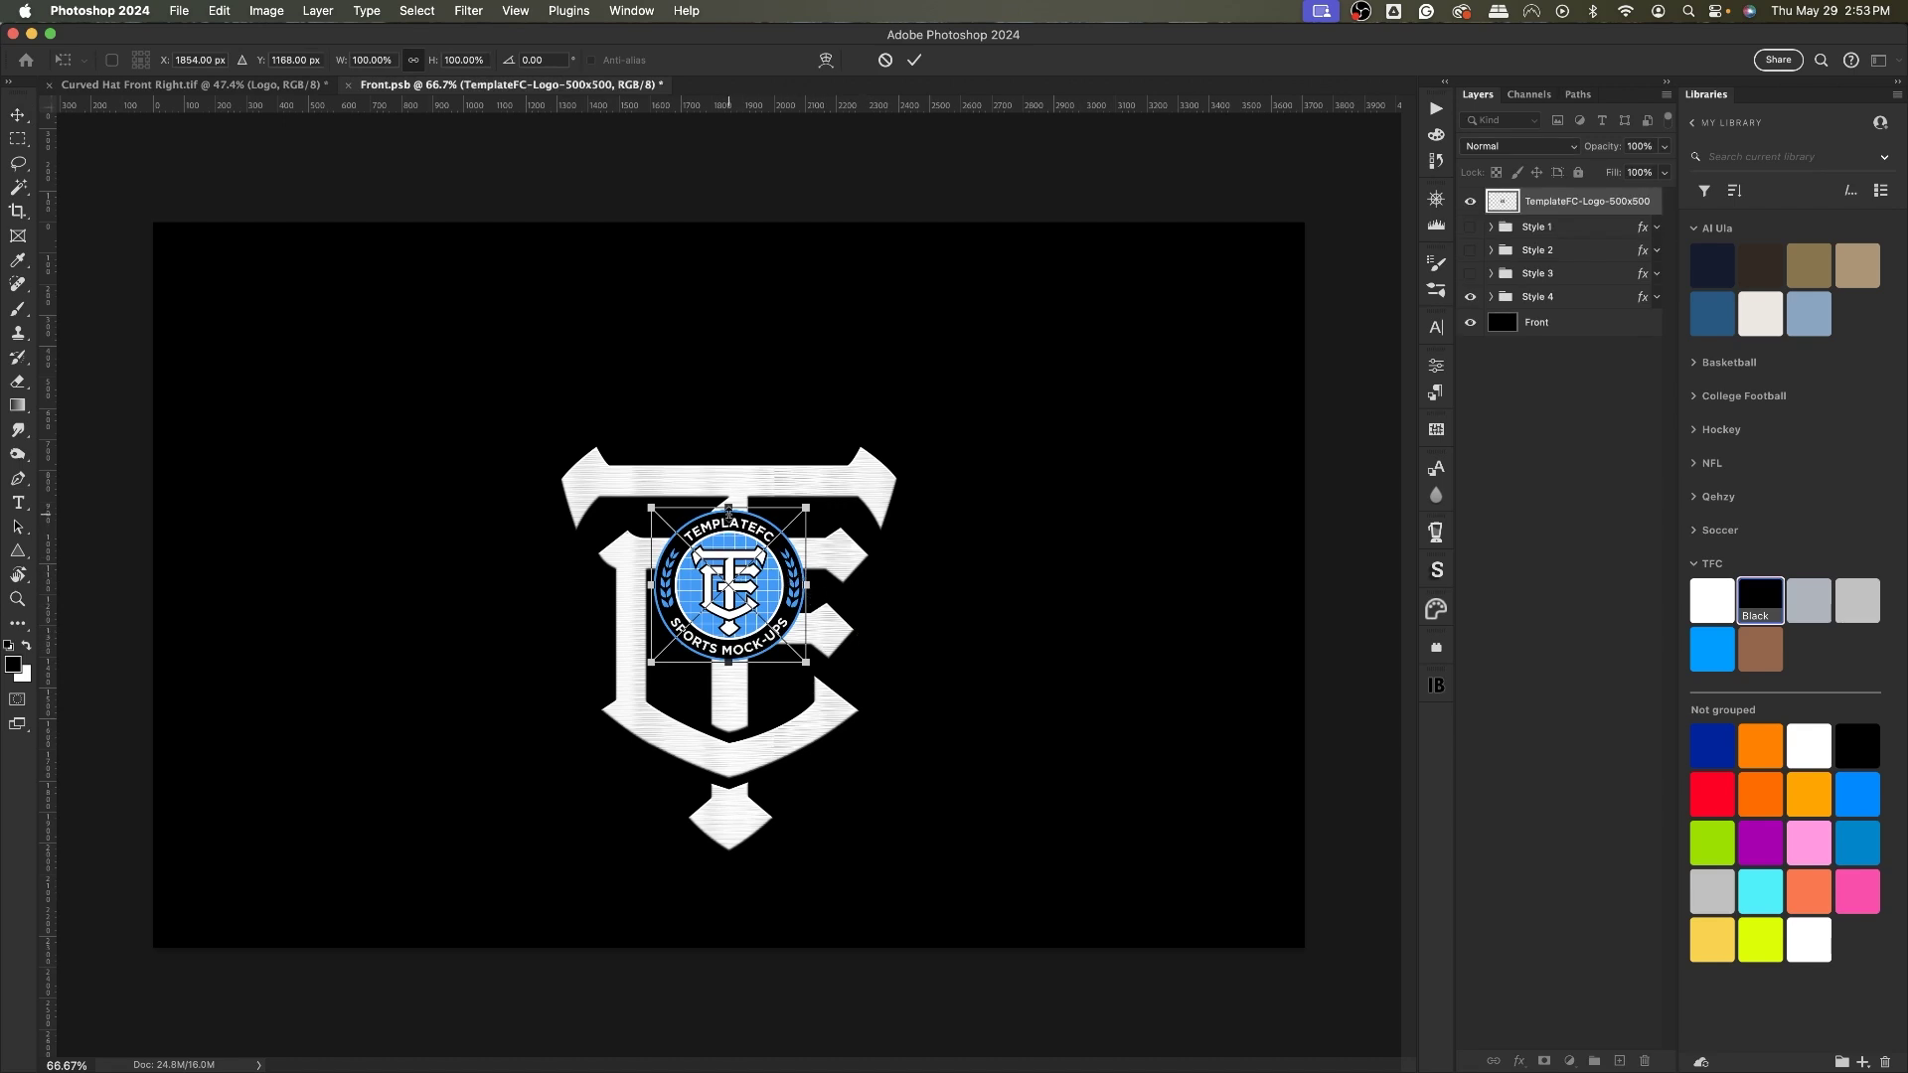
{"action": "left_click_drag", "start_coordinate": [728, 509], "coordinate": [729, 447]}
{"action": "left_click_drag", "start_coordinate": [728, 661], "coordinate": [768, 863]}
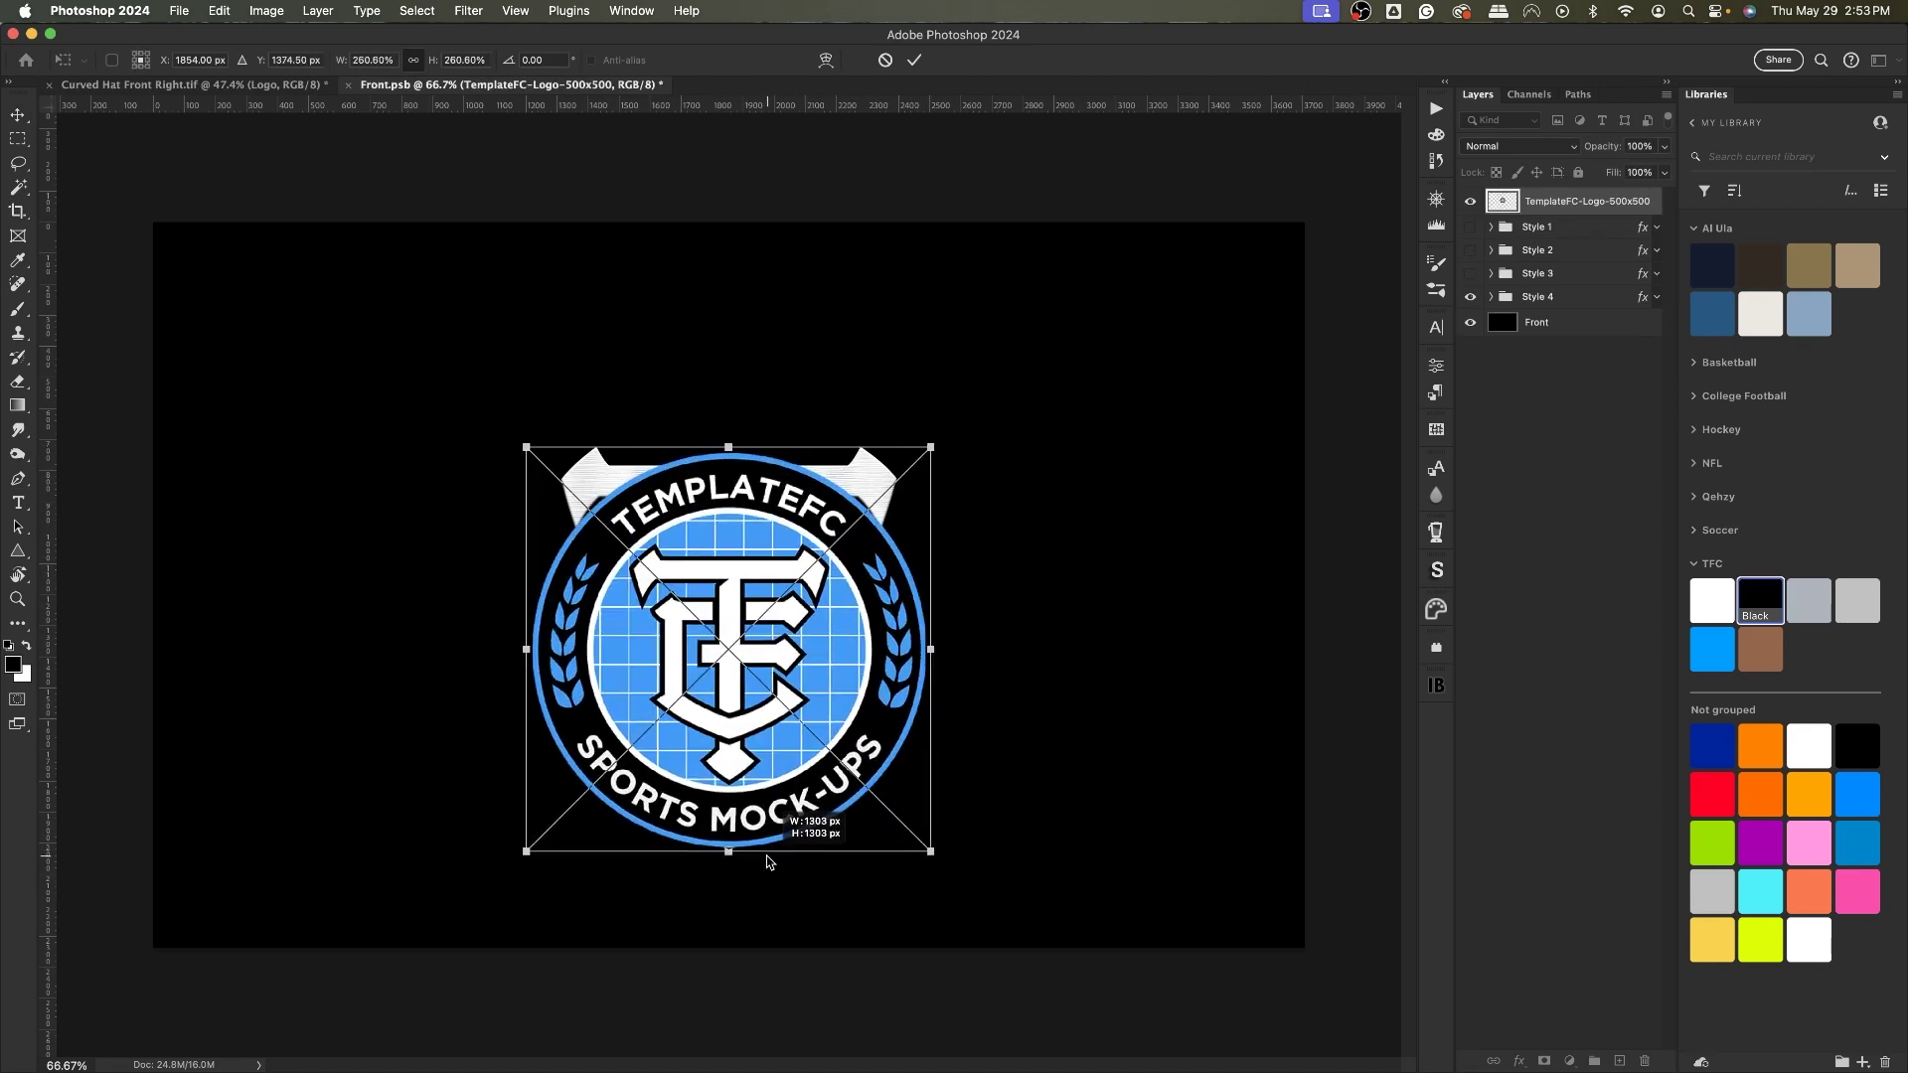
{"action": "key", "text": "Return"}
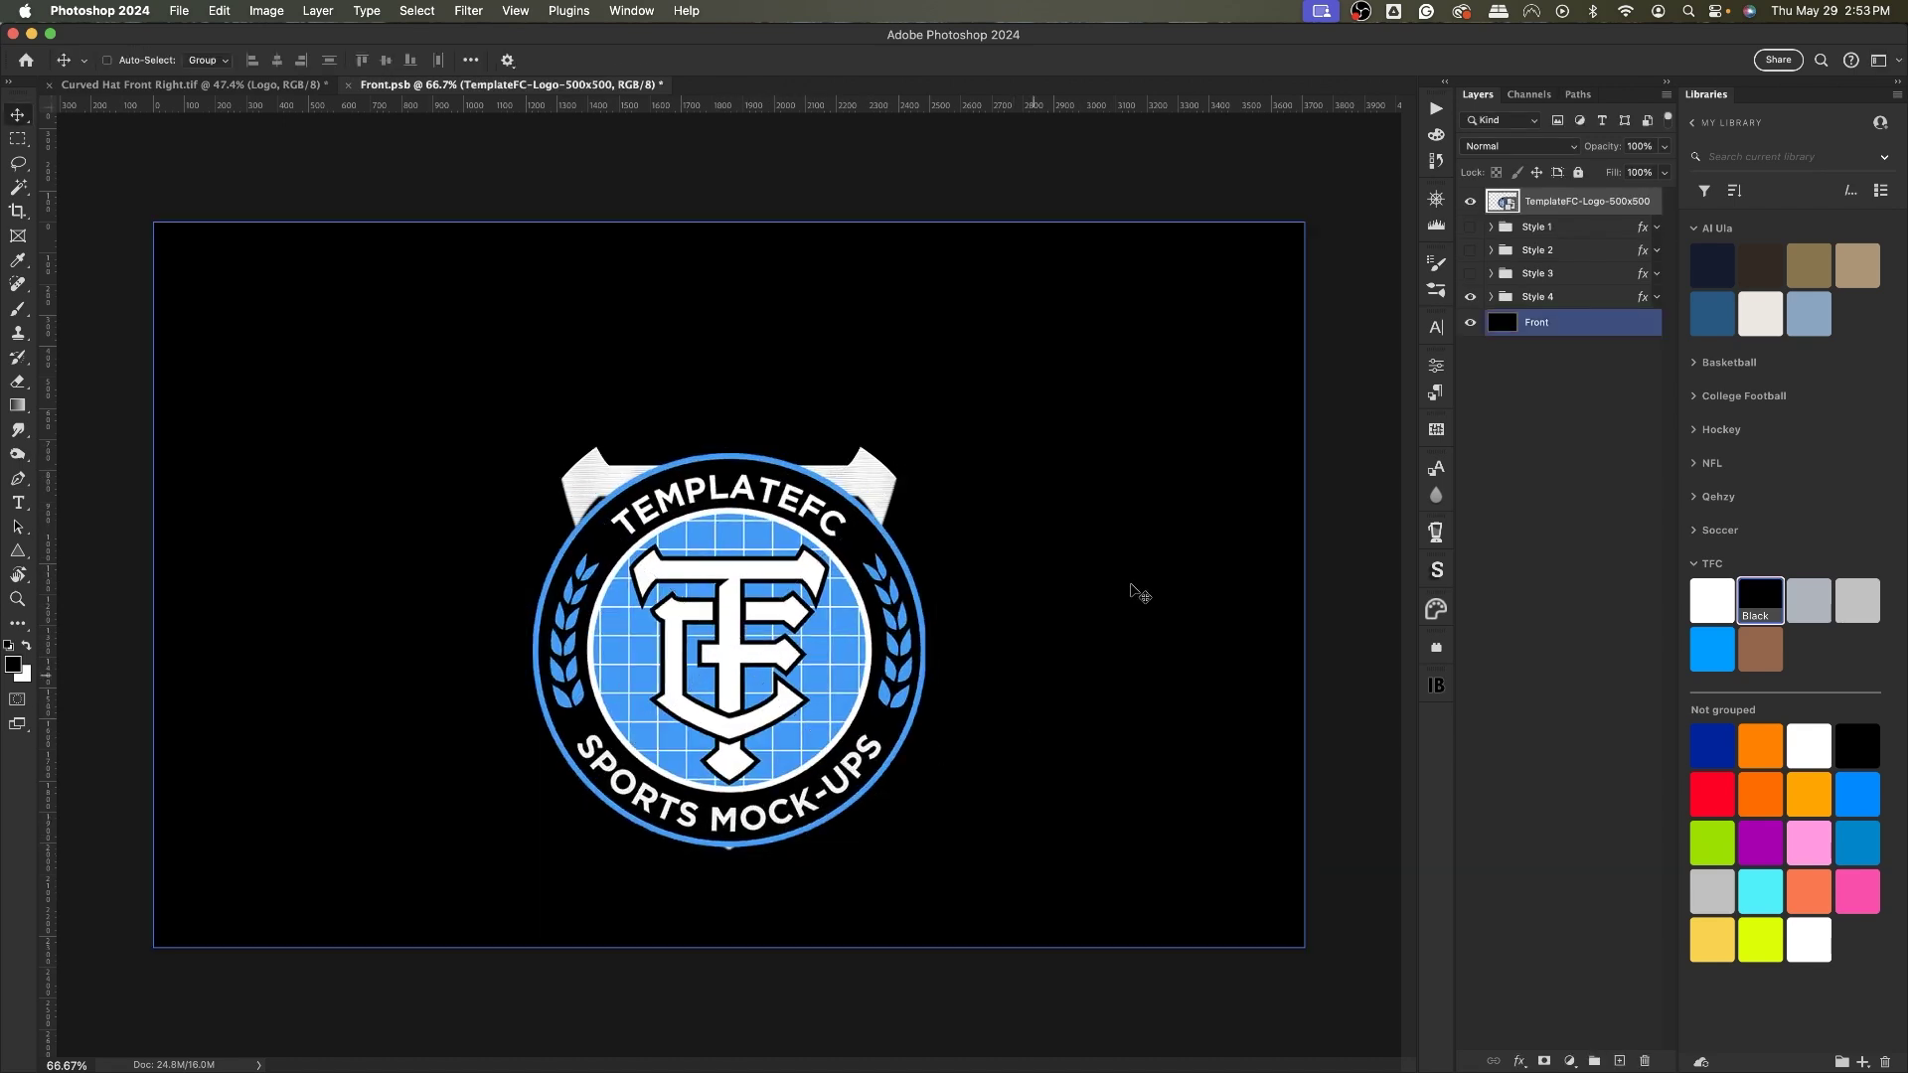
{"action": "right_click", "coordinate": [1553, 216]}
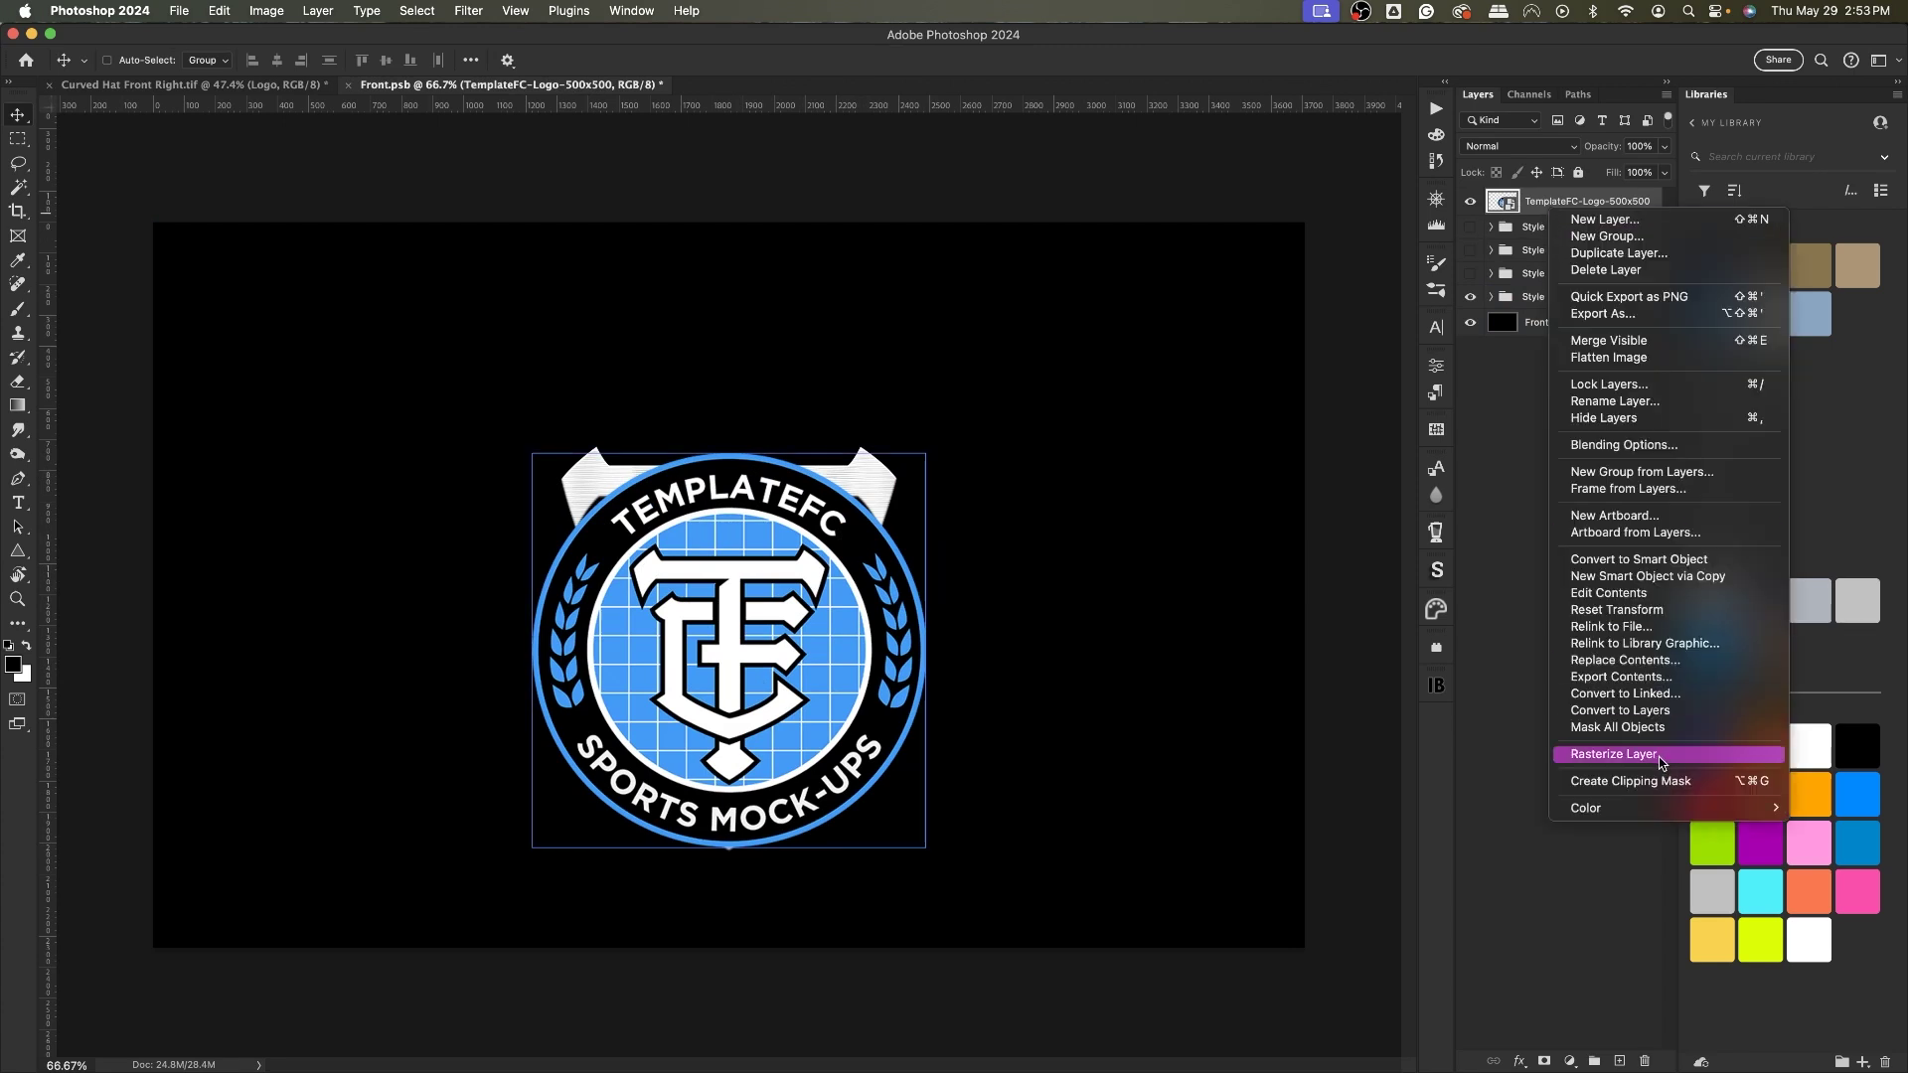
{"action": "left_click", "coordinate": [1613, 753]}
Step: Move the logo into Style 4 replacing Logo Here, hide the Front background, and save
{"action": "left_click", "coordinate": [1505, 297]}
{"action": "left_click", "coordinate": [1491, 296]}
{"action": "left_click", "coordinate": [1470, 322]}
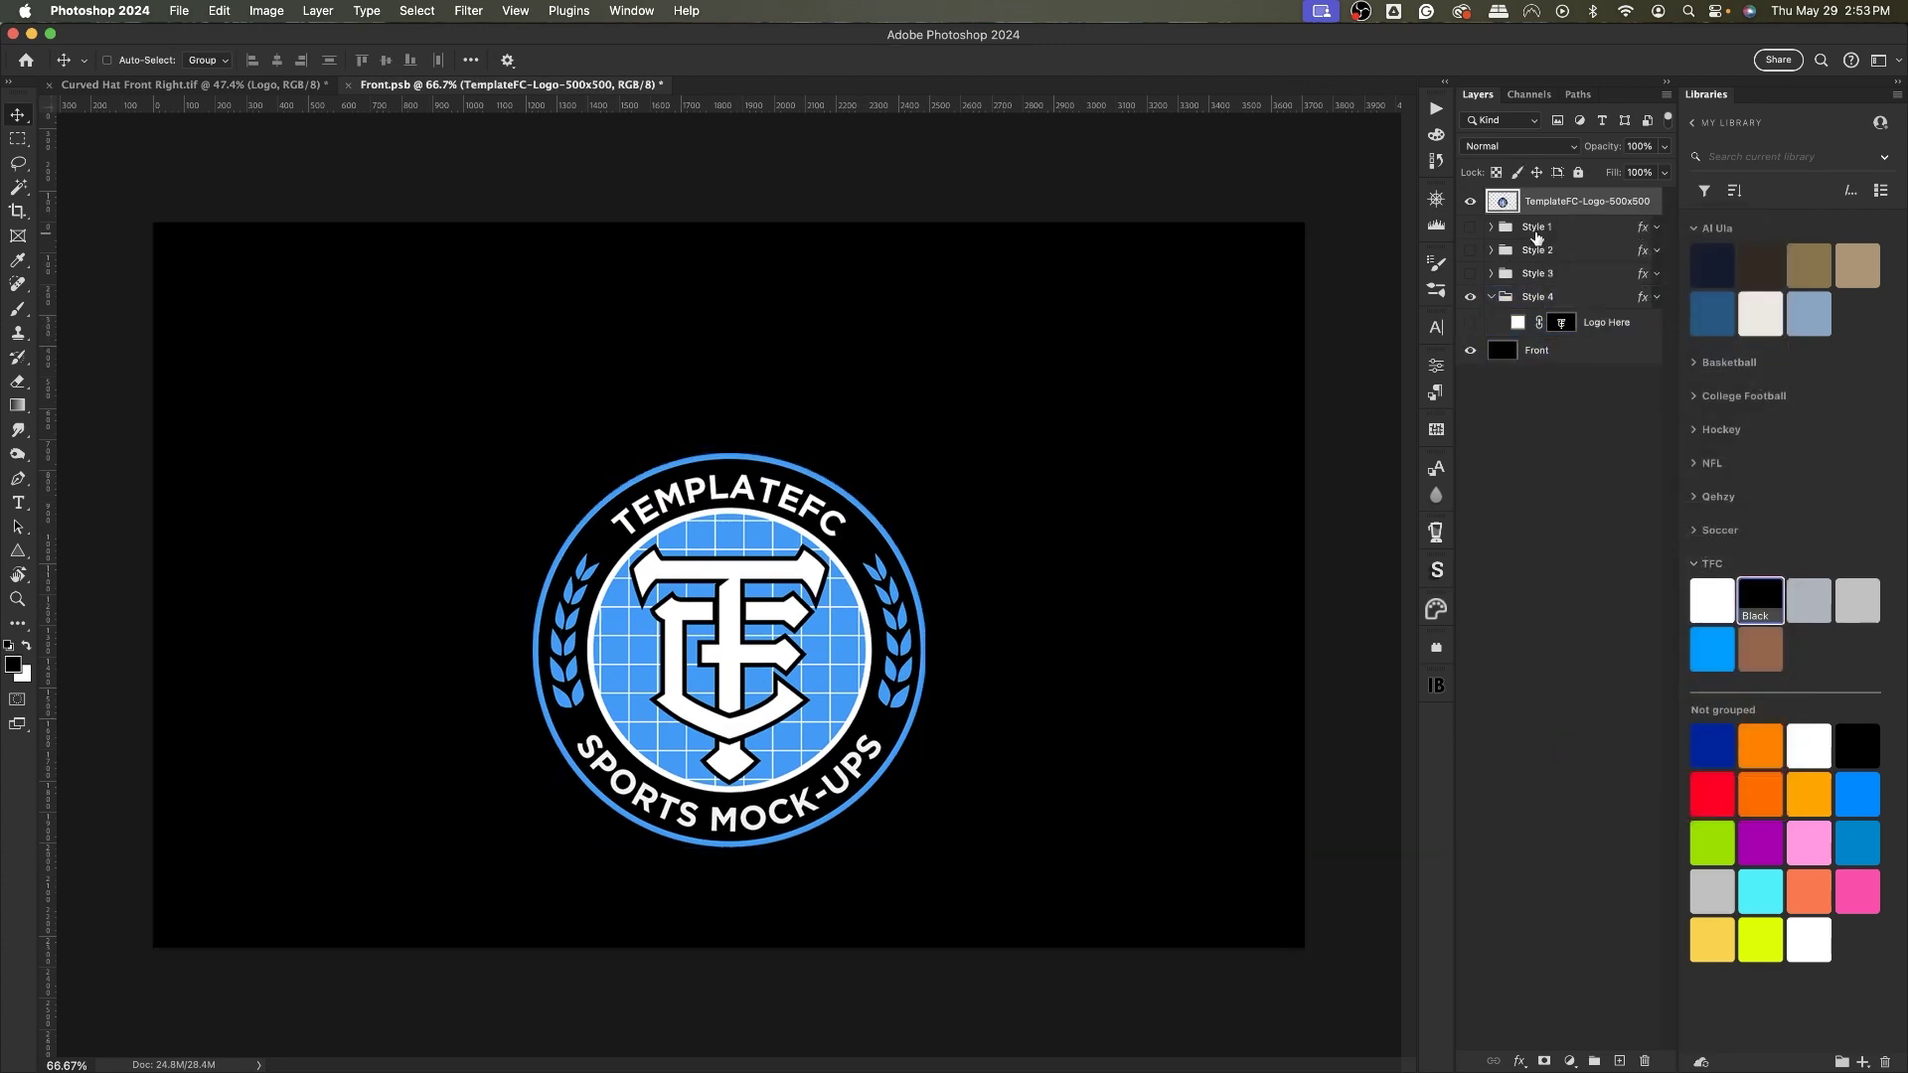
{"action": "left_click_drag", "start_coordinate": [1539, 194], "coordinate": [1552, 296]}
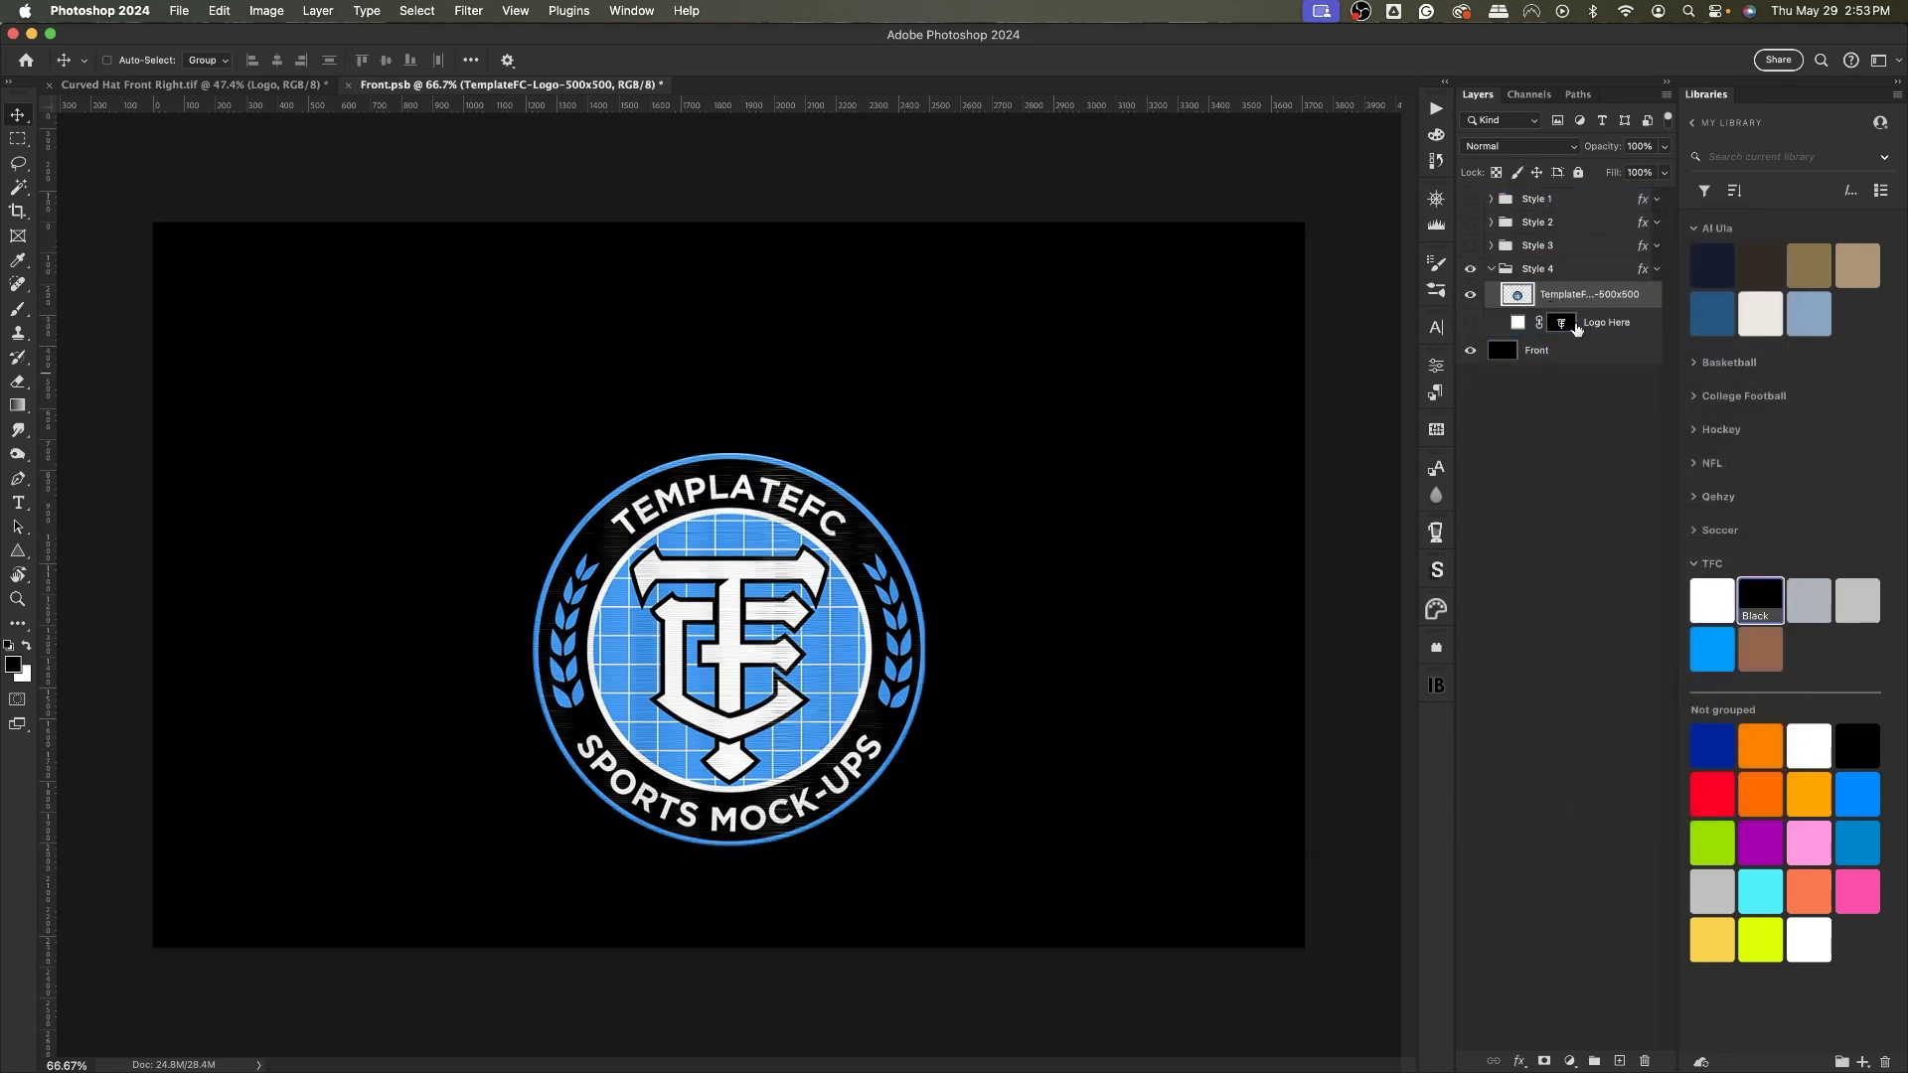
{"action": "left_click", "coordinate": [1470, 350]}
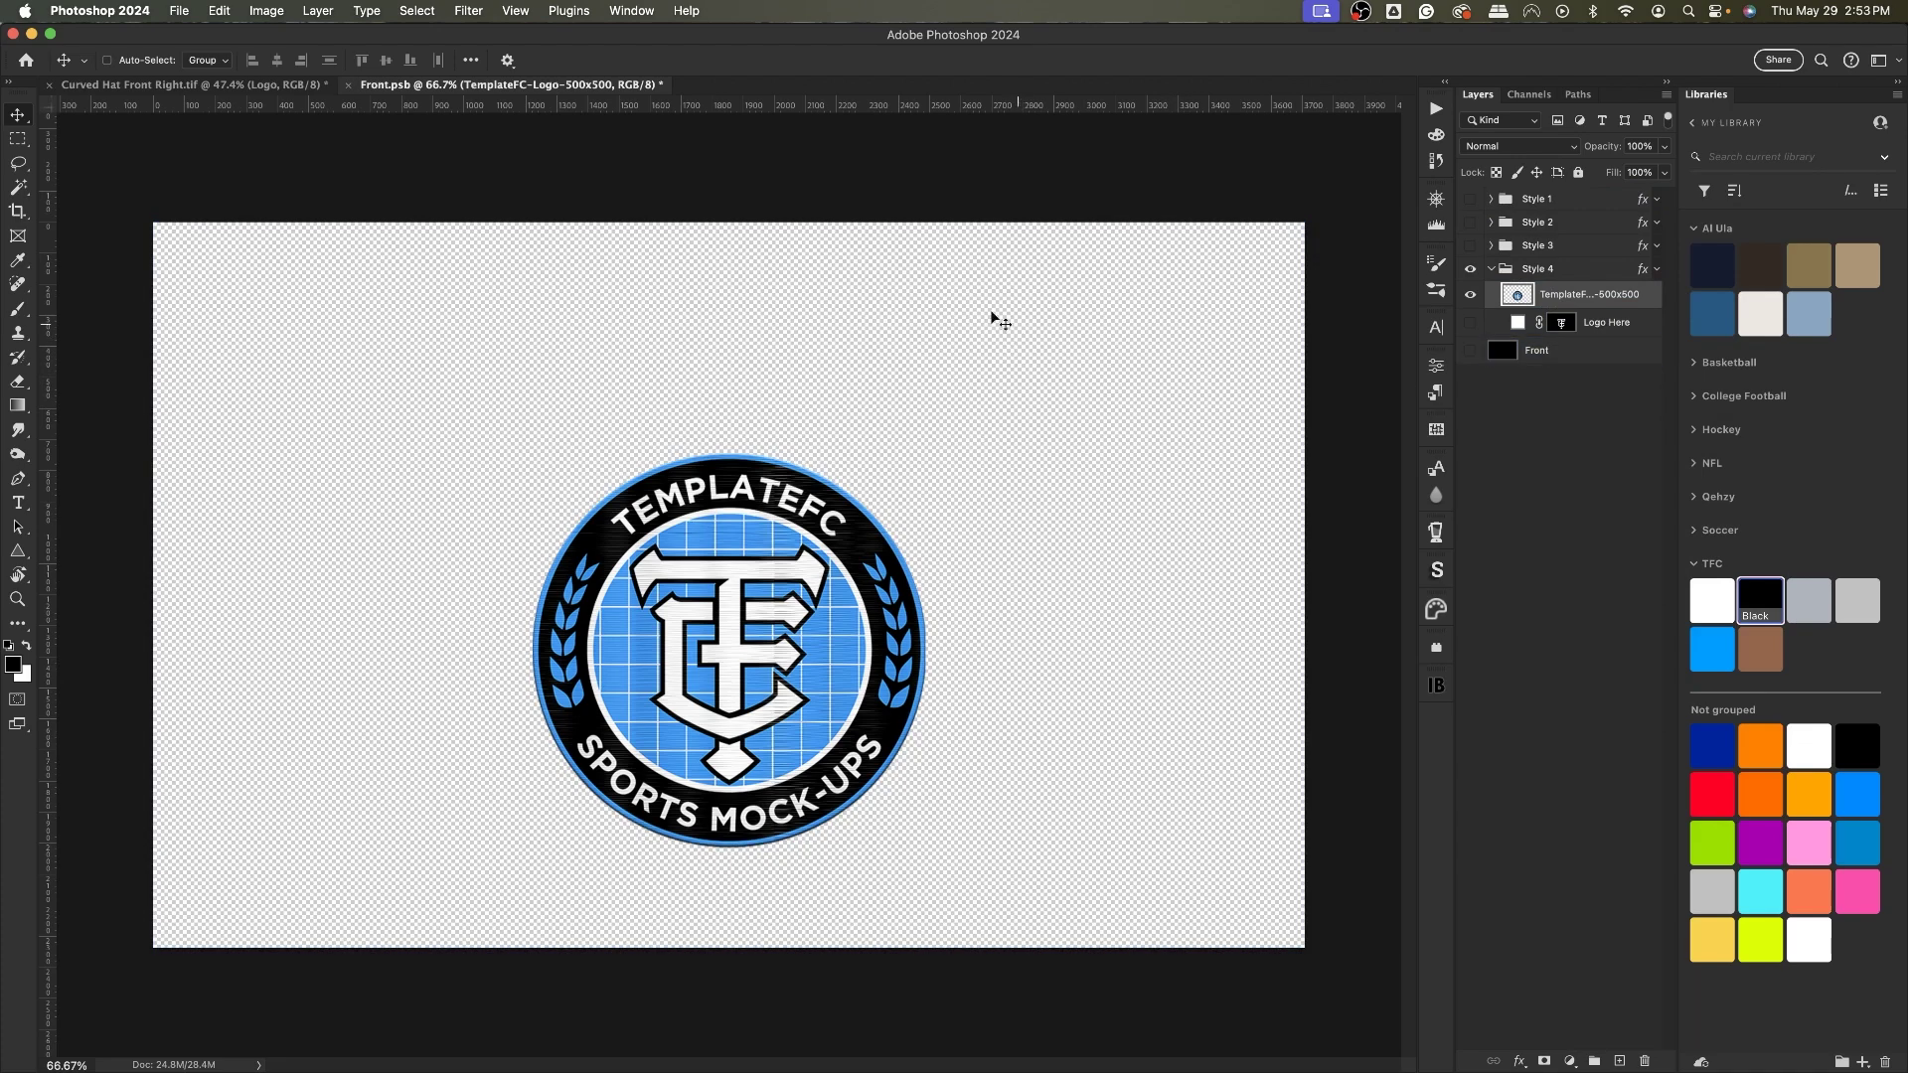
{"action": "key", "text": "super+s"}
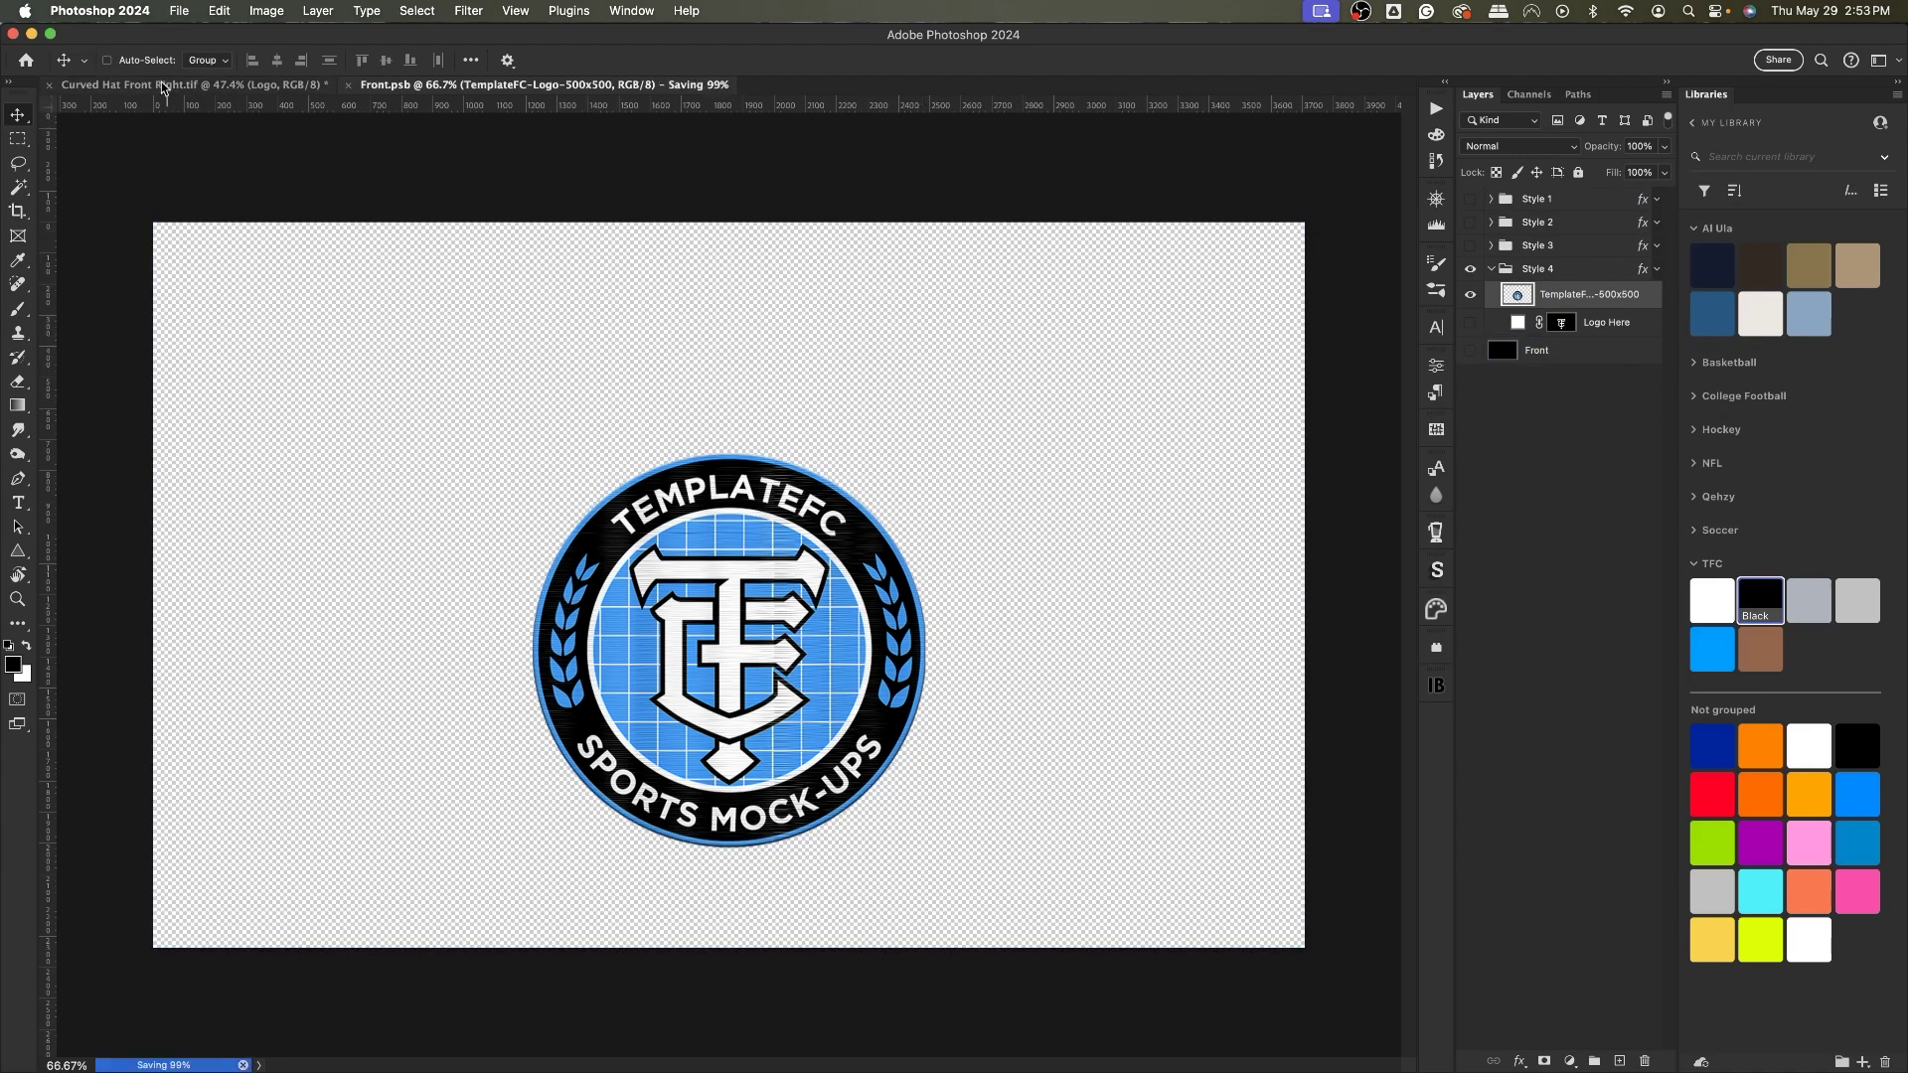
{"action": "left_click", "coordinate": [164, 84]}
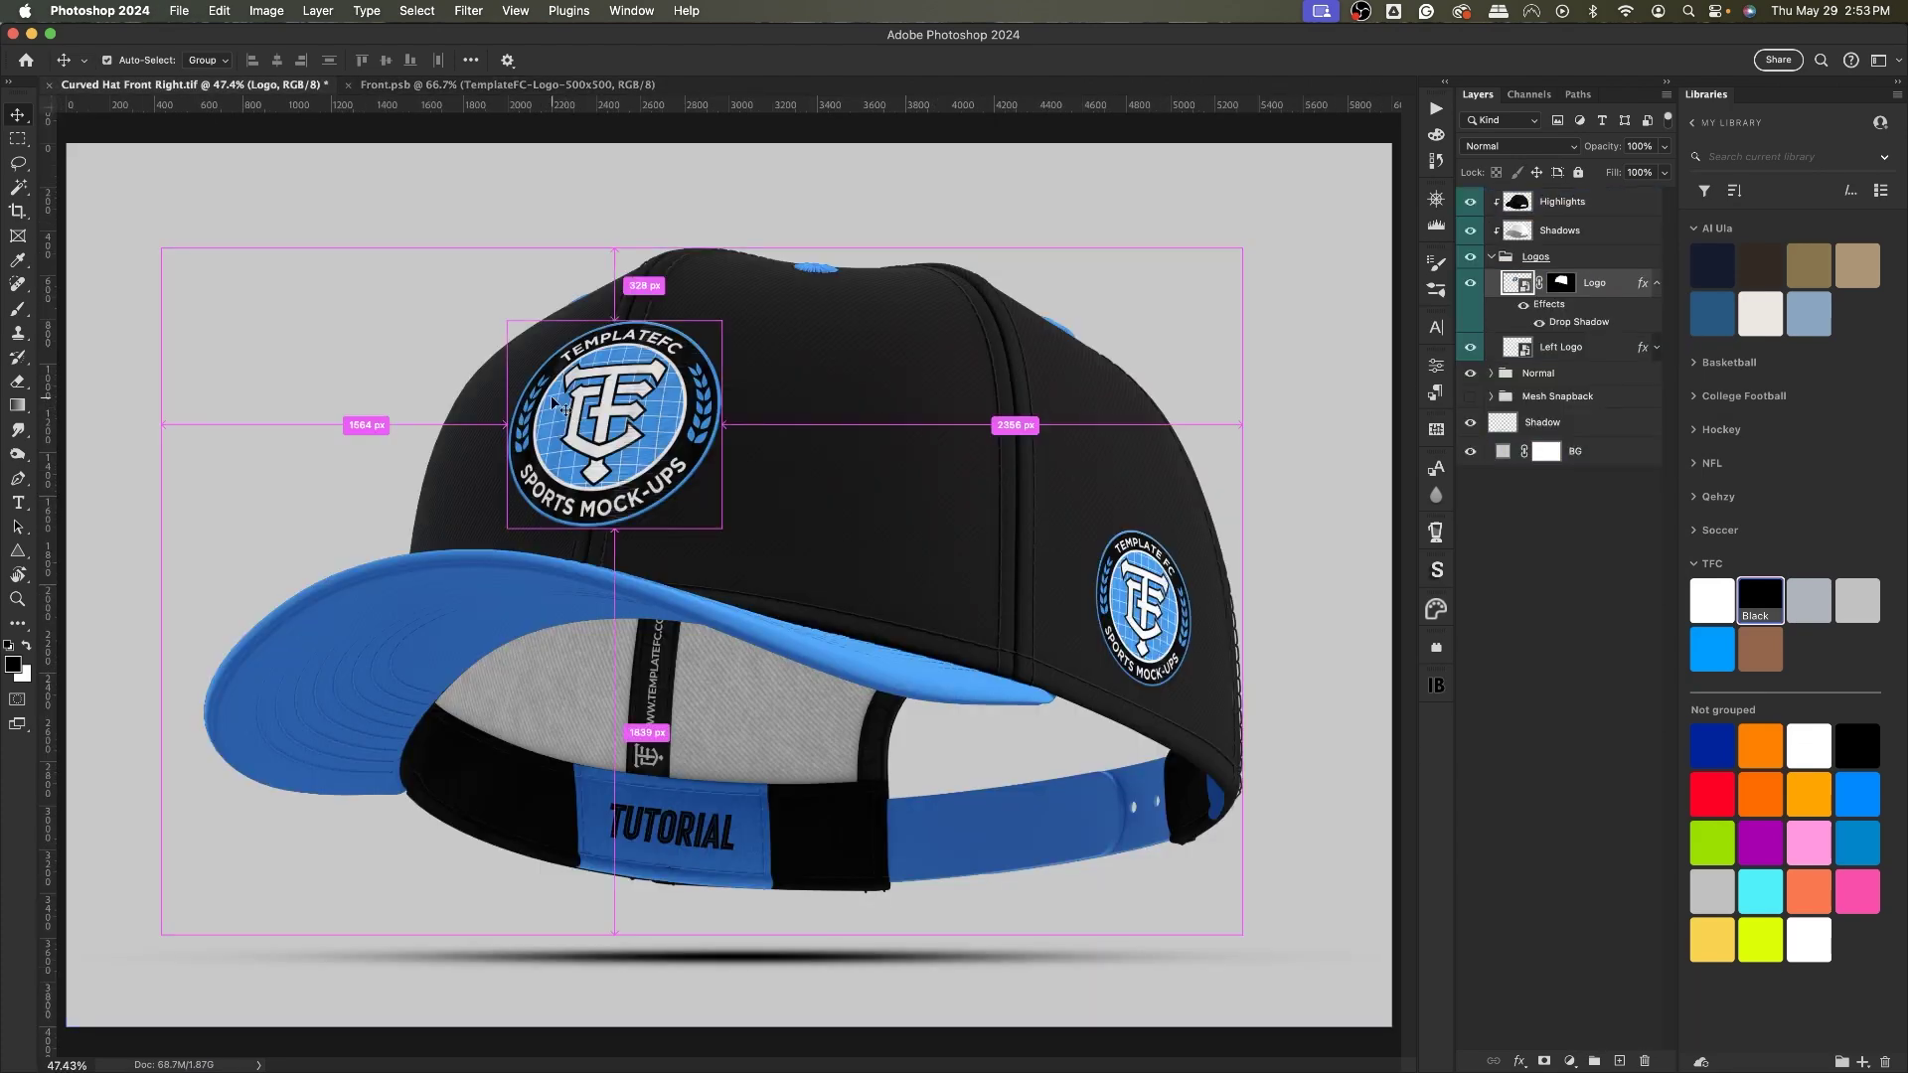
Step: Zoom in to inspect the front TemplateFC badge, zoom back to fit, and select the Normal and Logos groups
{"action": "key", "text": "super+equal"}
{"action": "key", "text": "super+equal"}
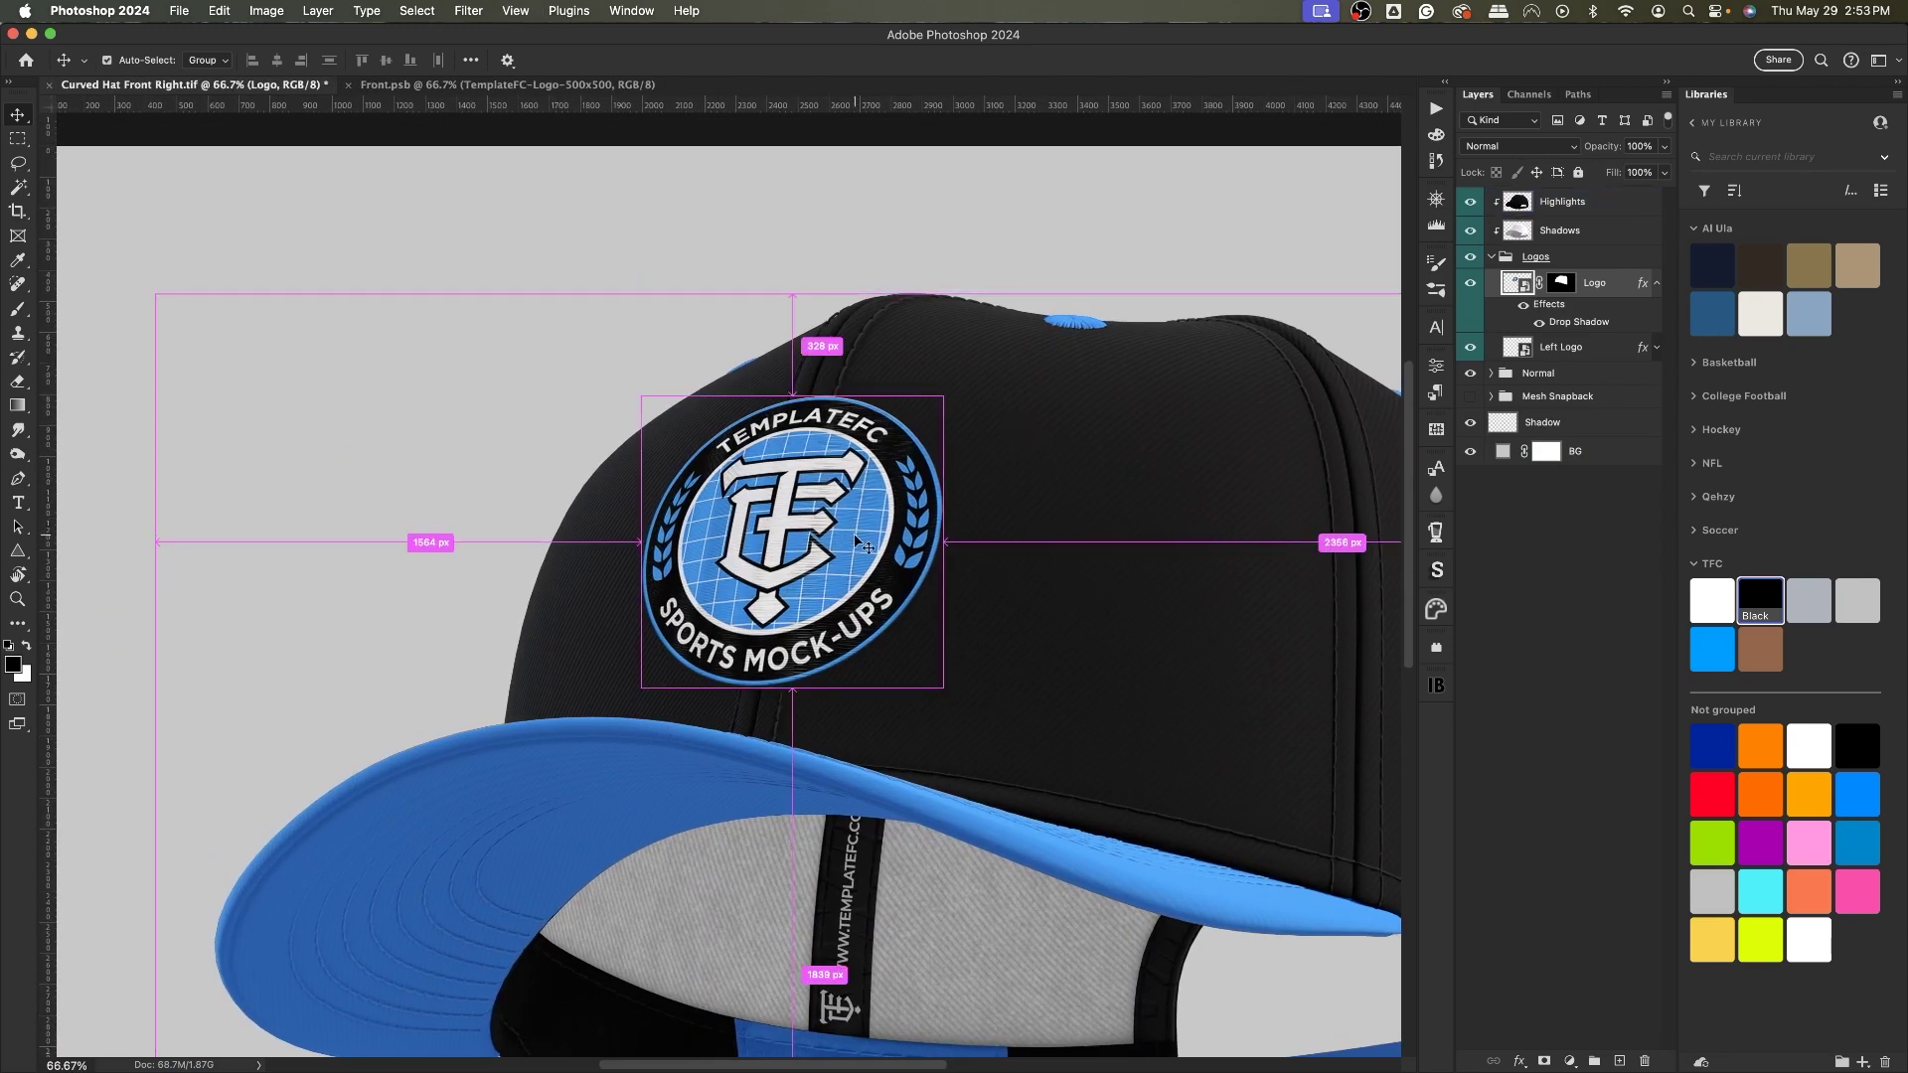
{"action": "key", "text": "super+equal"}
{"action": "left_click", "coordinate": [855, 539], "text": "super"}
{"action": "scroll", "coordinate": [856, 547], "scroll_direction": "right", "scroll_amount": 3}
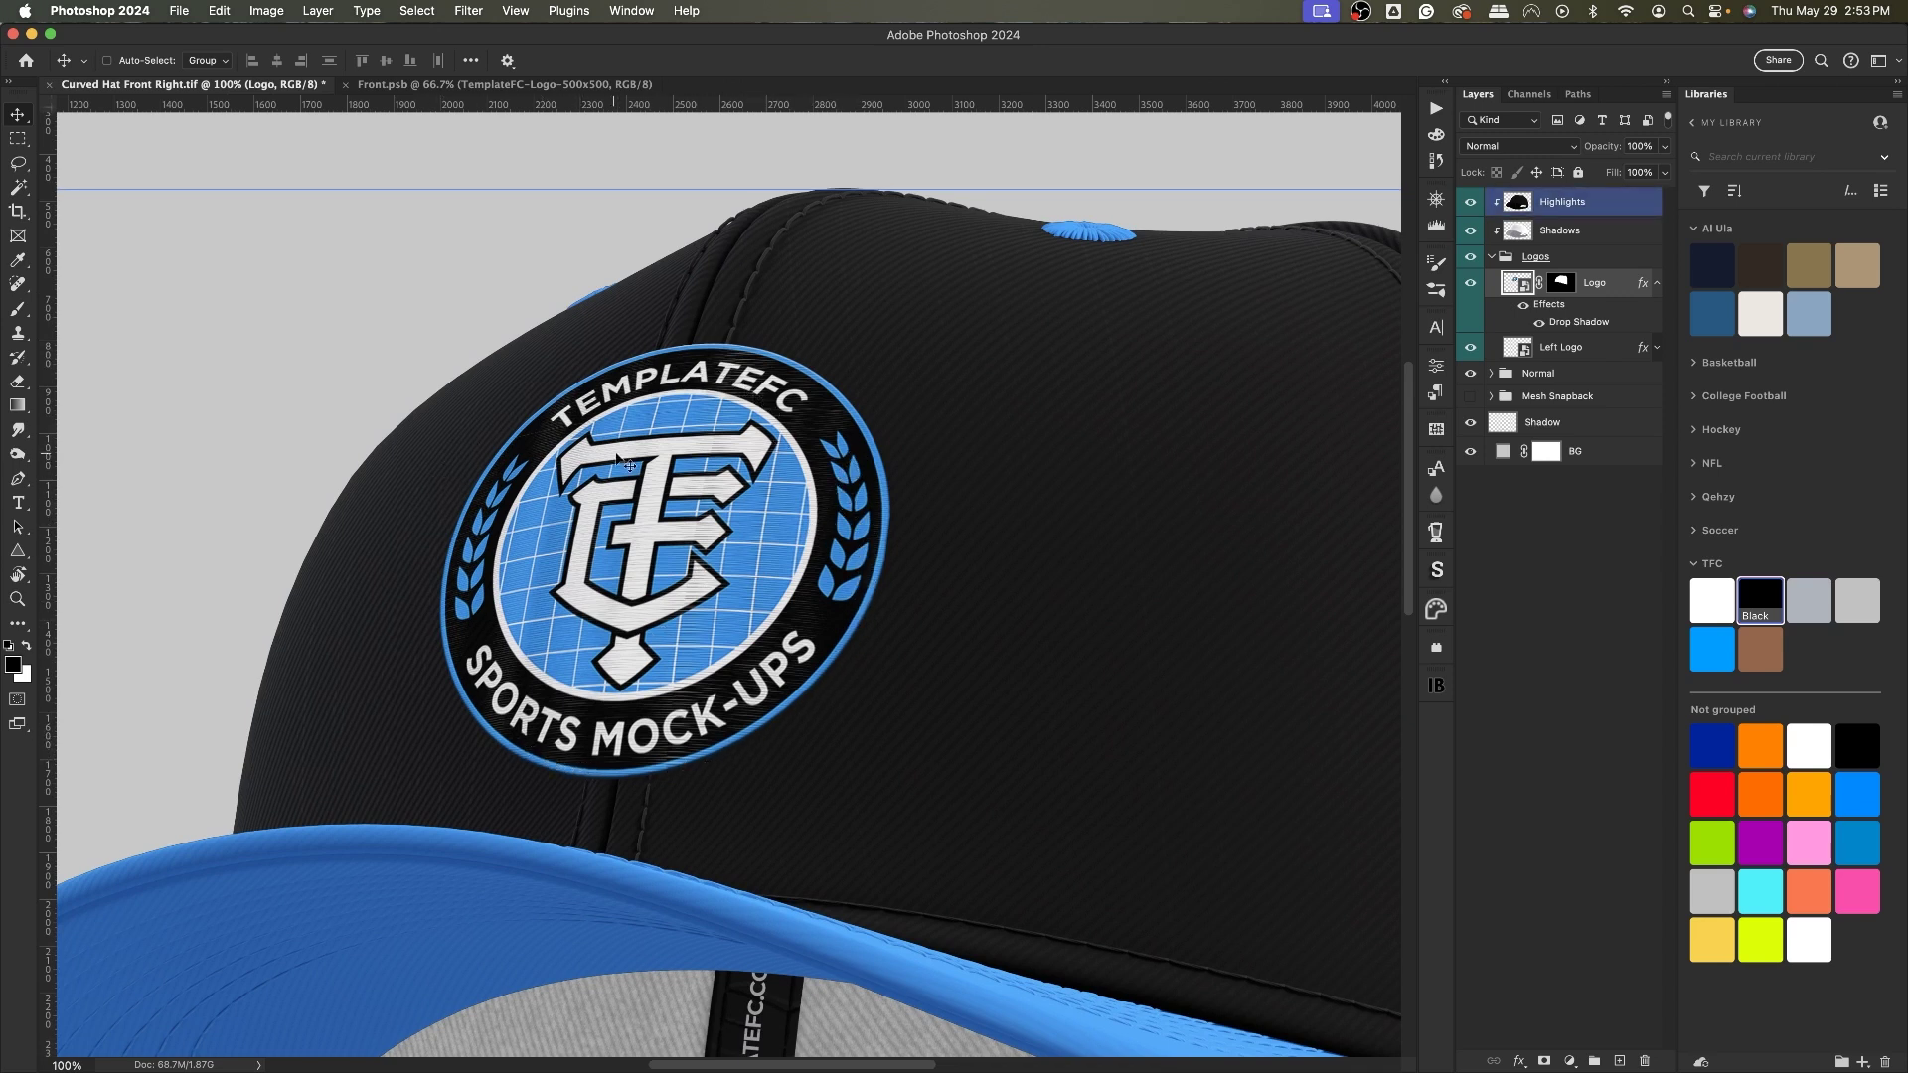
{"action": "key", "text": "alt+super+a"}
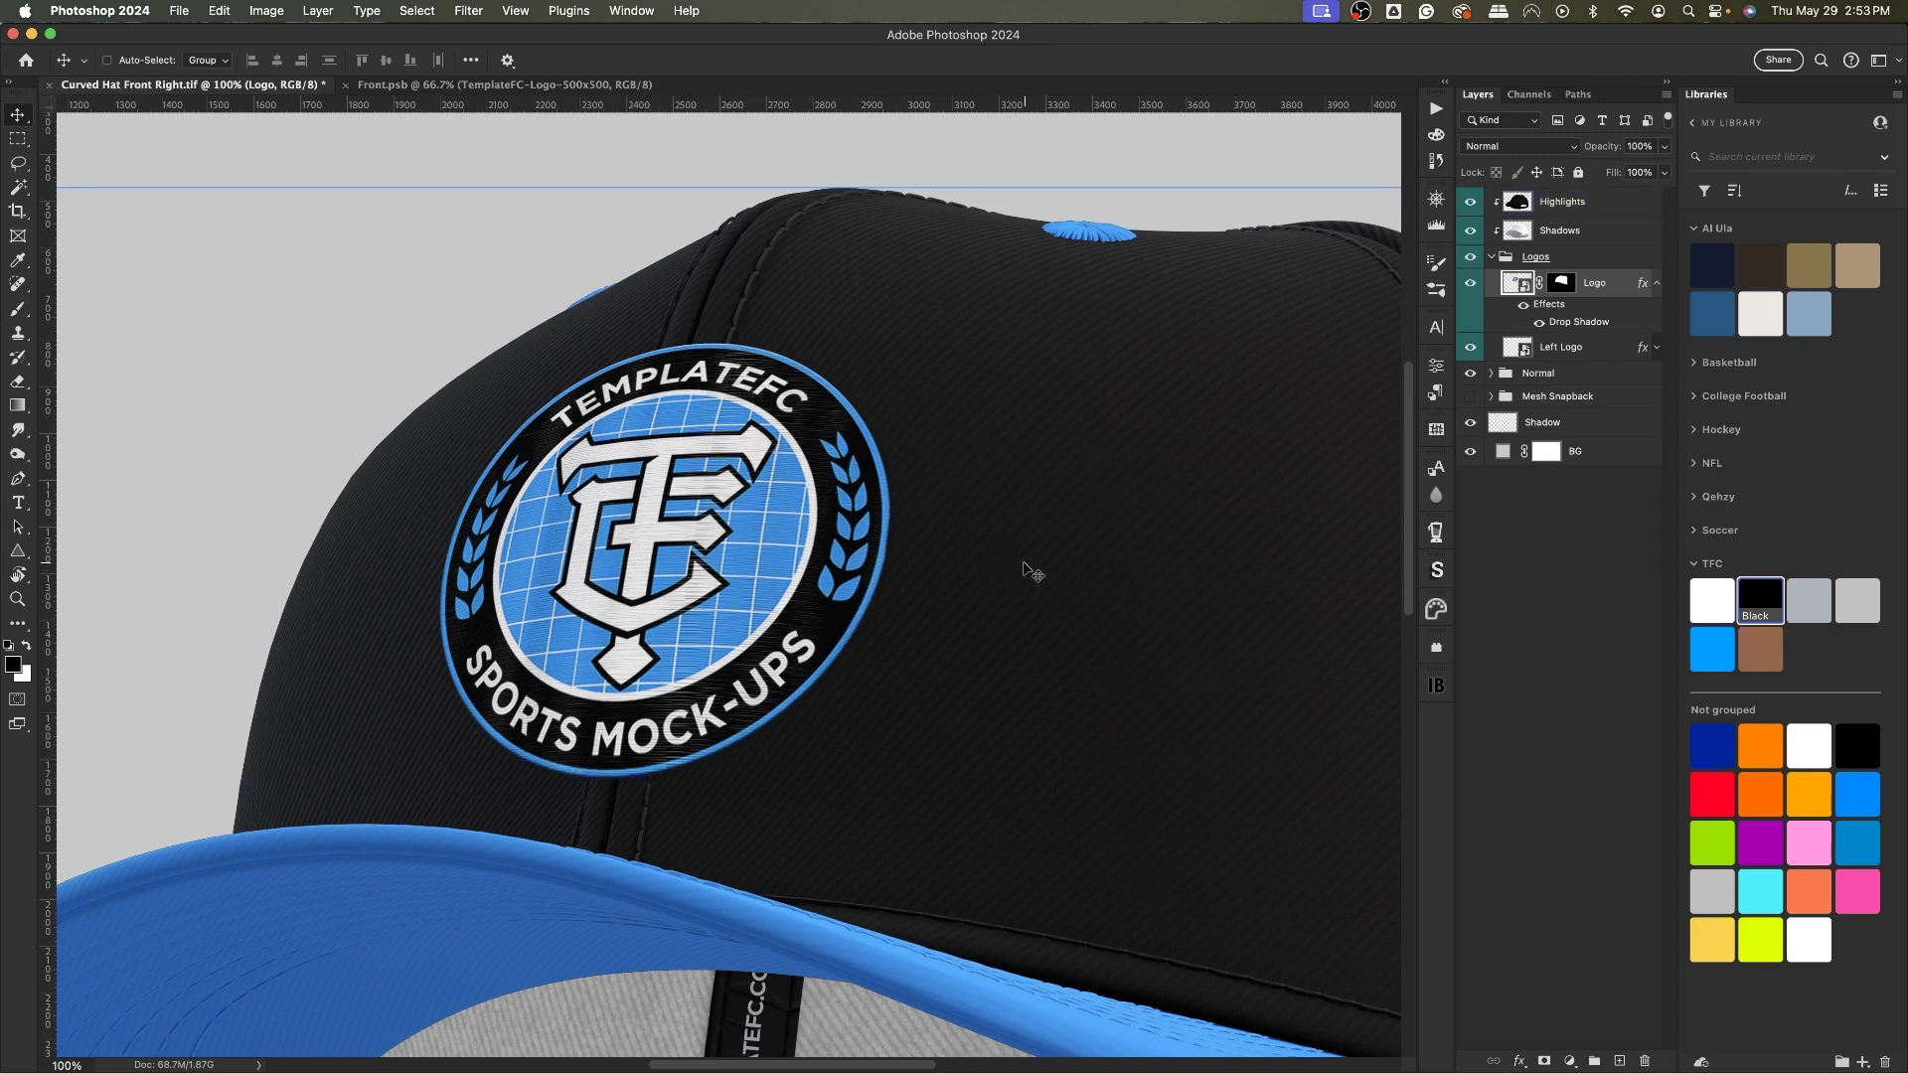
{"action": "key", "text": "super+0"}
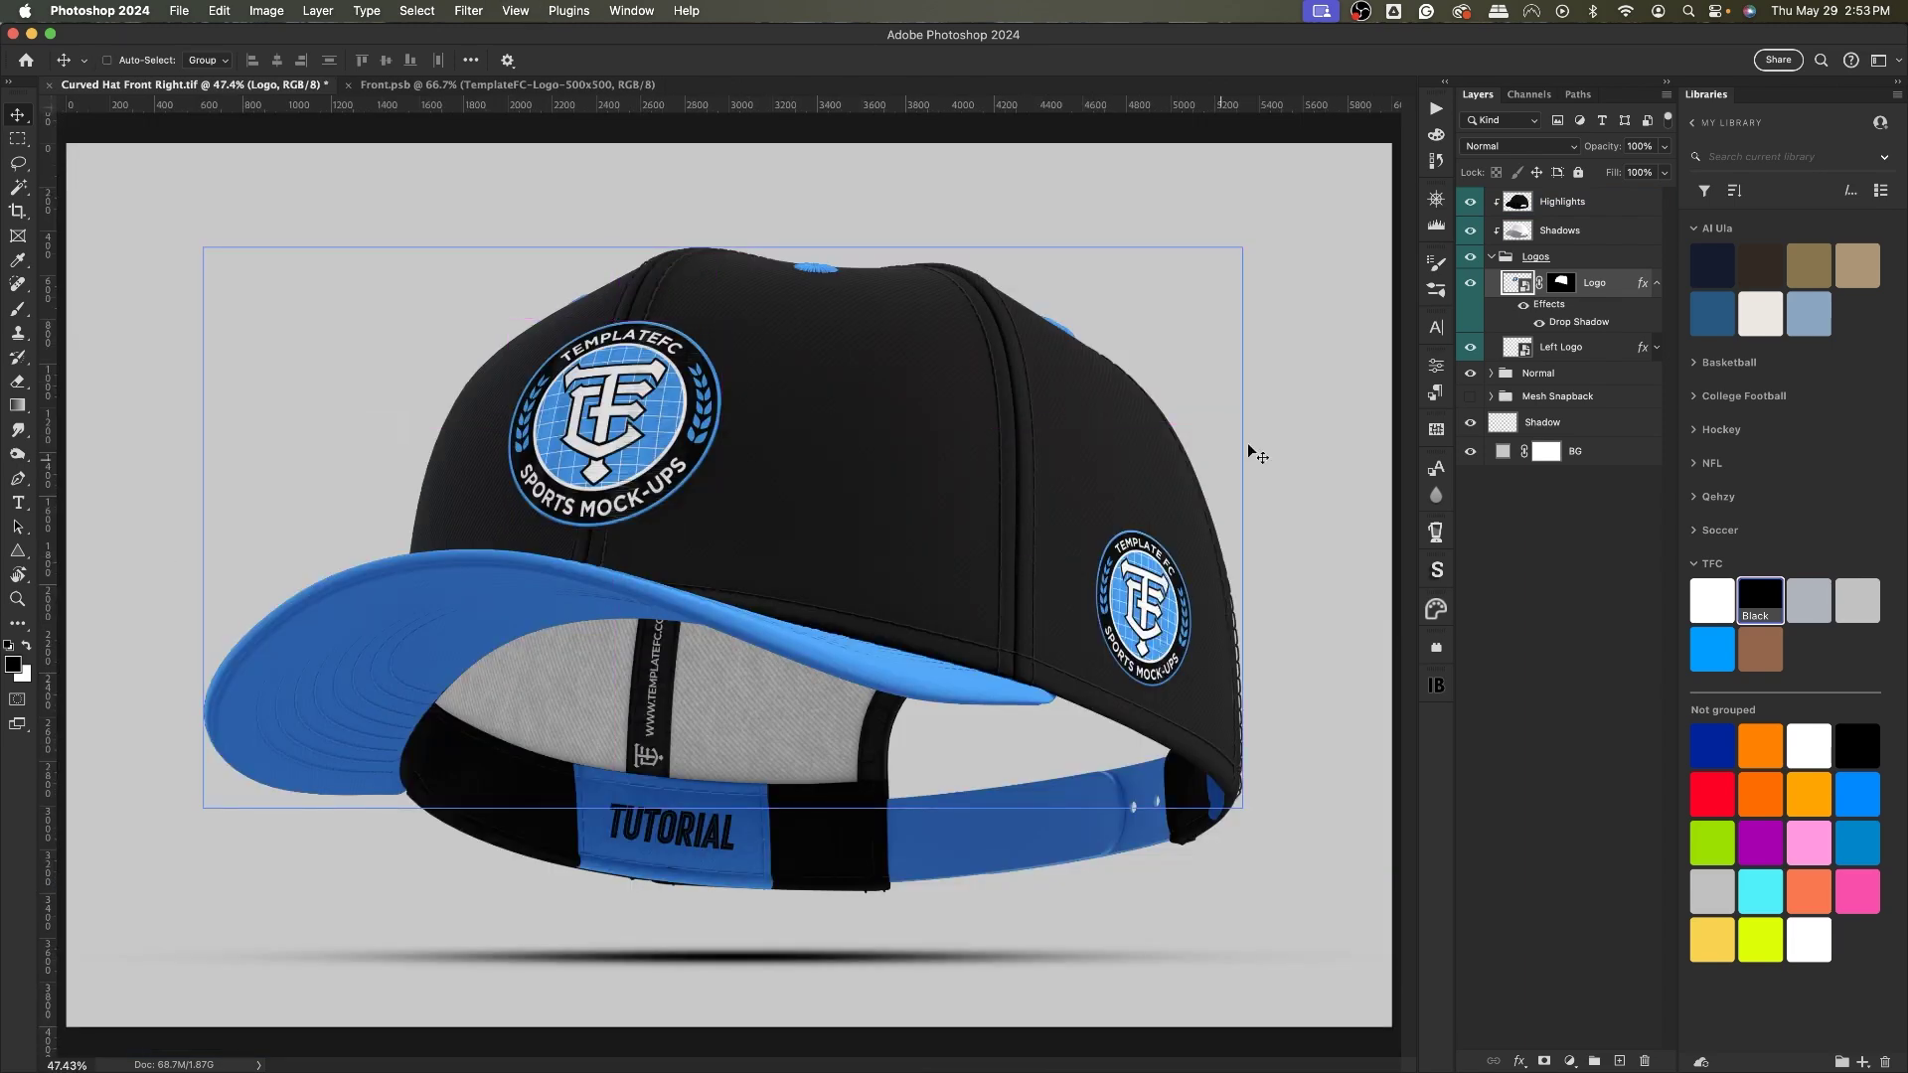
{"action": "left_click", "coordinate": [1499, 375]}
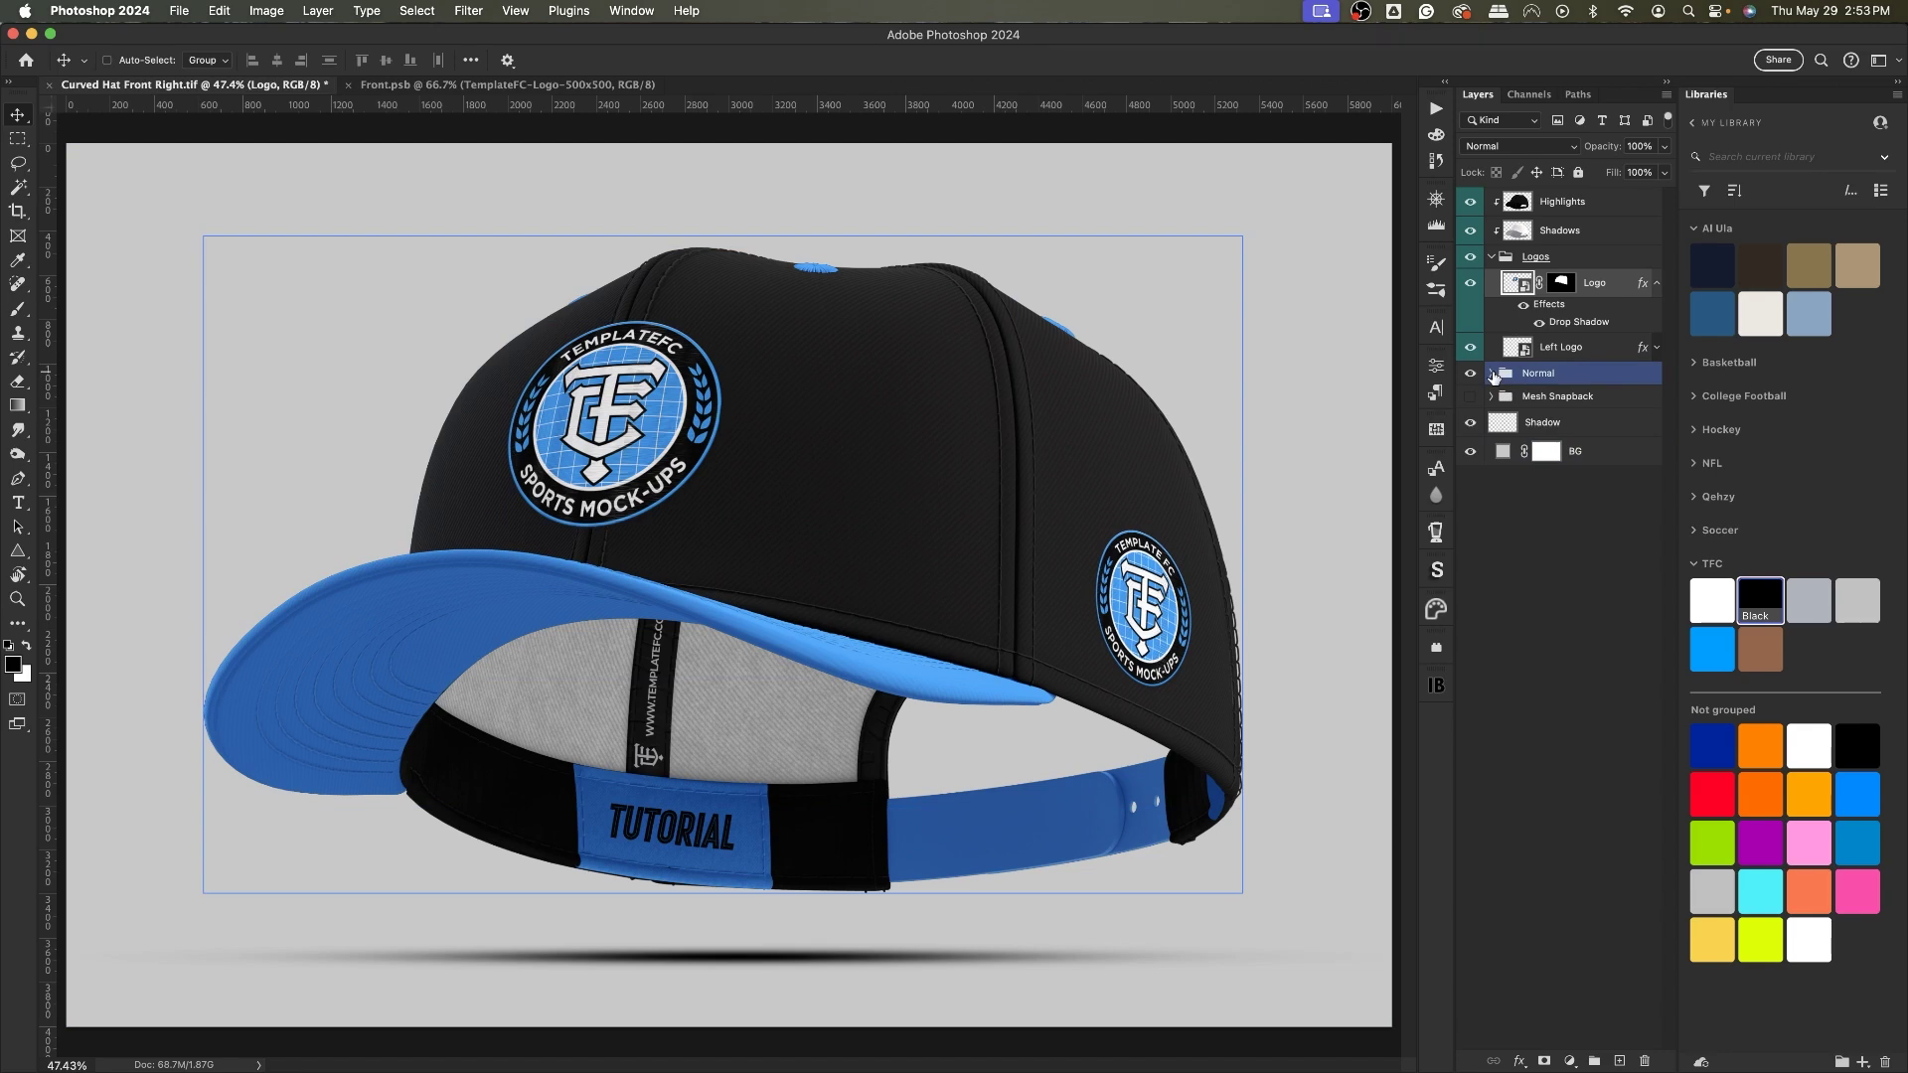
{"action": "left_click", "coordinate": [1493, 259]}
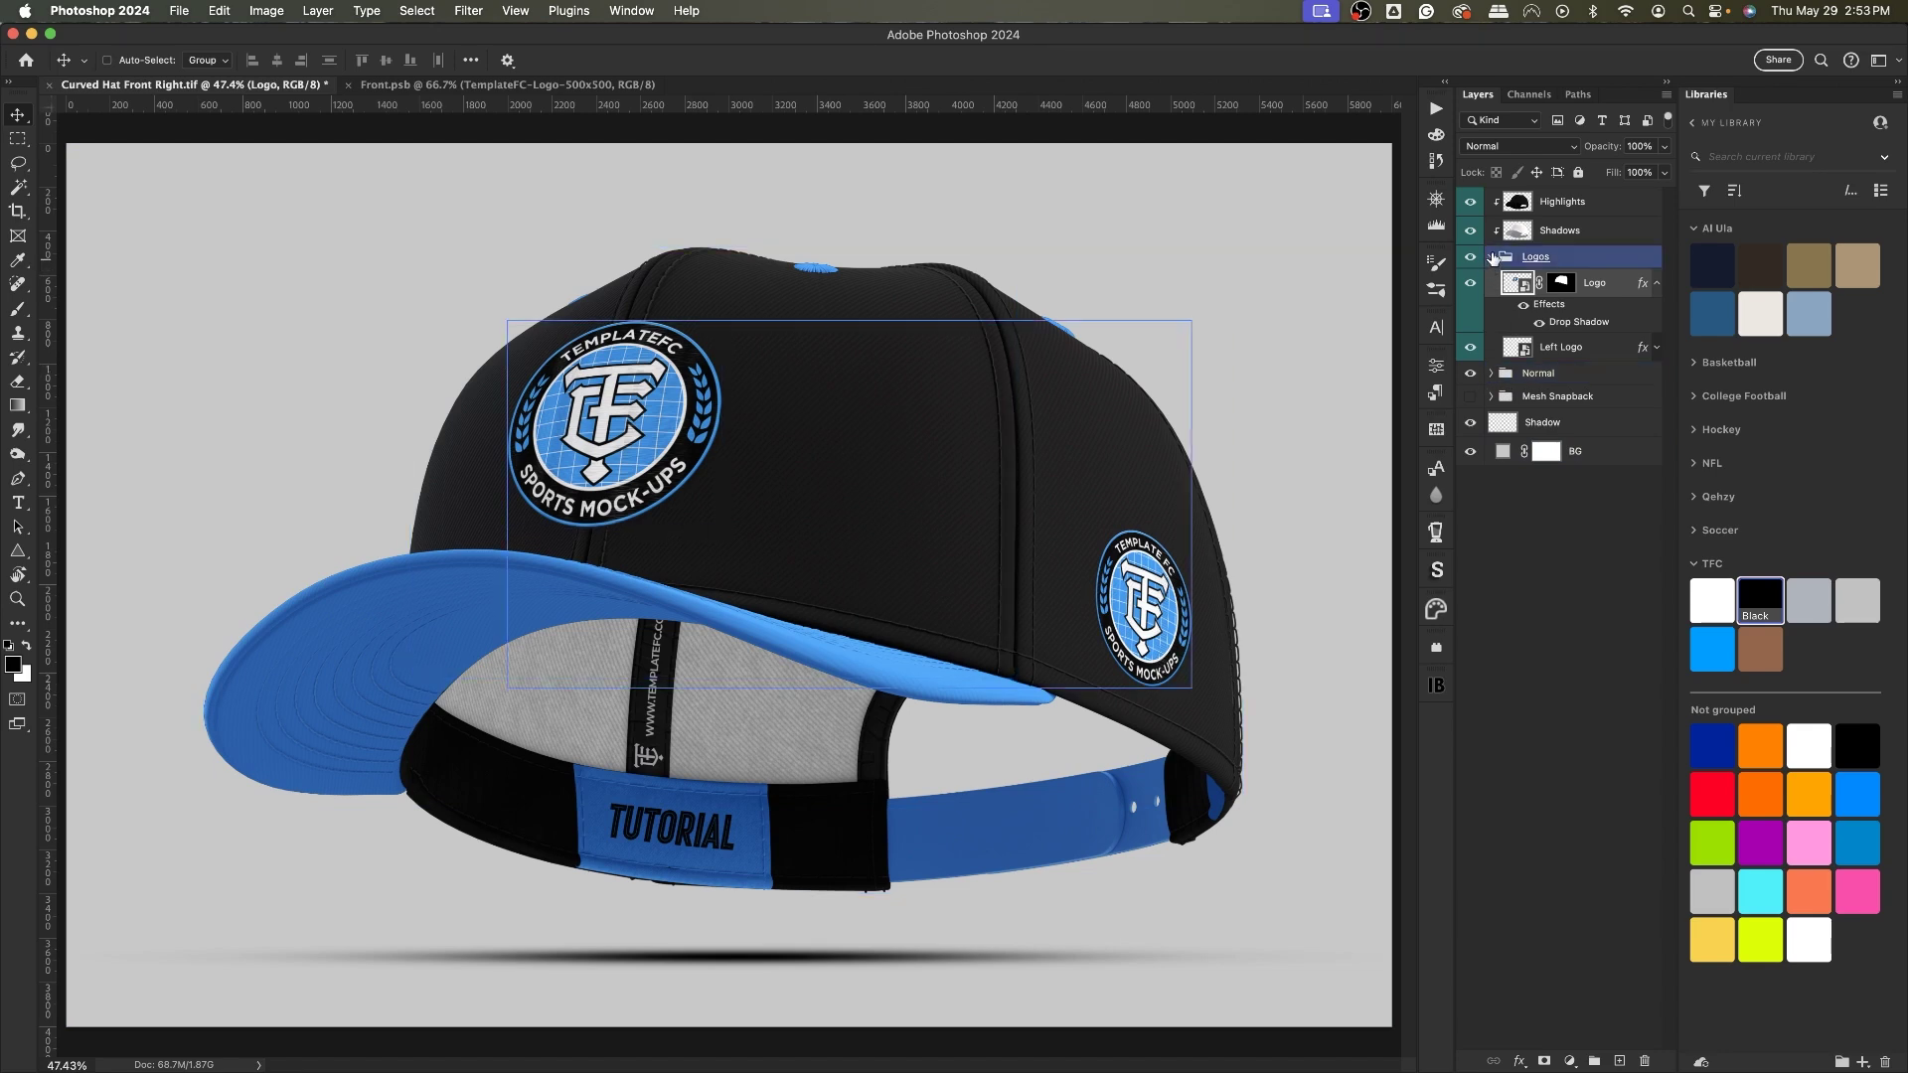
Step: Hide the Normal hat, show the Mesh Snapback, and expand its Colors layers
{"action": "left_click", "coordinate": [1492, 256]}
{"action": "left_click", "coordinate": [1469, 279]}
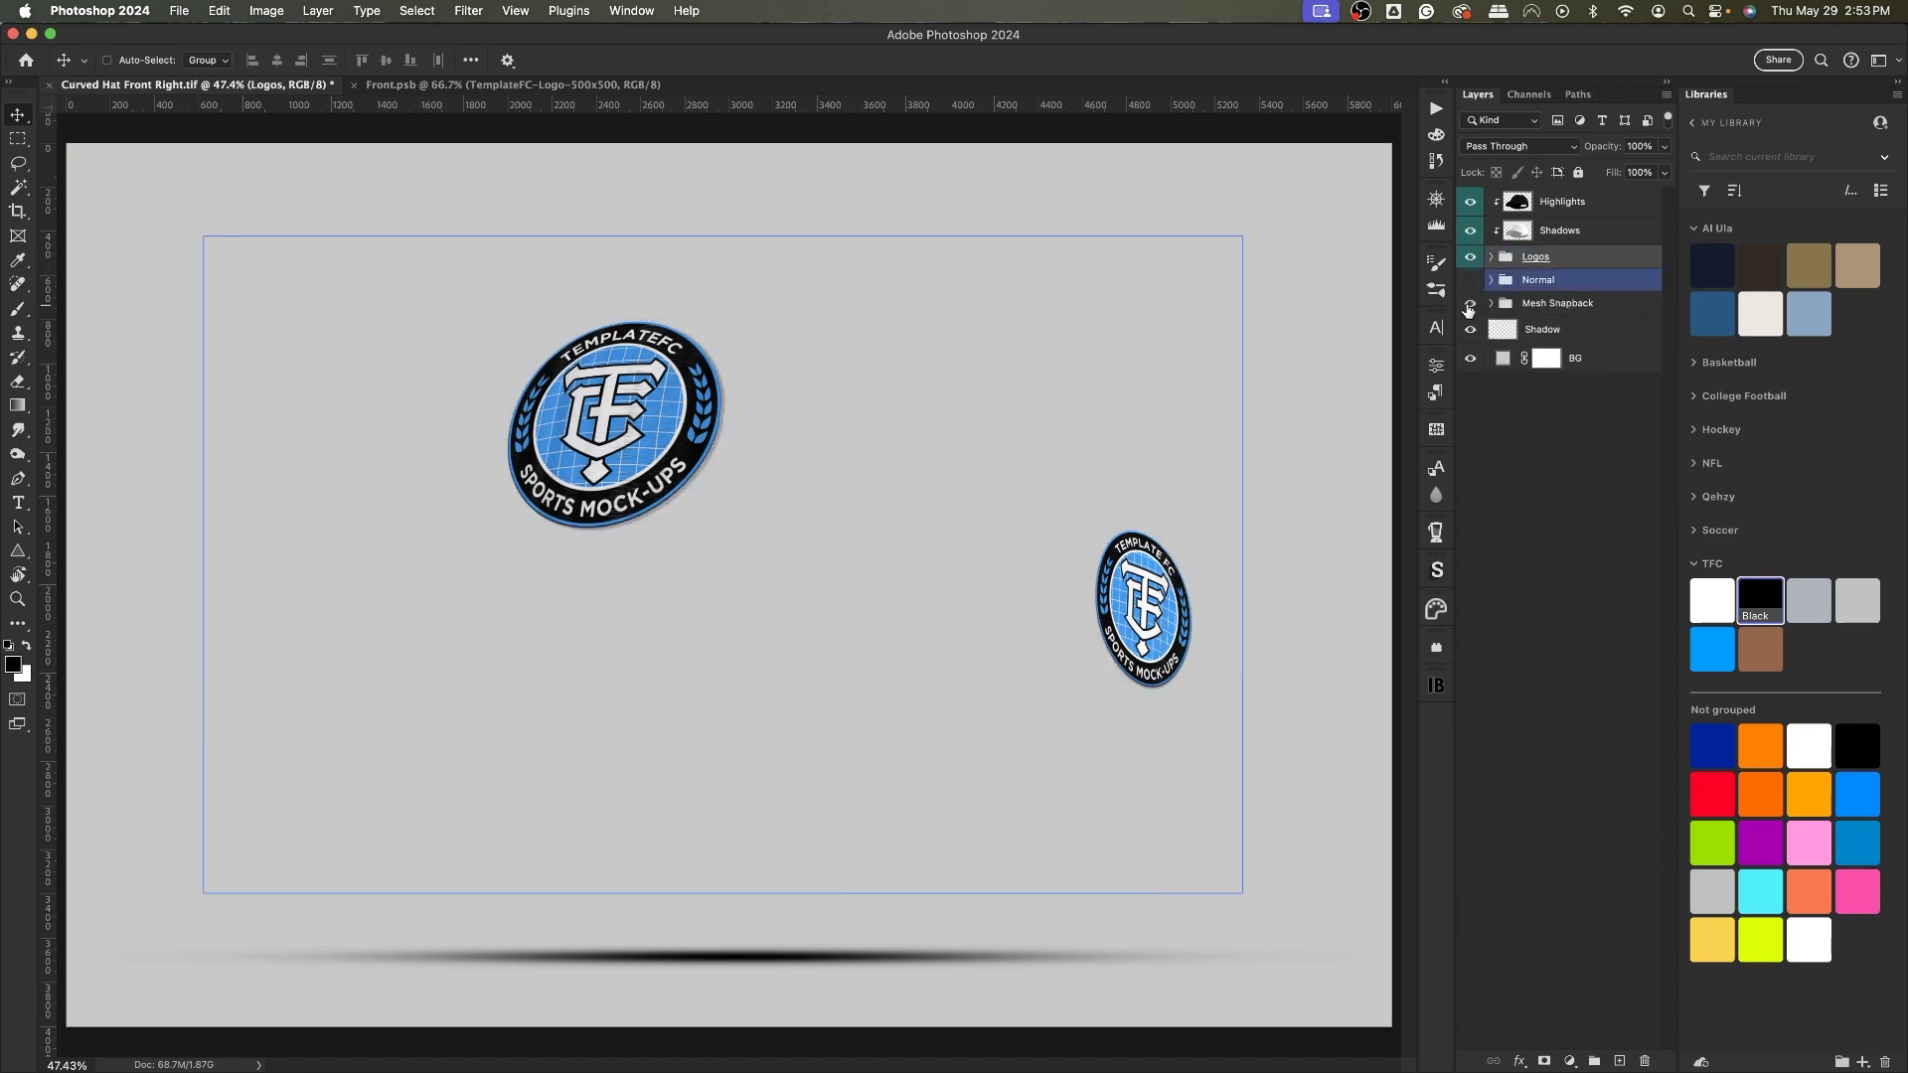
{"action": "left_click", "coordinate": [1470, 304]}
{"action": "left_click", "coordinate": [1501, 303]}
{"action": "left_click", "coordinate": [1489, 303]}
{"action": "left_click", "coordinate": [619, 520], "text": "super"}
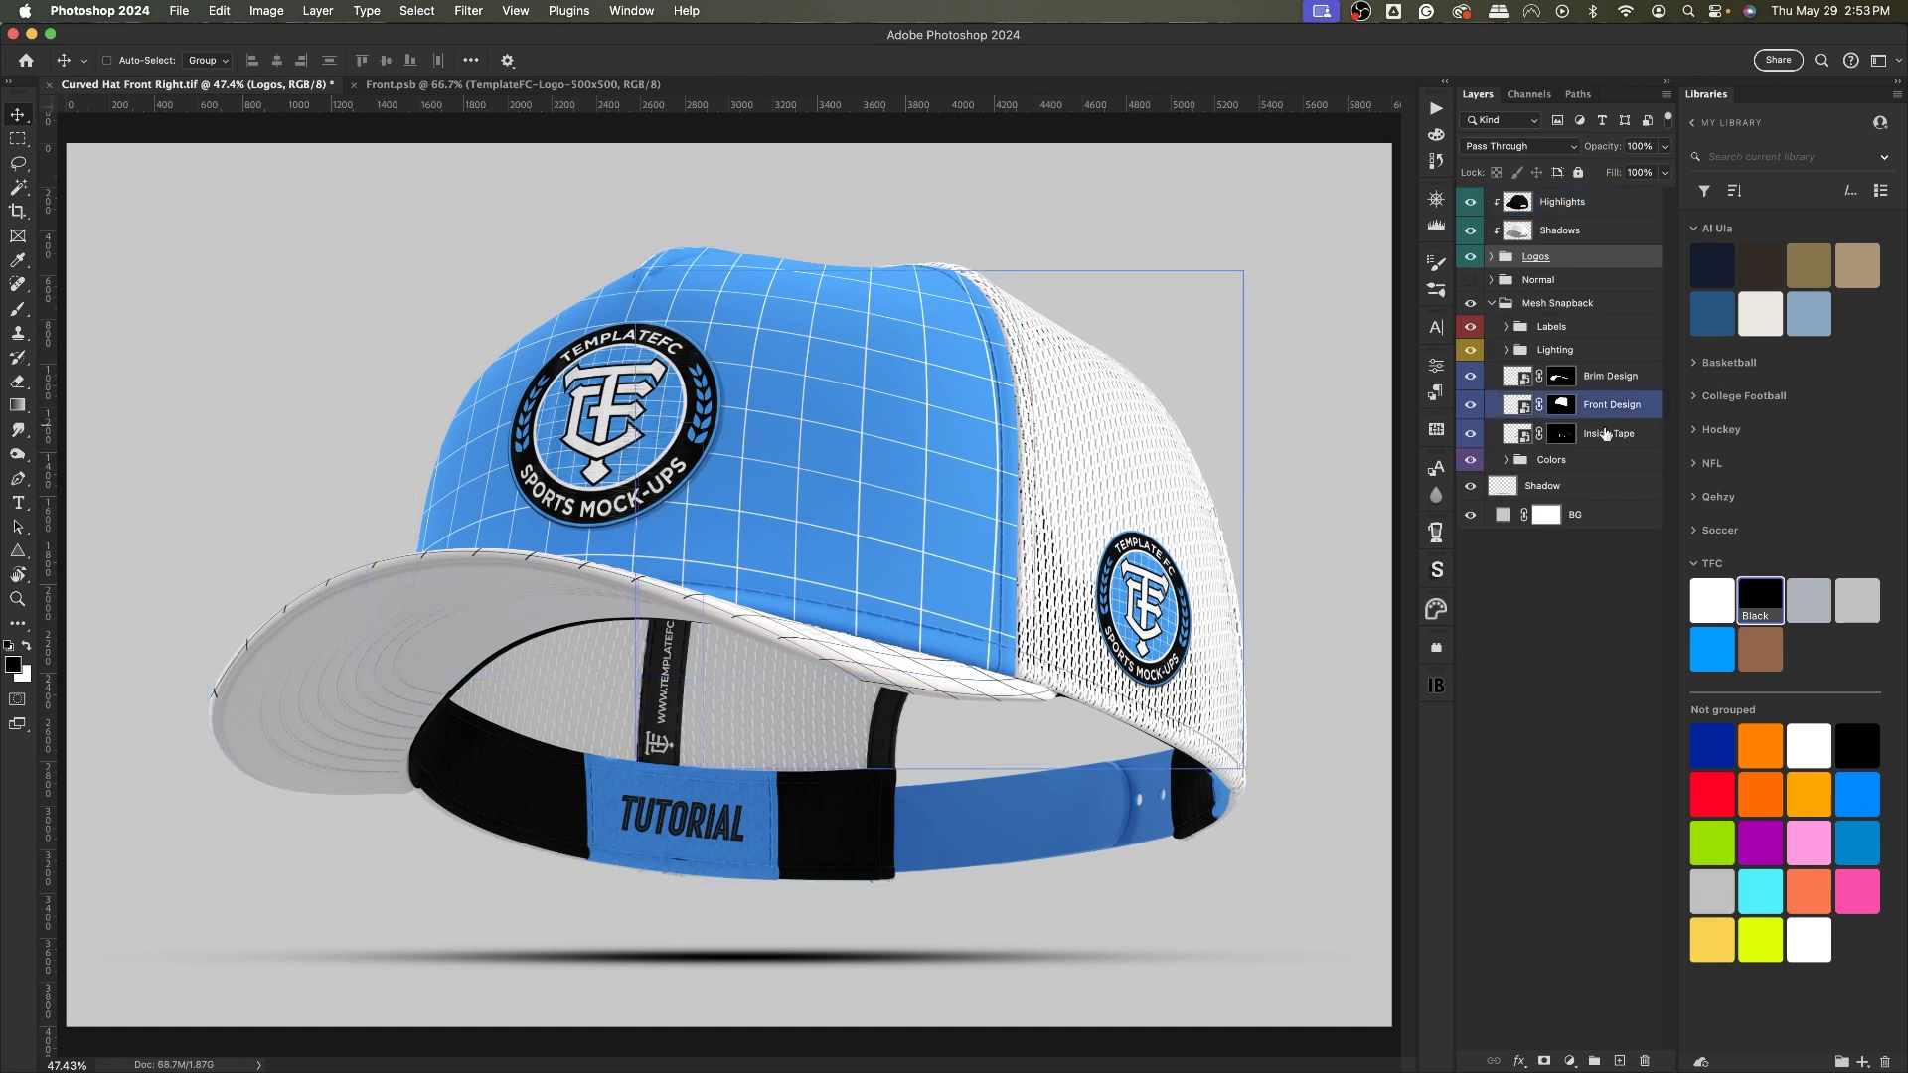
{"action": "left_click", "coordinate": [1507, 462]}
{"action": "left_click", "coordinate": [1507, 460]}
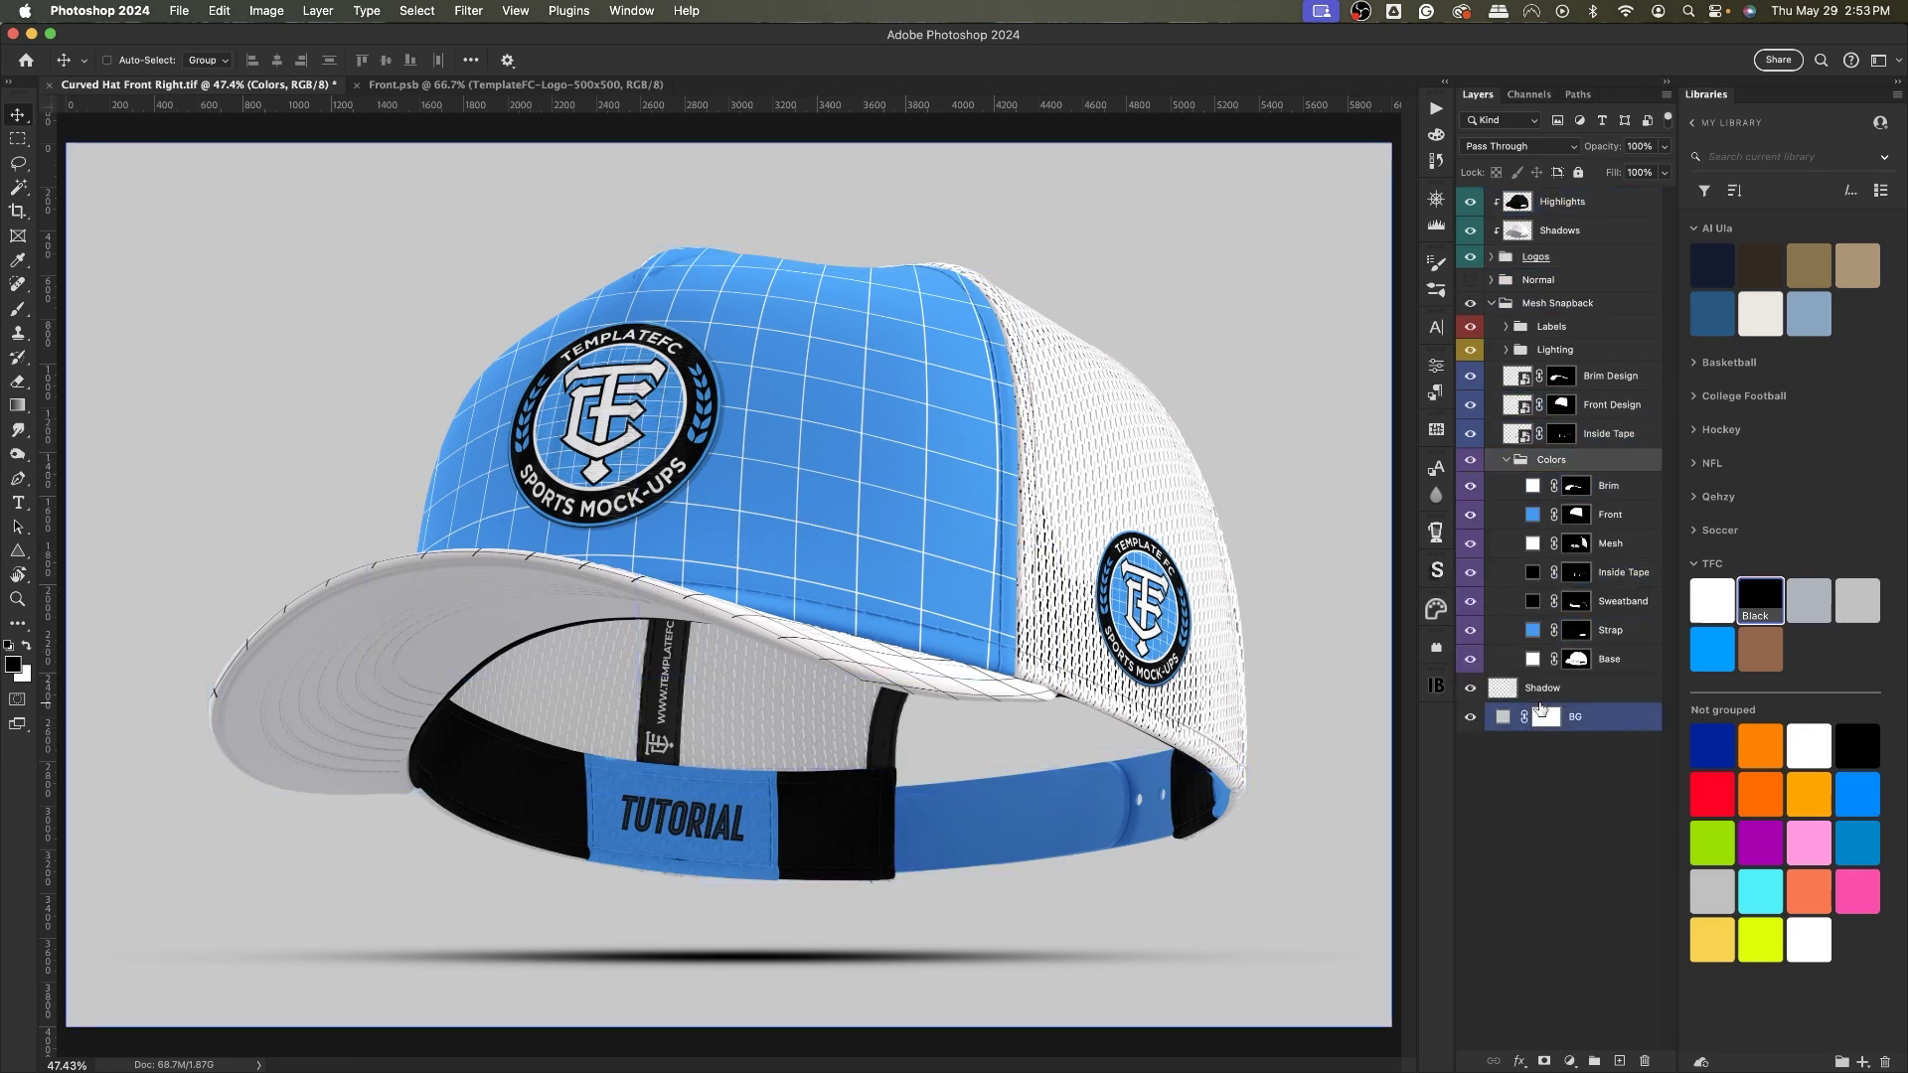
{"action": "left_click", "coordinate": [715, 395], "text": "super"}
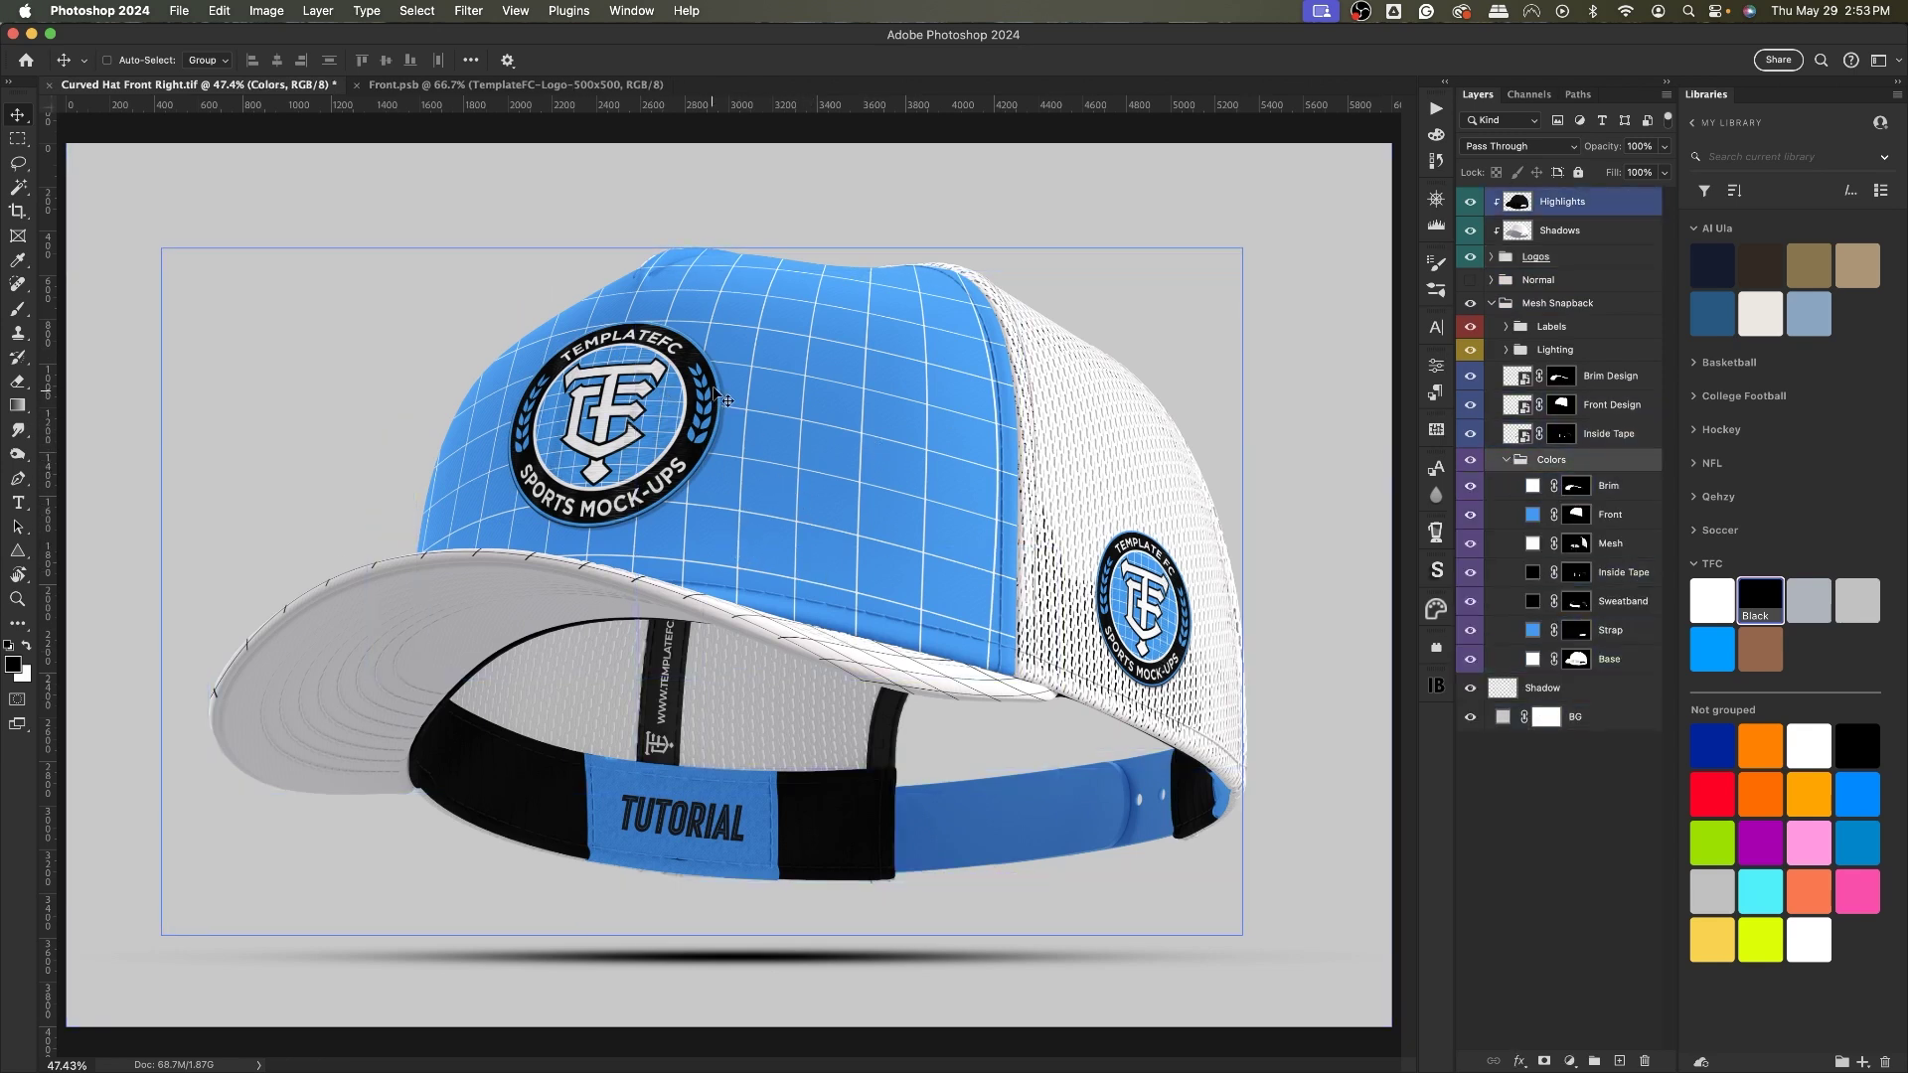
Step: Colour the Base and Mesh layers TFC blue and the Strap and Brim black
{"action": "left_click", "coordinate": [1609, 660]}
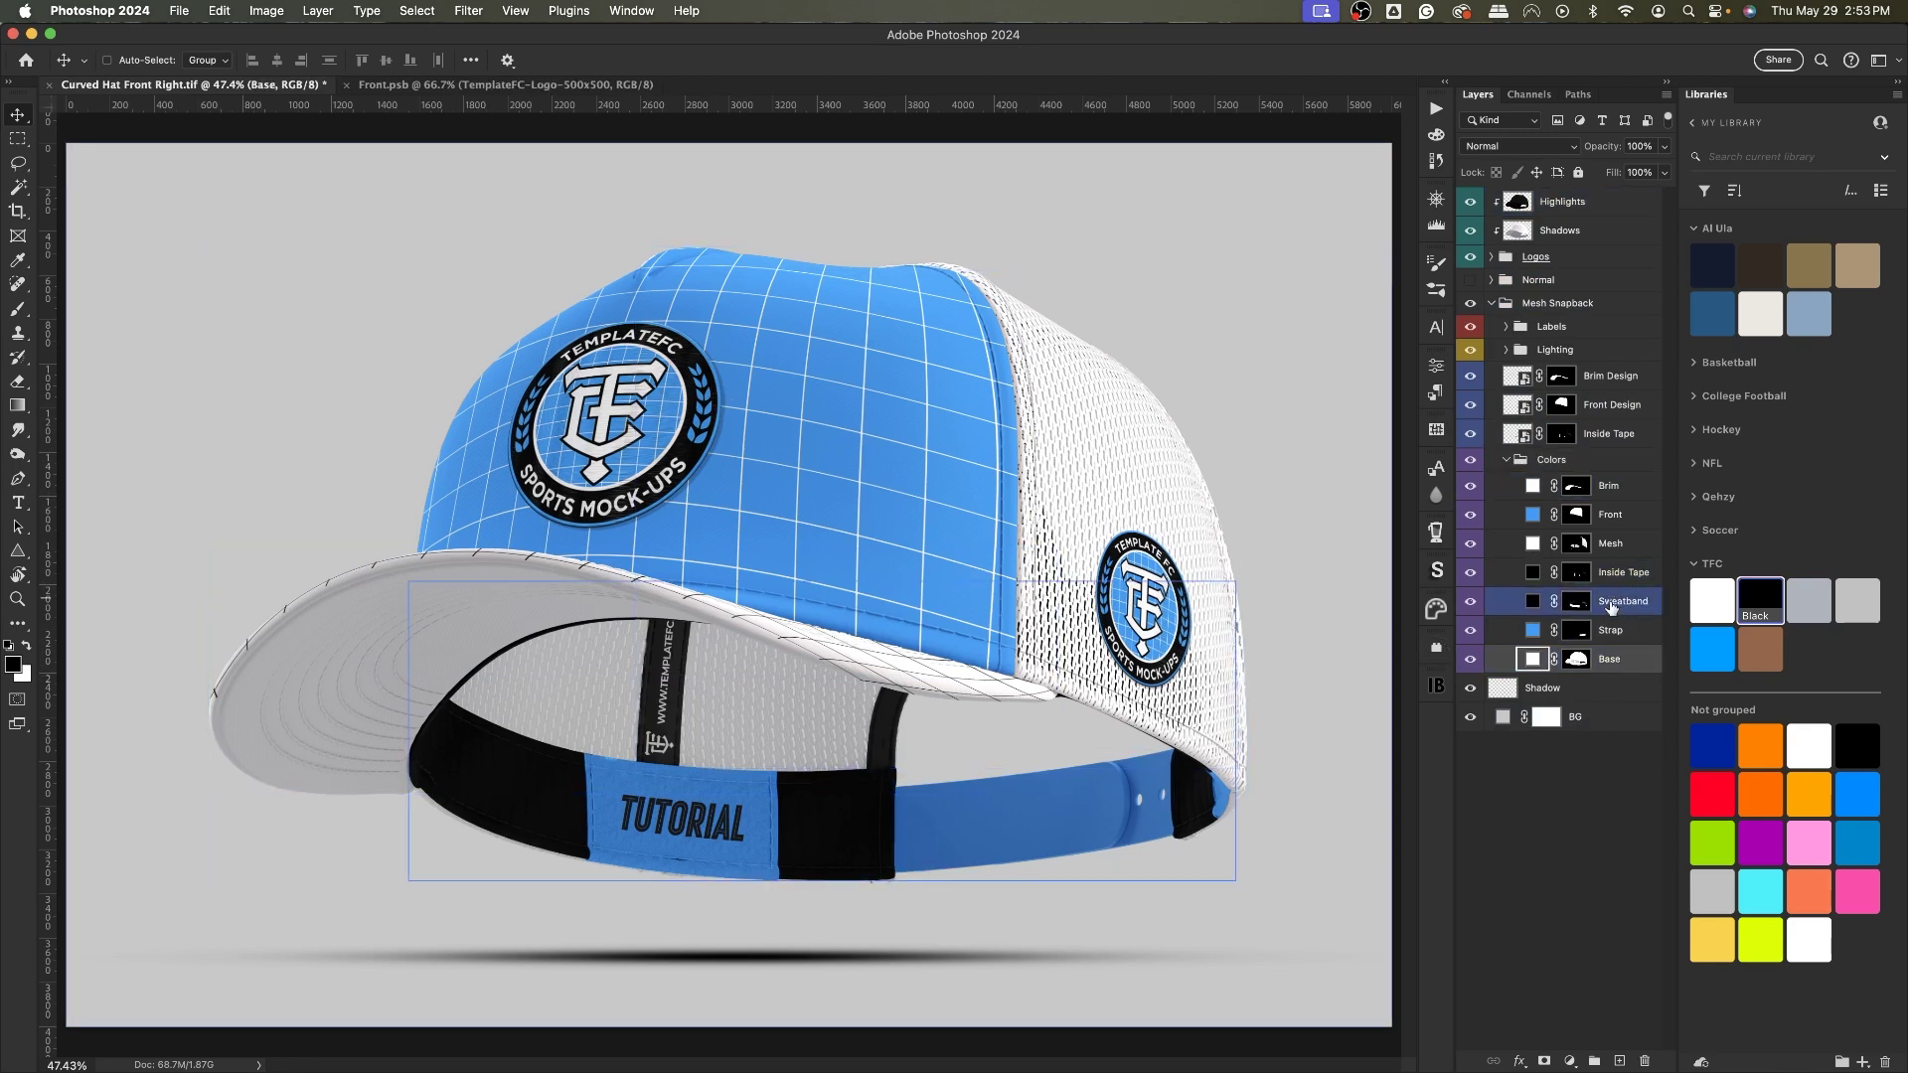
{"action": "left_click", "coordinate": [1760, 599]}
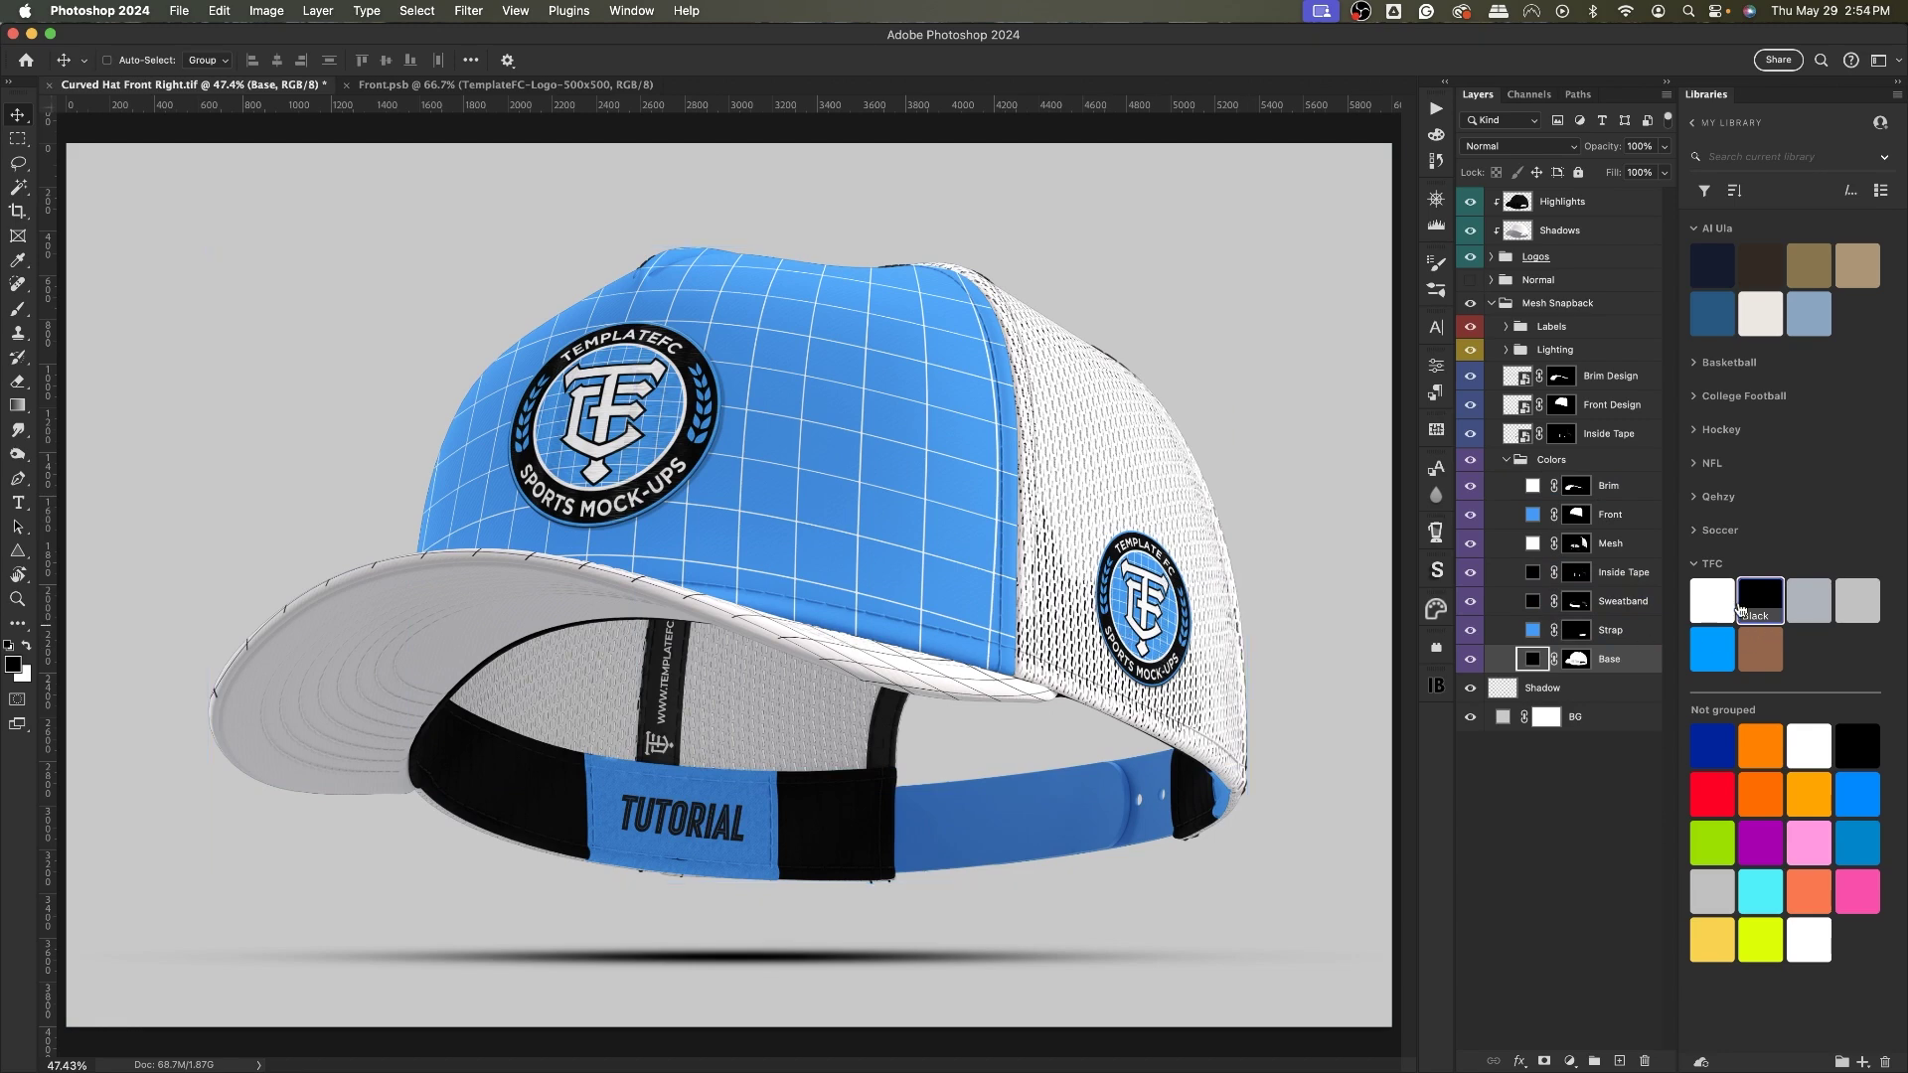
{"action": "left_click", "coordinate": [1713, 649]}
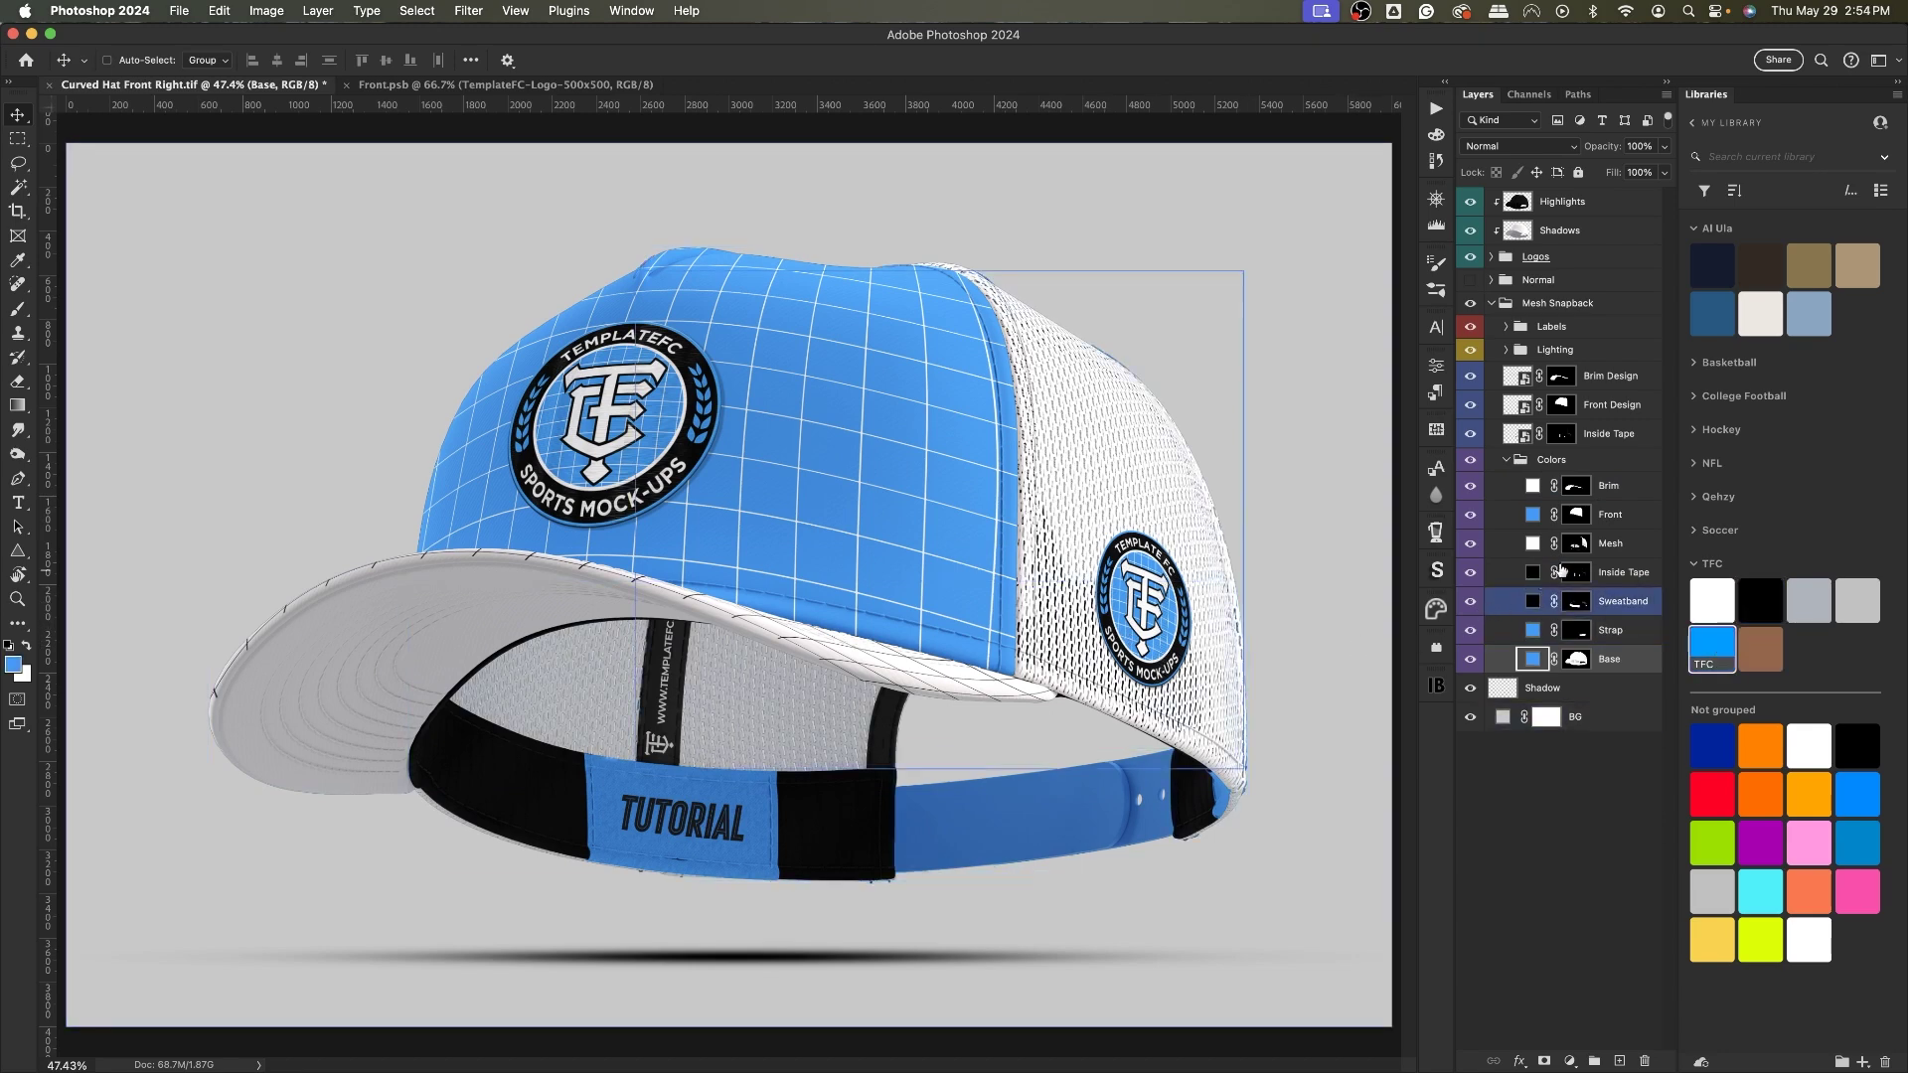
{"action": "left_click", "coordinate": [1610, 543]}
{"action": "left_click", "coordinate": [1712, 649]}
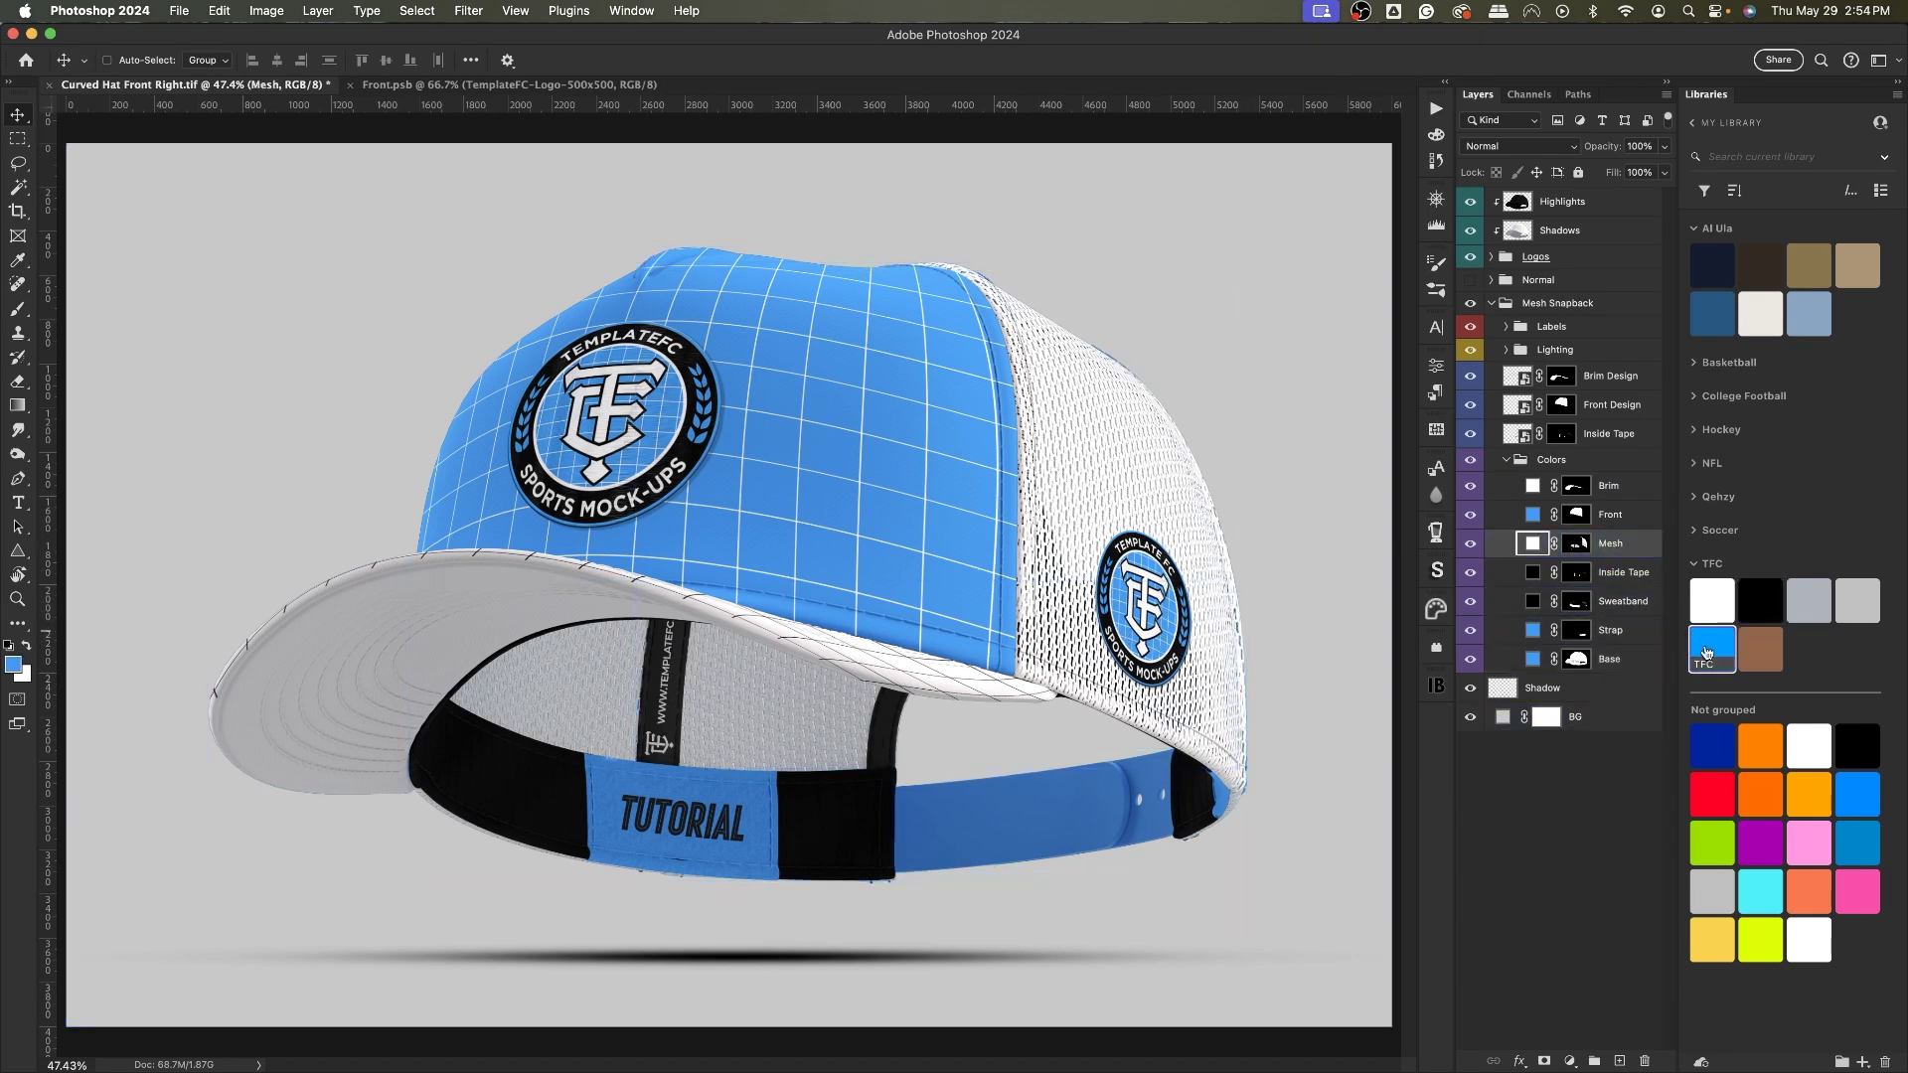
{"action": "left_click", "coordinate": [1610, 630]}
{"action": "left_click", "coordinate": [1760, 600]}
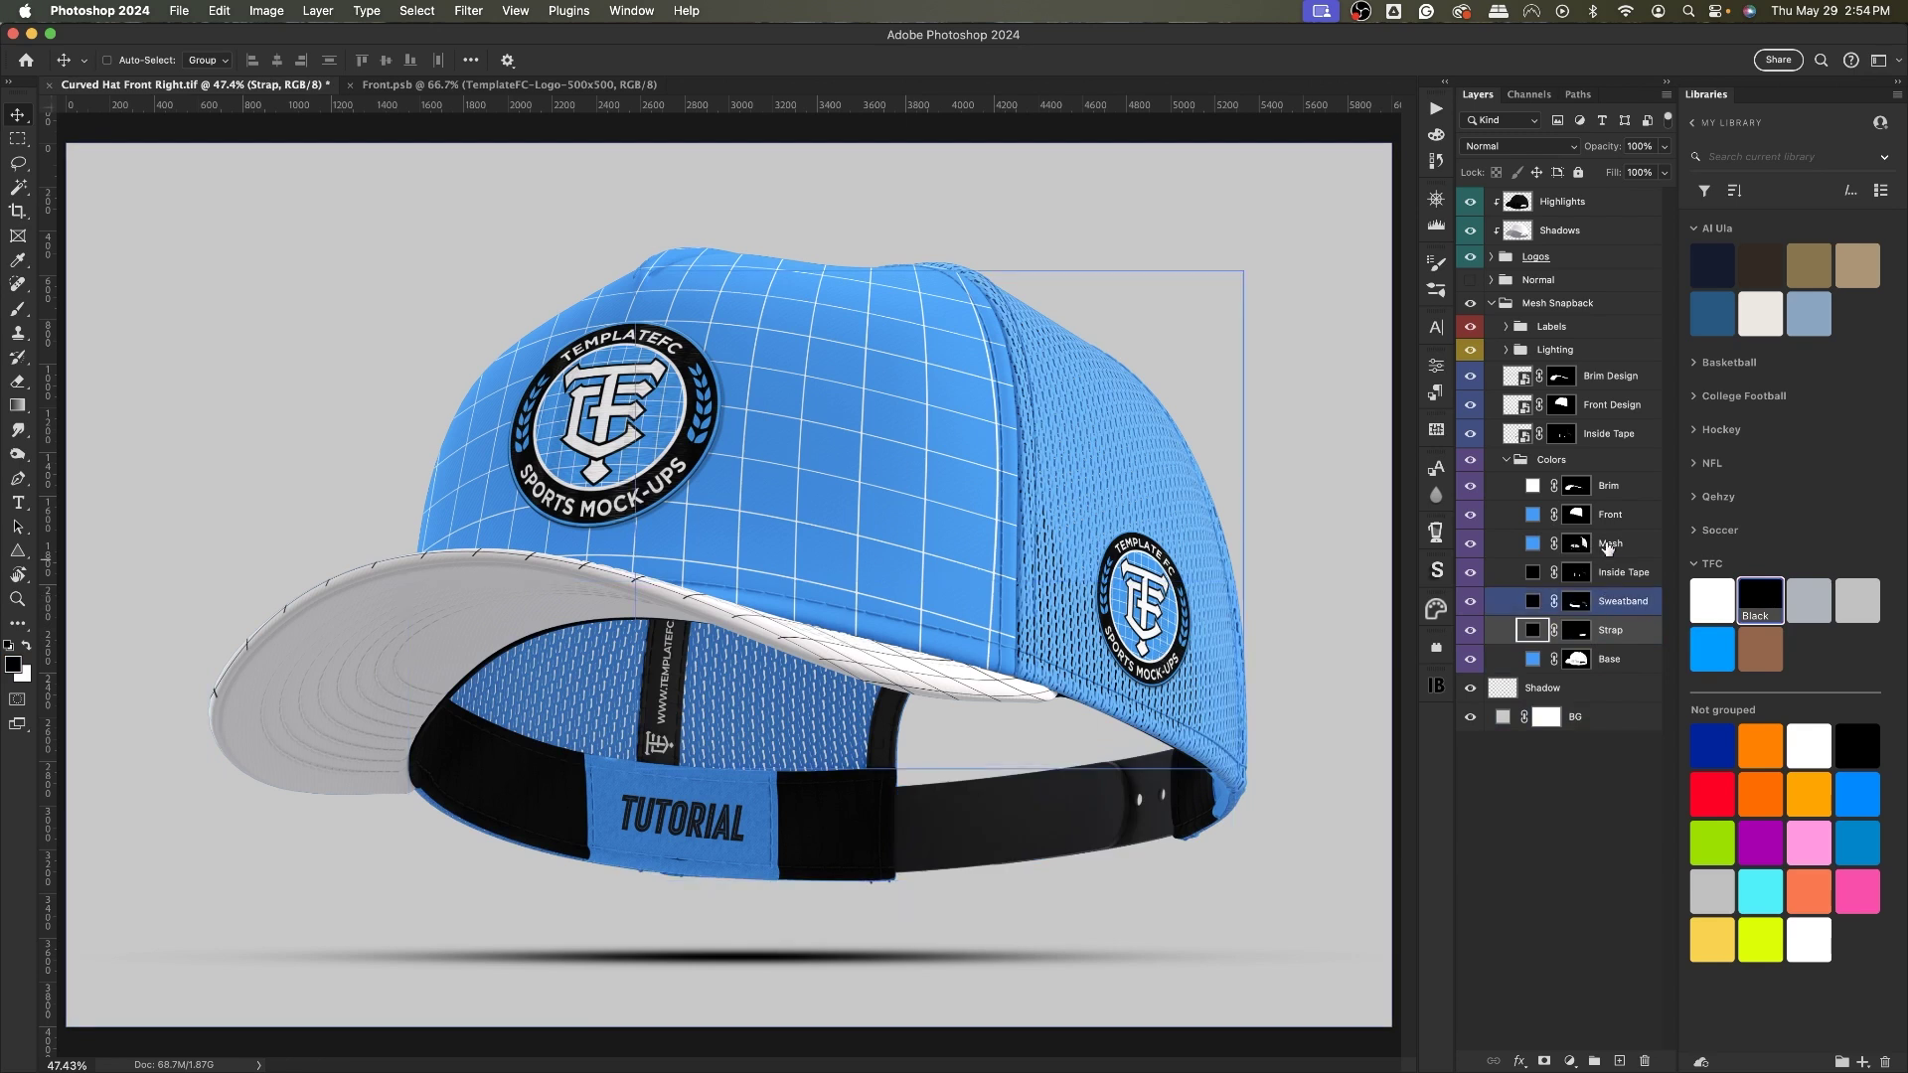
{"action": "left_click", "coordinate": [1608, 484]}
{"action": "left_click", "coordinate": [1760, 599]}
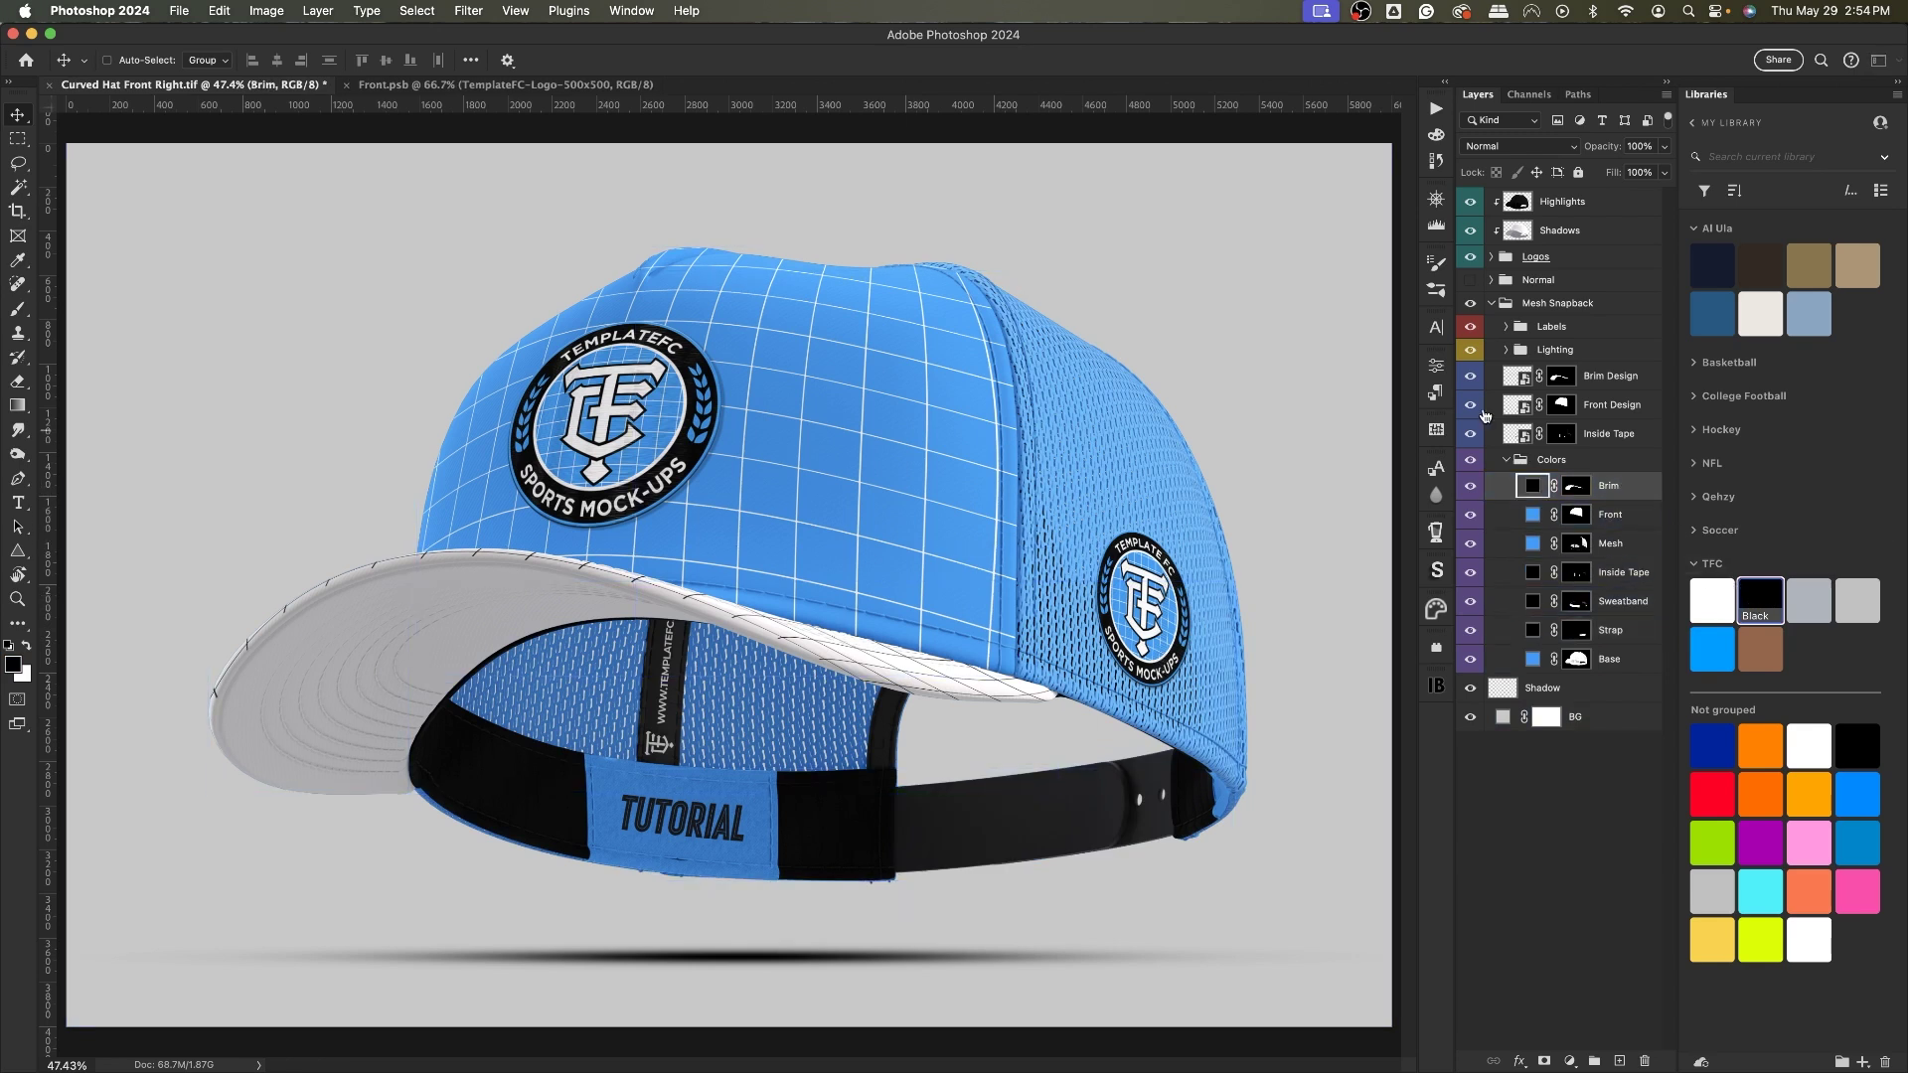
{"action": "left_click", "coordinate": [1242, 402], "text": "super"}
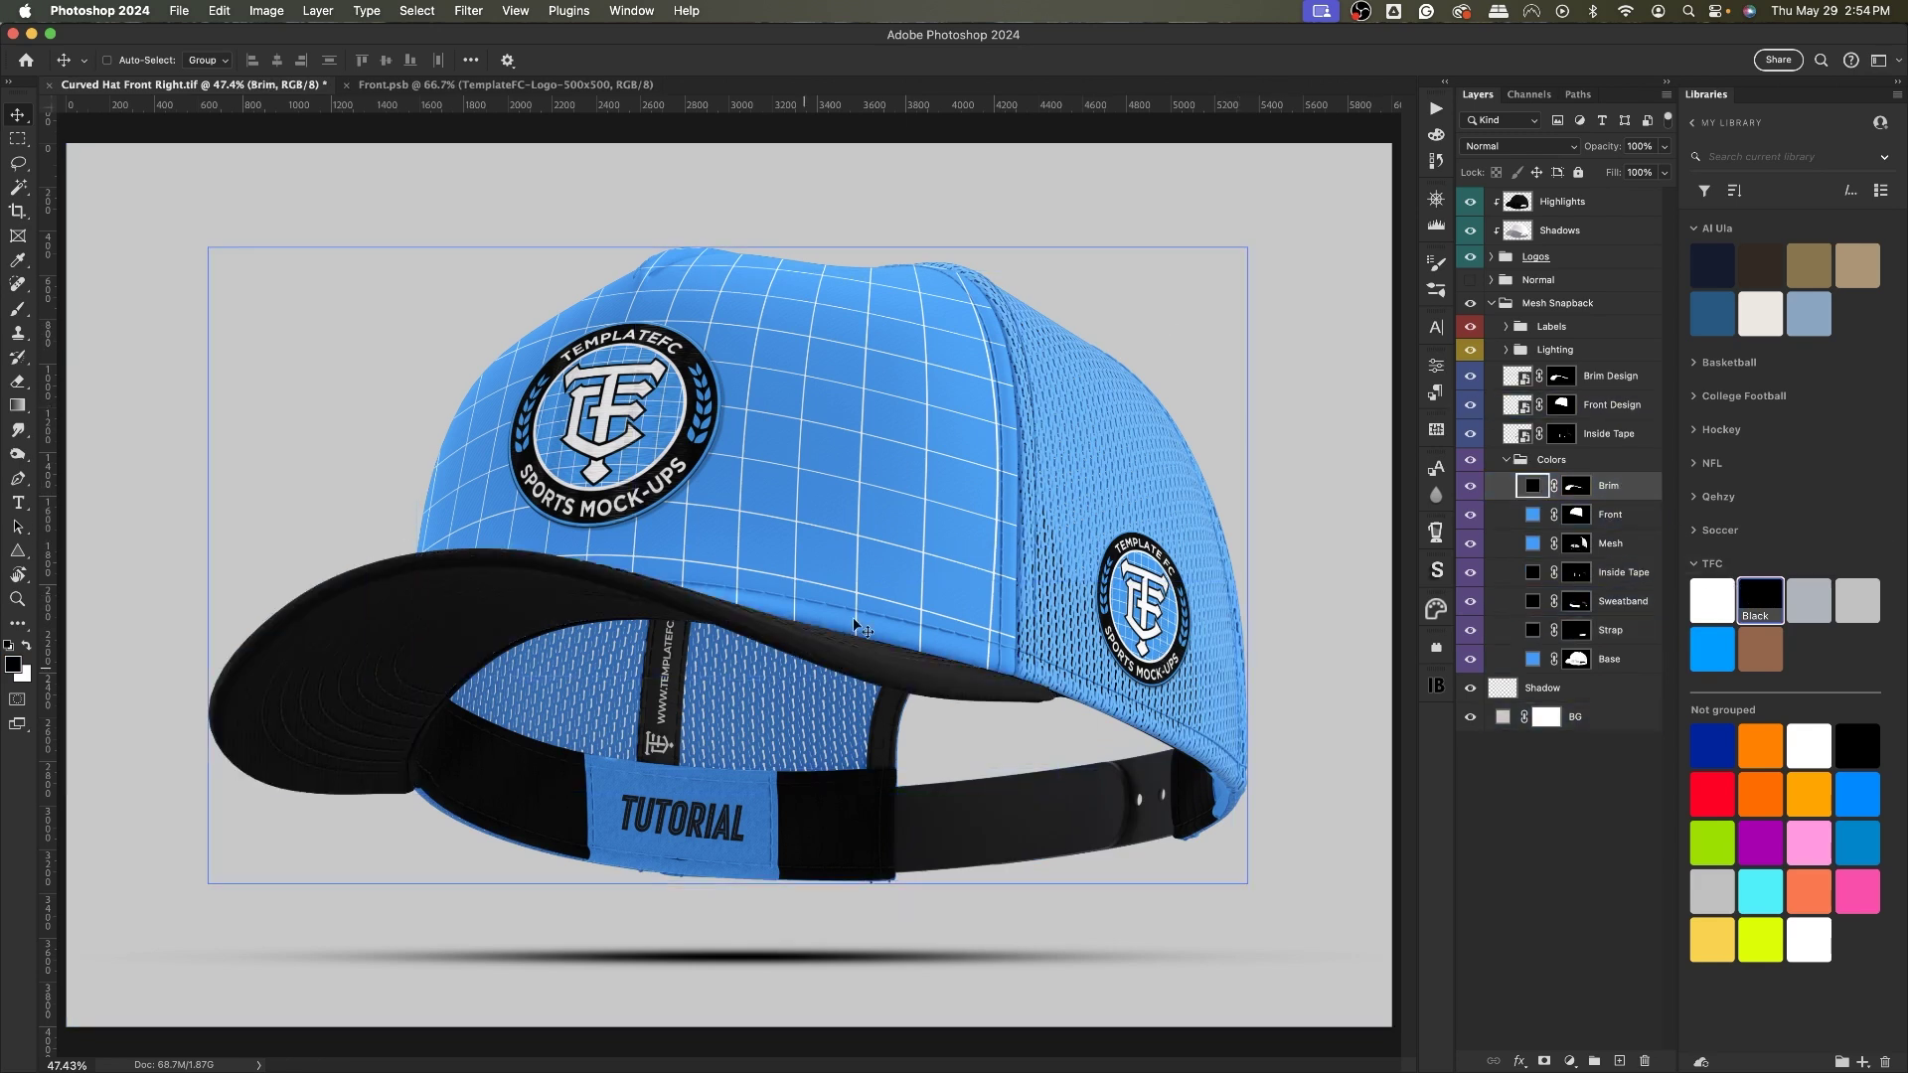